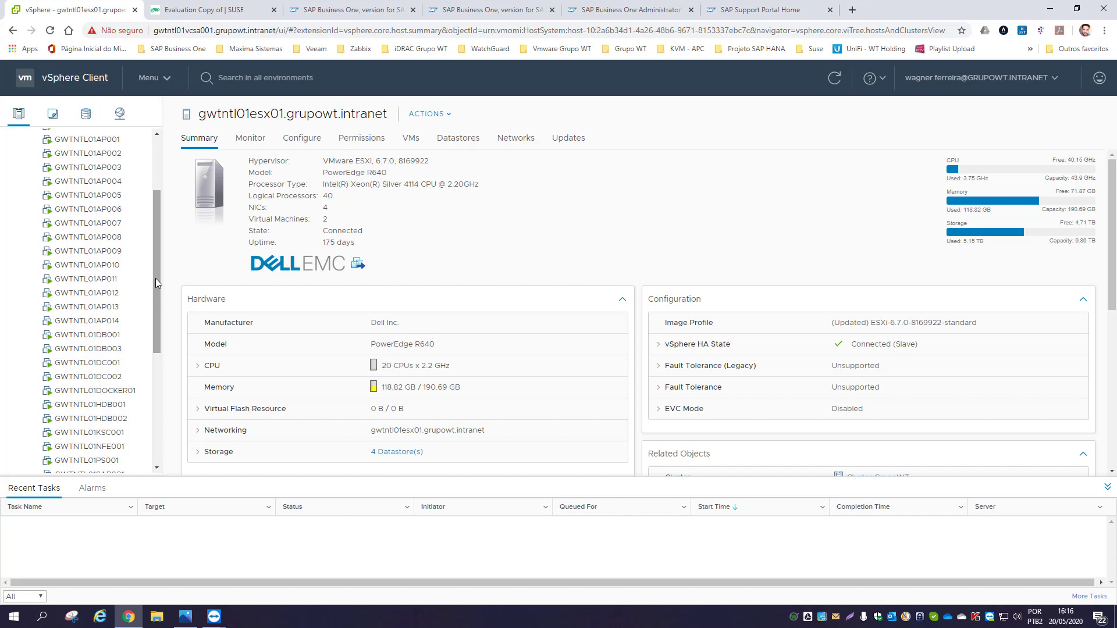
- Start the New Virtual Machine wizard on host gwtntl01esx01
{"action": "scroll", "coordinate": [155, 278], "scroll_direction": "up", "scroll_amount": 3}
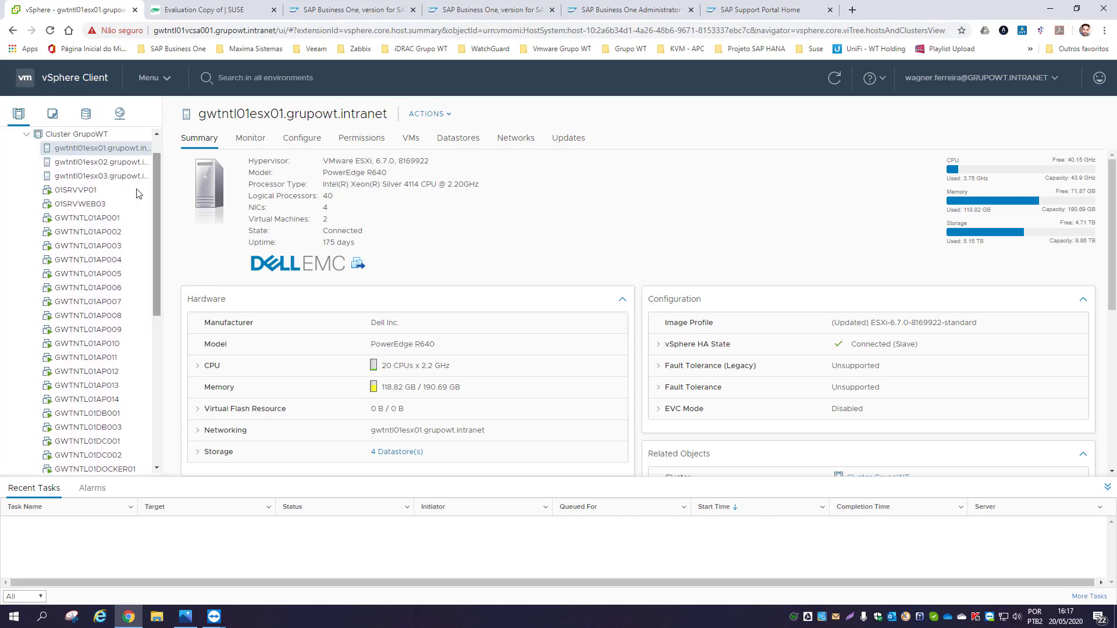
{"action": "right_click", "coordinate": [88, 149]}
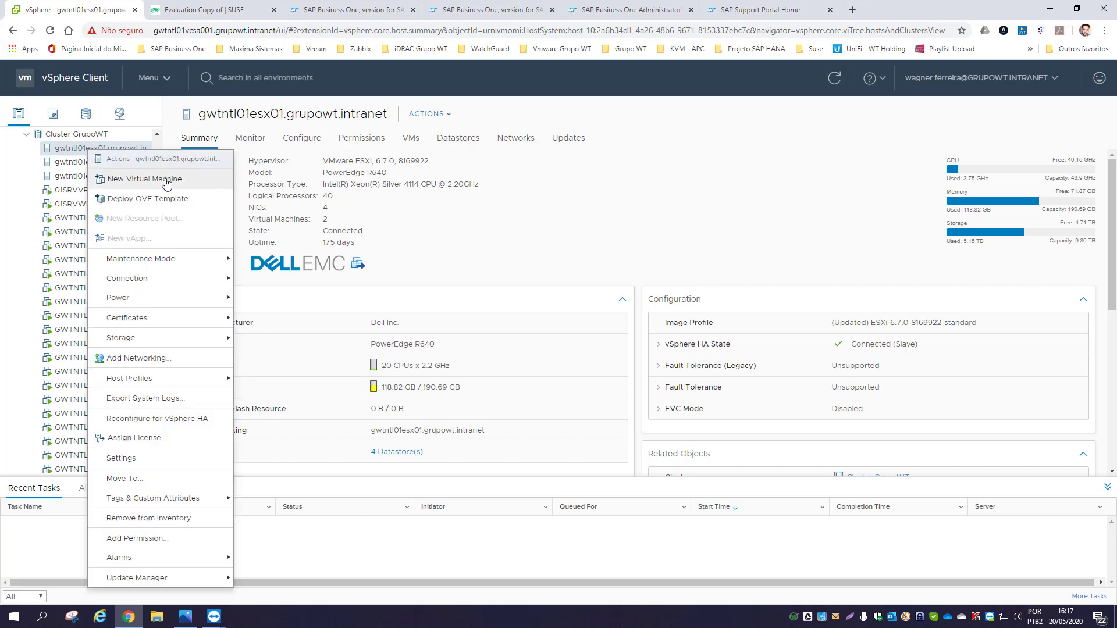
{"action": "left_click", "coordinate": [167, 180]}
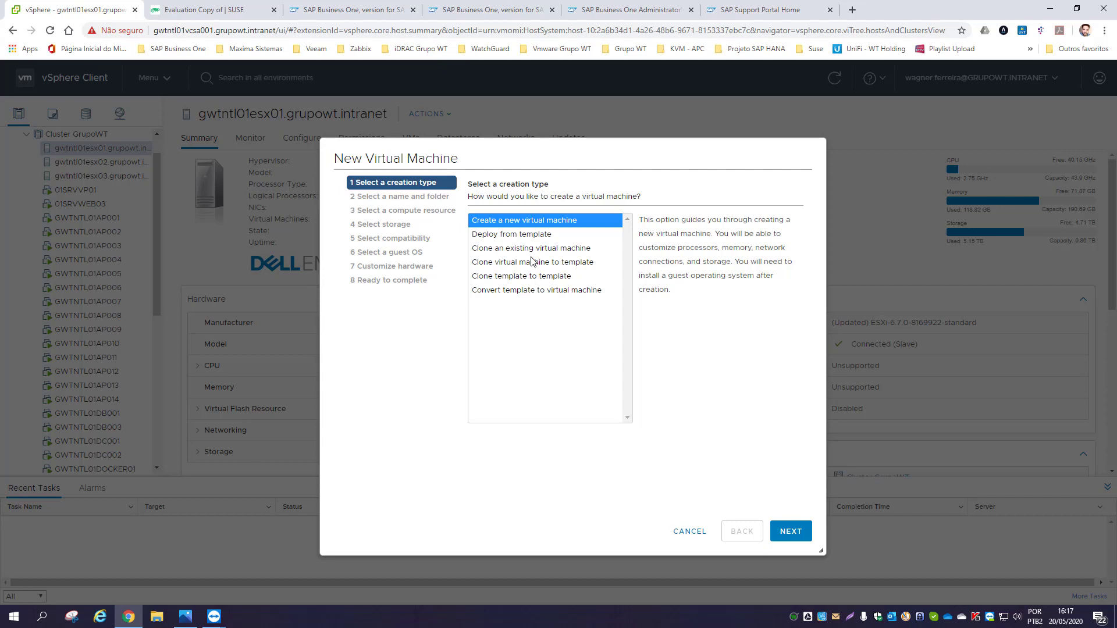
- Choose to create a new VM and name it GWTNTL01SBOH001
{"action": "left_click", "coordinate": [791, 531]}
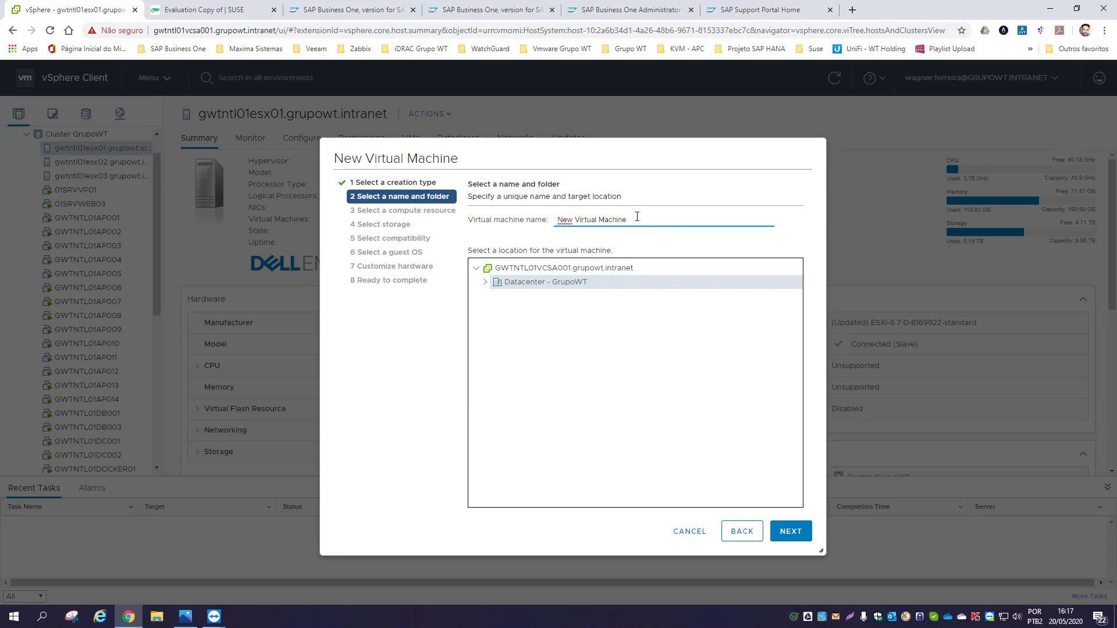
{"action": "left_click_drag", "start_coordinate": [637, 216], "coordinate": [545, 223]}
{"action": "type", "text": "GWTNTL01SBOH001"}
{"action": "double_click", "coordinate": [656, 217]}
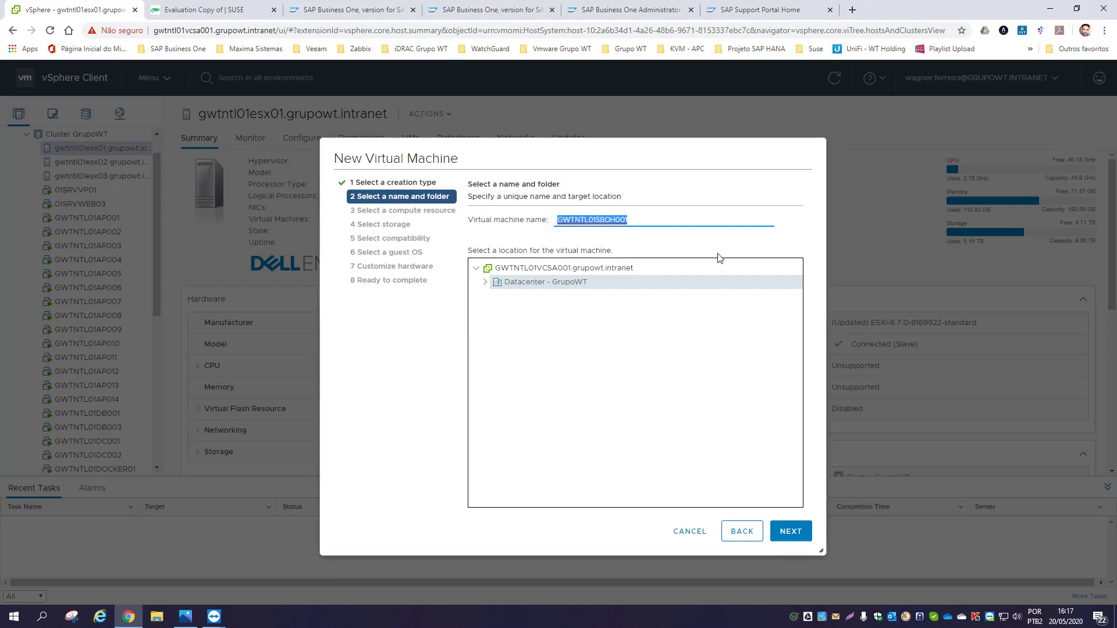
{"action": "left_click", "coordinate": [791, 532]}
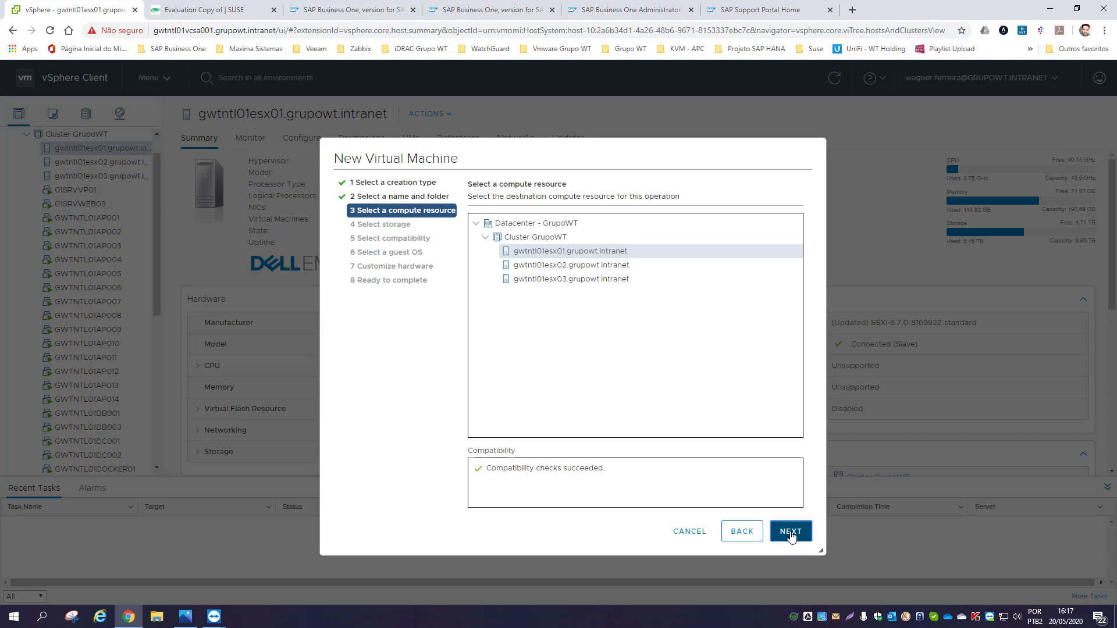
- Keep host gwtntl01esx01, store the VM on datastore VMDATA01, and accept the default compatibility
{"action": "left_click", "coordinate": [790, 532]}
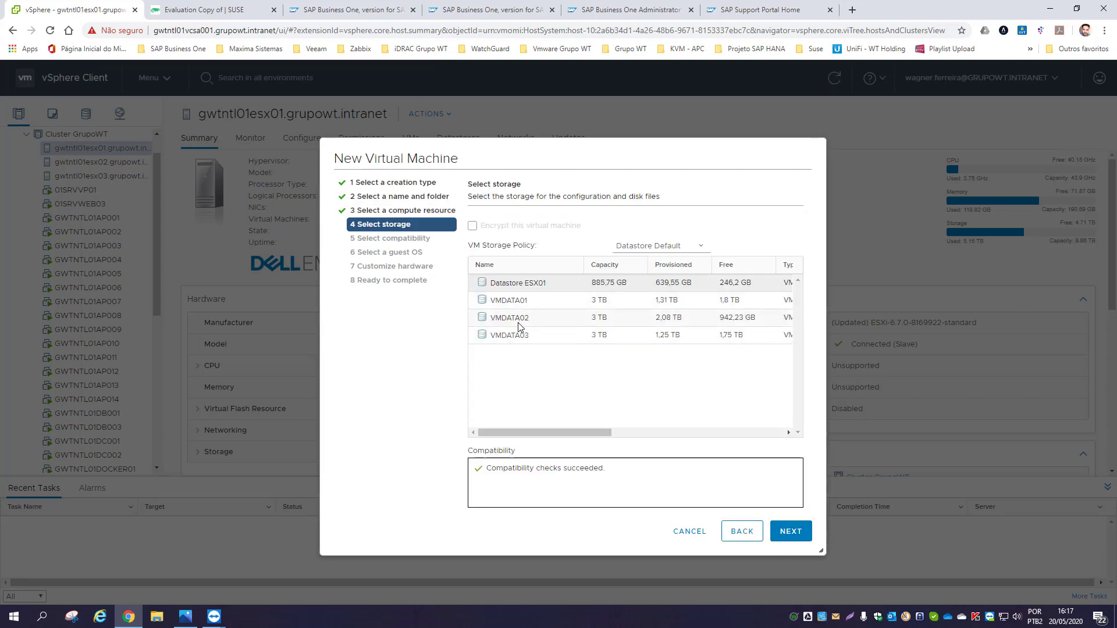
{"action": "left_click", "coordinate": [517, 301]}
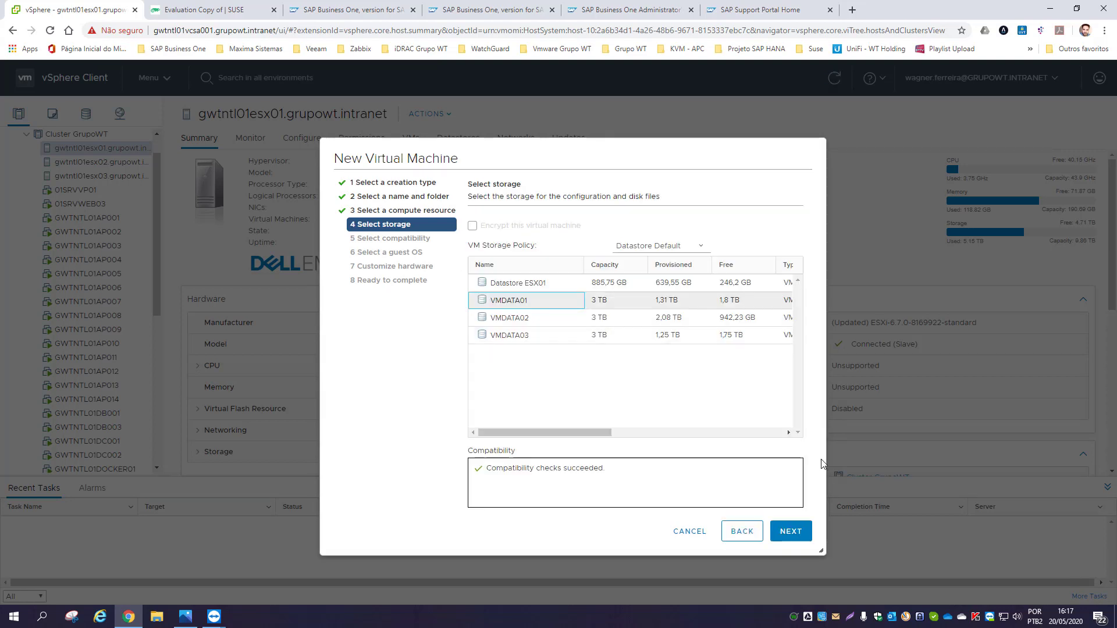
{"action": "left_click", "coordinate": [791, 530]}
{"action": "left_click", "coordinate": [796, 531]}
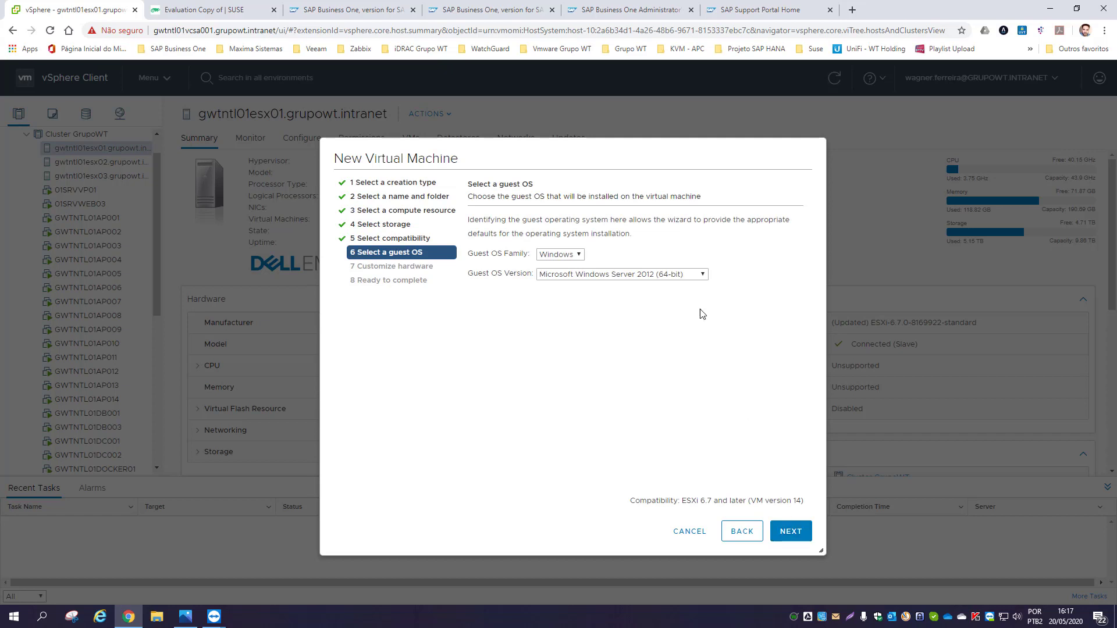
- Set the guest OS to Linux, SUSE Linux Enterprise 15 (64-bit)
{"action": "left_click", "coordinate": [577, 256]}
{"action": "left_click", "coordinate": [555, 277]}
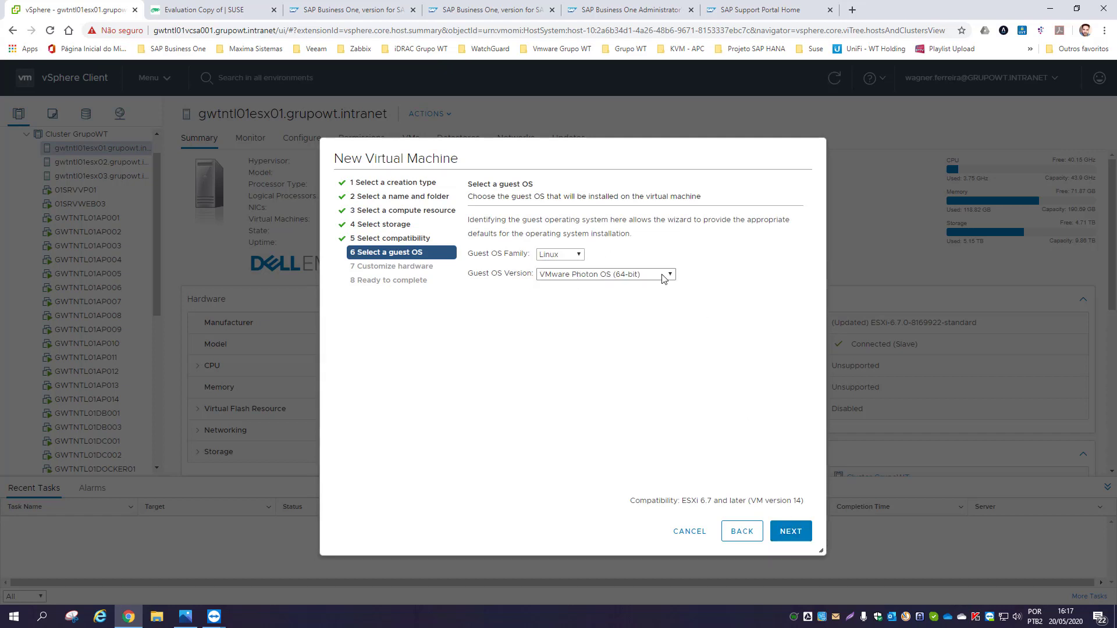
{"action": "left_click", "coordinate": [663, 275]}
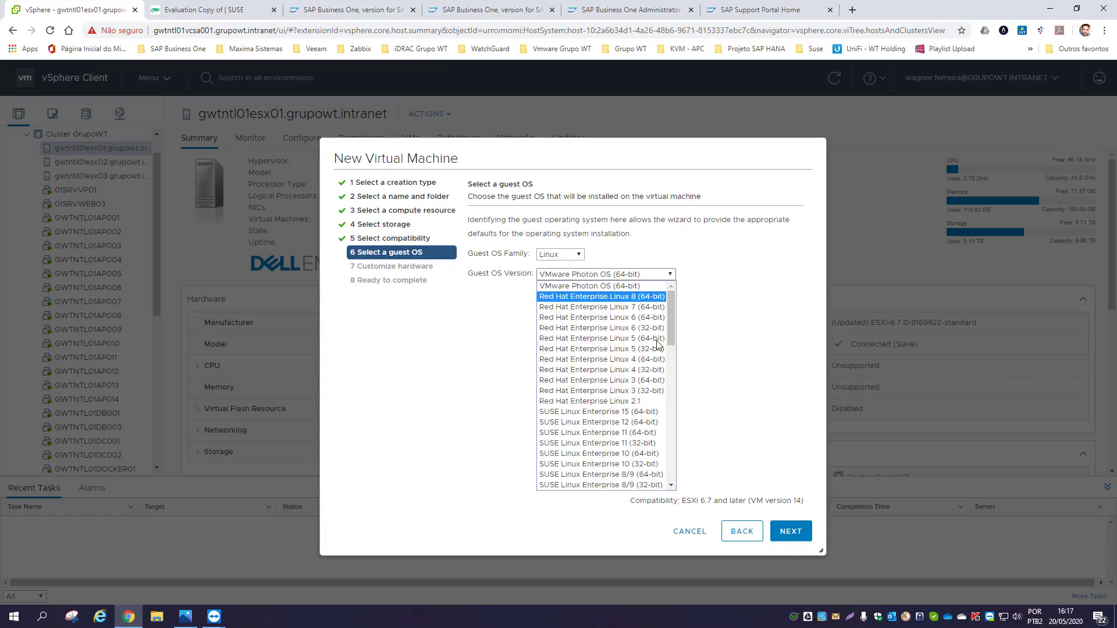
{"action": "left_click", "coordinate": [603, 412]}
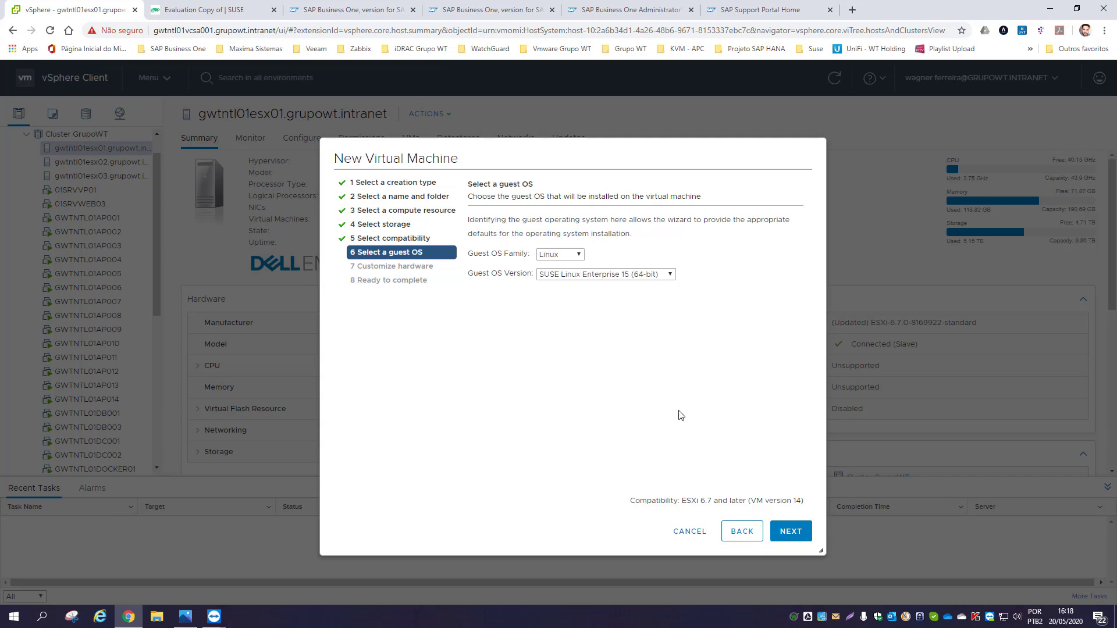
{"action": "left_click", "coordinate": [779, 532]}
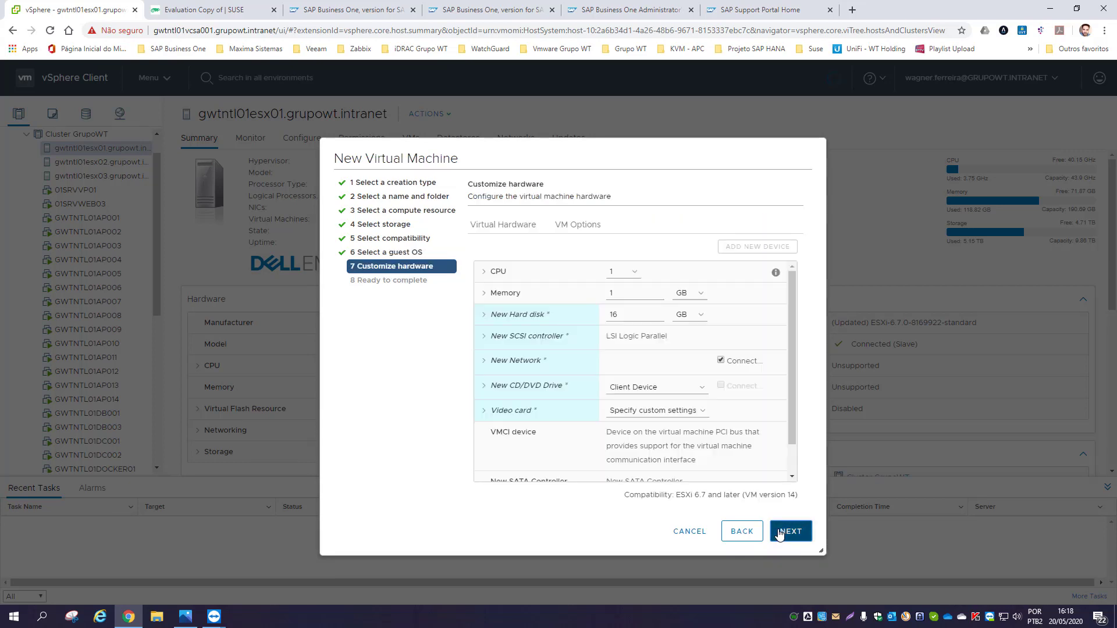
- Give the VM 15 CPUs and 32 GB of memory
{"action": "left_click", "coordinate": [635, 272]}
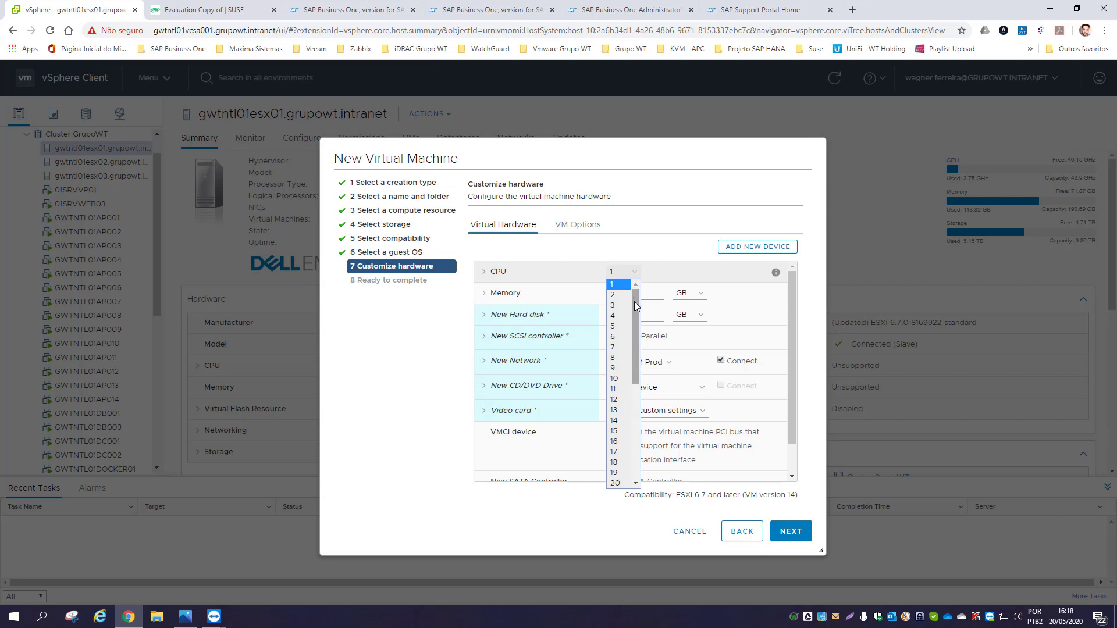
{"action": "left_click_drag", "start_coordinate": [634, 309], "coordinate": [636, 326]}
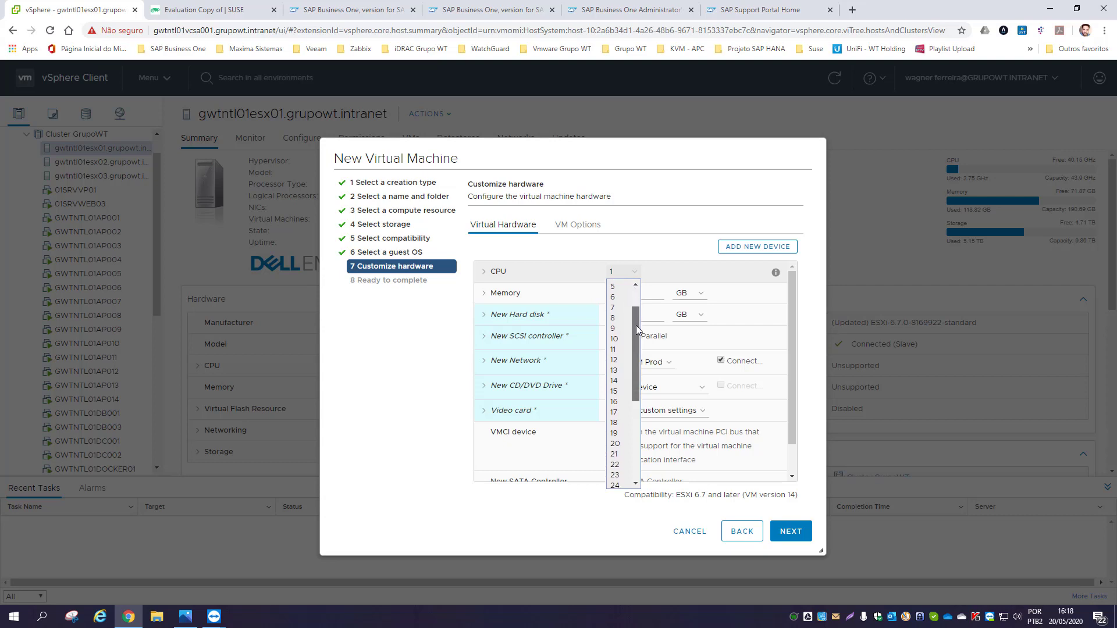
{"action": "left_click", "coordinate": [617, 389]}
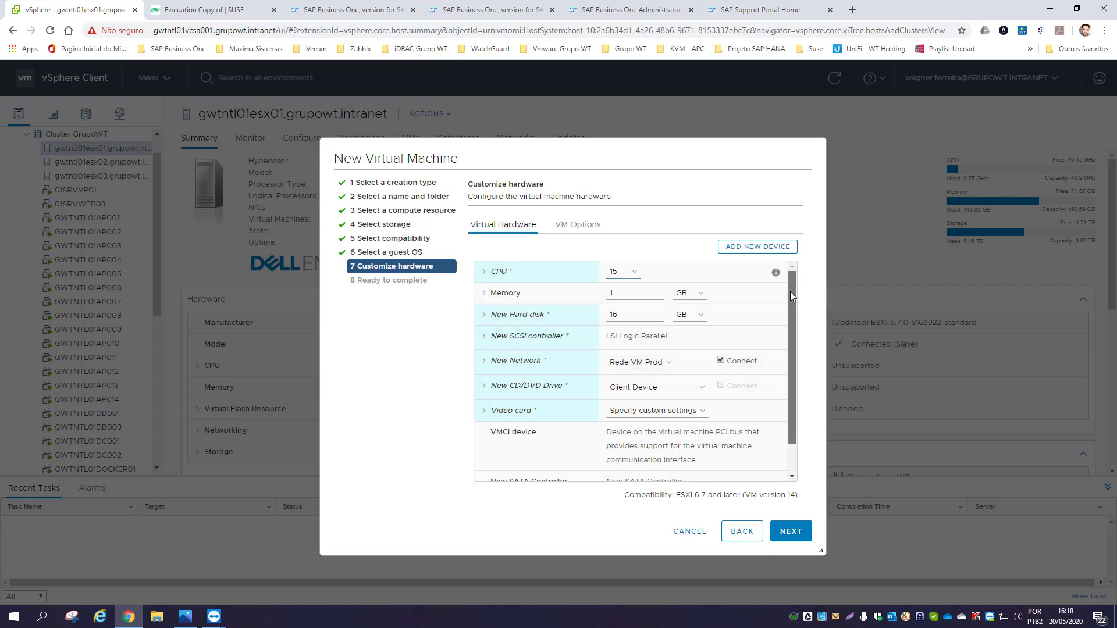
{"action": "double_click", "coordinate": [618, 293]}
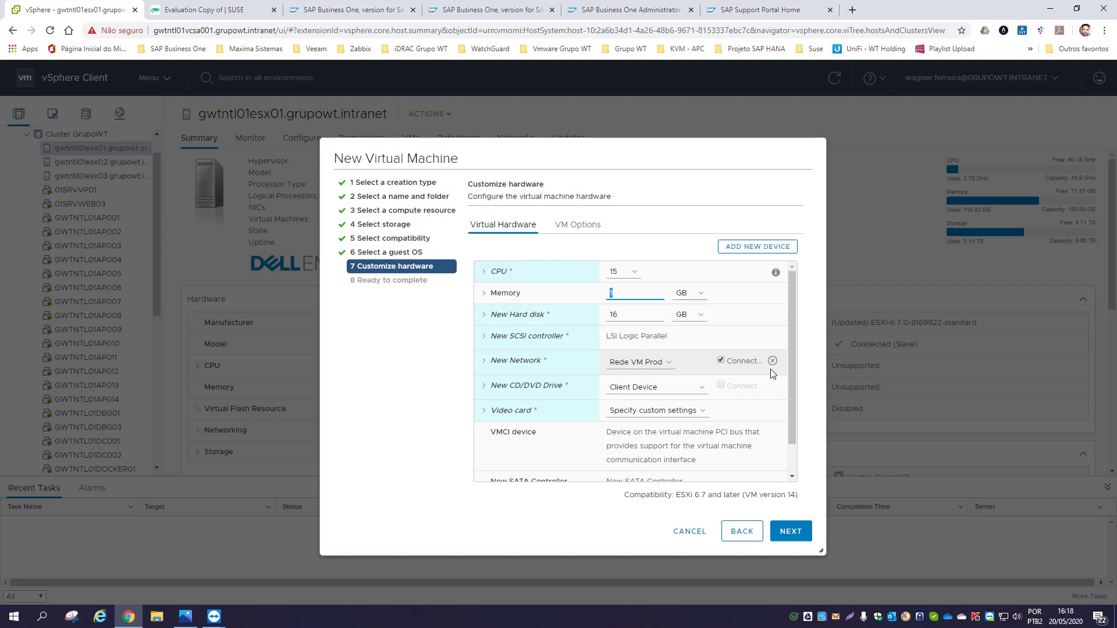
{"action": "type", "text": "32"}
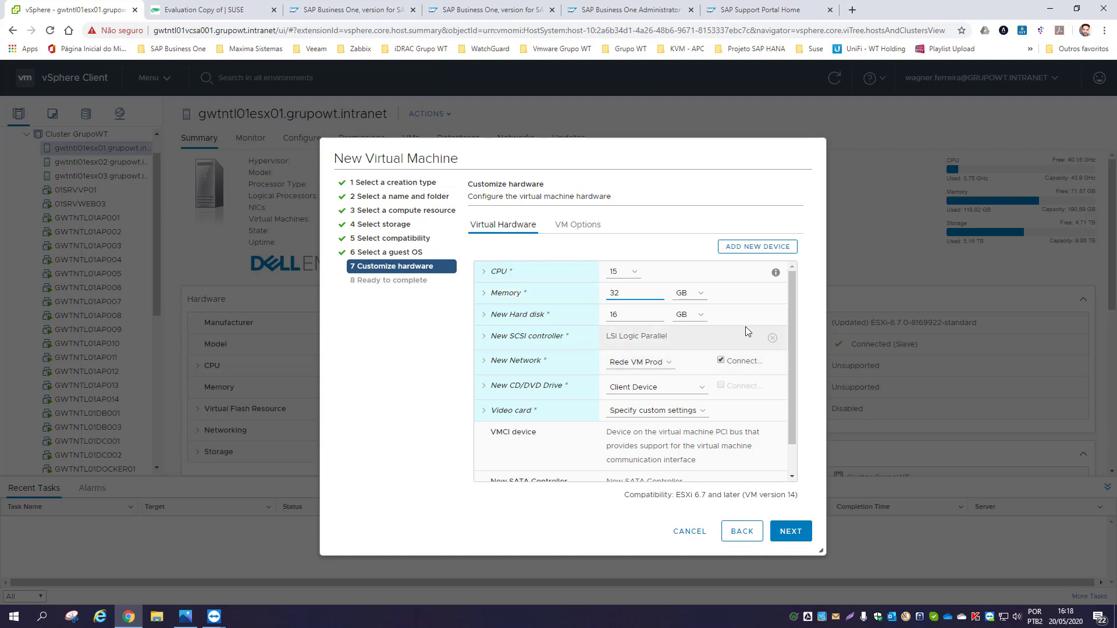
{"action": "left_click_drag", "start_coordinate": [790, 319], "coordinate": [790, 319]}
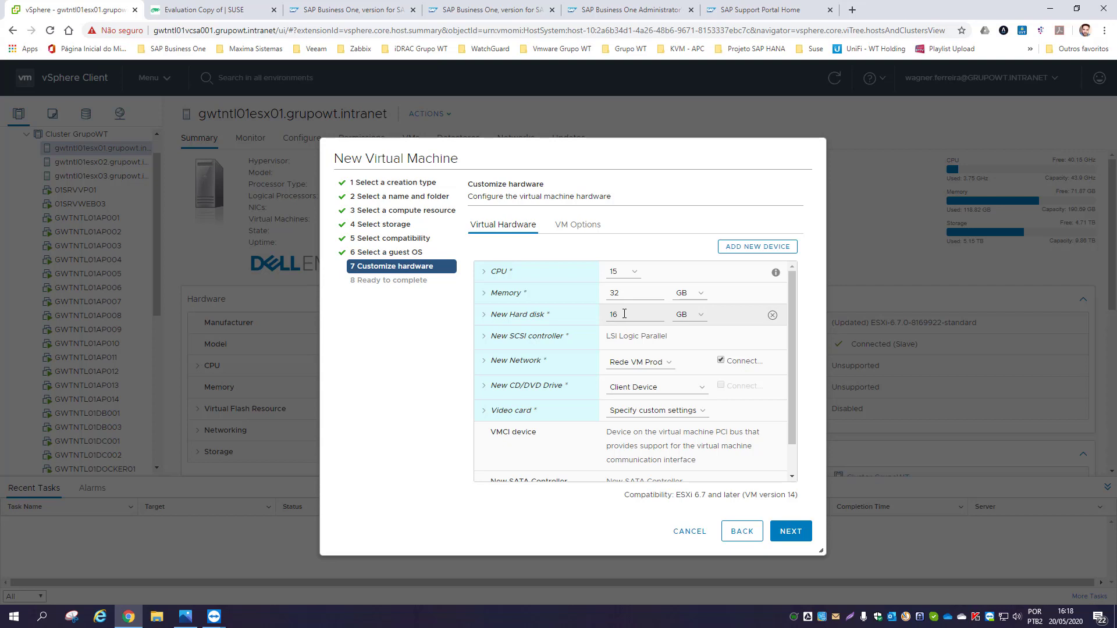
- Set the first hard disk to 100 GB and add a second hard disk
{"action": "double_click", "coordinate": [624, 314]}
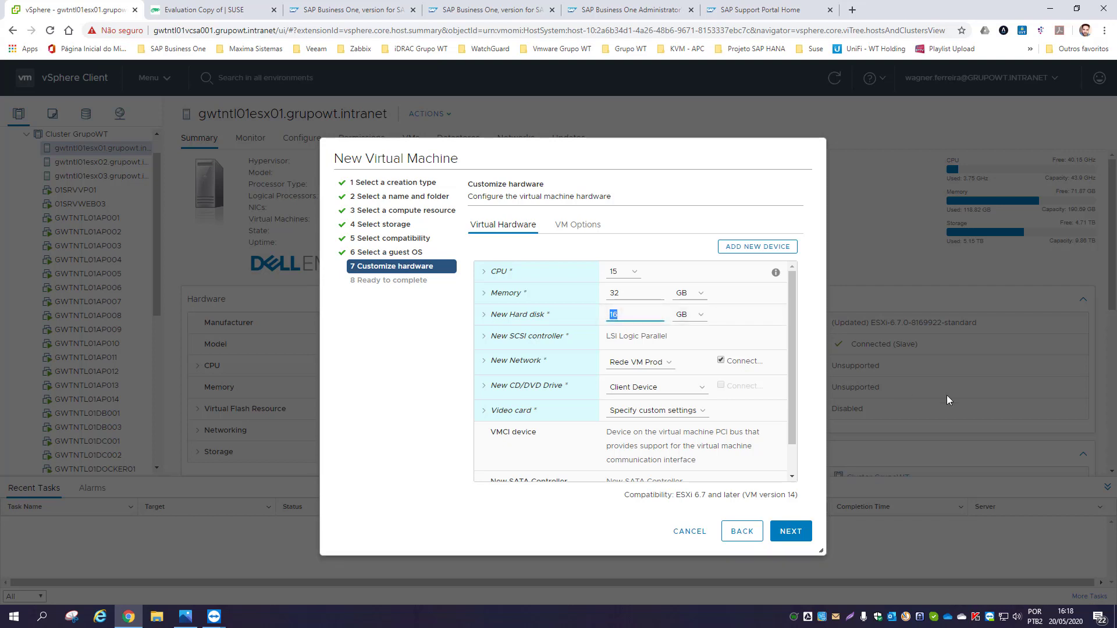
{"action": "type", "text": "100"}
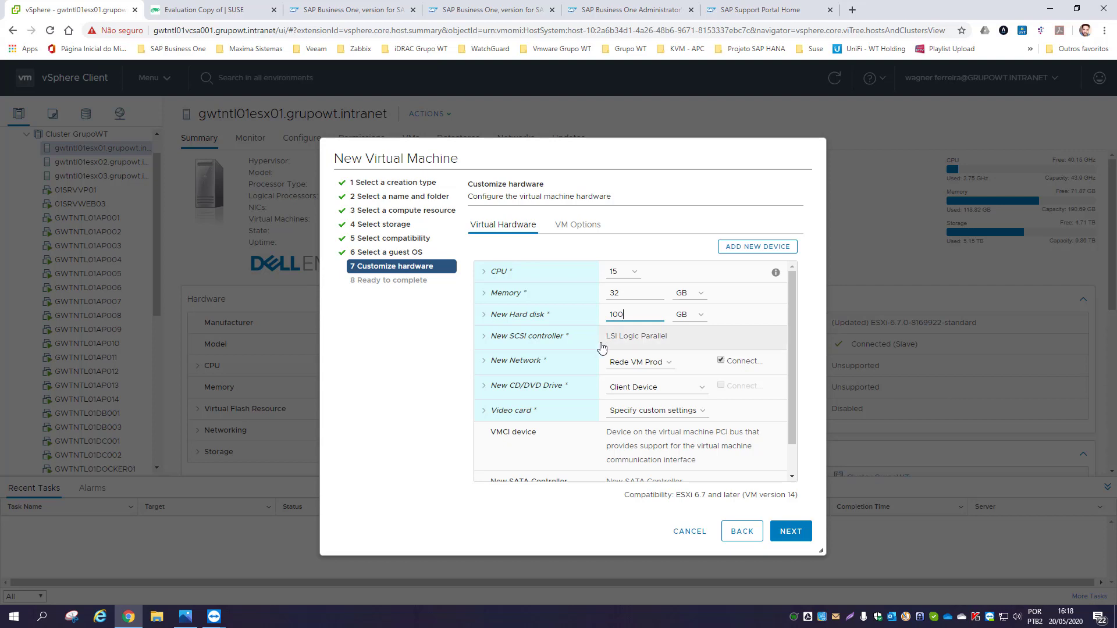
{"action": "left_click", "coordinate": [764, 246]}
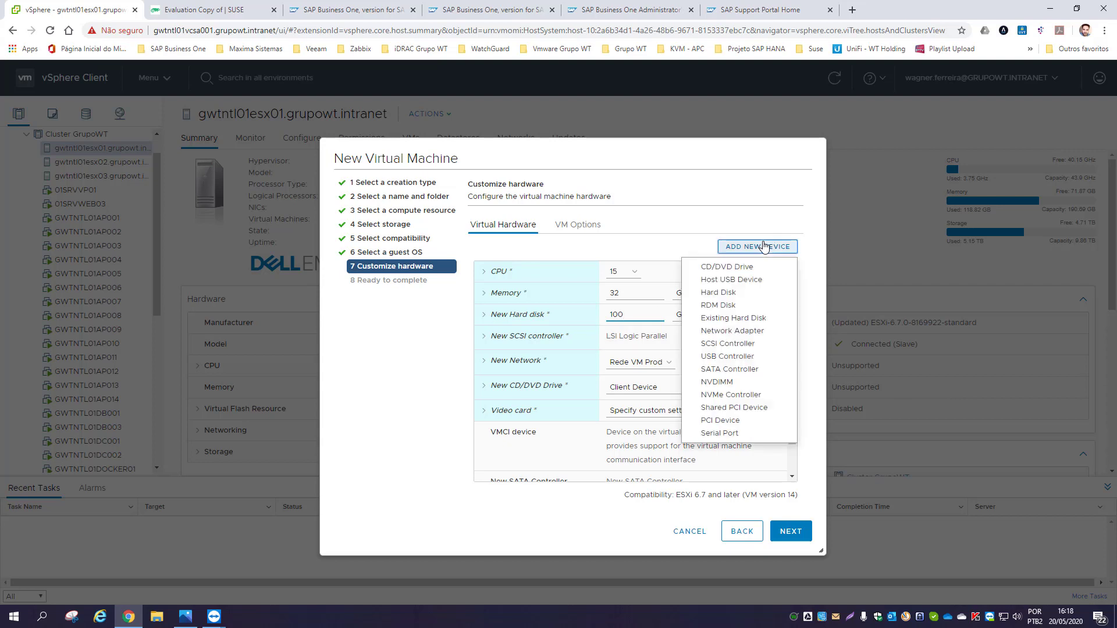
{"action": "left_click", "coordinate": [732, 293]}
{"action": "double_click", "coordinate": [614, 336]}
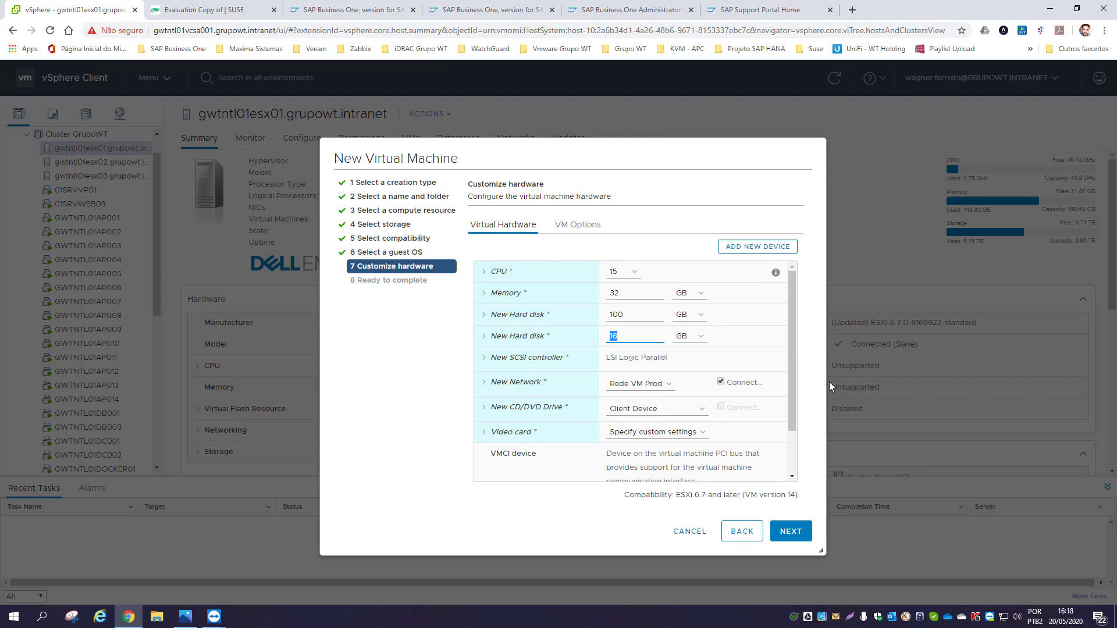
{"action": "left_click", "coordinate": [49, 621]}
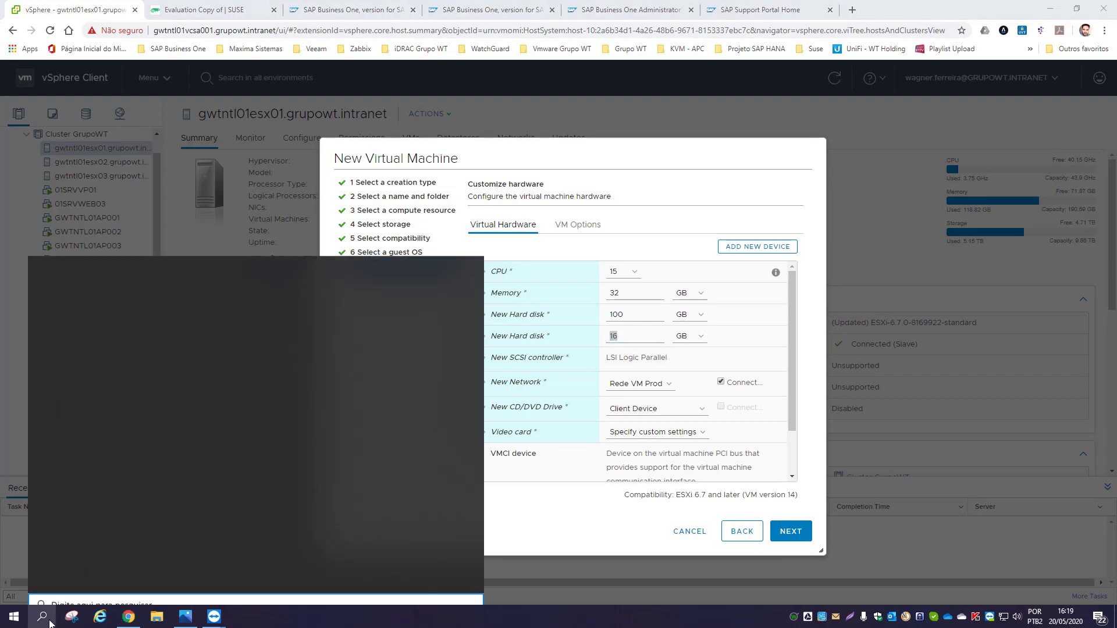
- Use Windows Calculator to total 80 + 80 + 80 + 100 = 340
{"action": "type", "text": "CALC"}
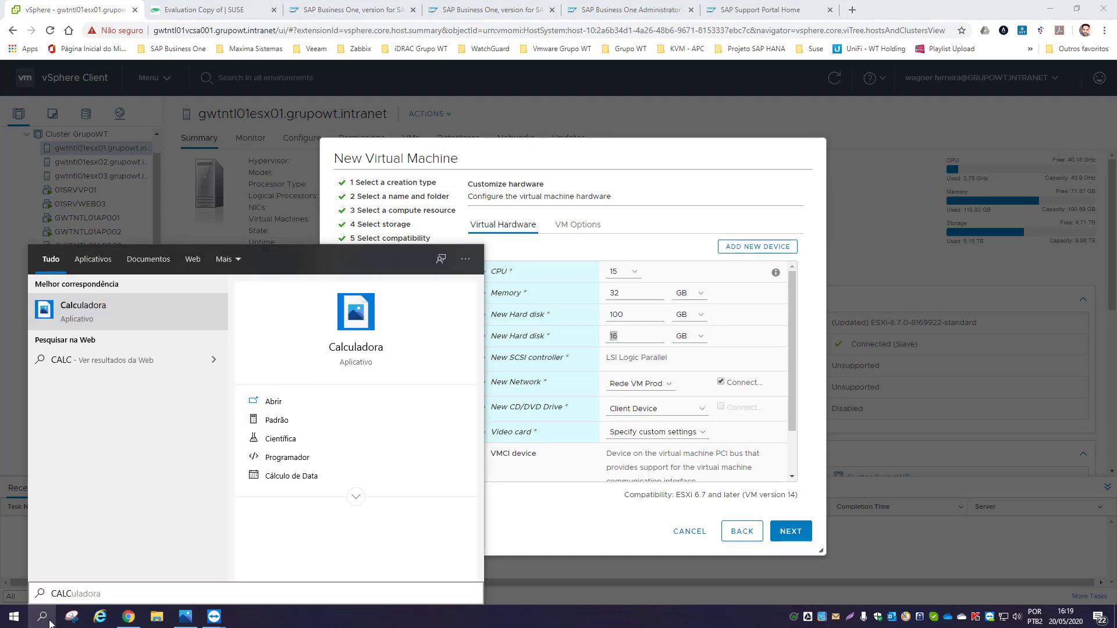
{"action": "key", "text": "Return"}
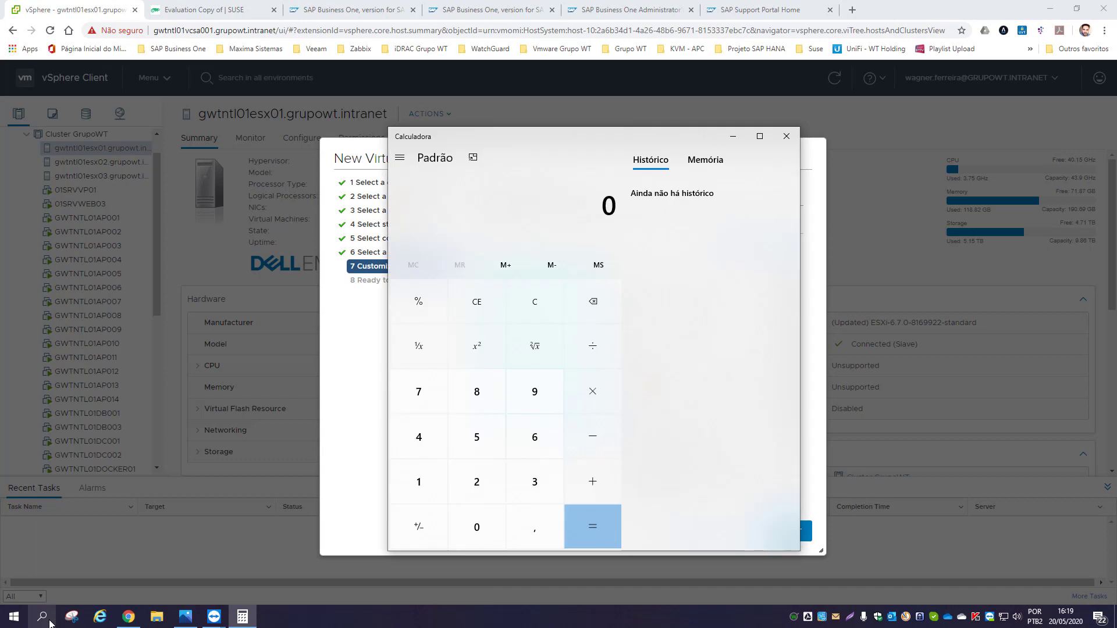
{"action": "type", "text": "80 + 80 + 80 + 100"}
{"action": "key", "text": "Return"}
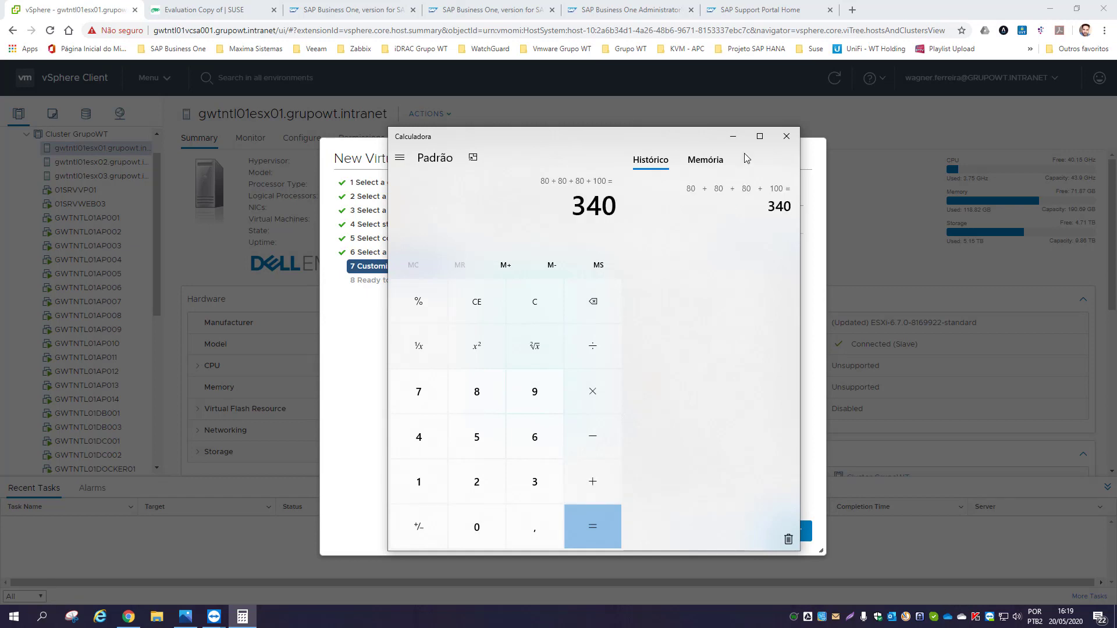
{"action": "left_click", "coordinate": [733, 136]}
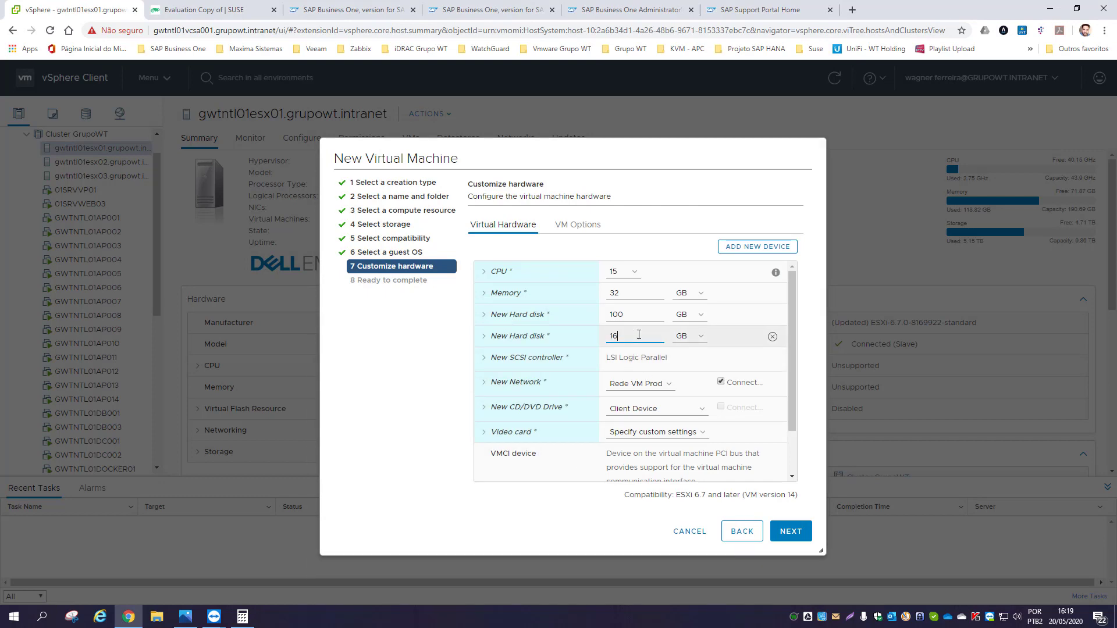
- Set the second hard disk size to 340 GB
{"action": "type", "text": "32"}
{"action": "key", "text": "BackSpace"}
{"action": "key", "text": "BackSpace"}
{"action": "type", "text": "340"}
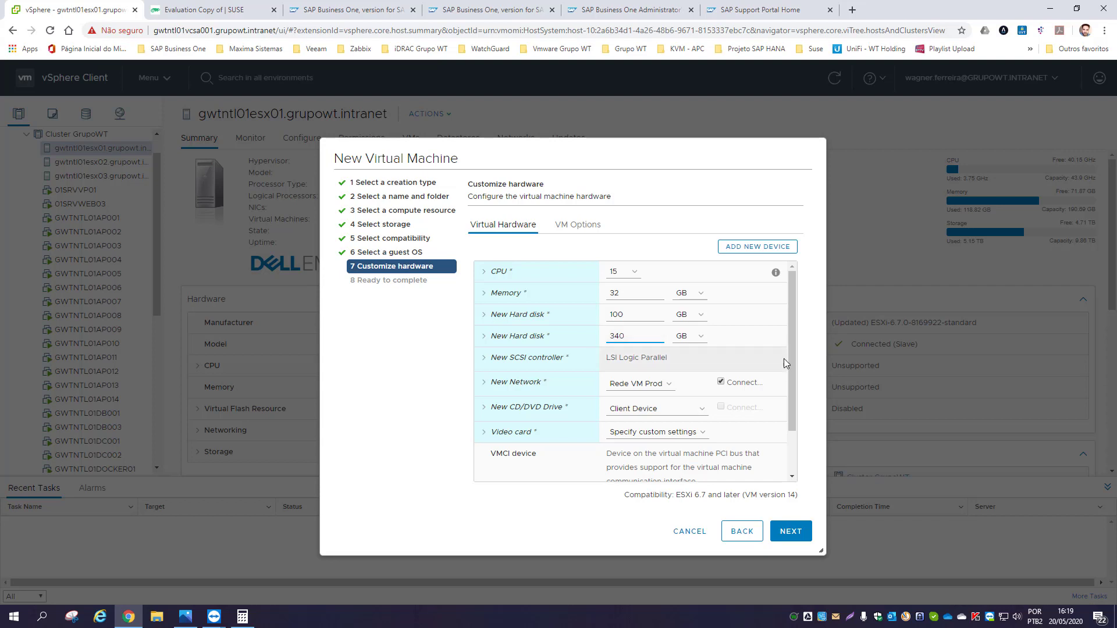
- Switch the CD/DVD drive to Datastore ISO File and browse datastore VMDATA03
{"action": "left_click_drag", "start_coordinate": [790, 348], "coordinate": [791, 406]}
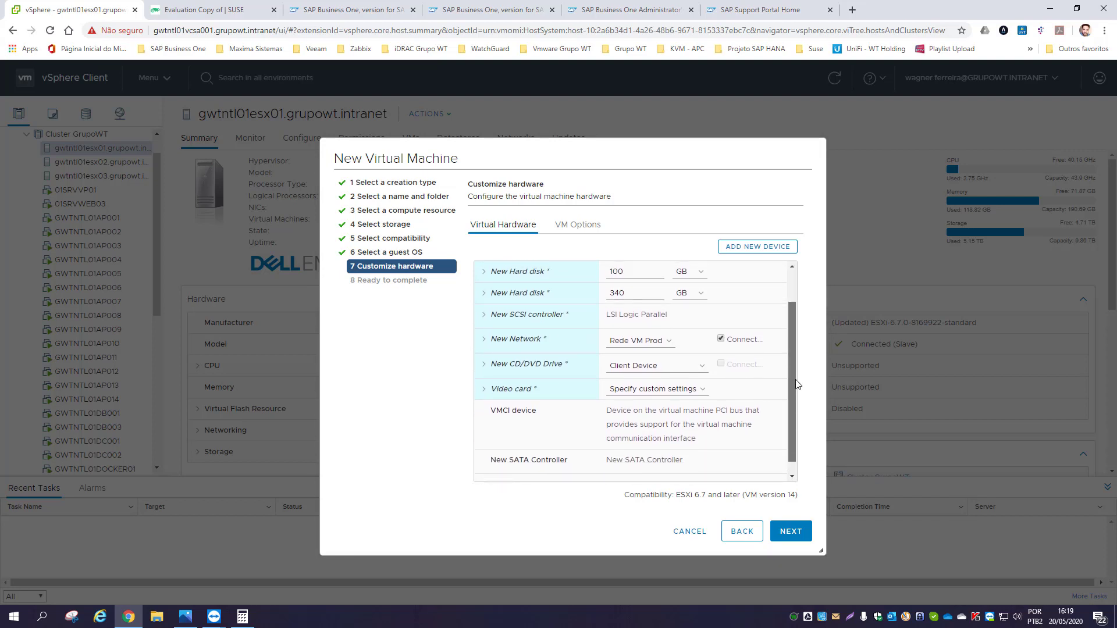
{"action": "left_click", "coordinate": [702, 370]}
{"action": "left_click", "coordinate": [667, 400]}
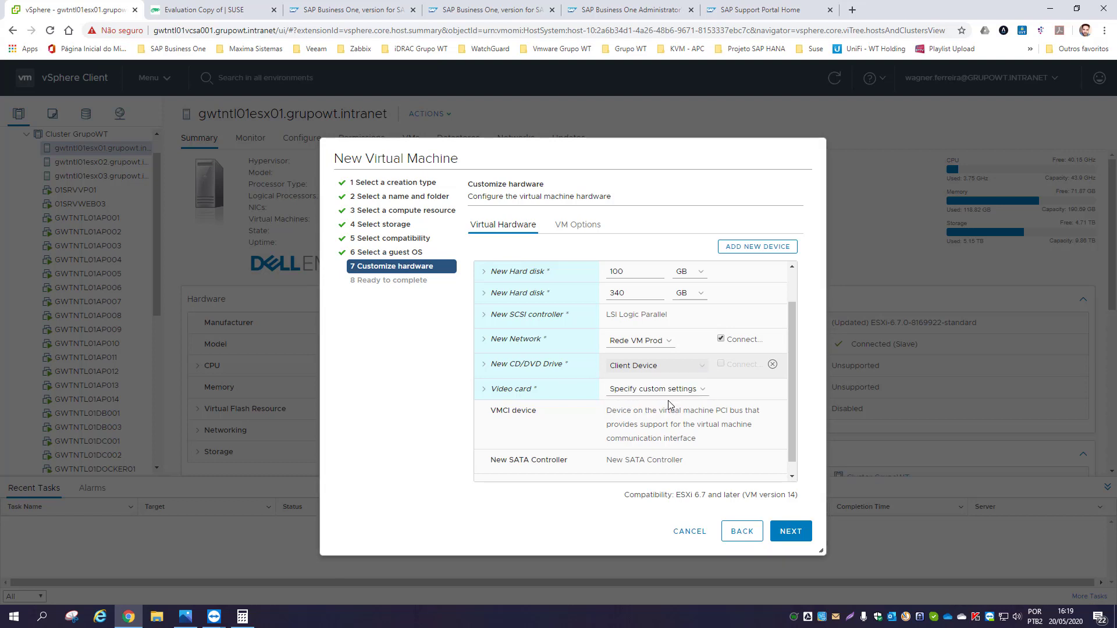
{"action": "left_click", "coordinate": [362, 291]}
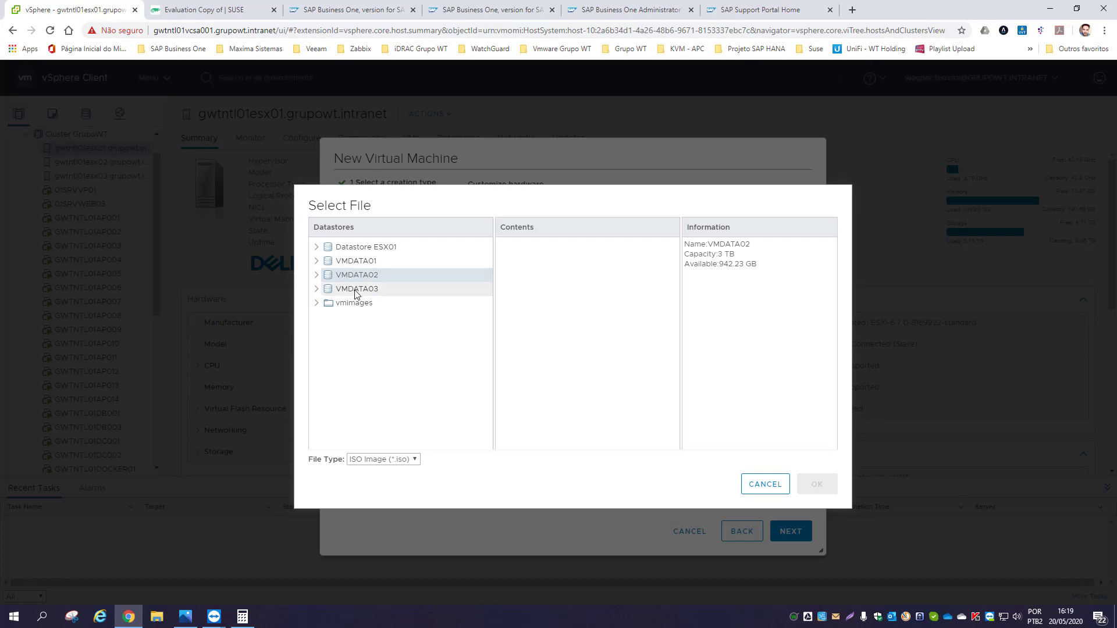
- Attach the SLE-15-SP1 installer ISO from VMDATA03 ISO/Linux to the CD/DVD drive
{"action": "scroll", "coordinate": [582, 396], "scroll_direction": "down", "scroll_amount": 3}
{"action": "left_click", "coordinate": [521, 372]}
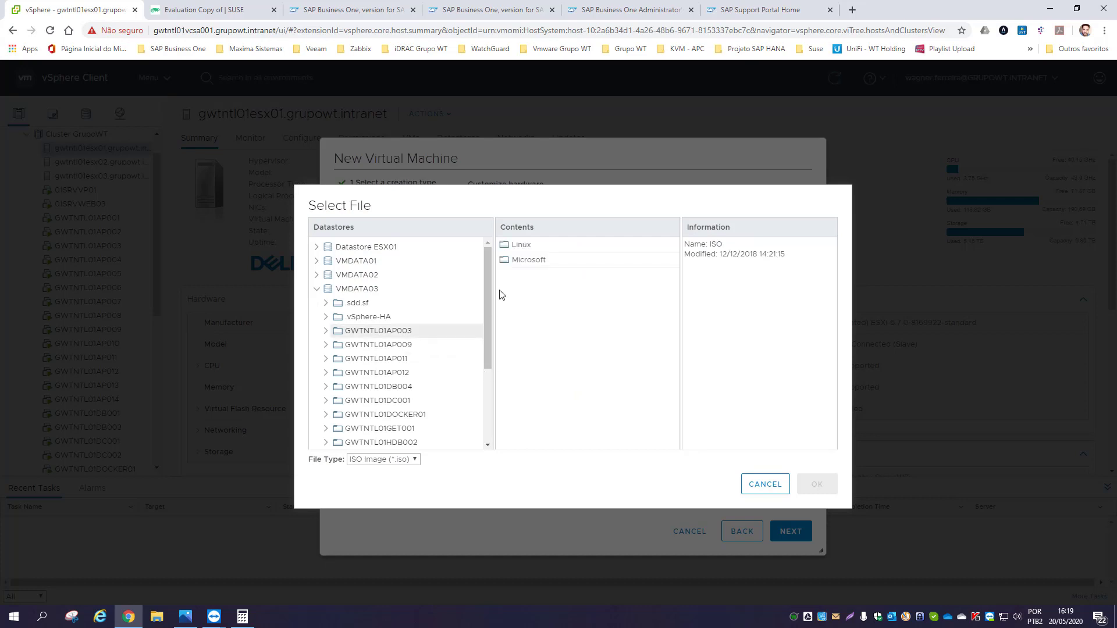
{"action": "double_click", "coordinate": [521, 247]}
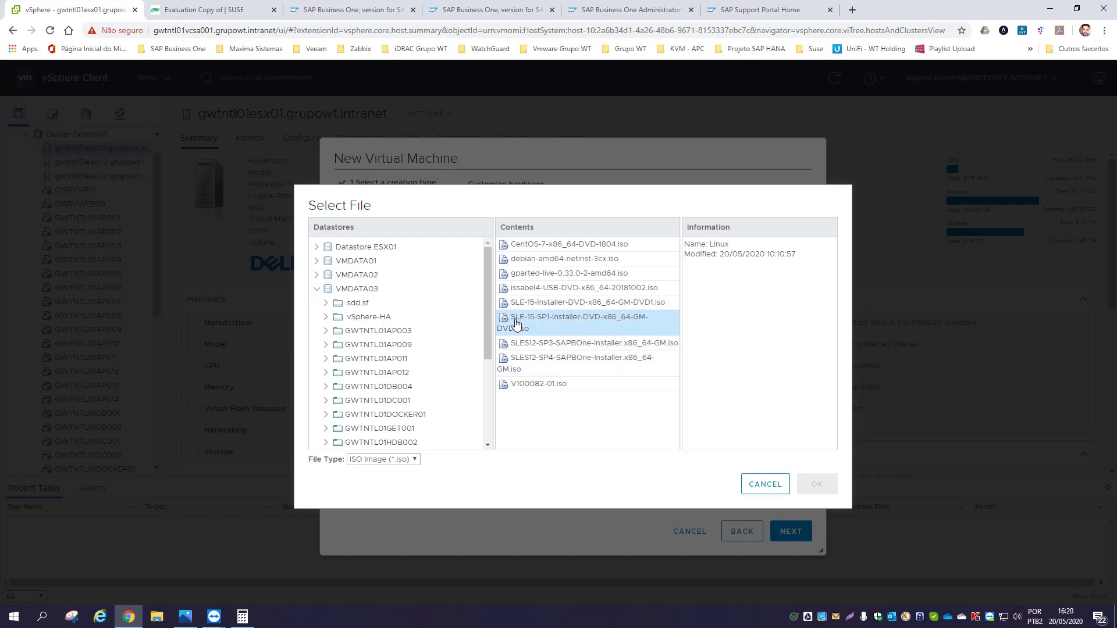
{"action": "left_click", "coordinate": [593, 324]}
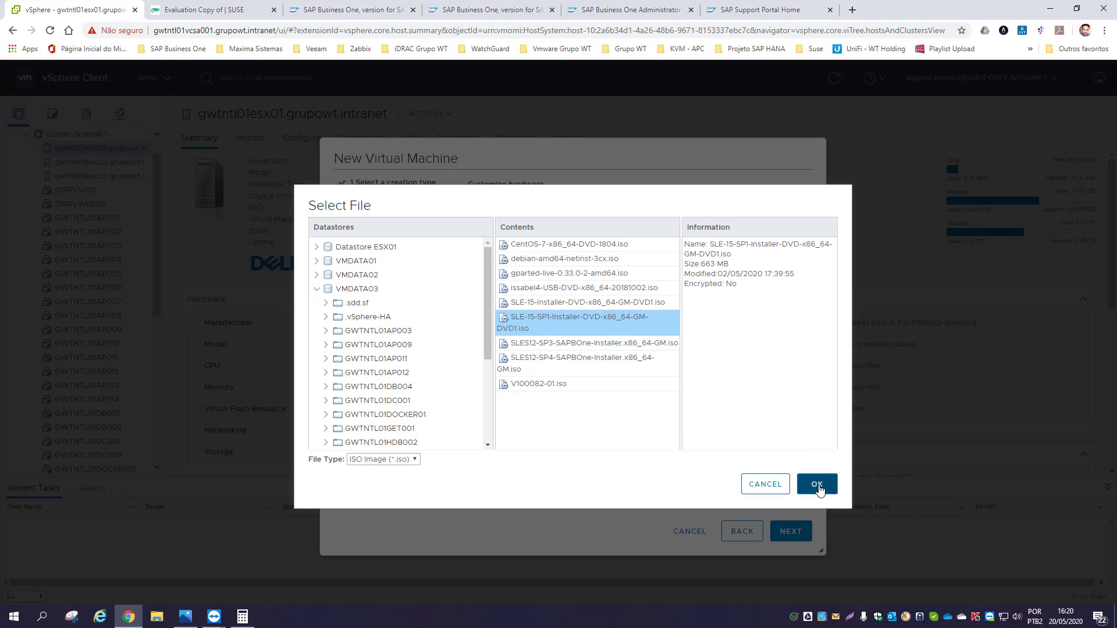
{"action": "left_click", "coordinate": [816, 487]}
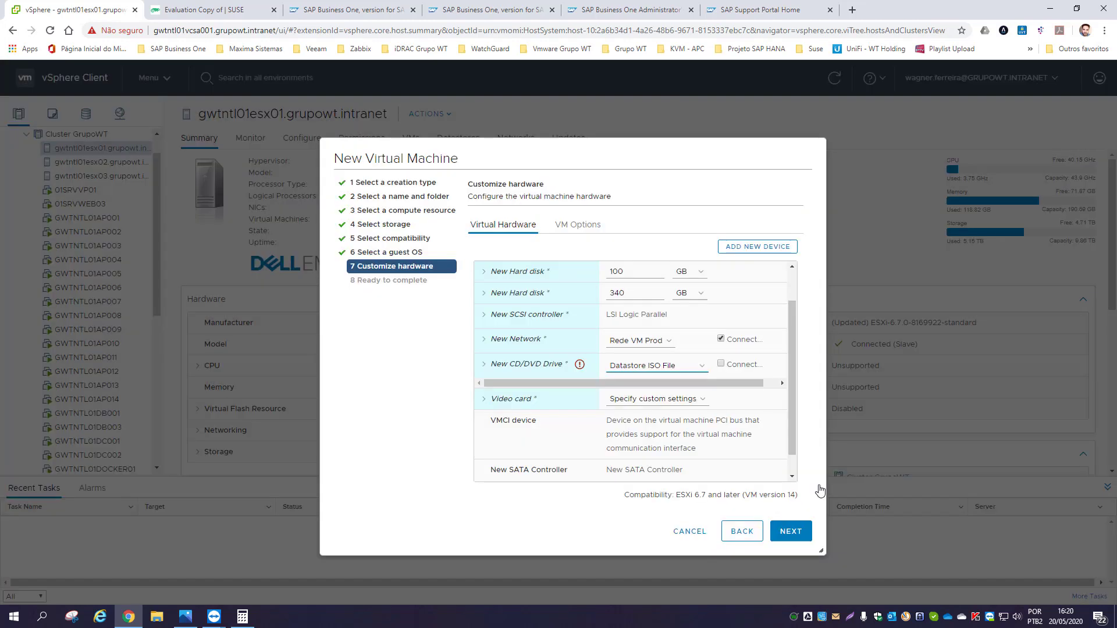
- Enable Connect At Power On for the CD/DVD drive and finish creating the VM
{"action": "left_click", "coordinate": [721, 365]}
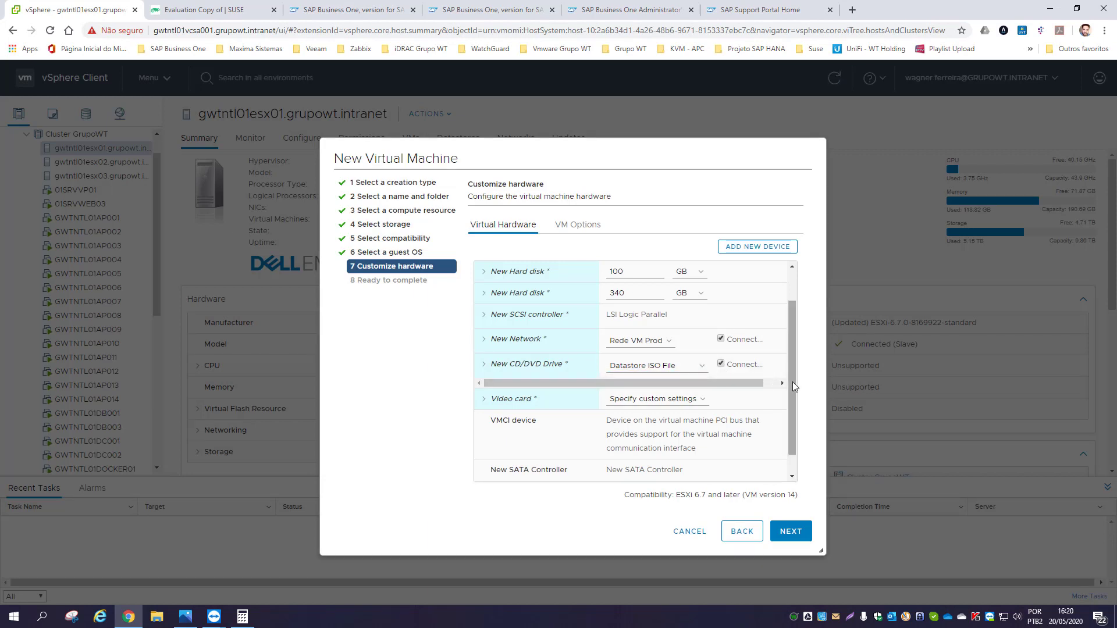
{"action": "scroll", "coordinate": [792, 381], "scroll_direction": "down", "scroll_amount": 1}
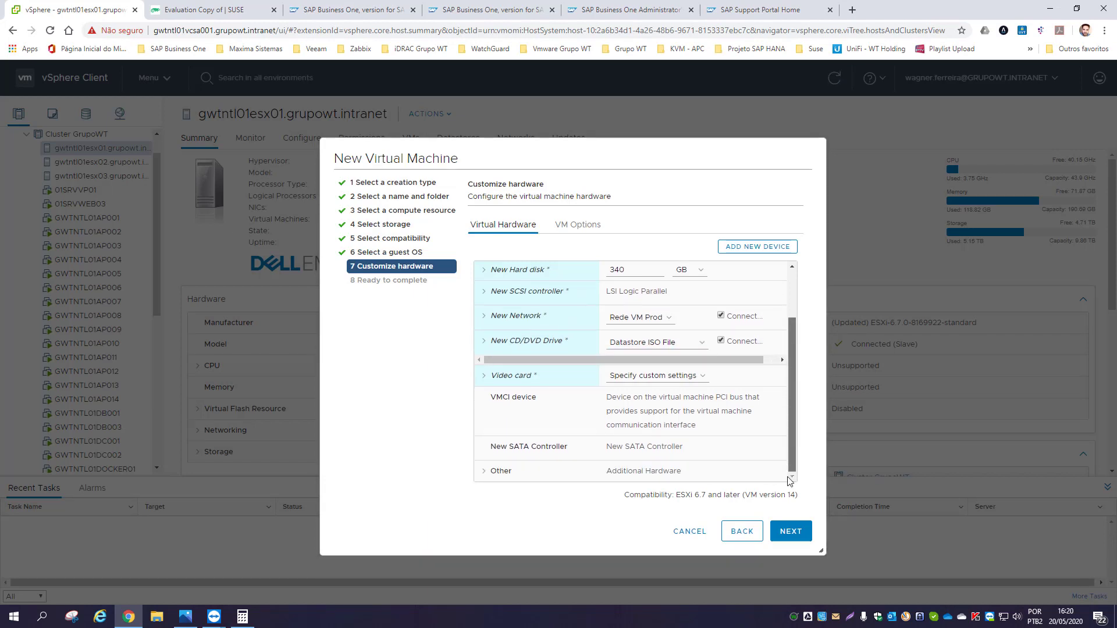
{"action": "left_click", "coordinate": [791, 531]}
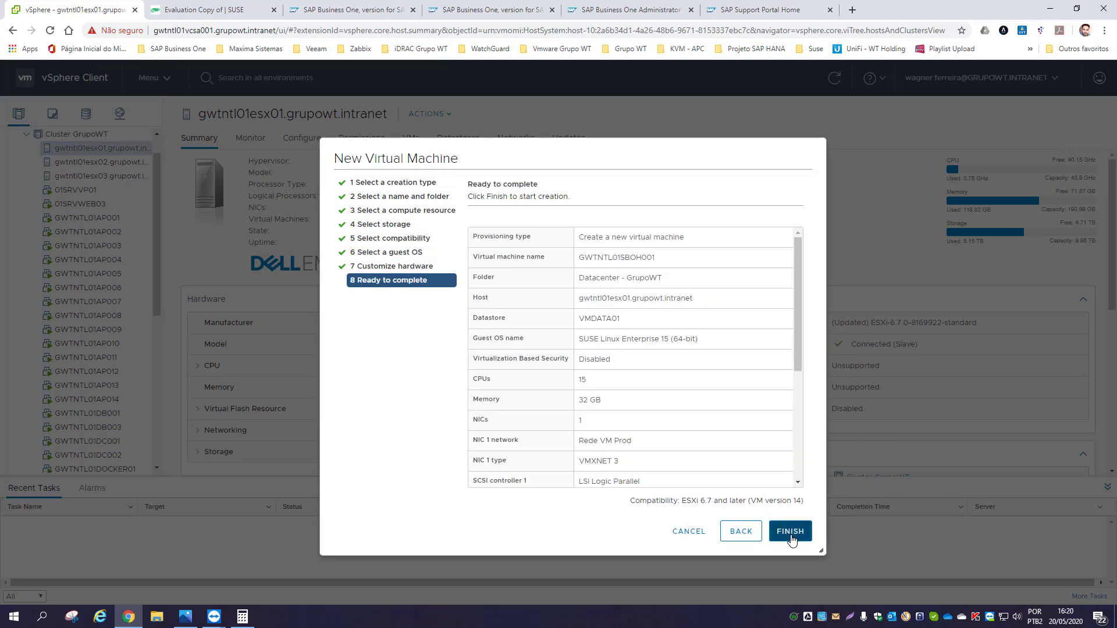
{"action": "left_click", "coordinate": [790, 531]}
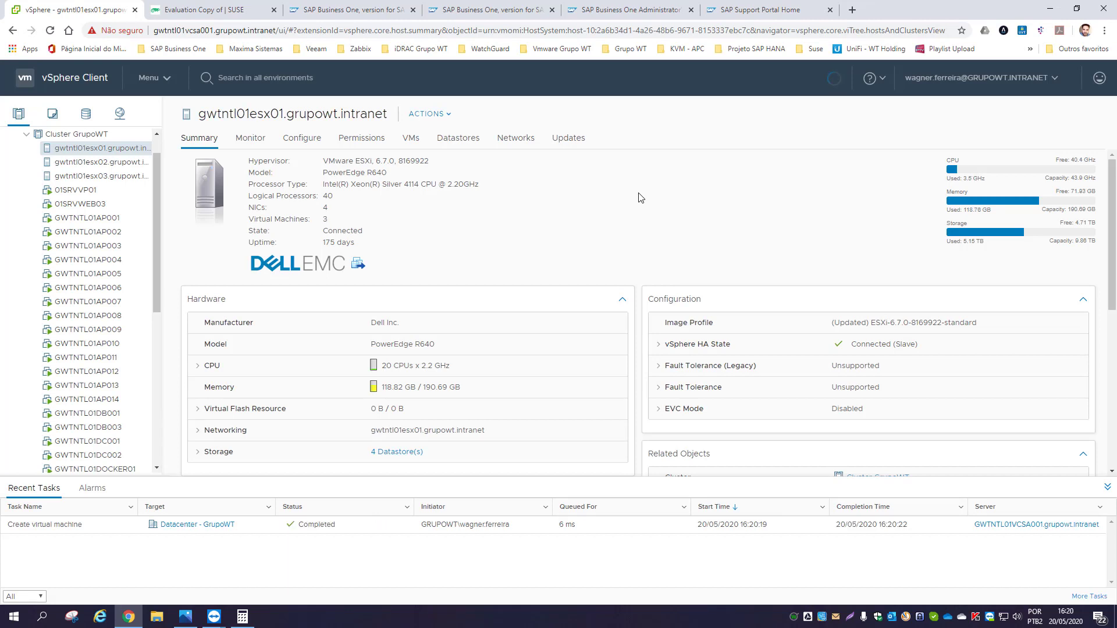
{"action": "mouse_move", "coordinate": [214, 615]}
{"action": "left_click", "coordinate": [250, 585]}
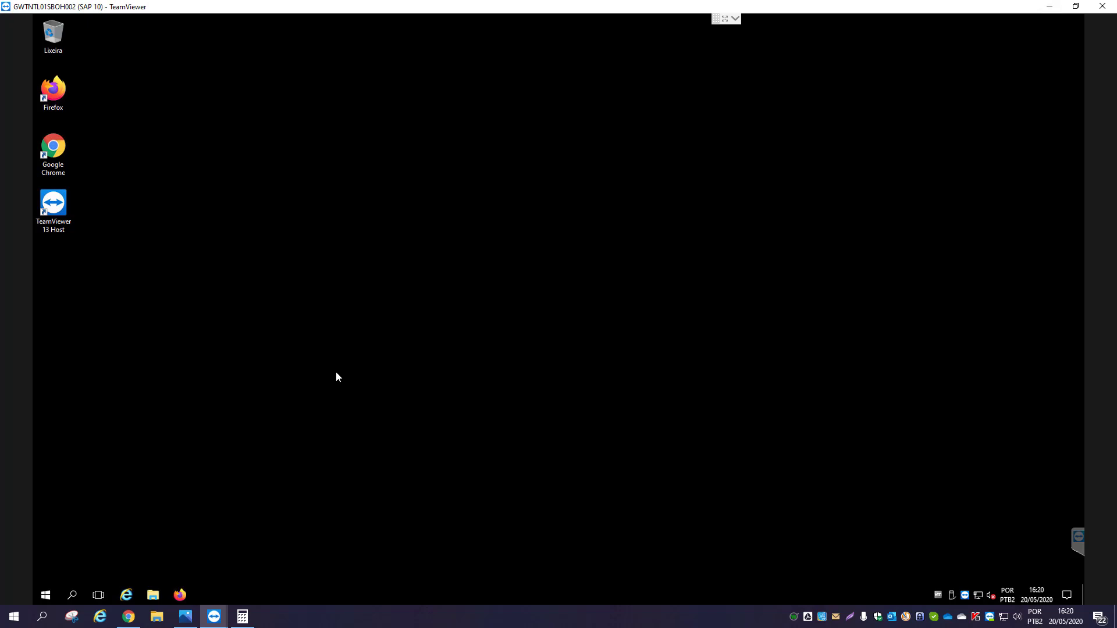
{"action": "right_click", "coordinate": [42, 599]}
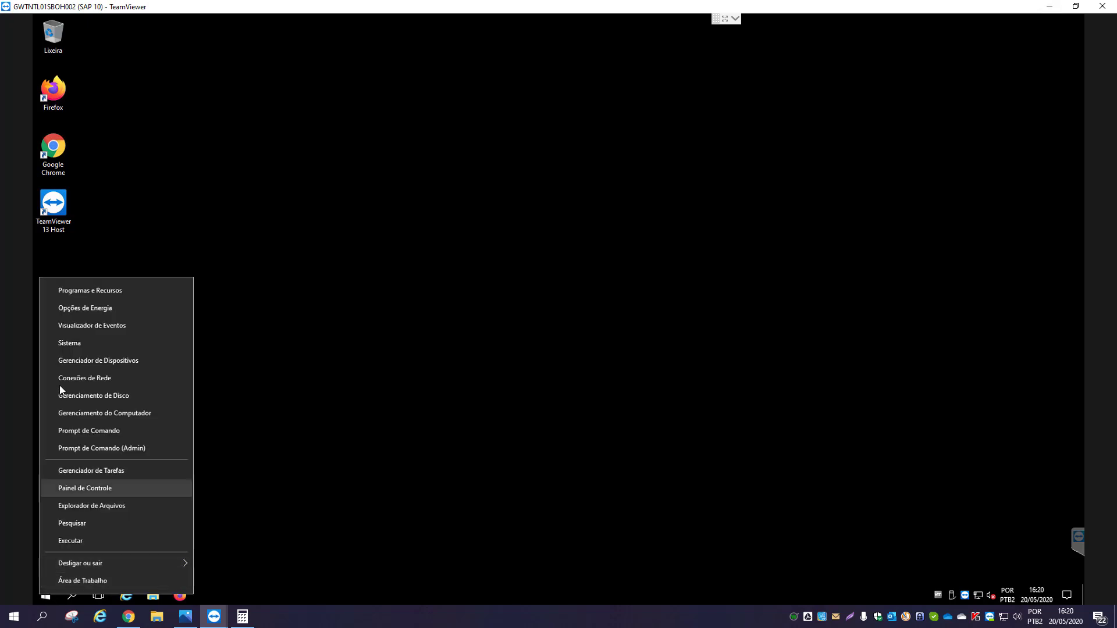
{"action": "left_click", "coordinate": [70, 344]}
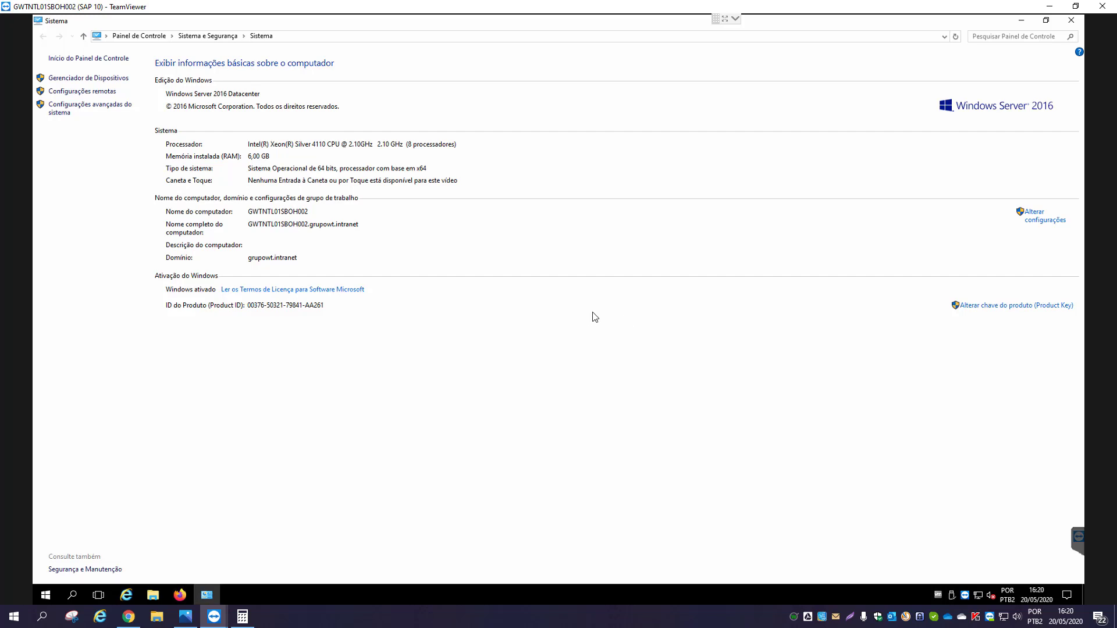
{"action": "left_click", "coordinate": [1070, 21]}
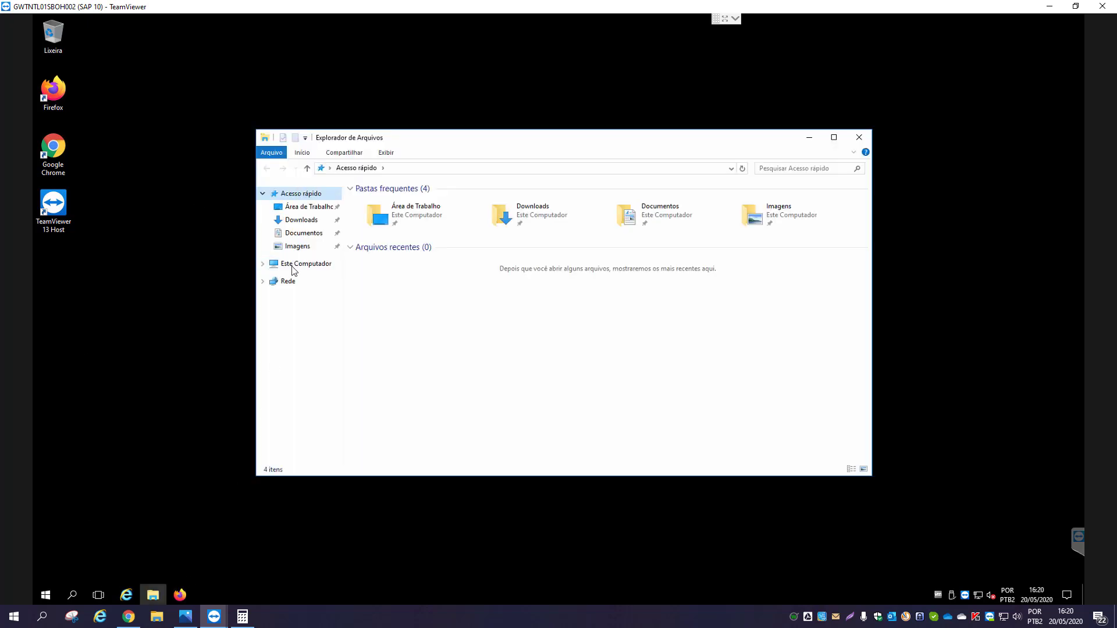
{"action": "left_click", "coordinate": [293, 267]}
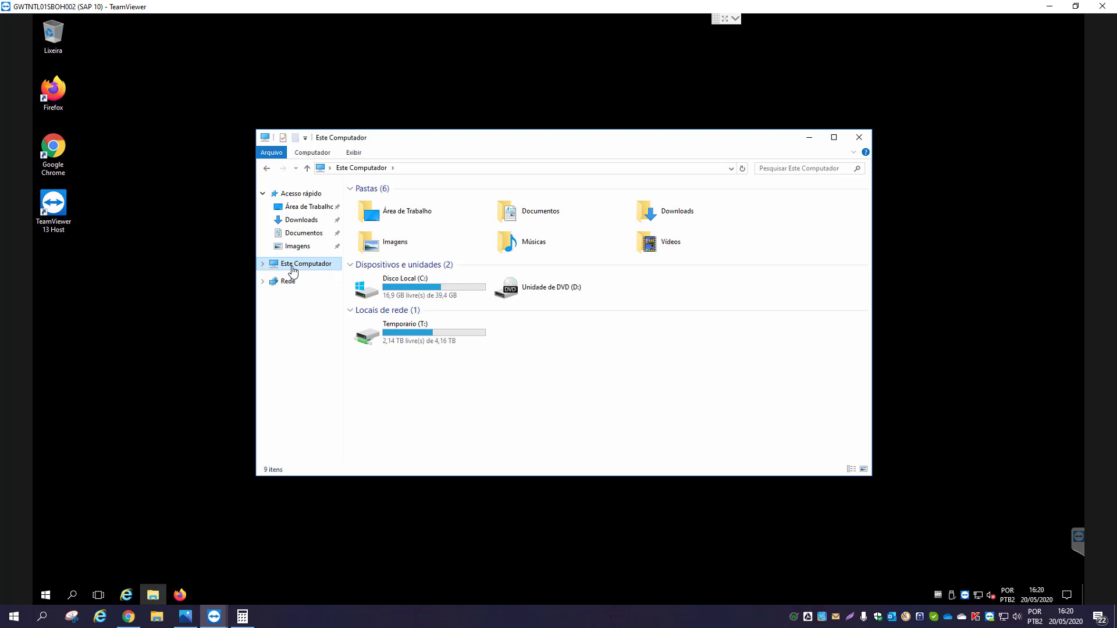
{"action": "left_click", "coordinate": [859, 137]}
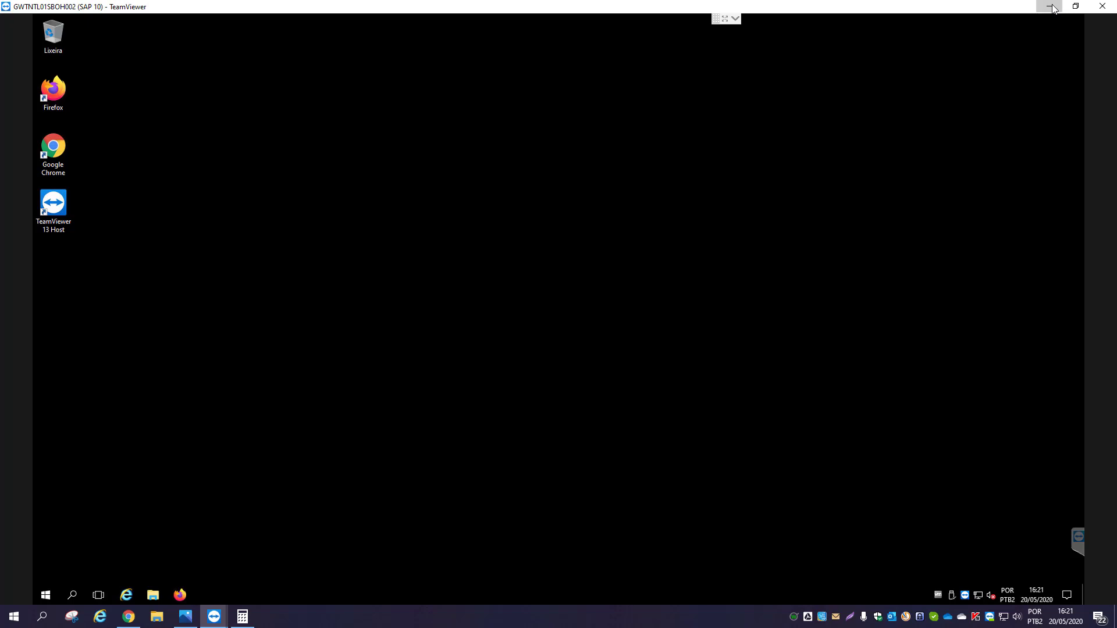
{"action": "left_click", "coordinate": [1050, 7]}
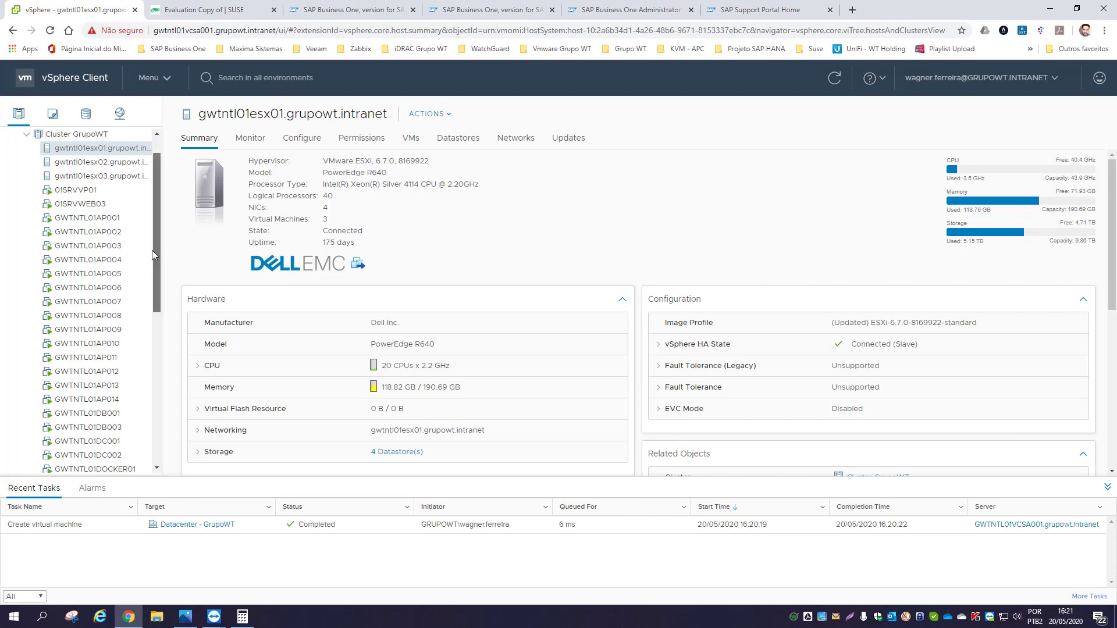
- Power on GWTNTL01SBOH001 and launch its remote console
{"action": "left_click_drag", "start_coordinate": [156, 232], "coordinate": [153, 333]}
{"action": "scroll", "coordinate": [134, 325], "scroll_direction": "down", "scroll_amount": 2}
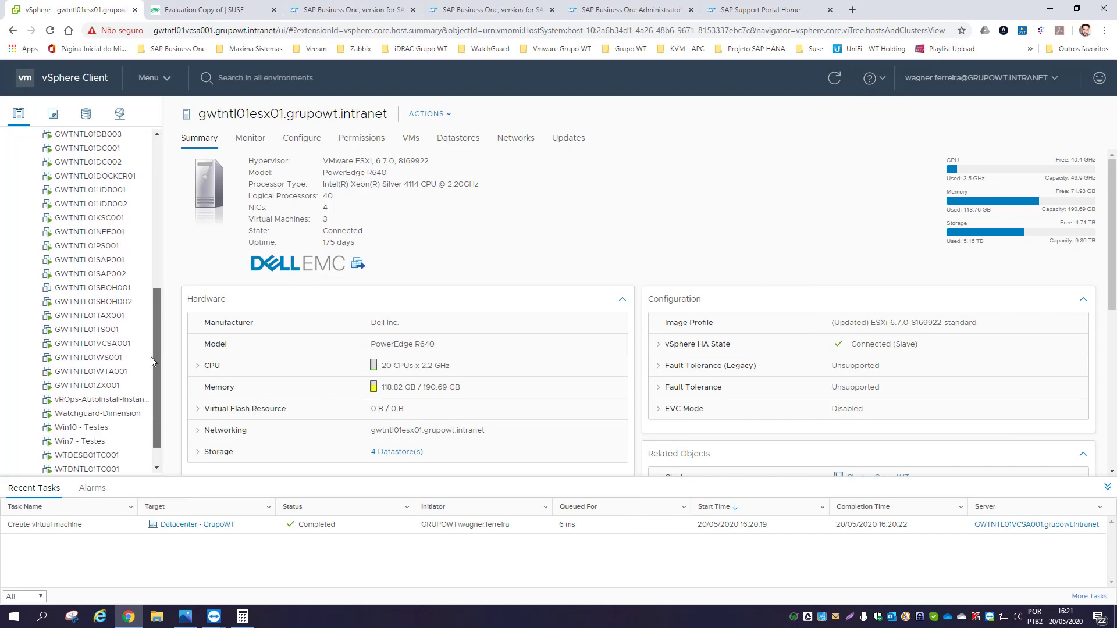
{"action": "left_click", "coordinate": [92, 282]}
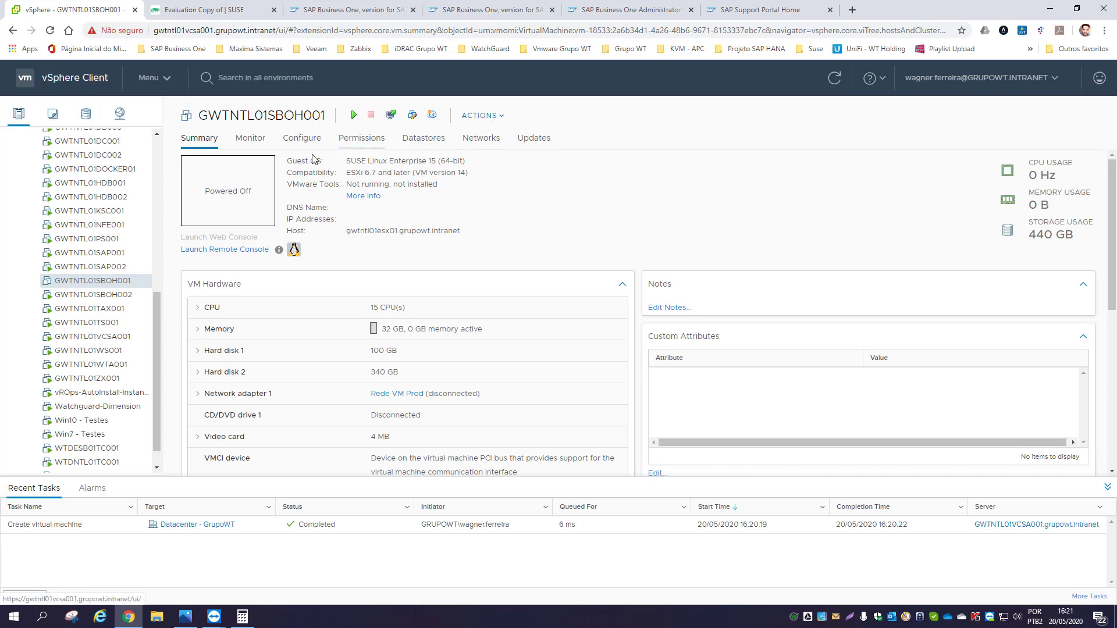
{"action": "left_click", "coordinate": [350, 116]}
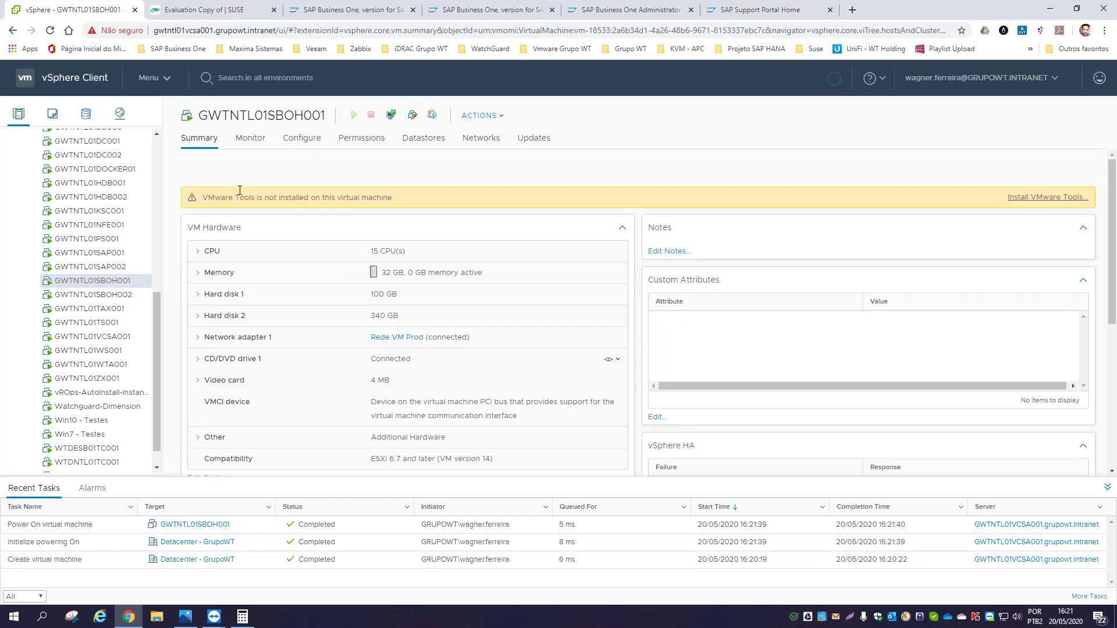
{"action": "left_click", "coordinate": [227, 190]}
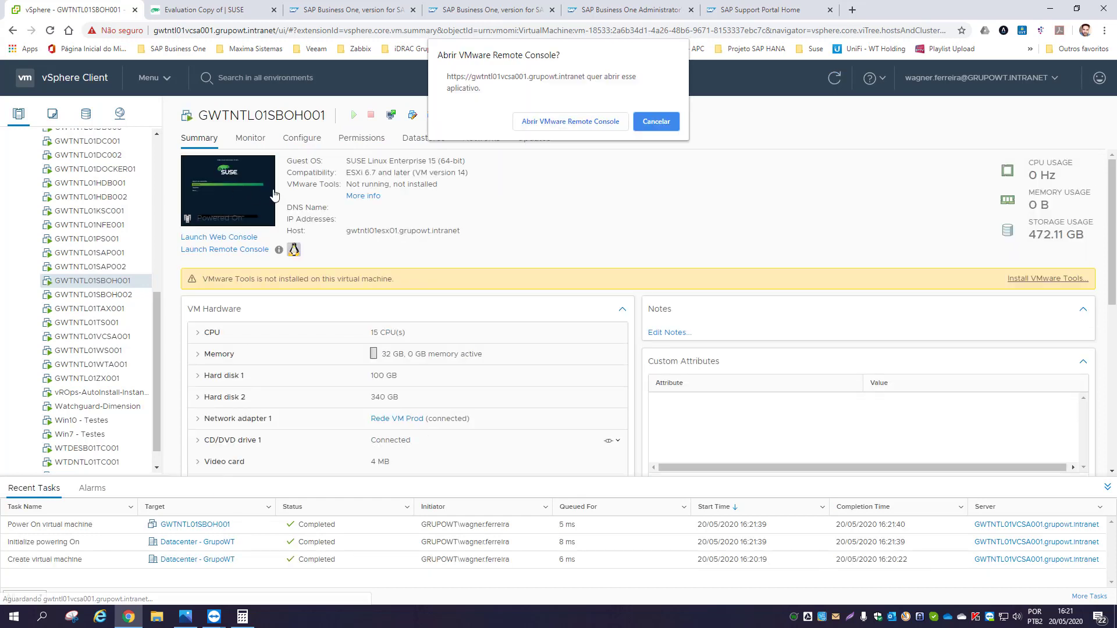
- Open VMware Remote Console and start Installation from the SUSE boot menu
{"action": "left_click", "coordinate": [551, 125]}
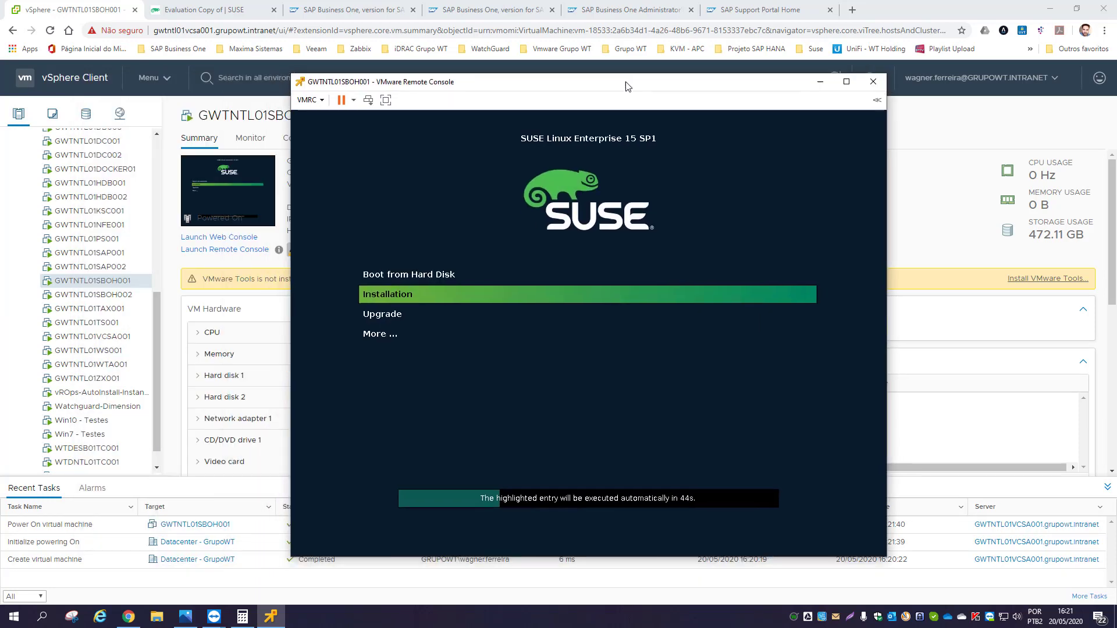
{"action": "left_click", "coordinate": [640, 344]}
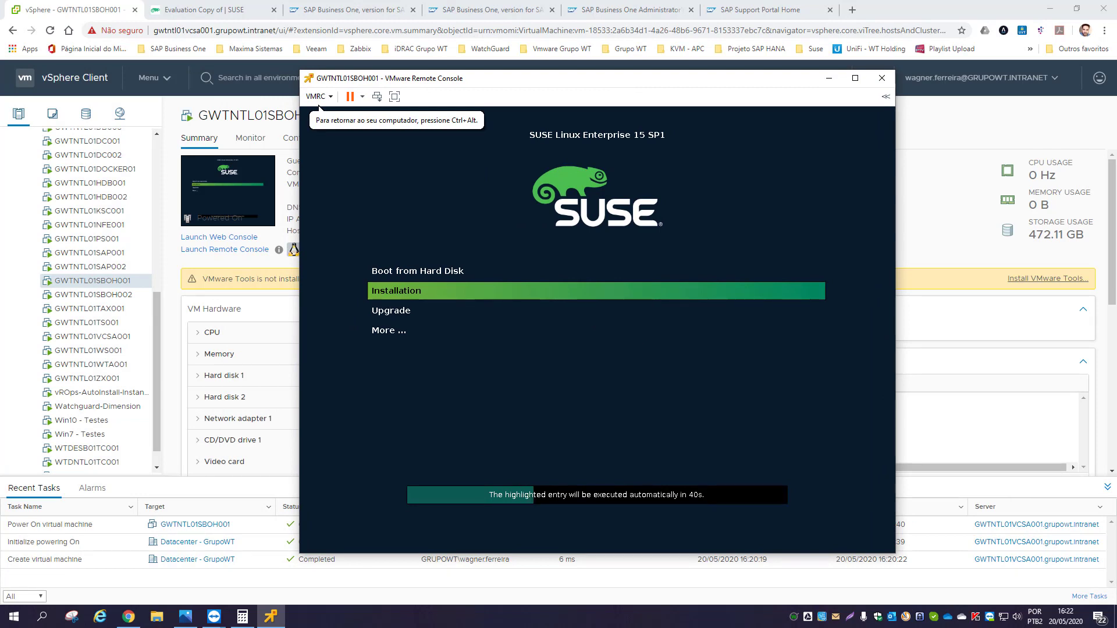
{"action": "key", "text": "Return"}
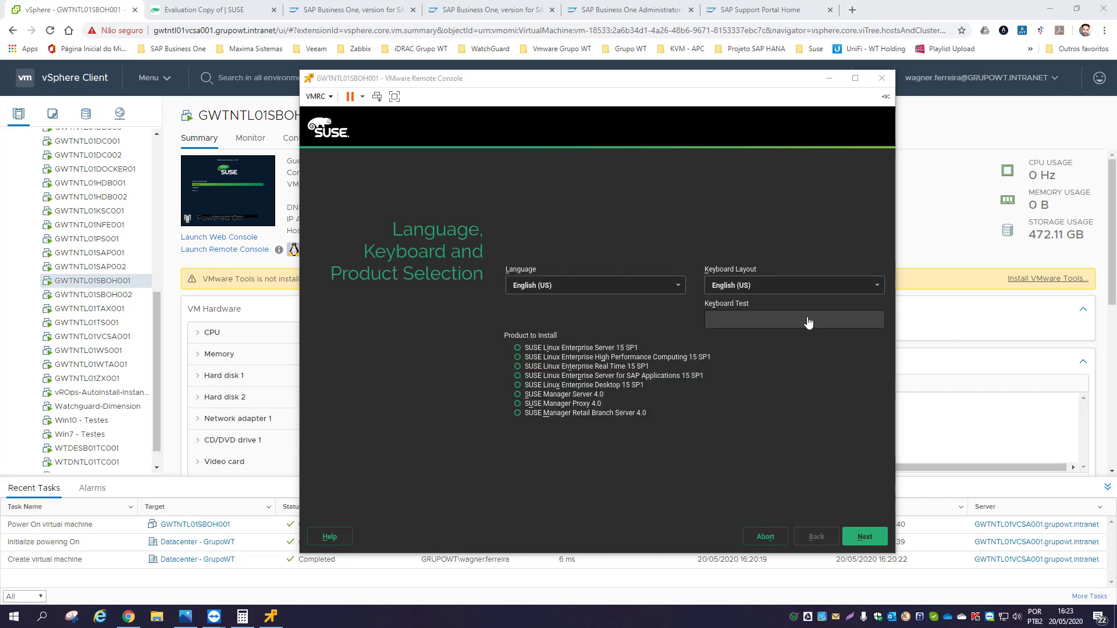
- Select SUSE Linux Enterprise Server 15 SP1 and a Portuguese (Brazil) keyboard, testing it with Ç and /
{"action": "left_click", "coordinate": [645, 227]}
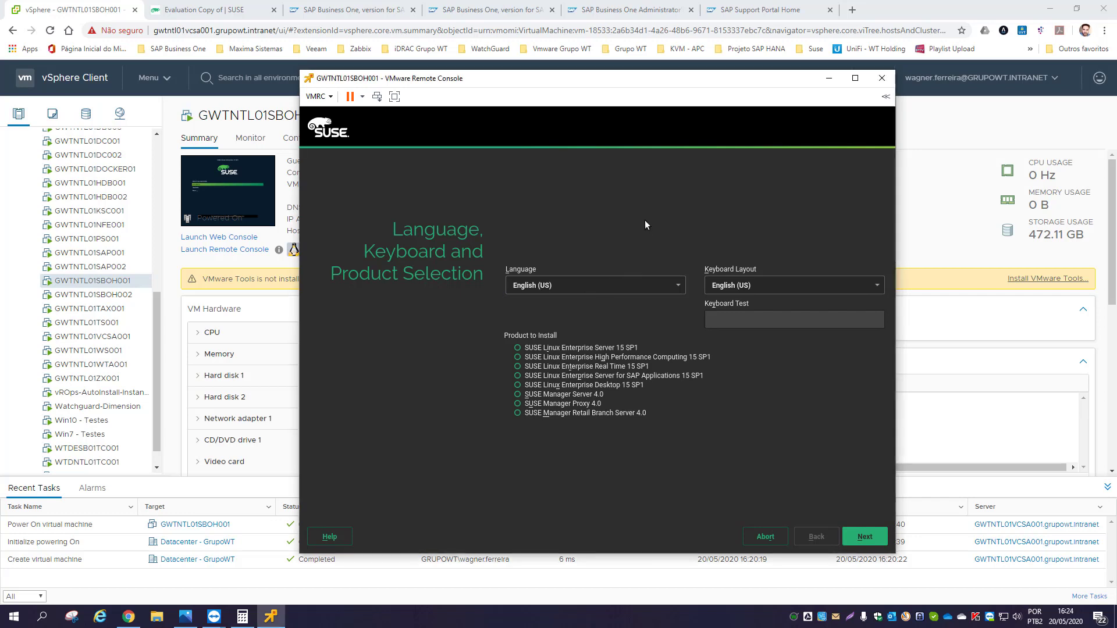
{"action": "left_click", "coordinate": [518, 349]}
{"action": "left_click", "coordinate": [752, 285]}
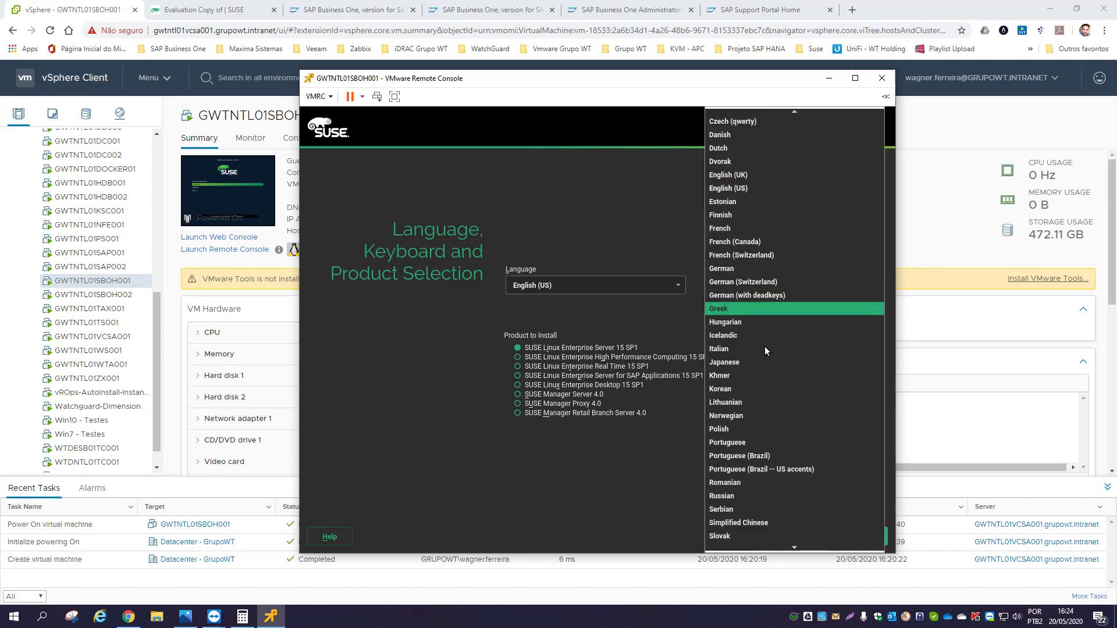
{"action": "left_click", "coordinate": [763, 456]}
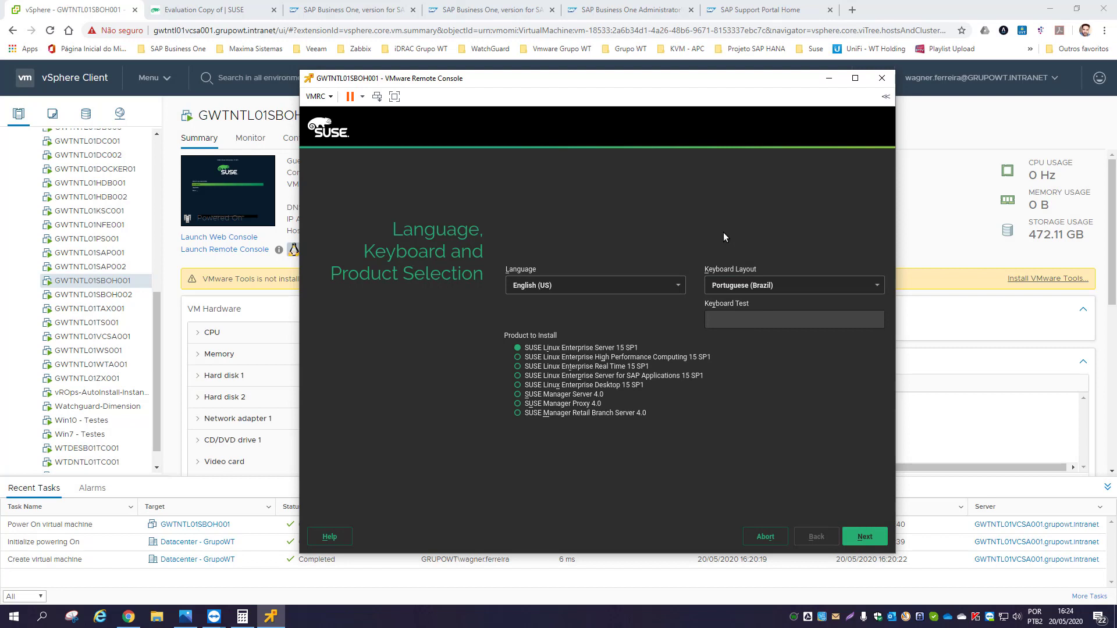
{"action": "left_click", "coordinate": [777, 314]}
{"action": "type", "text": "Ç"}
{"action": "key", "text": "BackSpace"}
{"action": "type", "text": "/"}
{"action": "key", "text": "BackSpace"}
- Accept the license terms and reach Network Settings, where the VMXNET3 controller is unconfigured
{"action": "left_click", "coordinate": [870, 538]}
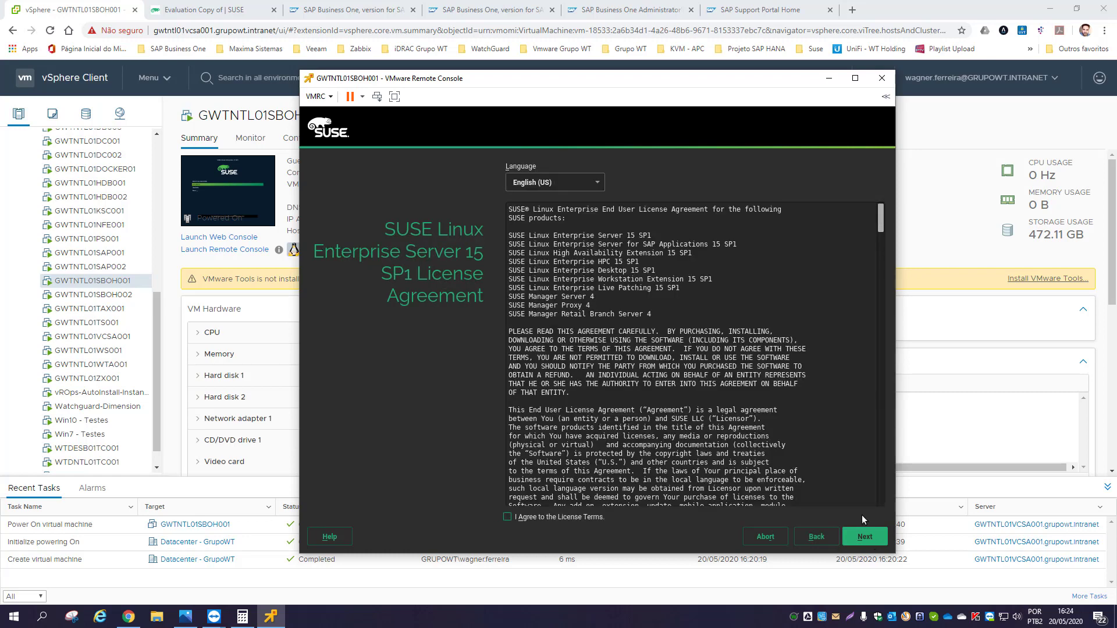
{"action": "left_click_drag", "start_coordinate": [880, 232], "coordinate": [888, 499]}
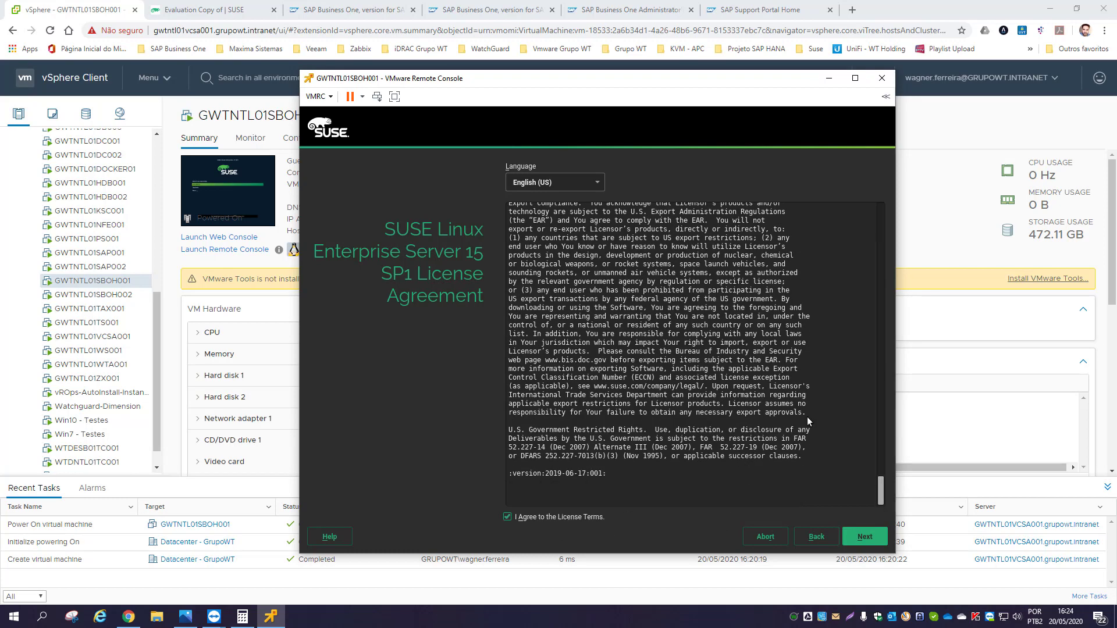
{"action": "left_click", "coordinate": [870, 537]}
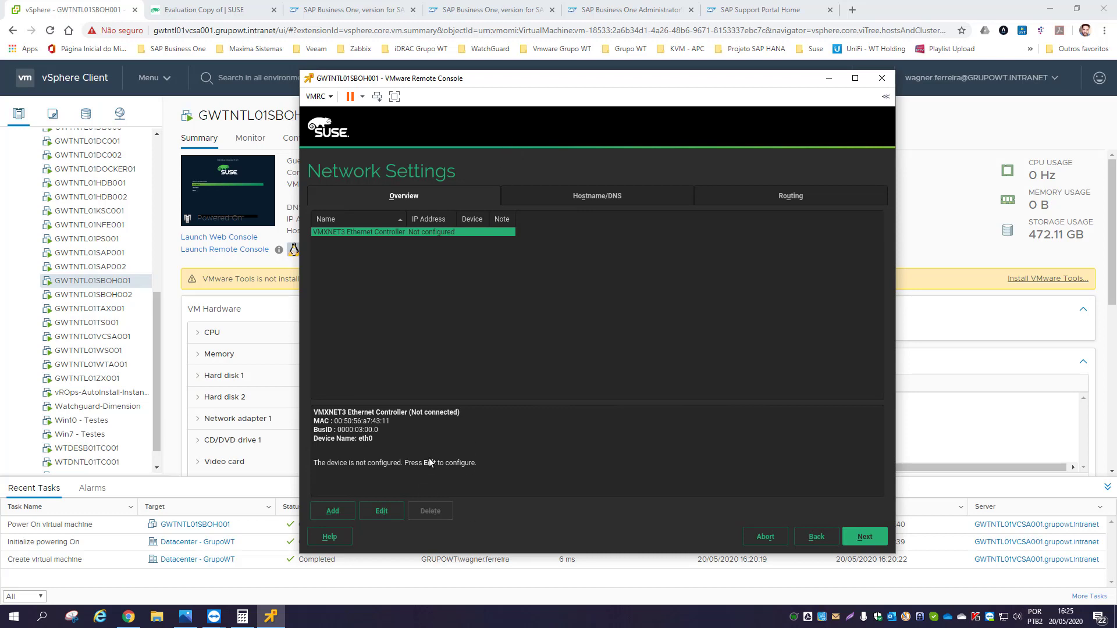
- Give eth0 static IP 10.0.0.20 and replace hostname linux with GWTNTL01SBOH001
{"action": "left_click", "coordinate": [380, 514]}
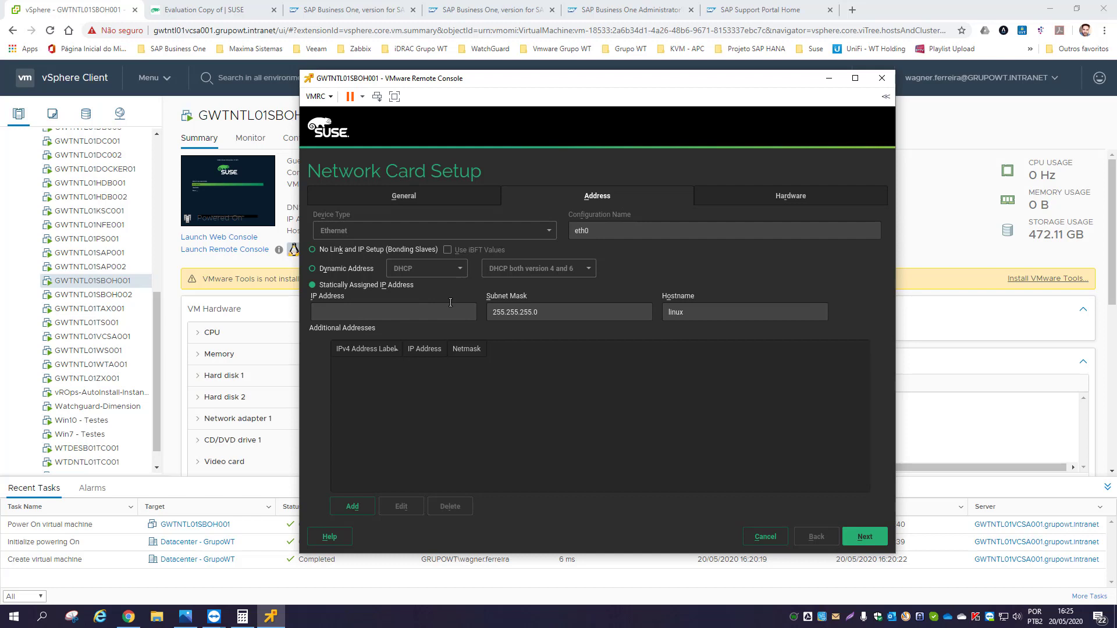
{"action": "type", "text": "10.0.0.20"}
{"action": "left_click_drag", "start_coordinate": [686, 313], "coordinate": [654, 313]}
{"action": "type", "text": "GWTNTL01SBOH001"}
- Finish the card setup and set hostname GWTNTL01SBOH001 on the Hostname/DNS tab
{"action": "left_click", "coordinate": [867, 540]}
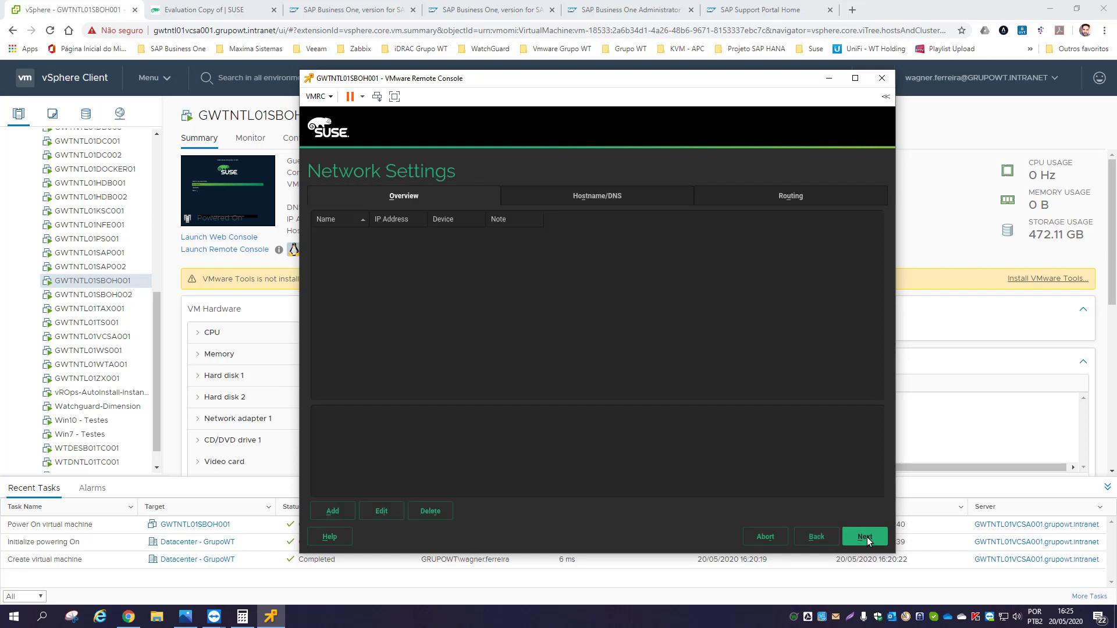
{"action": "left_click", "coordinate": [603, 196]}
{"action": "left_click_drag", "start_coordinate": [356, 231], "coordinate": [300, 231]}
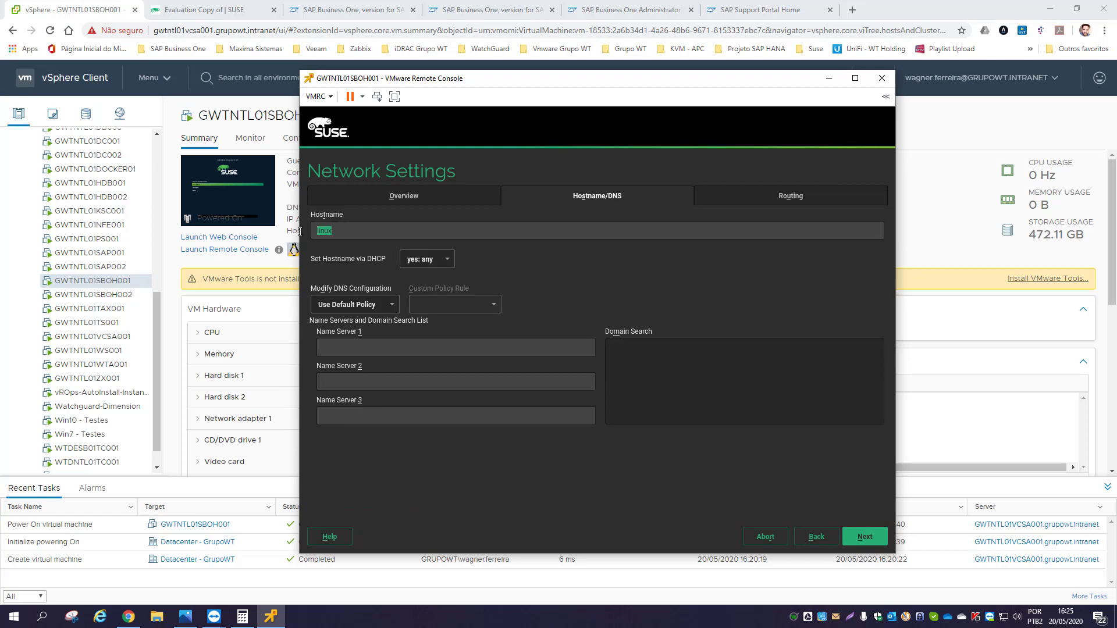
{"action": "type", "text": "GWTNTL01SBOH001"}
- Enter name servers 10.0.0.40 and 10.0.0.41
{"action": "left_click", "coordinate": [390, 351]}
{"action": "type", "text": "10.0.0.20"}
{"action": "key", "text": "BackSpace"}
{"action": "key", "text": "BackSpace"}
{"action": "type", "text": "40"}
{"action": "key", "text": "Tab"}
{"action": "type", "text": "10.0.0"}
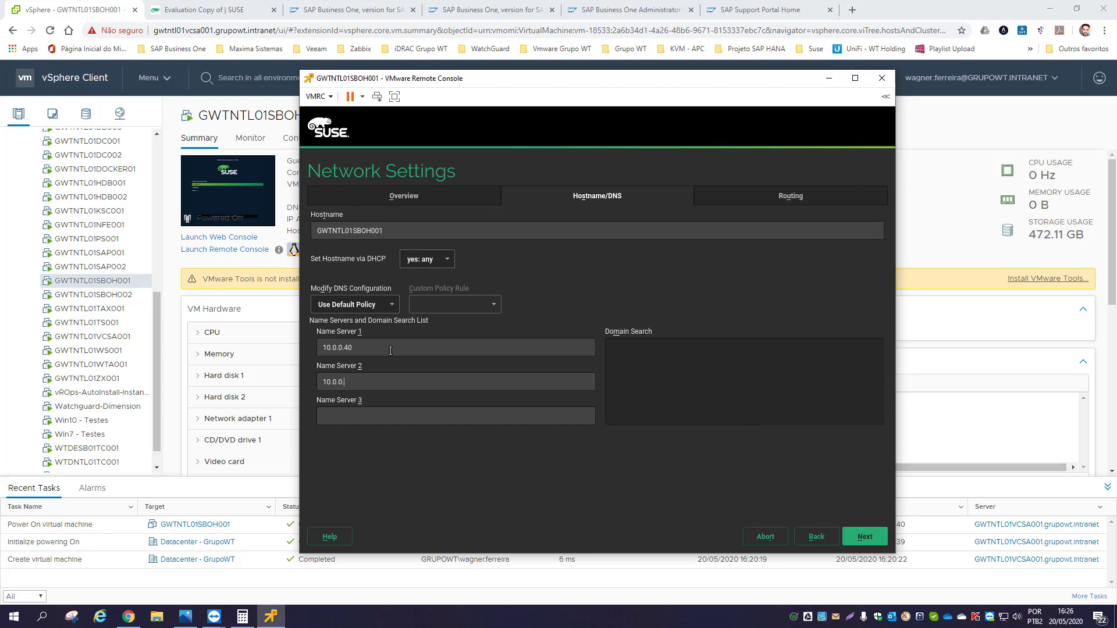
{"action": "type", "text": ".41"}
- Set domain search to grupowt.intranet and stop DHCP from setting the hostname
{"action": "left_click", "coordinate": [658, 363]}
{"action": "type", "text": "grupowt.intranet"}
{"action": "left_click", "coordinate": [445, 260]}
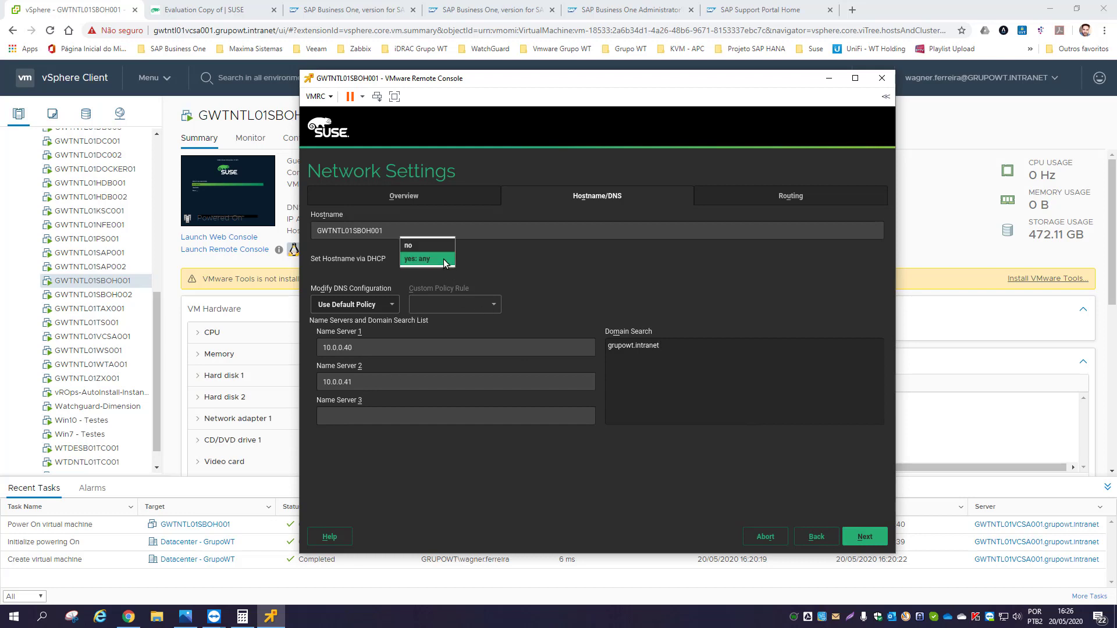
{"action": "left_click", "coordinate": [414, 246]}
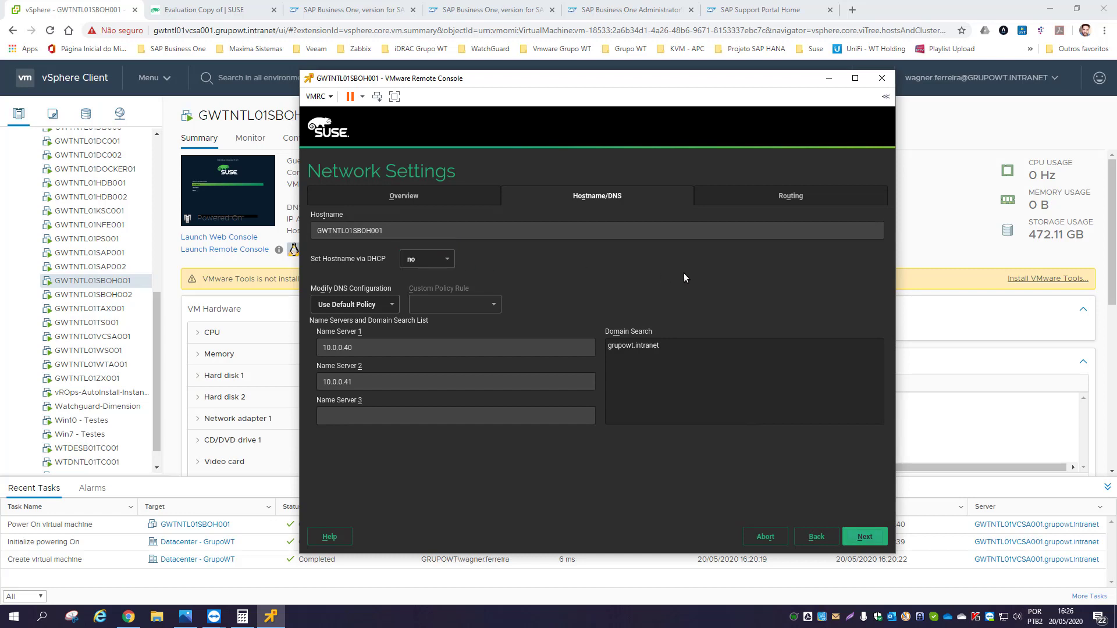
{"action": "left_click", "coordinate": [780, 197]}
- Set the default IPv4 gateway to 10.0.0.1 and save the network configuration
{"action": "left_click", "coordinate": [375, 278]}
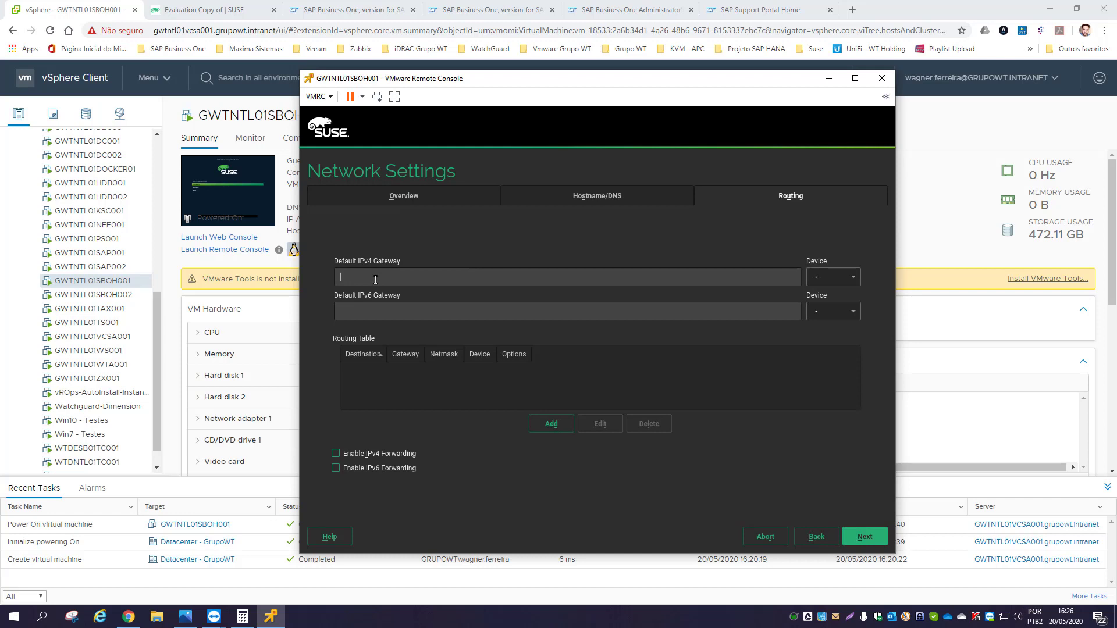
{"action": "type", "text": "10.0.0.1"}
{"action": "left_click", "coordinate": [573, 201]}
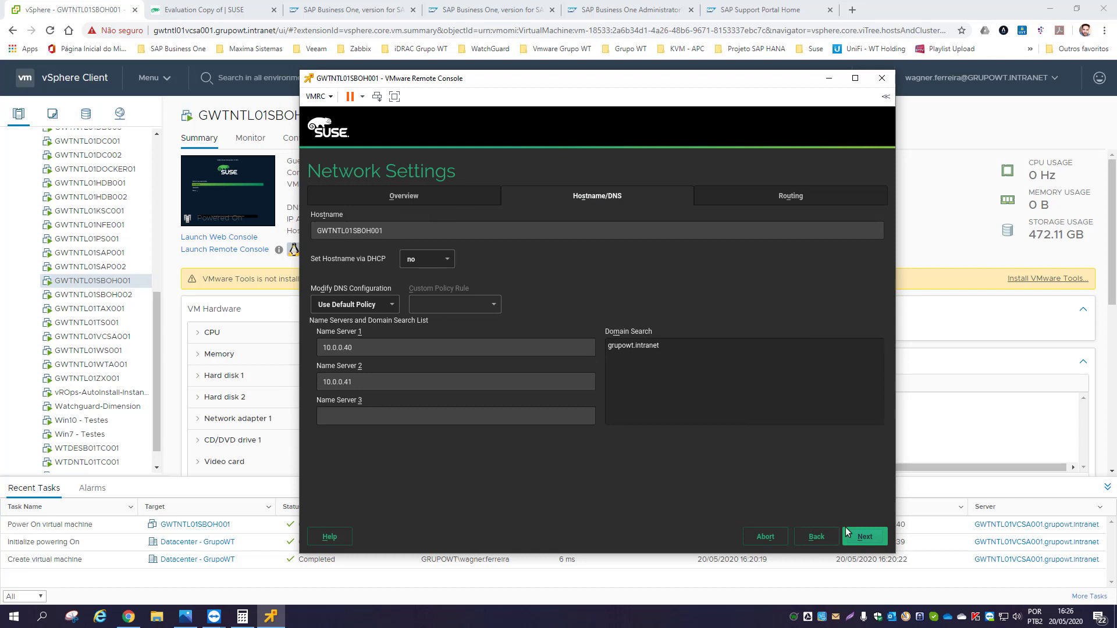
{"action": "left_click", "coordinate": [865, 536]}
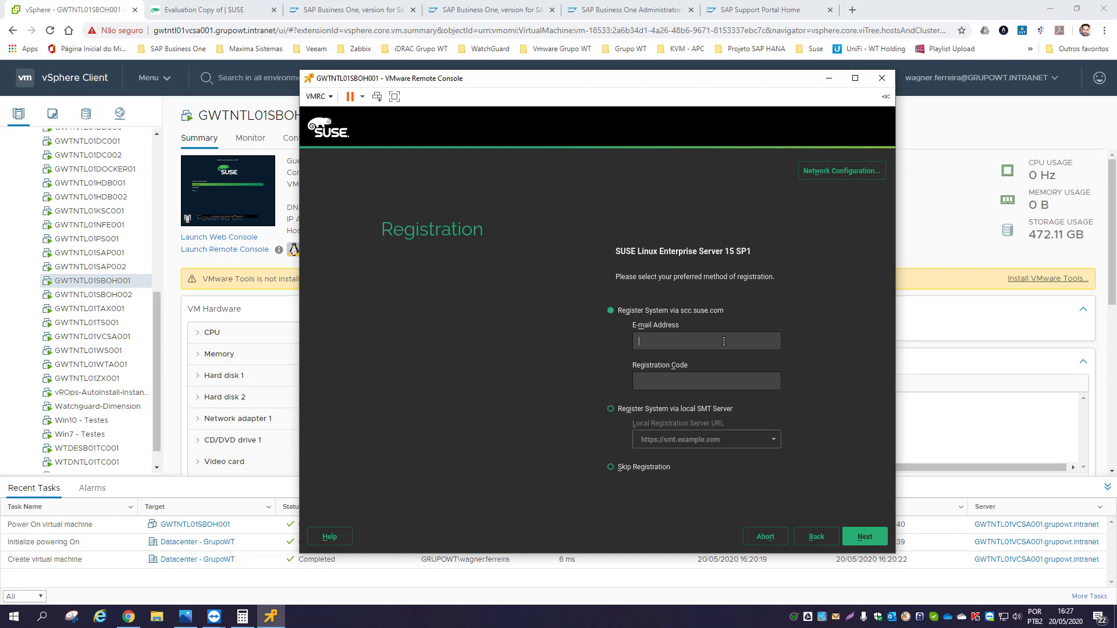
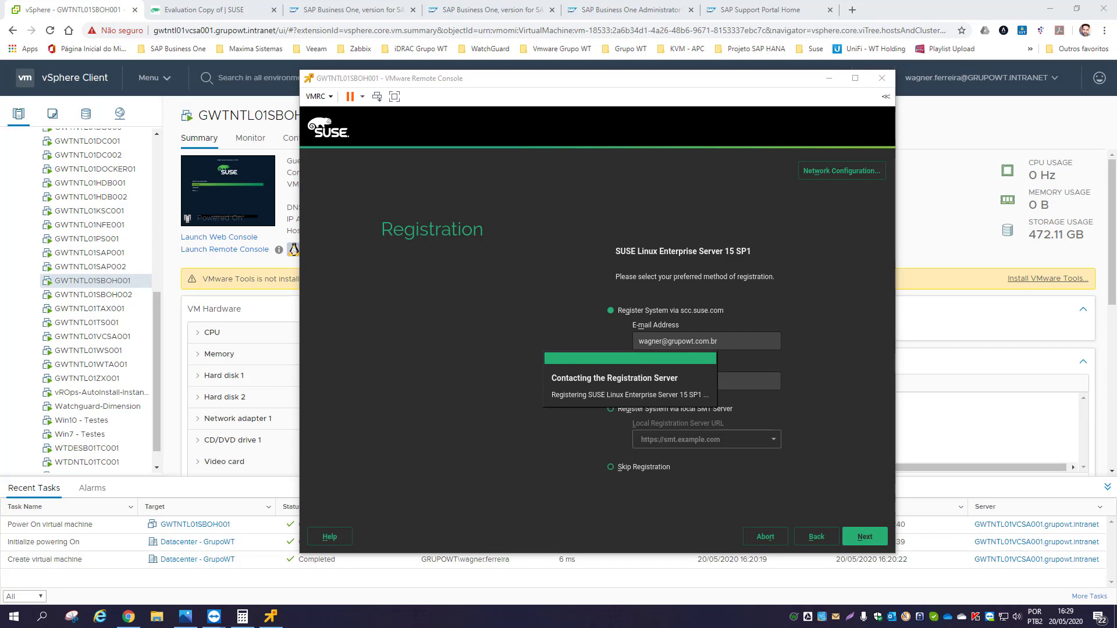
- Enter the account e-mail address and submit registration via scc.suse.com
{"action": "left_click", "coordinate": [662, 353]}
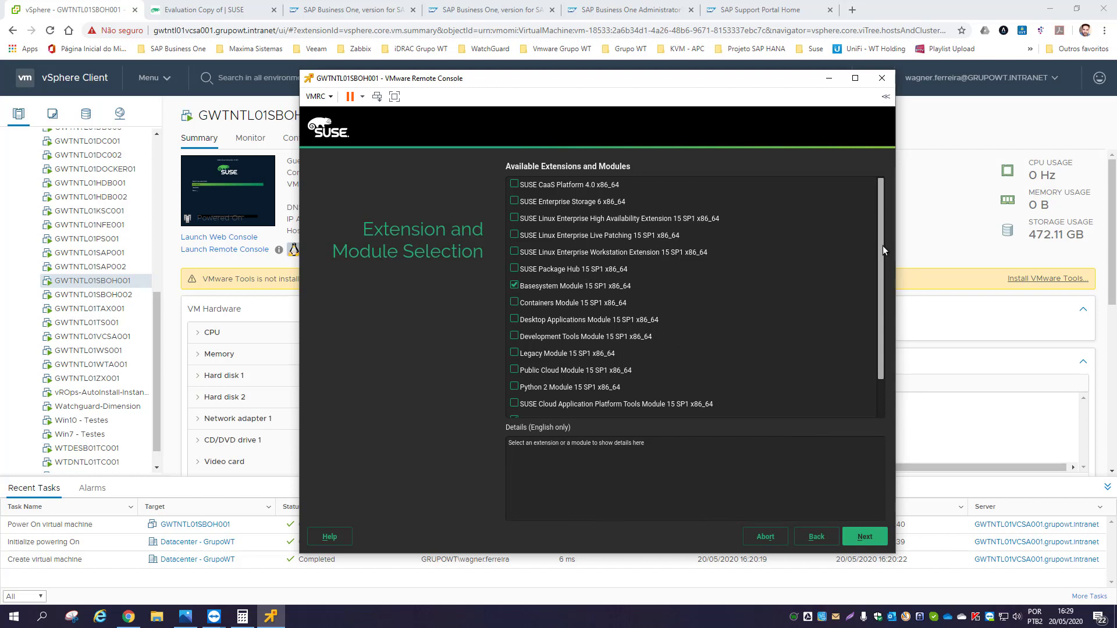
- Select the Web and Scripting, Legacy and Desktop Applications modules and continue
{"action": "left_click_drag", "start_coordinate": [882, 245], "coordinate": [880, 299]}
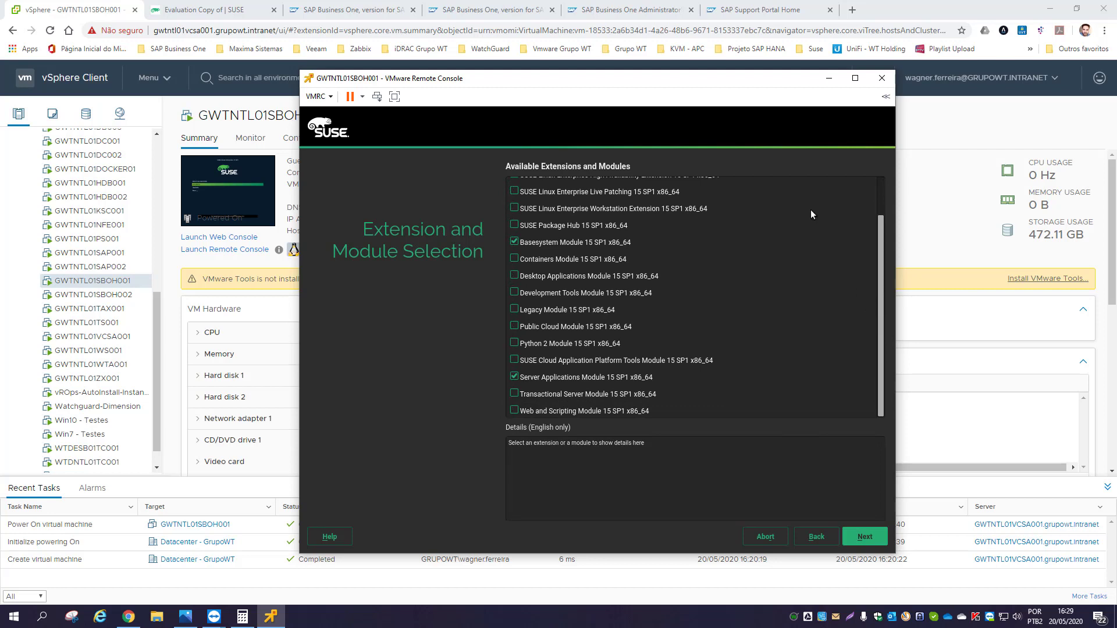
{"action": "left_click", "coordinate": [514, 411]}
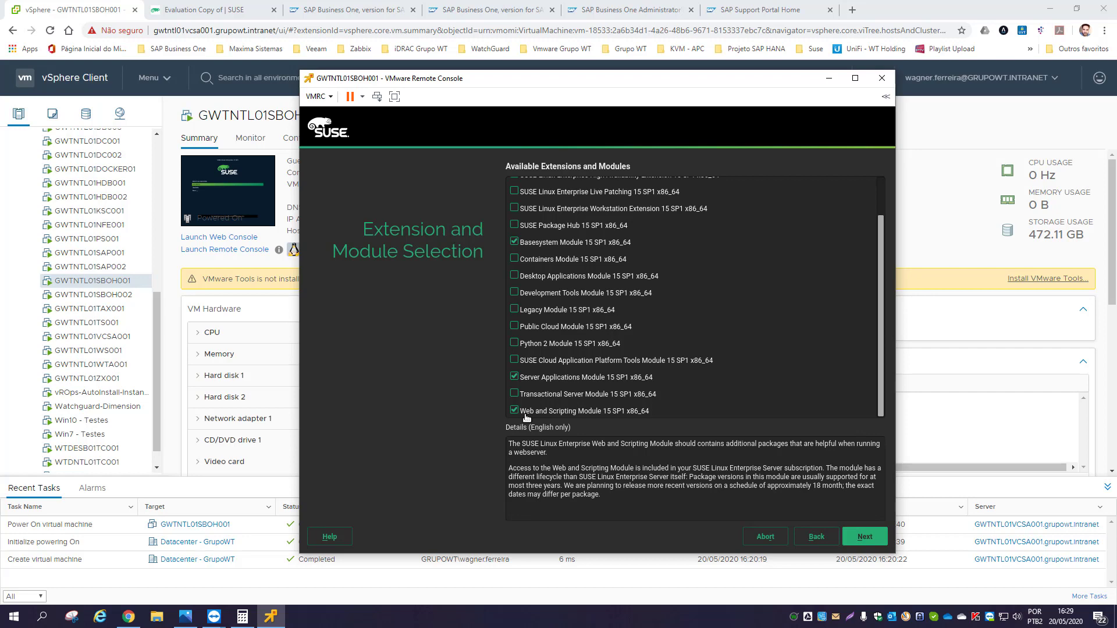
{"action": "left_click", "coordinate": [513, 311]}
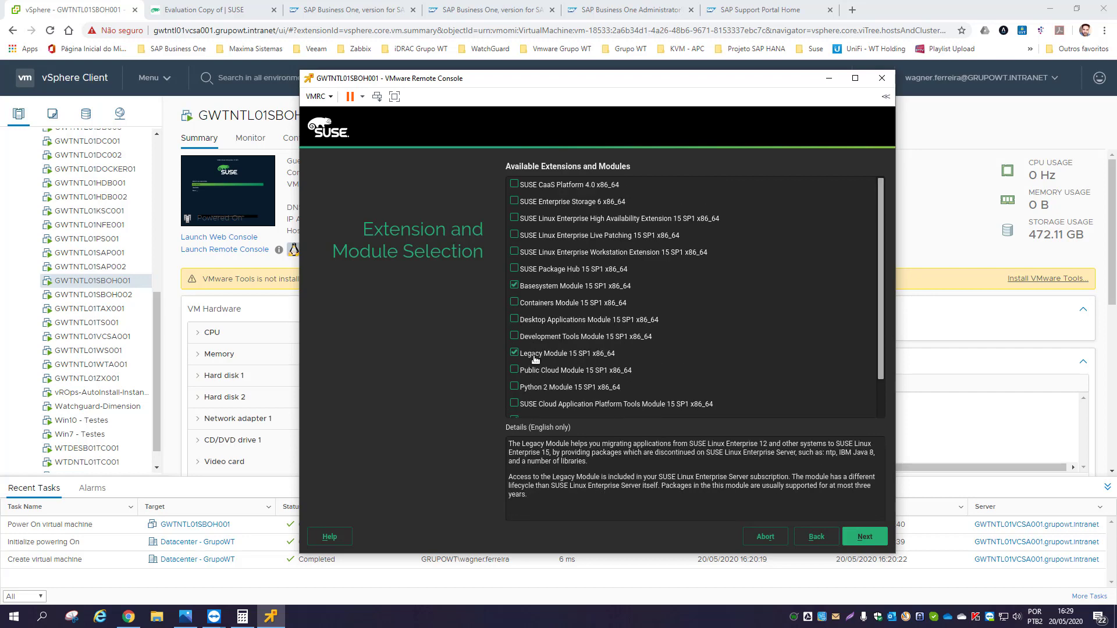
{"action": "scroll", "coordinate": [538, 379], "scroll_direction": "down", "scroll_amount": 1}
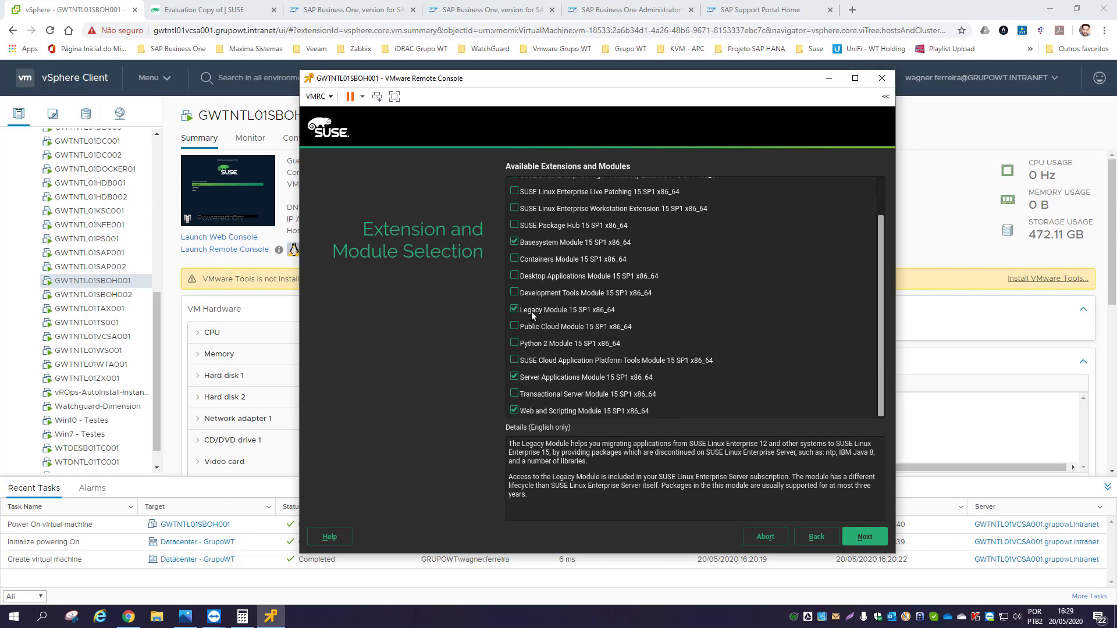
{"action": "scroll", "coordinate": [532, 312], "scroll_direction": "up", "scroll_amount": 1}
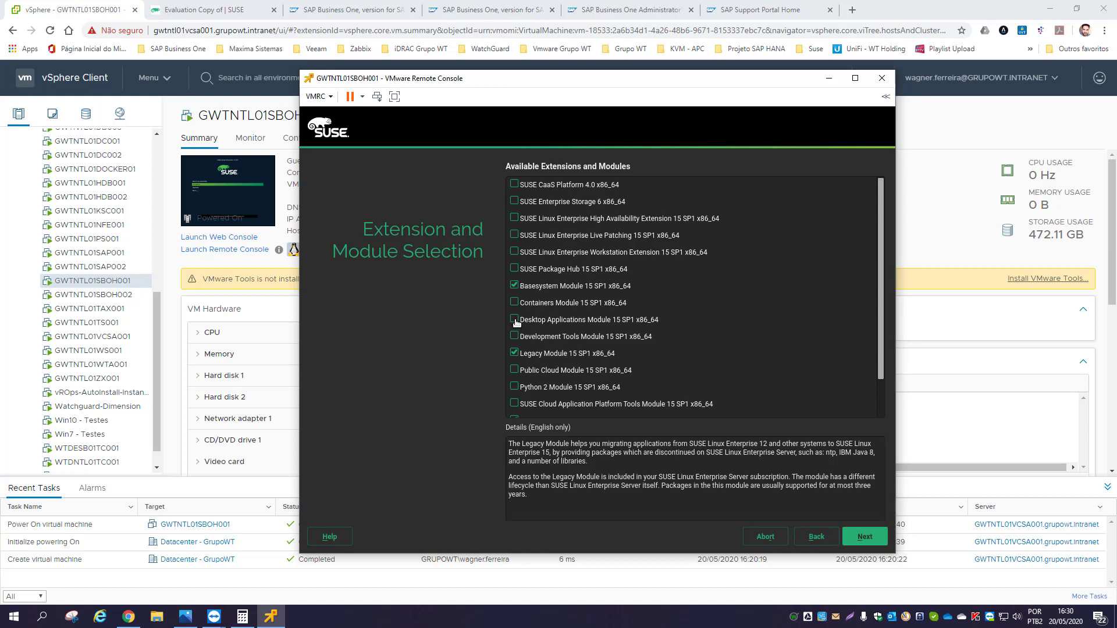
{"action": "left_click", "coordinate": [514, 320]}
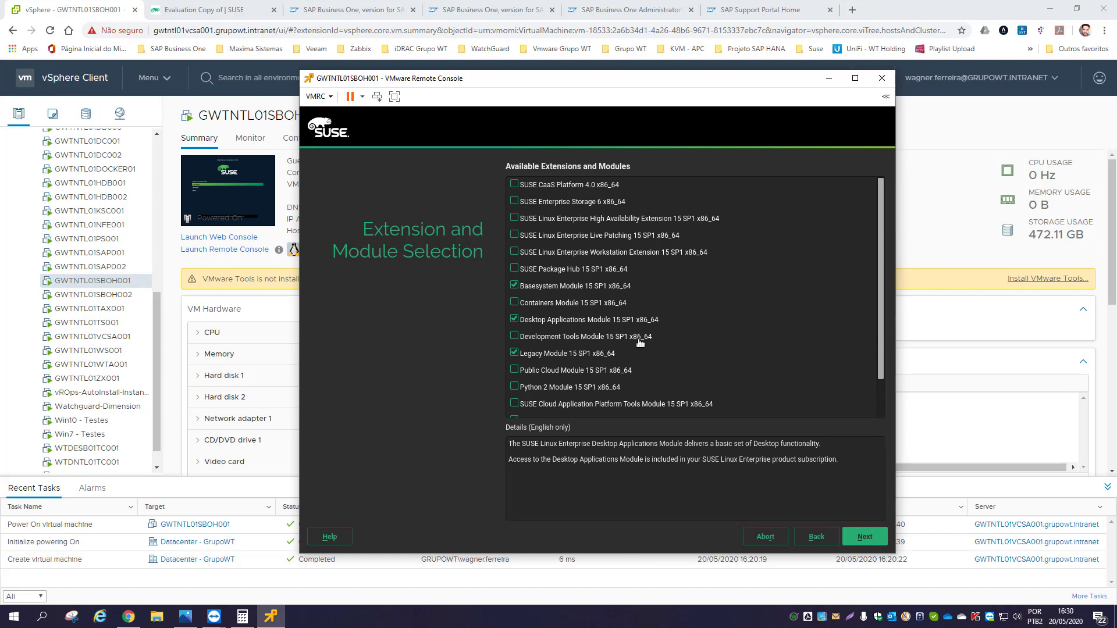
{"action": "scroll", "coordinate": [644, 344], "scroll_direction": "down", "scroll_amount": 2}
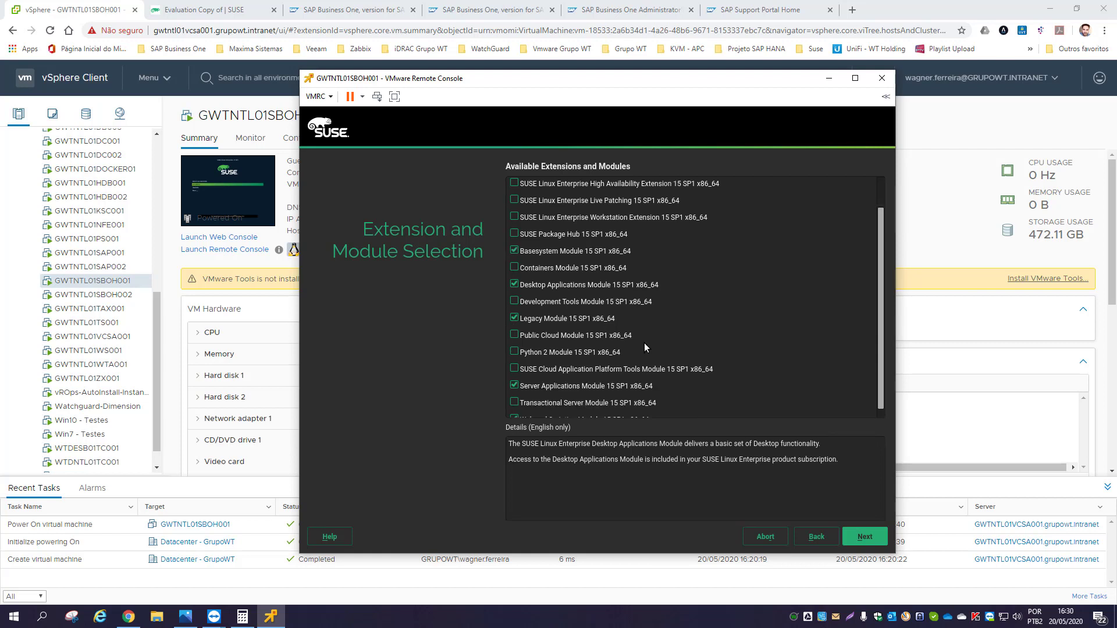
{"action": "left_click", "coordinate": [864, 536]}
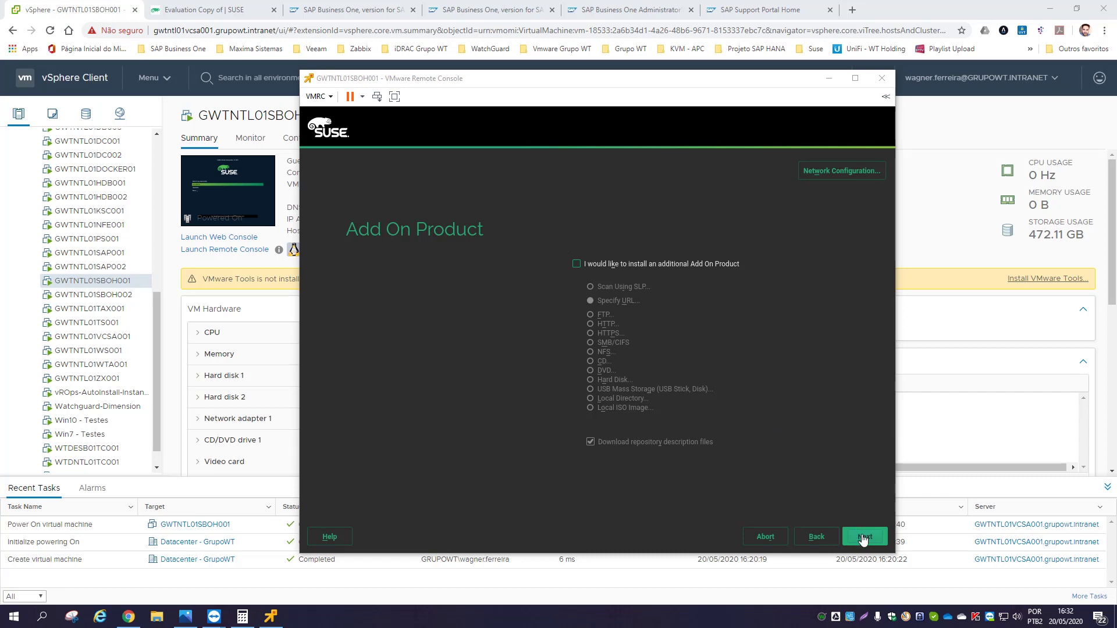
- Leave add-on products unselected and keep the SLES with GNOME system role
{"action": "left_click", "coordinate": [863, 538]}
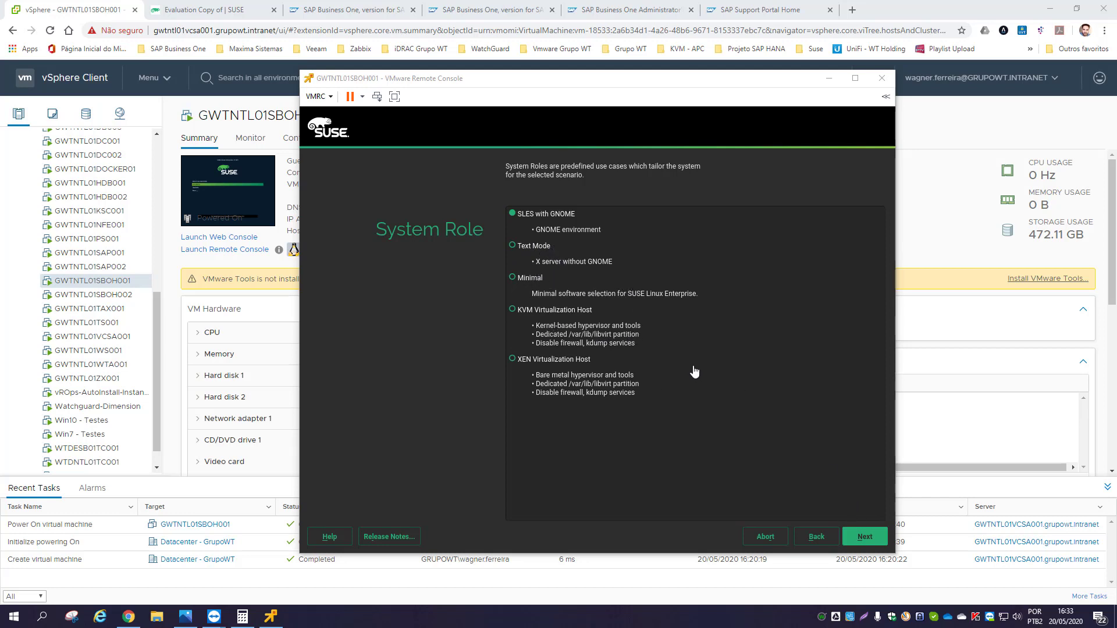
{"action": "left_click", "coordinate": [864, 533]}
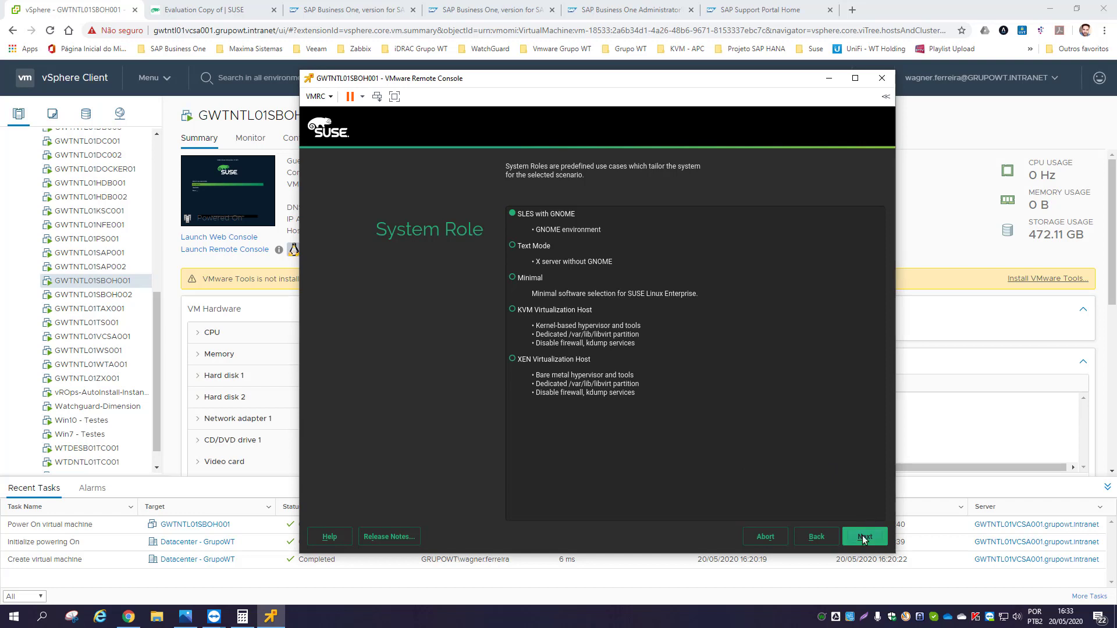
{"action": "left_click", "coordinate": [865, 536]}
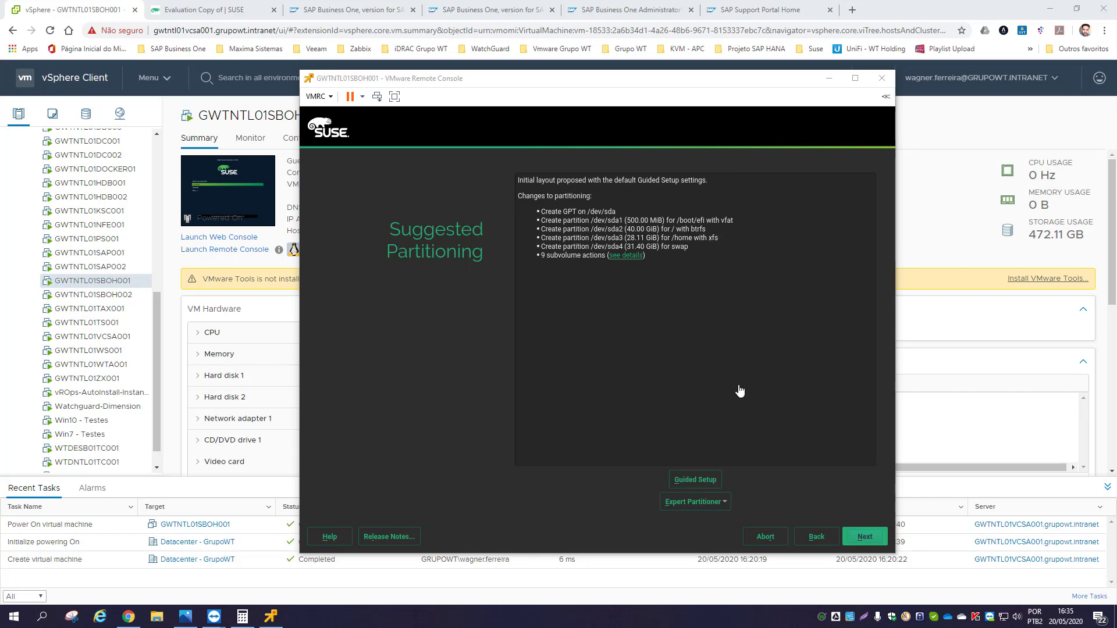
- Run guided setup on /dev/sda without LVM, separate /home, or swap enlarged to RAM size
{"action": "left_click", "coordinate": [692, 484]}
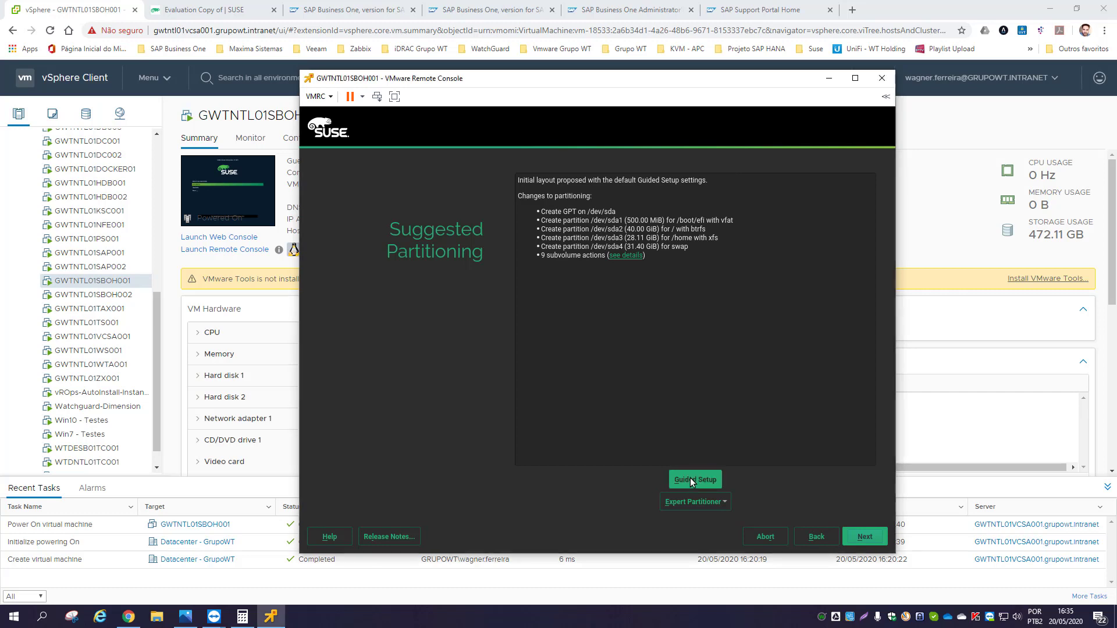
{"action": "left_click", "coordinate": [695, 480]}
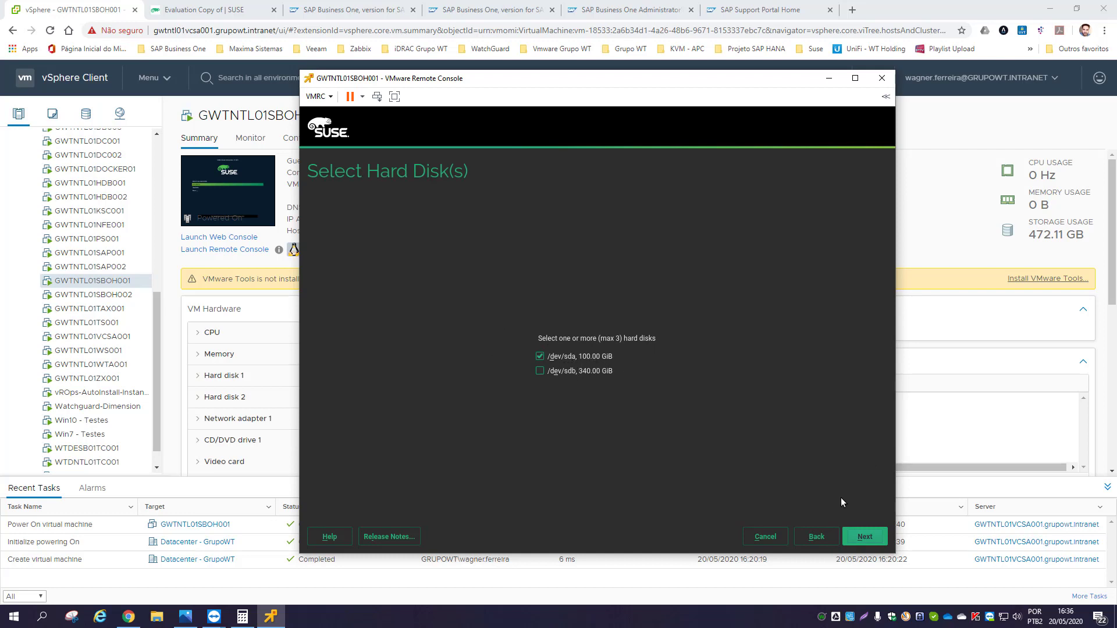
{"action": "left_click", "coordinate": [864, 536]}
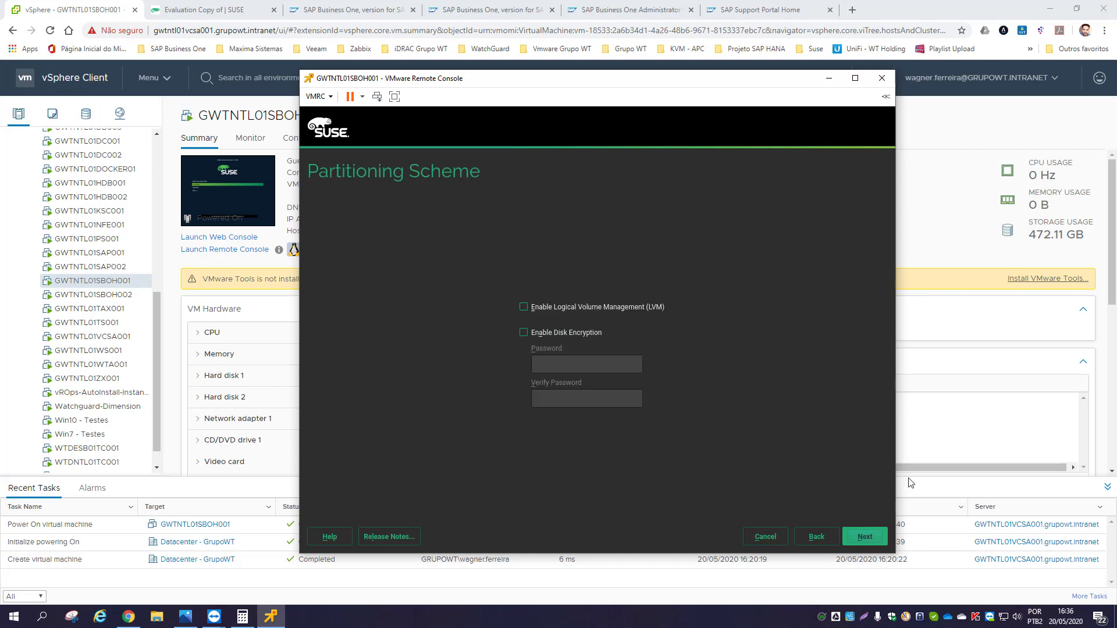
{"action": "left_click", "coordinate": [857, 536]}
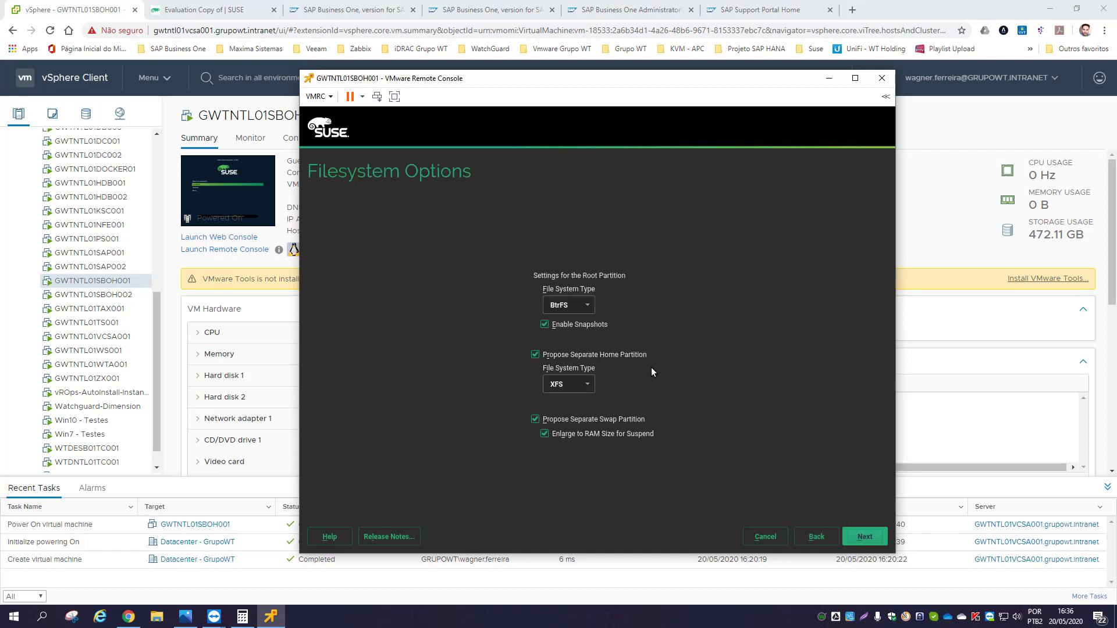
{"action": "left_click", "coordinate": [533, 355]}
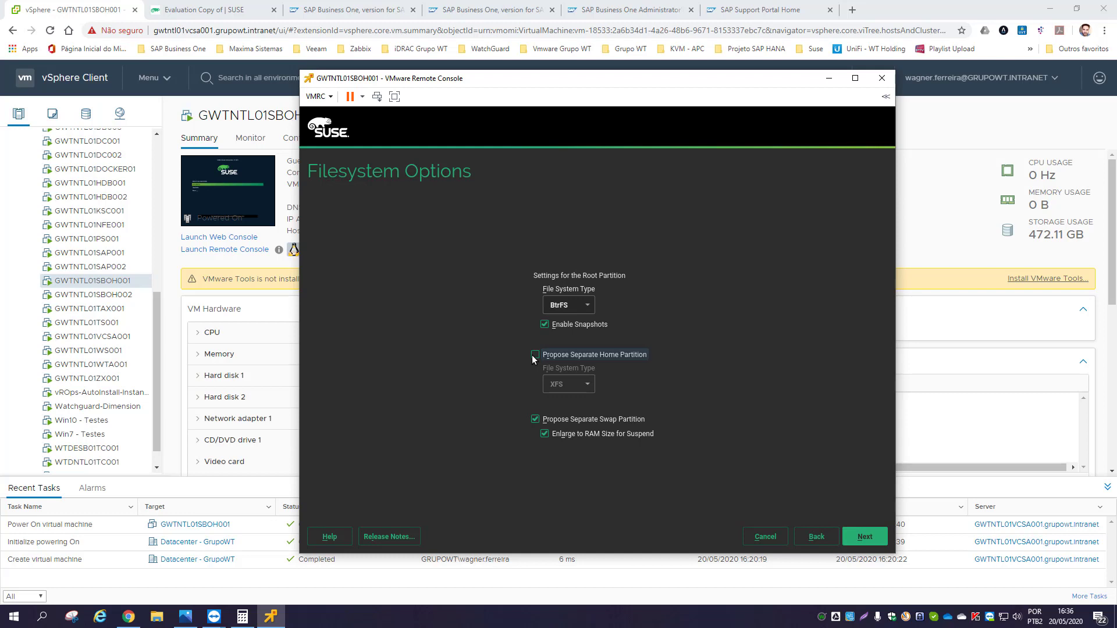
{"action": "left_click", "coordinate": [544, 435]}
{"action": "left_click", "coordinate": [874, 542]}
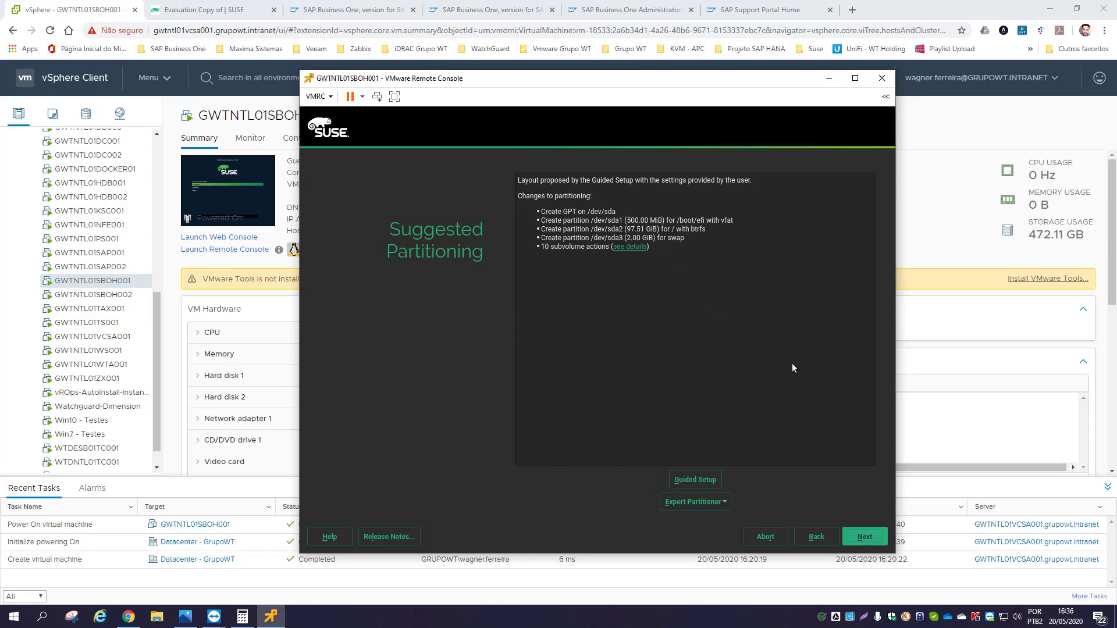
- Accept the suggested partitioning and set the time zone to Brazil, Recife
{"action": "left_click", "coordinate": [865, 537]}
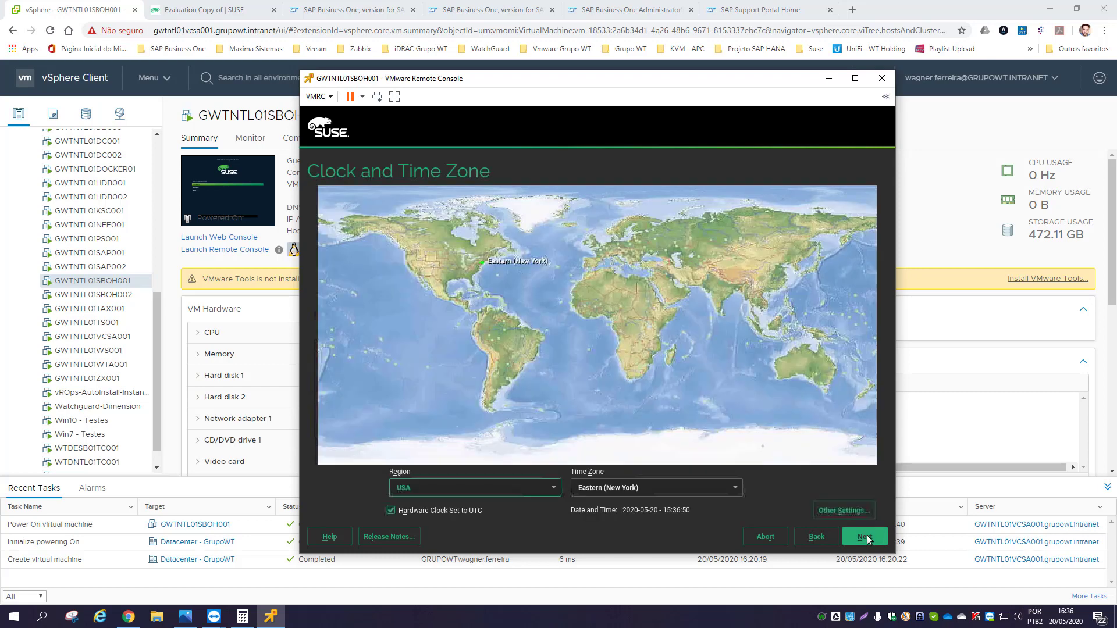
{"action": "left_click", "coordinate": [643, 493]}
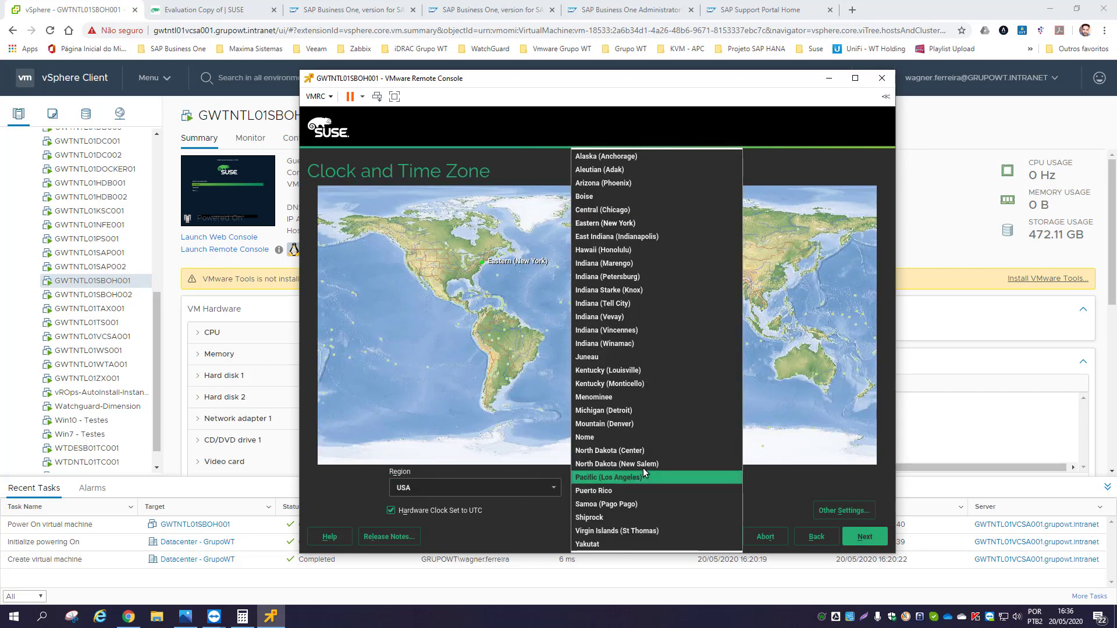
{"action": "left_click", "coordinate": [538, 340]}
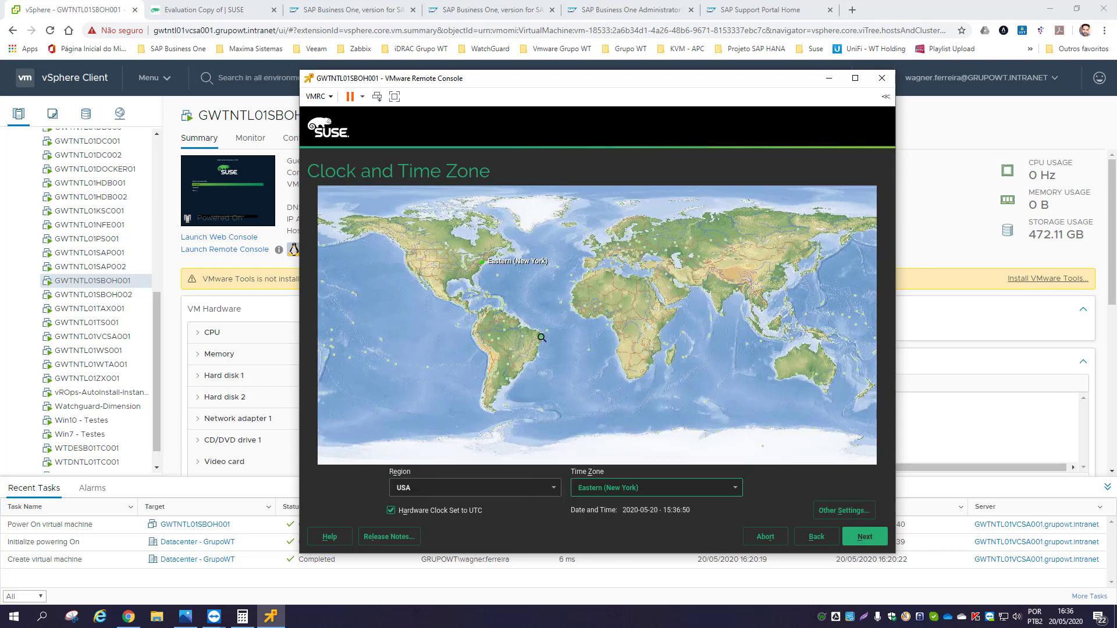
{"action": "left_click", "coordinate": [539, 340]}
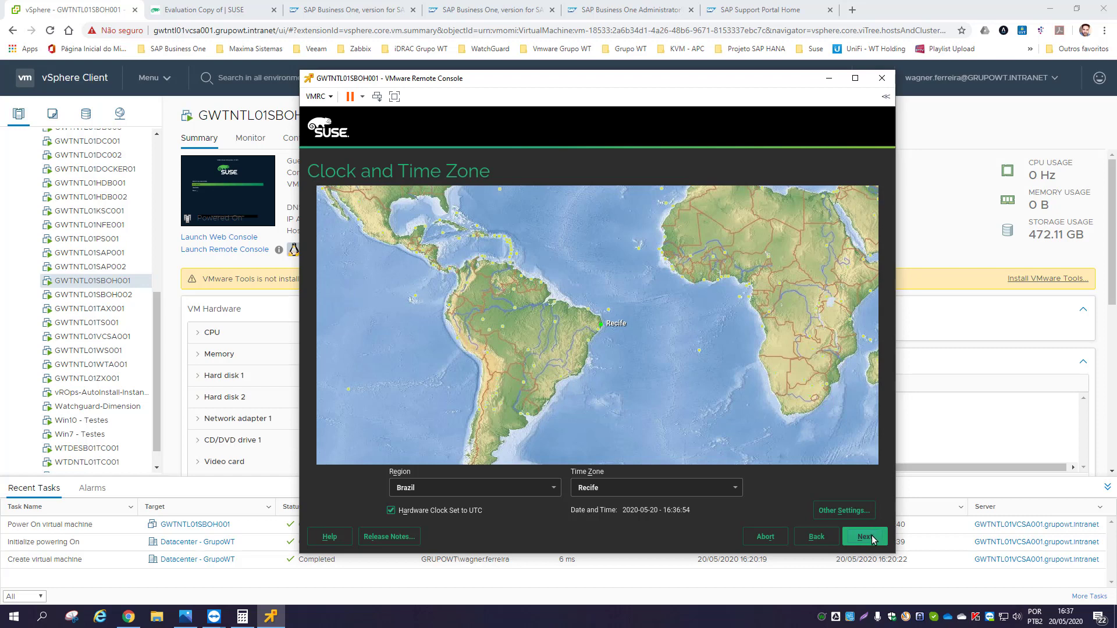
{"action": "left_click", "coordinate": [873, 540]}
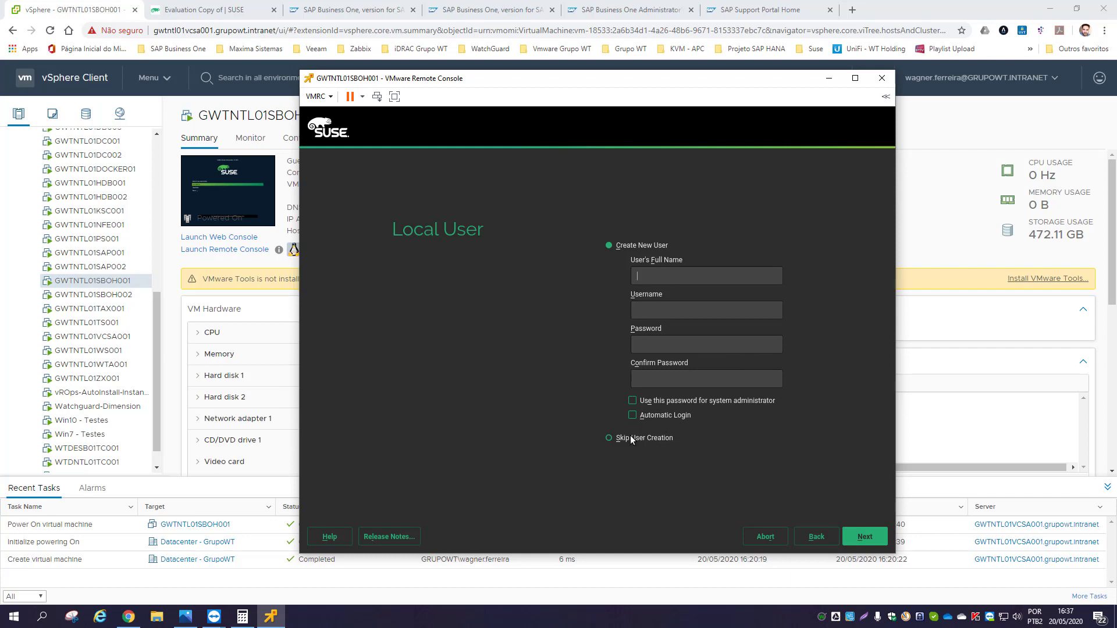
- Skip local user creation and enter and confirm the root password
{"action": "left_click", "coordinate": [611, 438]}
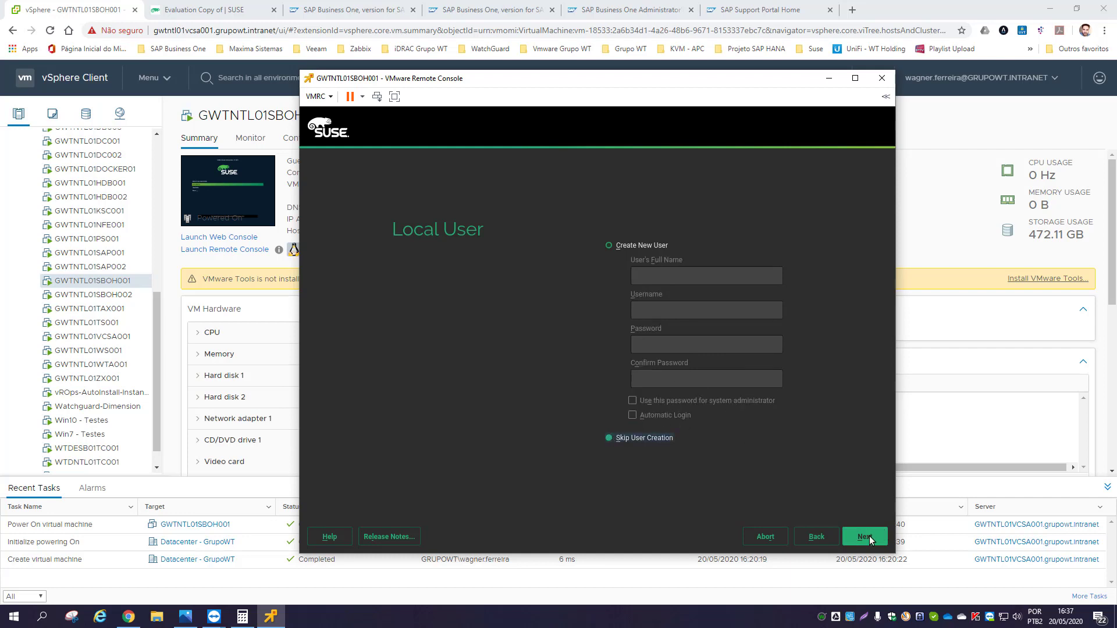
{"action": "left_click", "coordinate": [864, 537]}
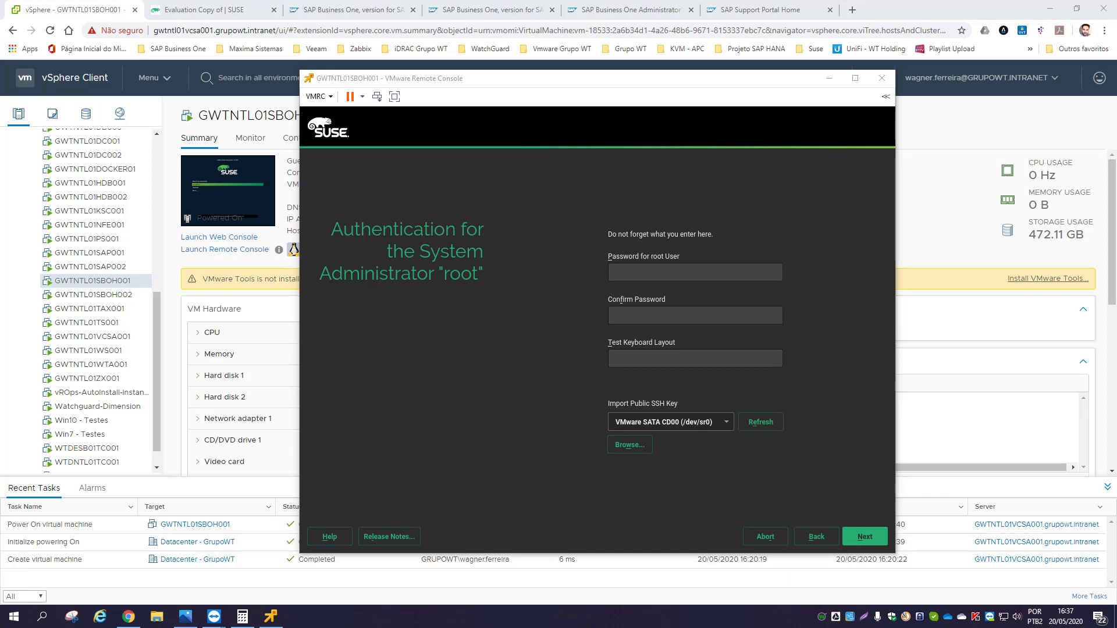
{"action": "type", "text": "********"}
{"action": "key", "text": "Tab"}
{"action": "type", "text": "********"}
{"action": "key", "text": "Tab"}
{"action": "left_click", "coordinate": [868, 507]}
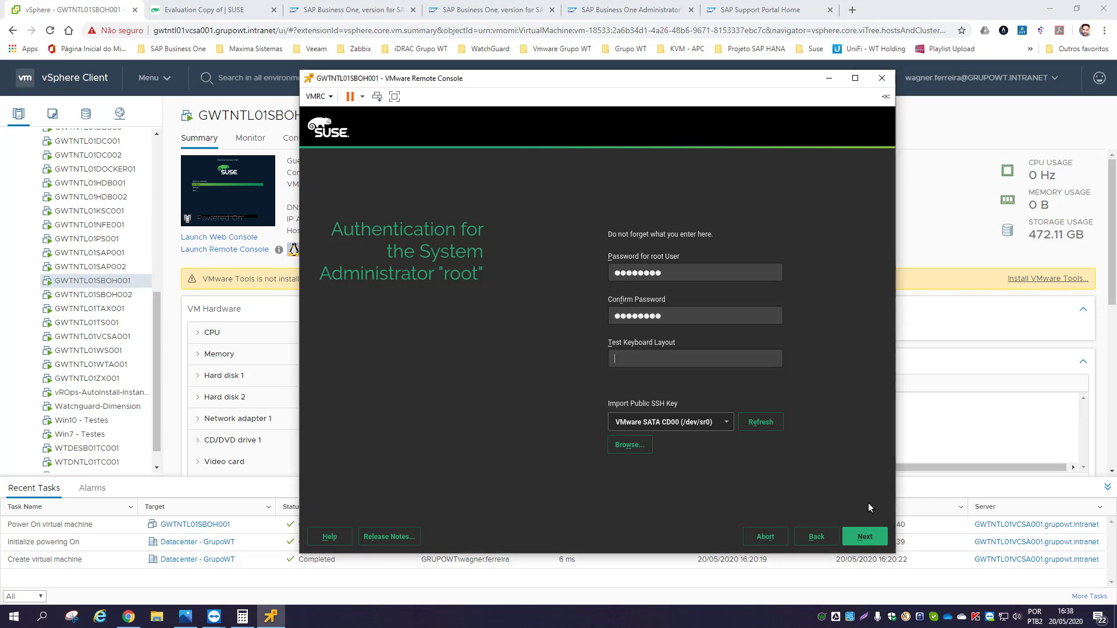
{"action": "left_click", "coordinate": [865, 536]}
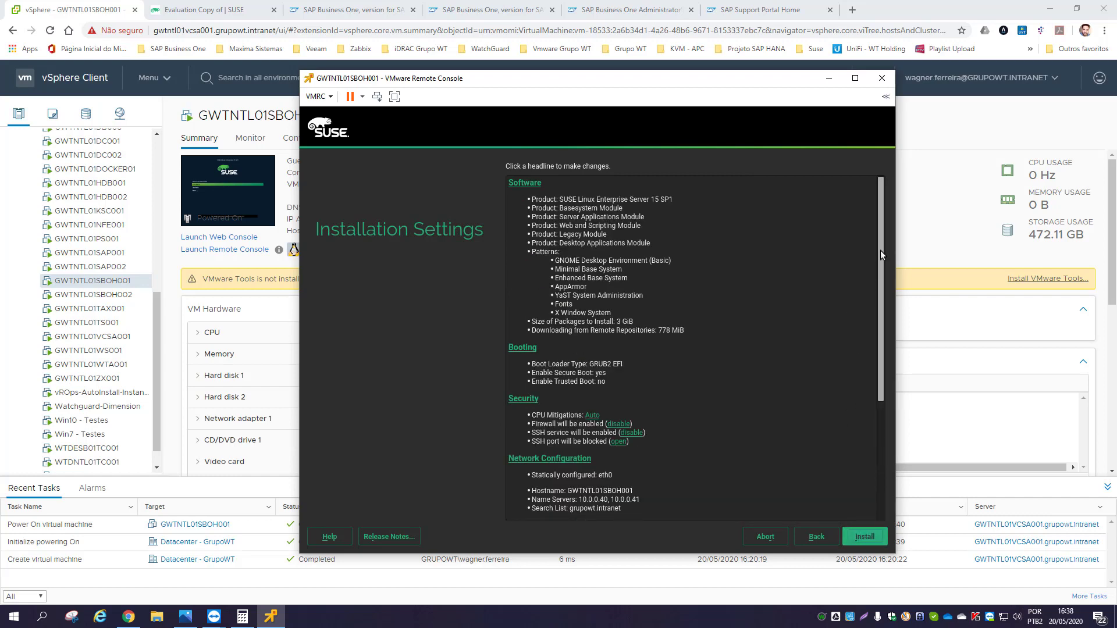
- Disable the firewall in the SUSE Installation Settings and start the installation
{"action": "left_click_drag", "start_coordinate": [880, 250], "coordinate": [882, 327]}
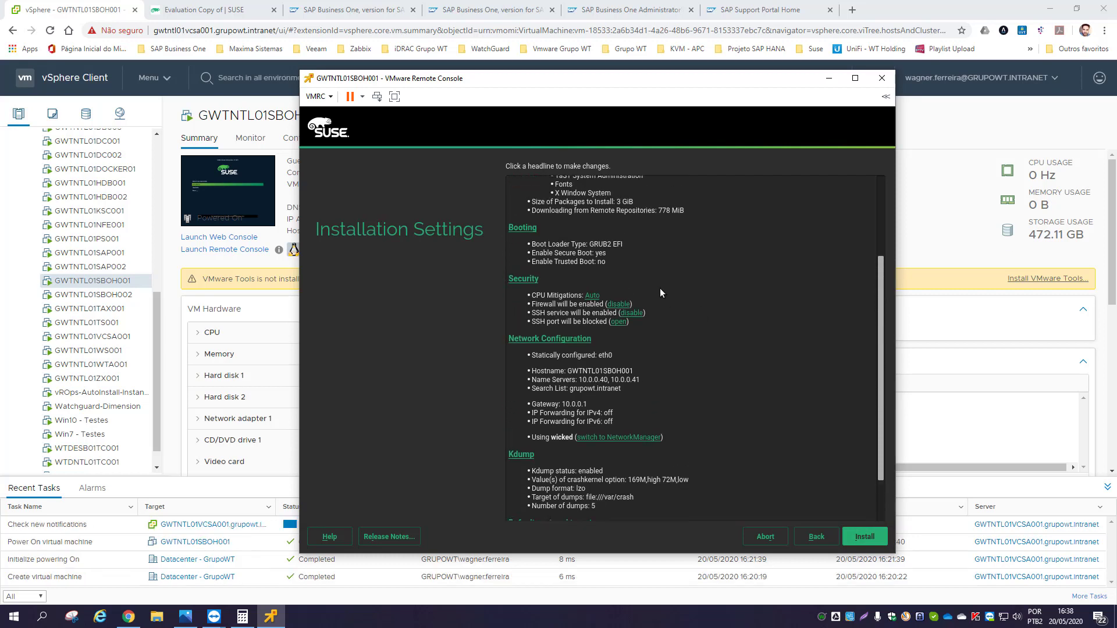
{"action": "left_click", "coordinate": [620, 304]}
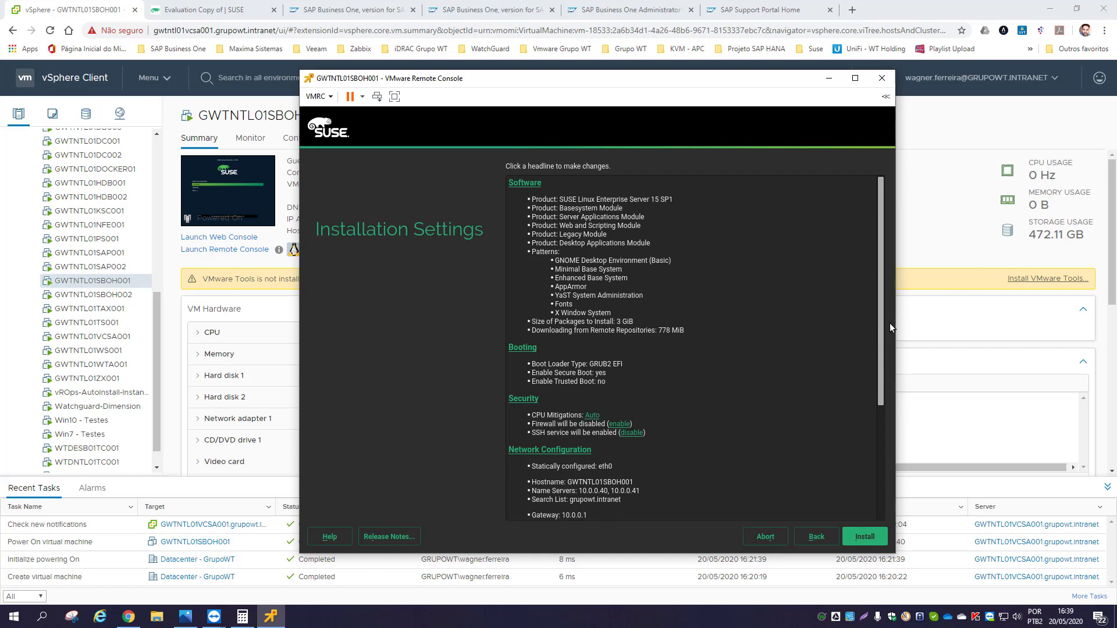
{"action": "left_click_drag", "start_coordinate": [880, 322], "coordinate": [877, 466]}
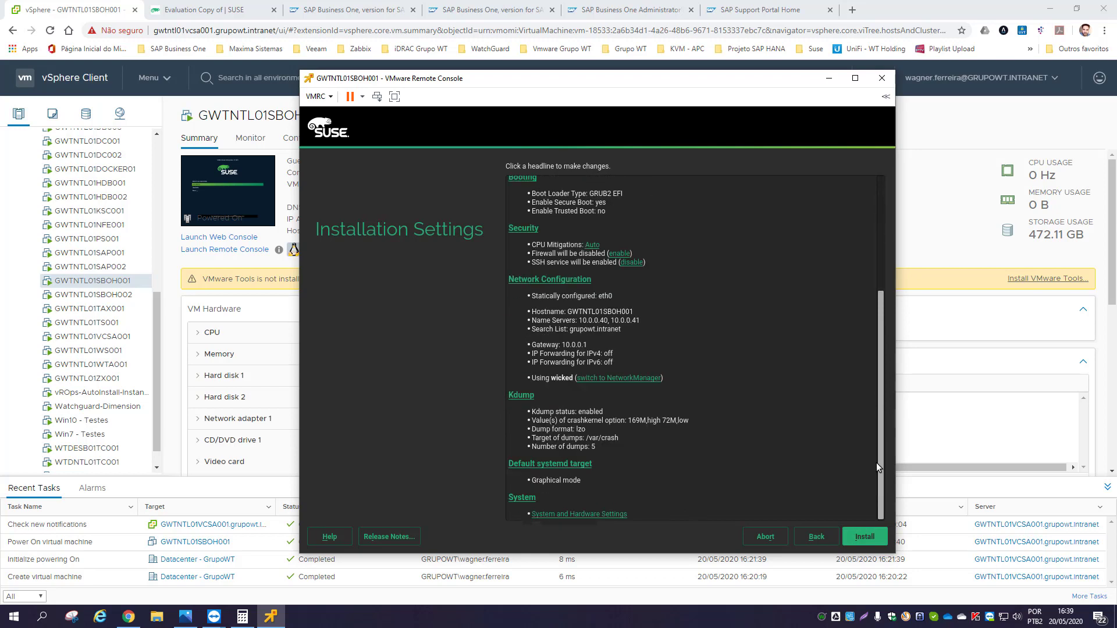
{"action": "left_click", "coordinate": [863, 538]}
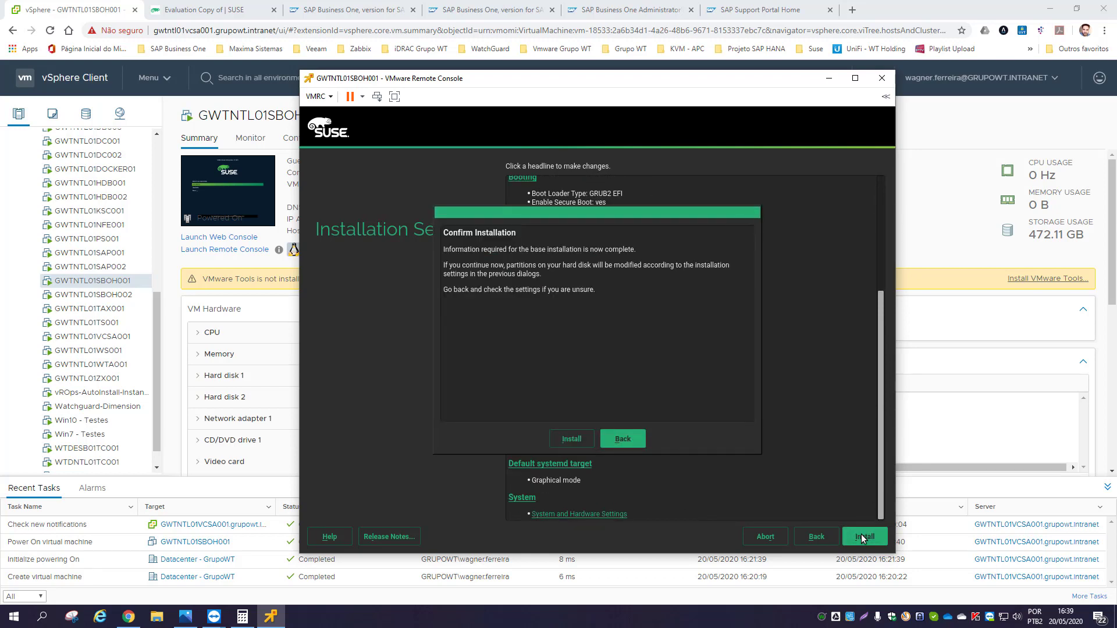
- Accept the partition-change warning so SUSE installs and the VM reboots
{"action": "left_click", "coordinate": [572, 438]}
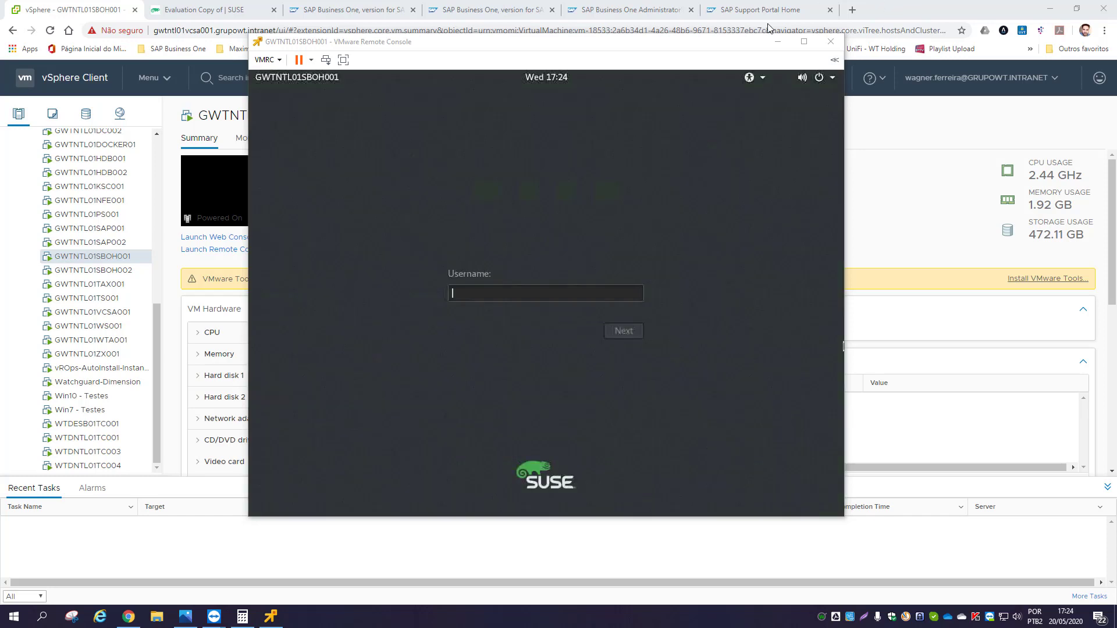
- Move the VMware Remote Console window lower on screen, showing the SUSE login screen
{"action": "left_click_drag", "start_coordinate": [549, 45], "coordinate": [595, 62]}
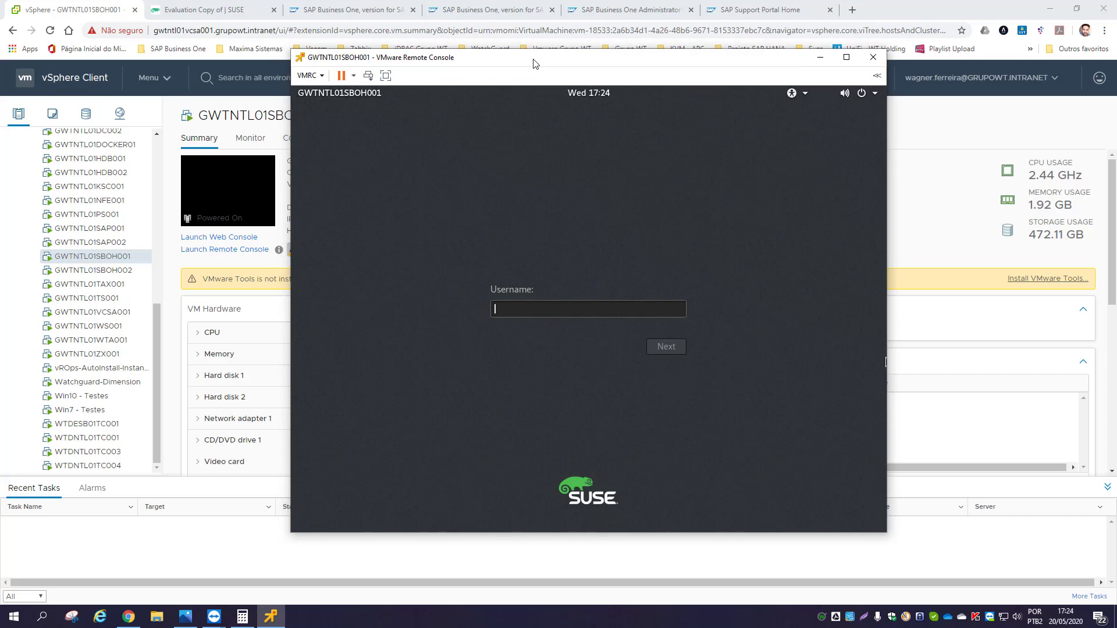
- Log in to SUSE as root, then minimize the console and refresh the vSphere VM summary
{"action": "left_click", "coordinate": [574, 310]}
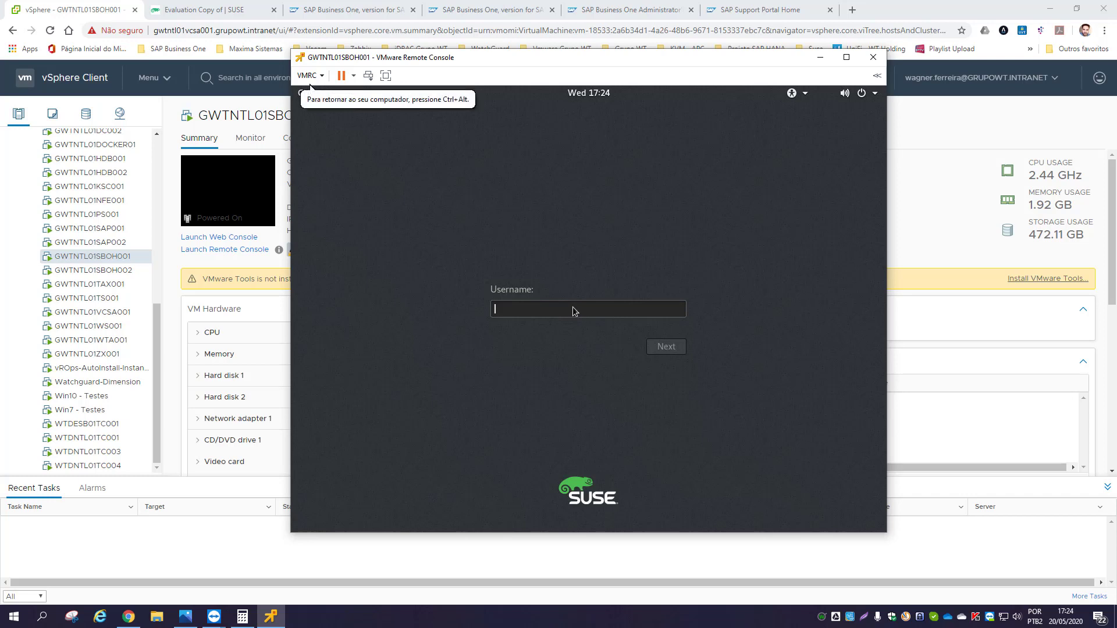
{"action": "type", "text": "root"}
{"action": "key", "text": "Return"}
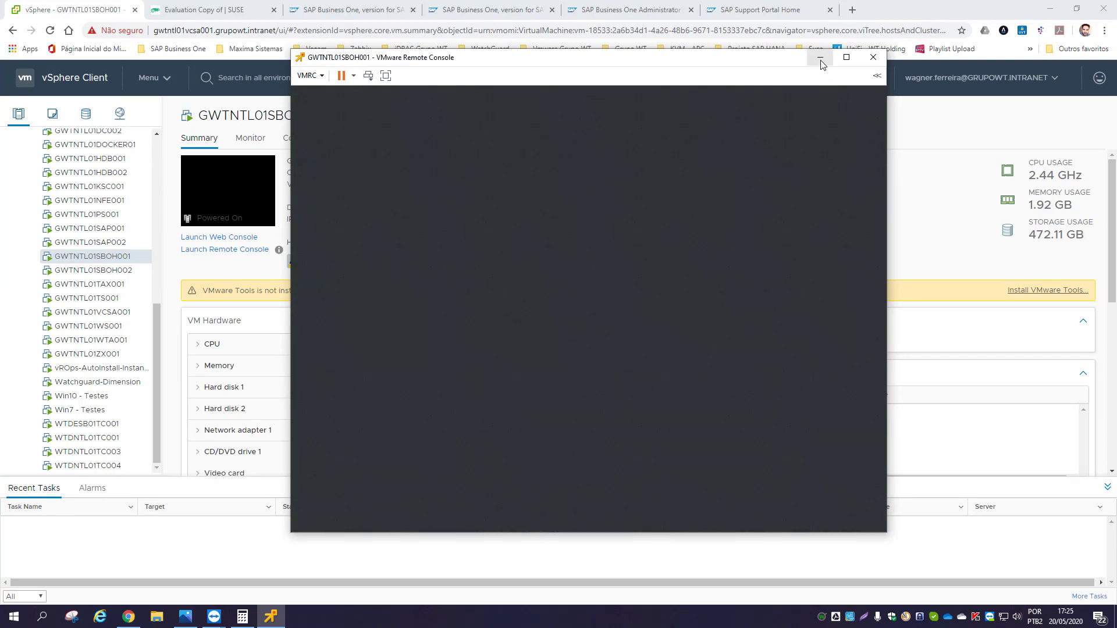
{"action": "left_click", "coordinate": [820, 57]}
{"action": "left_click", "coordinate": [834, 79]}
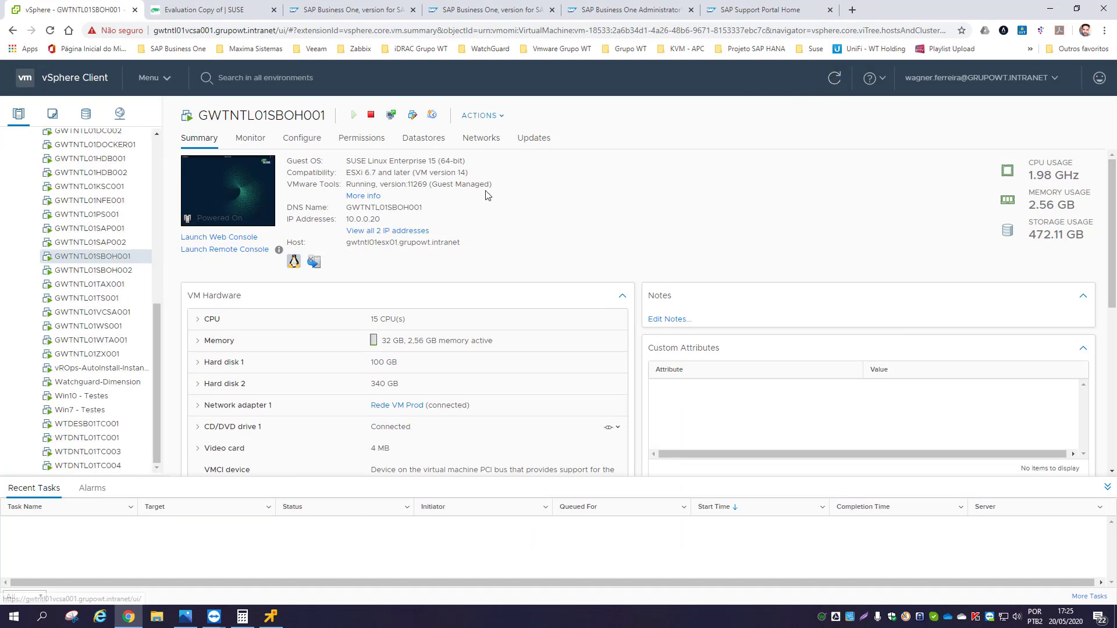
- Highlight the VMware Tools running status, then restore and reposition the remote console
{"action": "left_click_drag", "start_coordinate": [493, 185], "coordinate": [343, 185]}
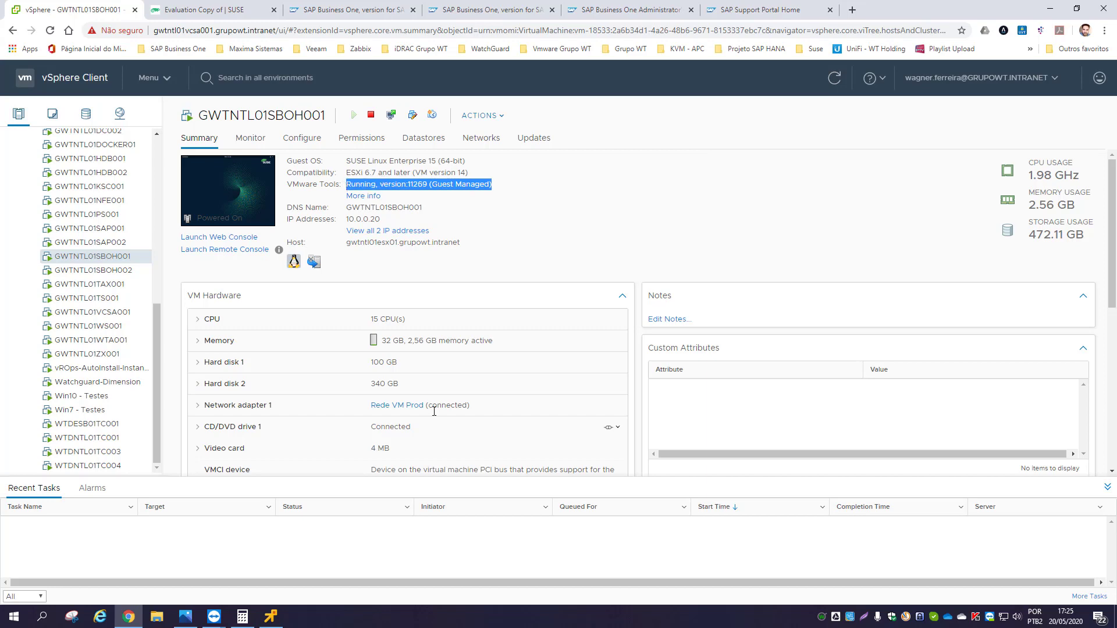
{"action": "left_click", "coordinate": [270, 616]}
{"action": "left_click_drag", "start_coordinate": [557, 61], "coordinate": [546, 89]}
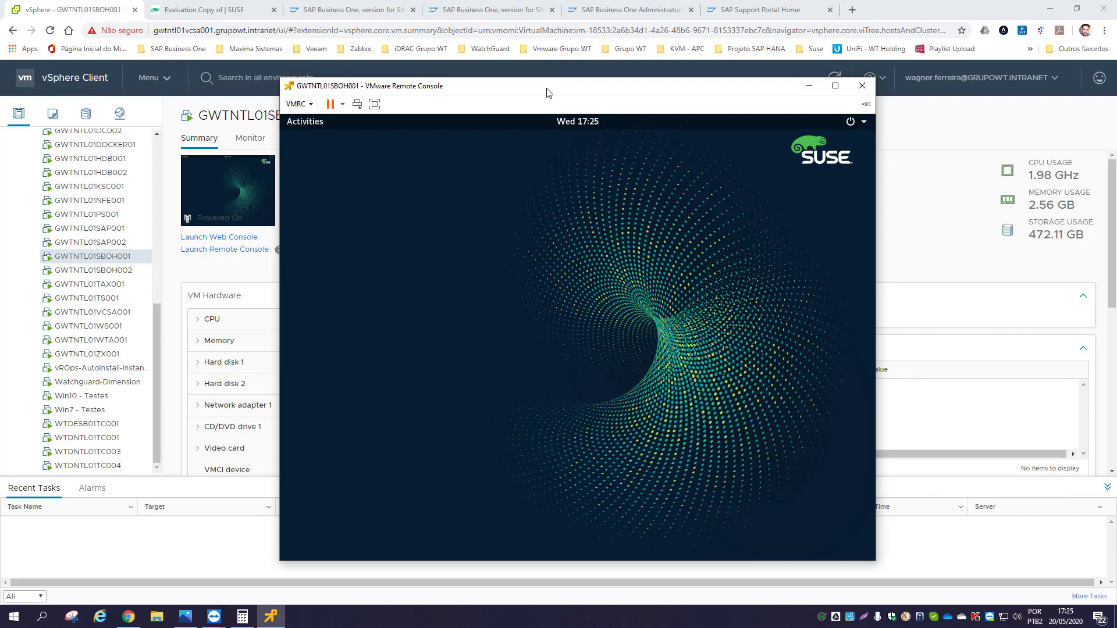
{"action": "left_click_drag", "start_coordinate": [547, 92], "coordinate": [549, 98]}
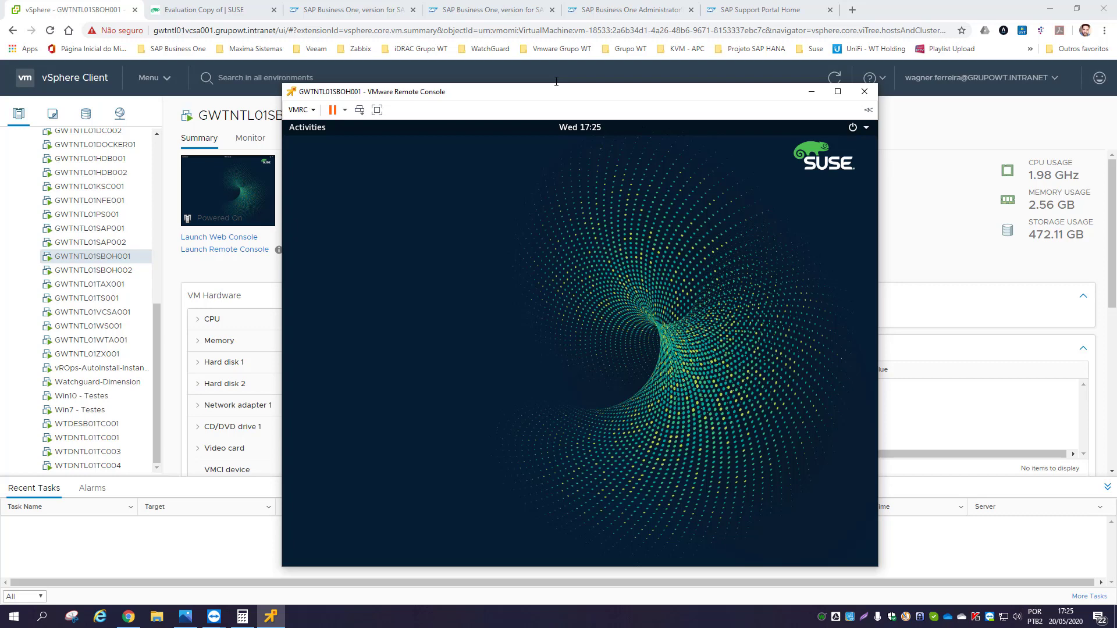
{"action": "left_click_drag", "start_coordinate": [555, 92], "coordinate": [548, 68]}
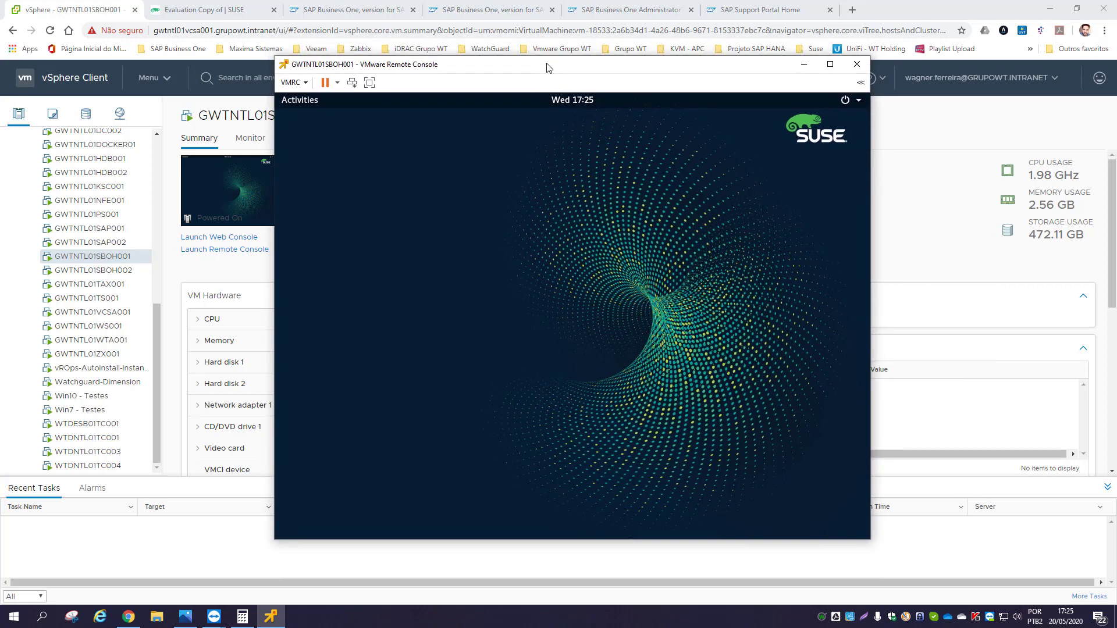
{"action": "left_click", "coordinate": [311, 103]}
{"action": "left_click", "coordinate": [310, 103]}
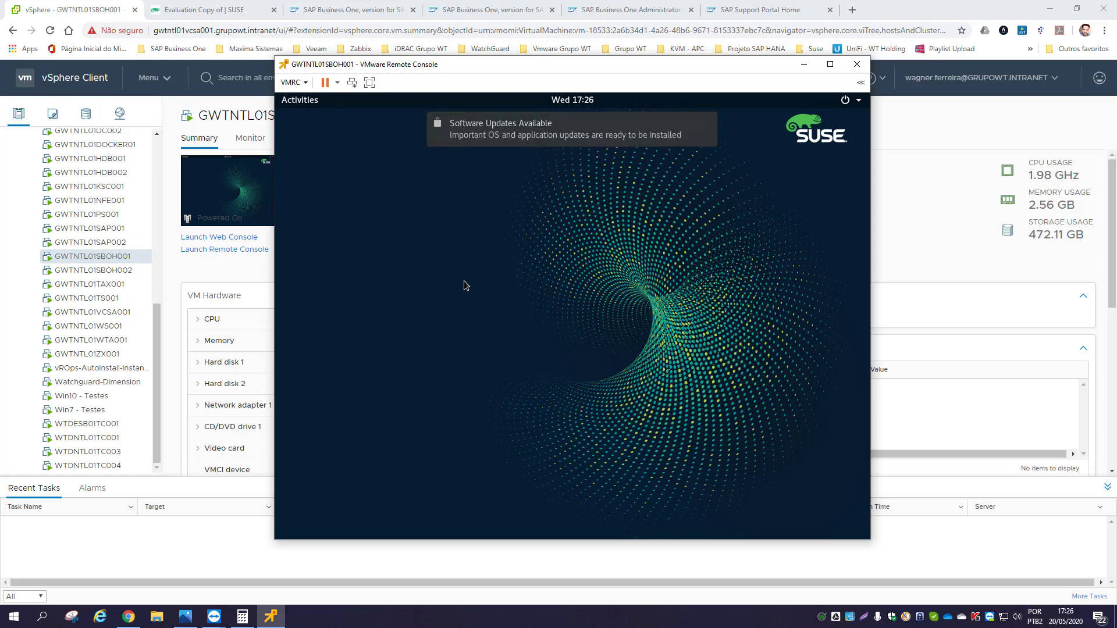
{"action": "mouse_move", "coordinate": [534, 141]}
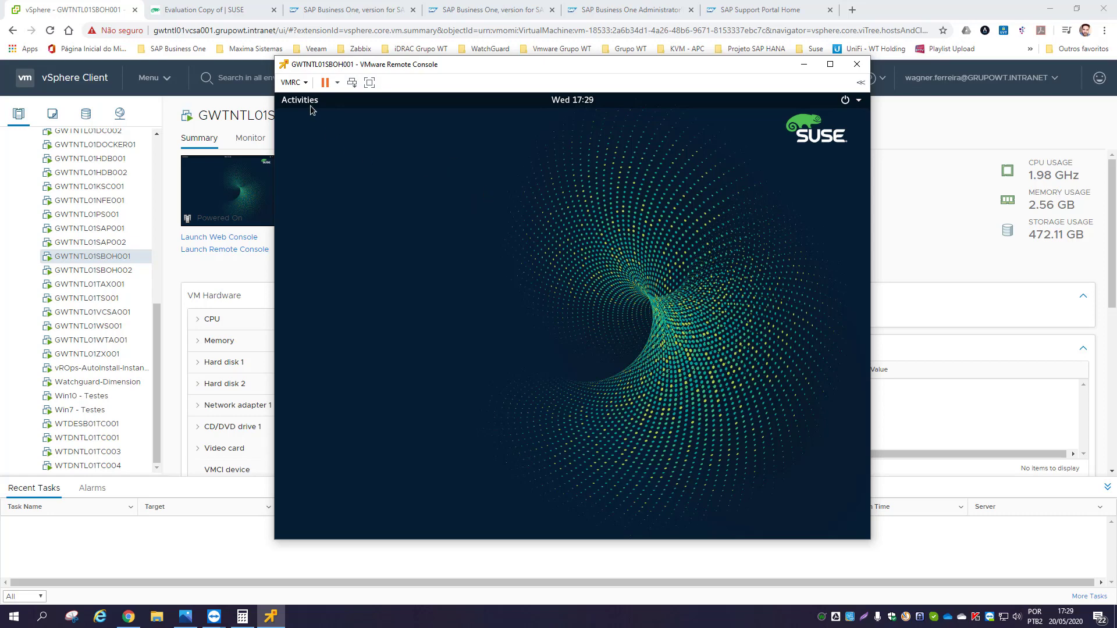
- Launch Terminal from Show Applications by searching 'termin'
{"action": "left_click", "coordinate": [310, 102]}
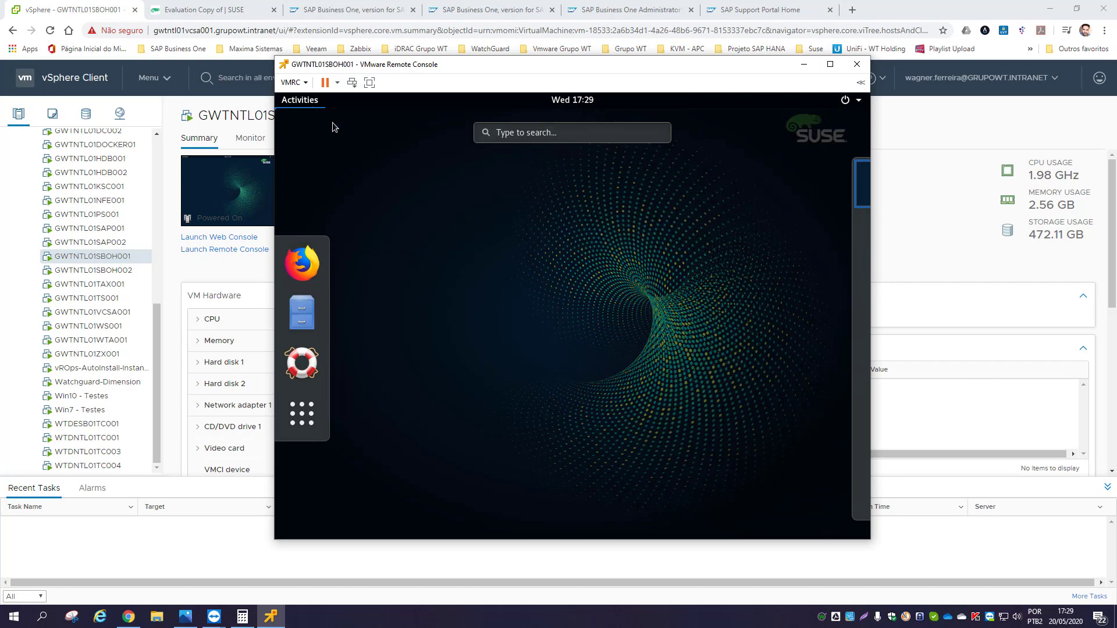
{"action": "left_click", "coordinate": [313, 415]}
{"action": "left_click", "coordinate": [524, 132]}
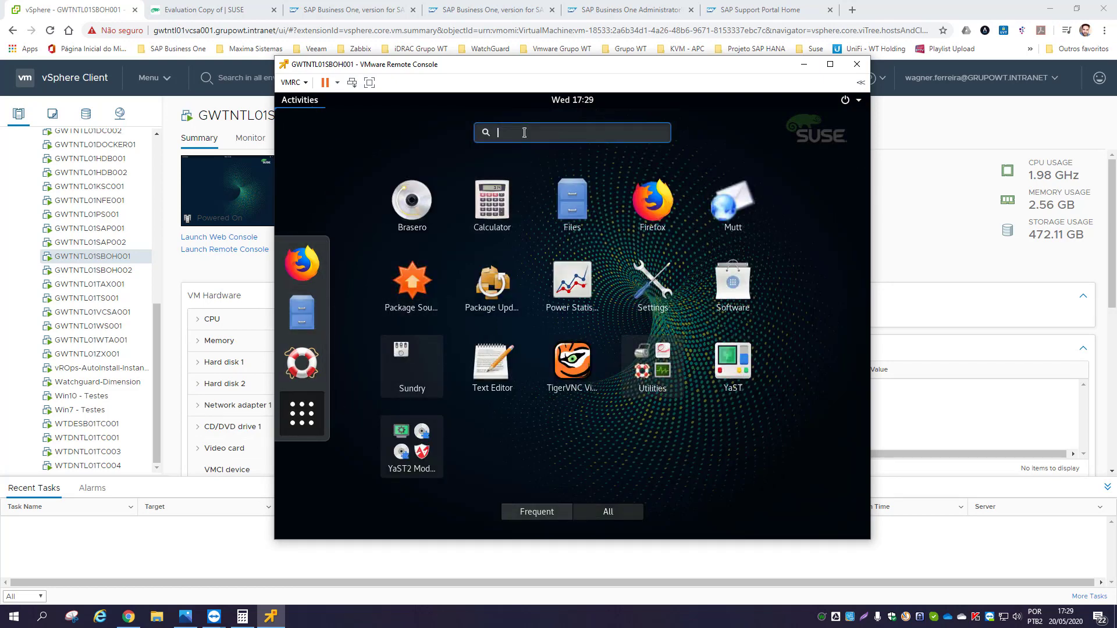
{"action": "type", "text": "termin"}
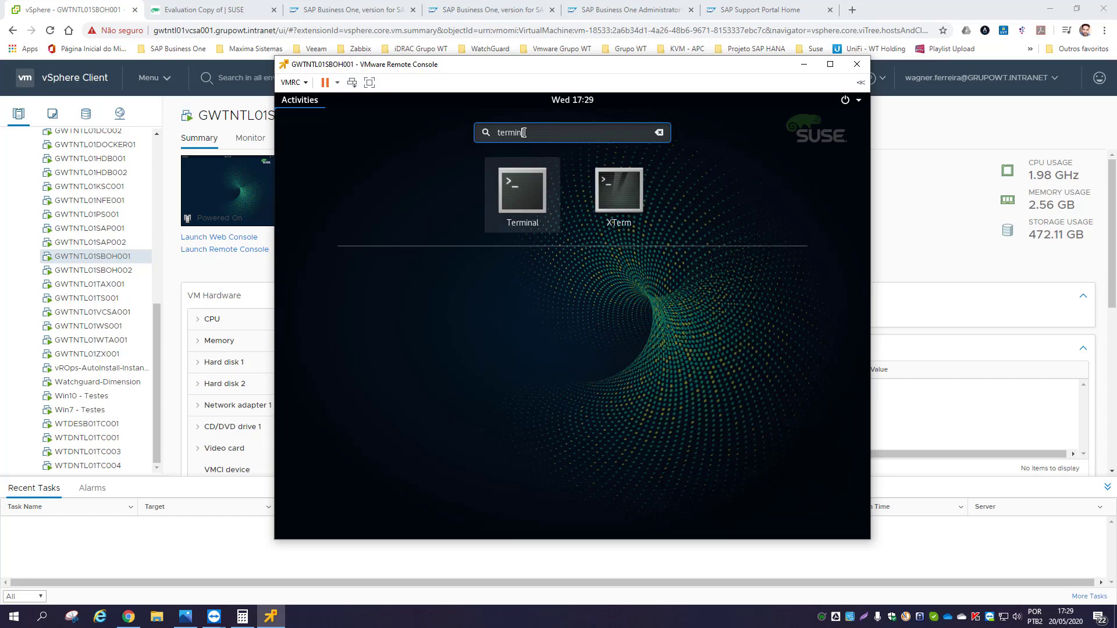
{"action": "left_click", "coordinate": [533, 191]}
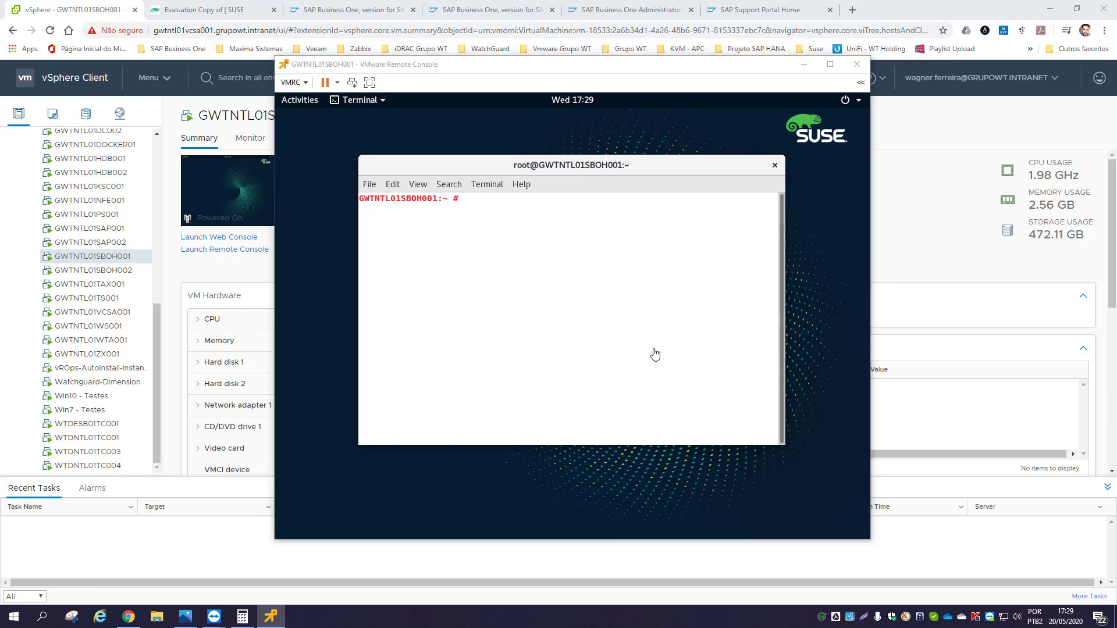
- Run 'mkdir /software' and 'chmod 777 /software/' in the terminal
{"action": "type", "text": "mkdir"}
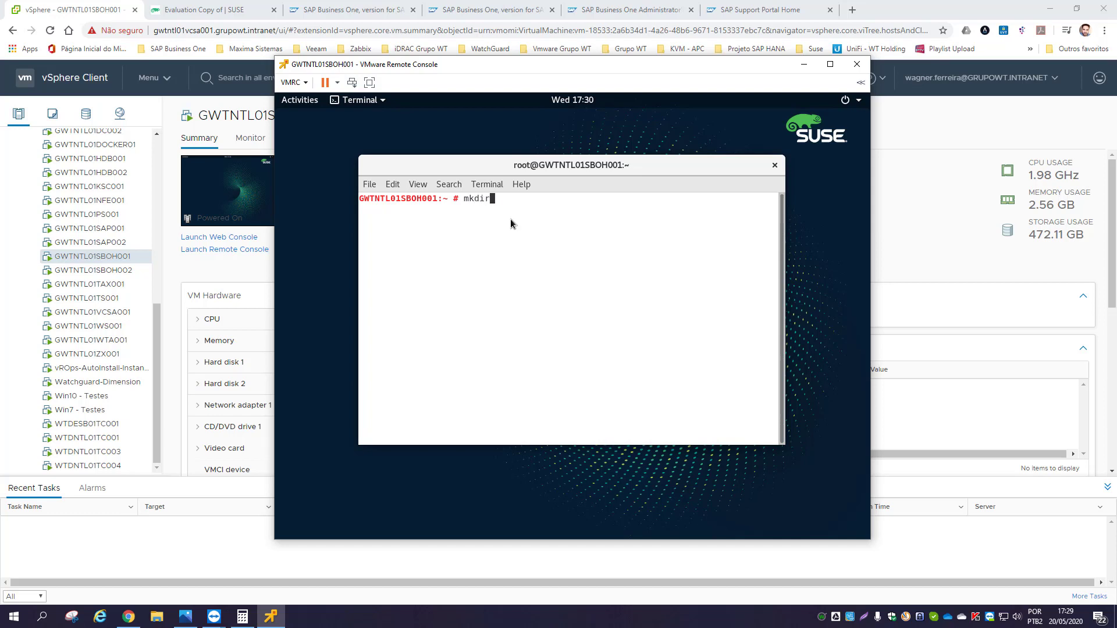
{"action": "type", "text": "/software"}
{"action": "key", "text": "Return"}
{"action": "type", "text": "chmod "}
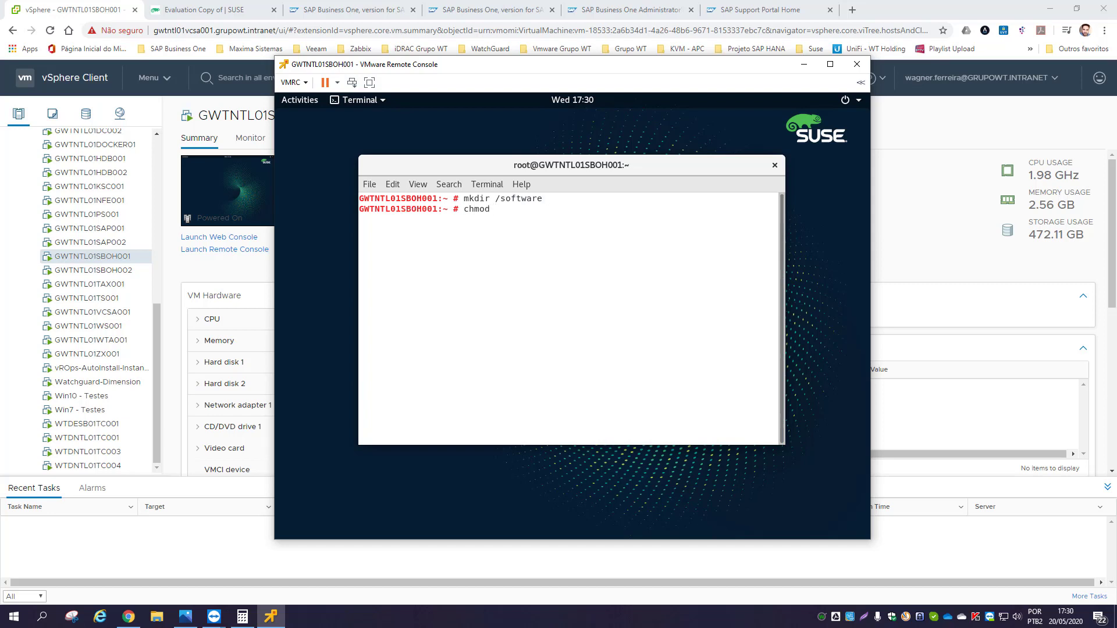
{"action": "type", "text": "777 /software/"}
{"action": "key", "text": "Return"}
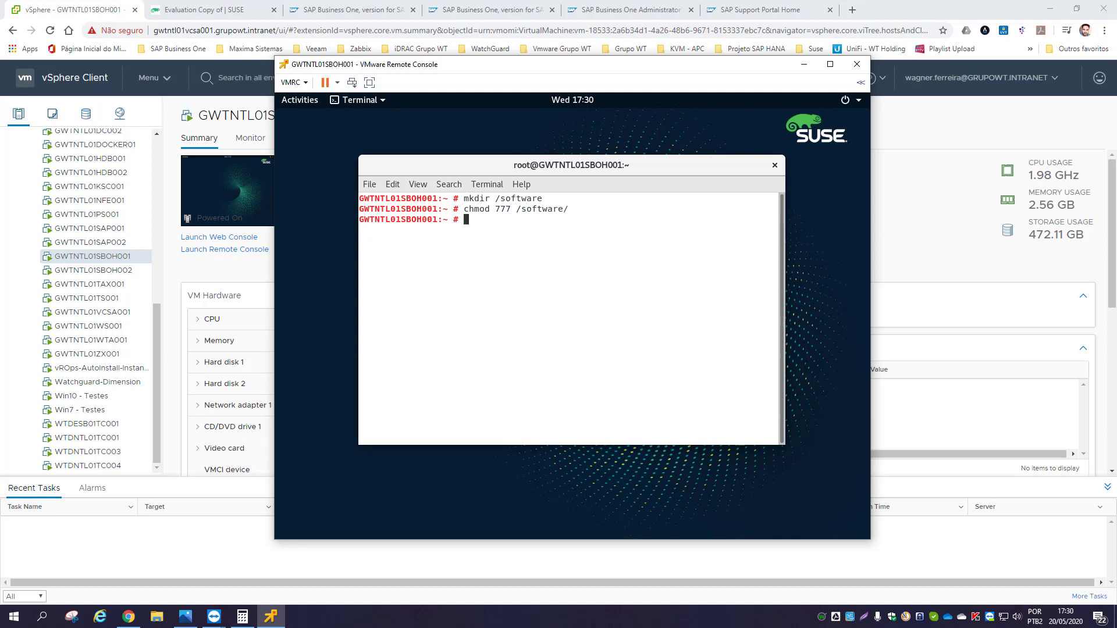
- In Files, check the empty software folder under Other Locations > Computer, then close Files
{"action": "left_click", "coordinate": [298, 101]}
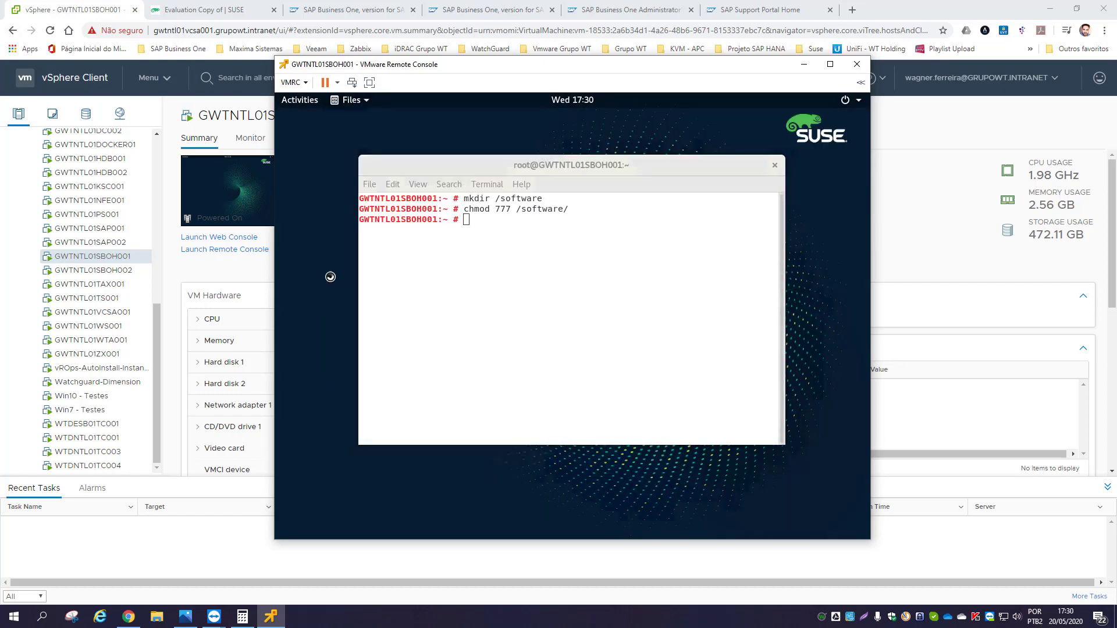
{"action": "left_click", "coordinate": [308, 286]}
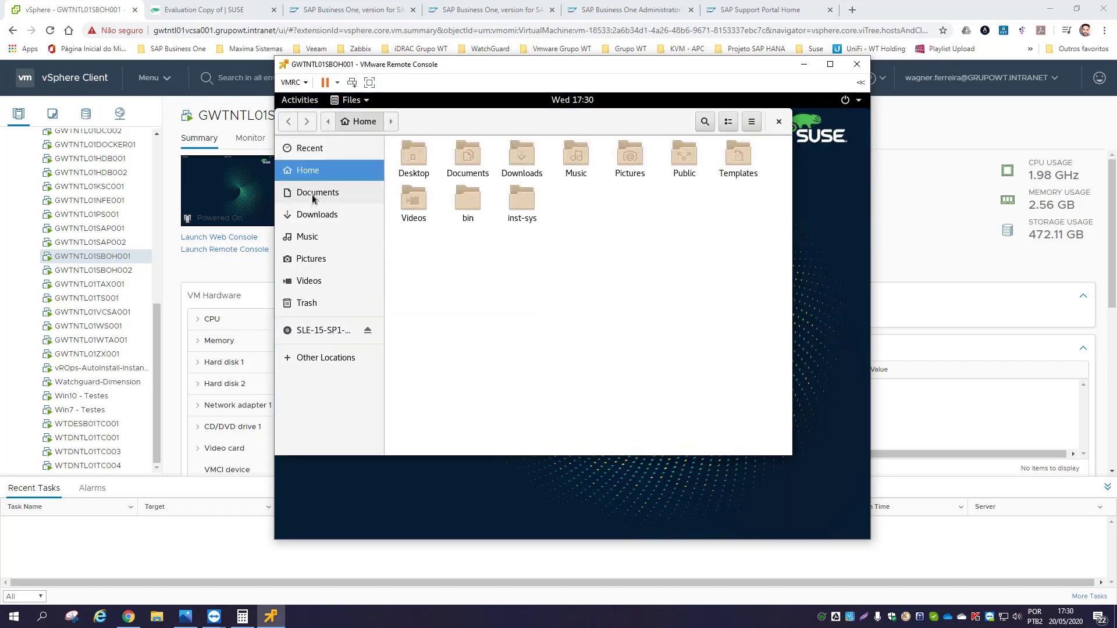
{"action": "left_click", "coordinate": [329, 358]}
{"action": "left_click", "coordinate": [434, 169]}
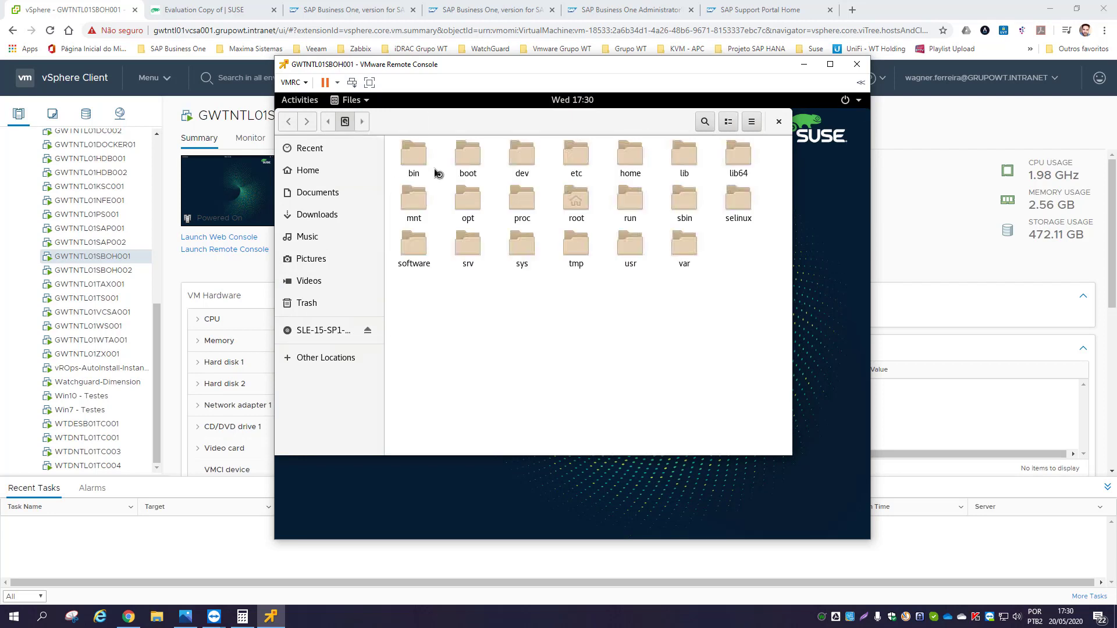
{"action": "double_click", "coordinate": [414, 250]}
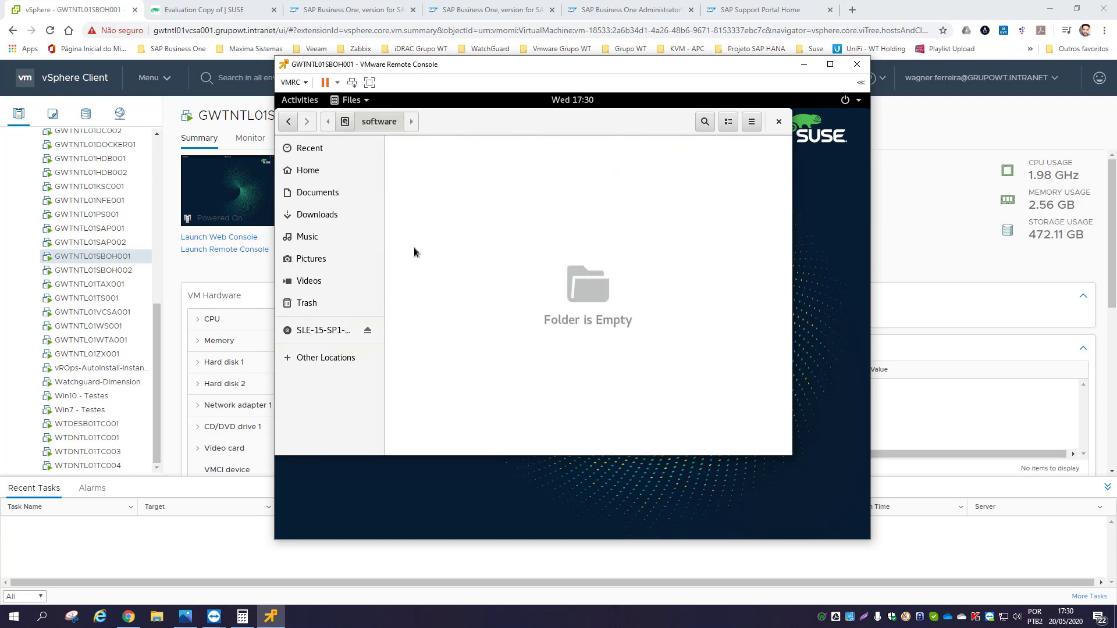
{"action": "left_click", "coordinate": [346, 122]}
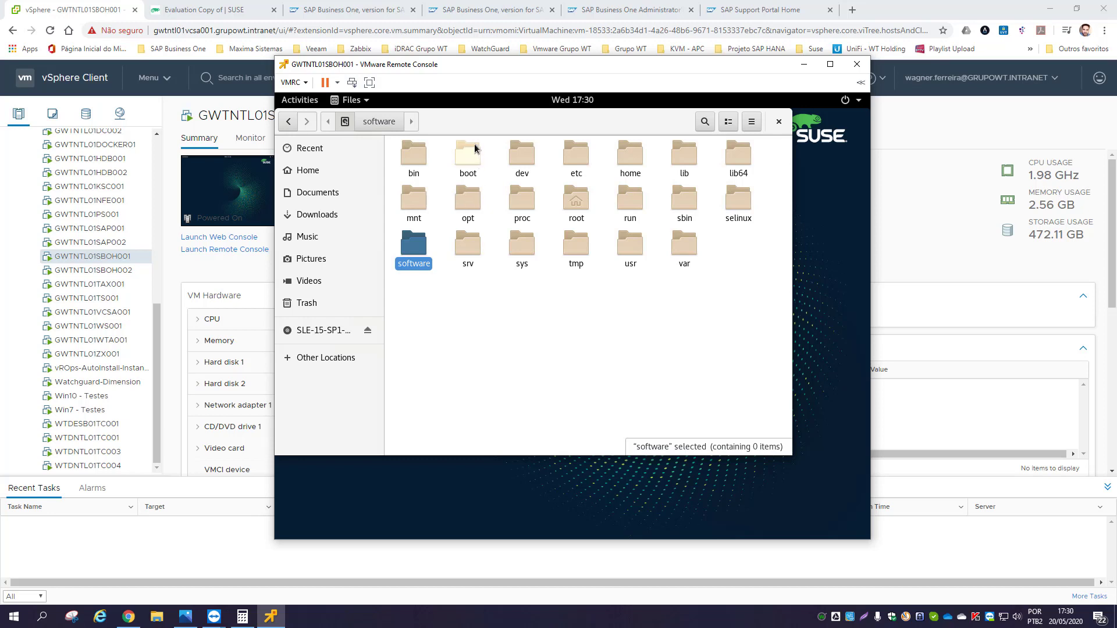
{"action": "left_click_drag", "start_coordinate": [459, 120], "coordinate": [512, 135]}
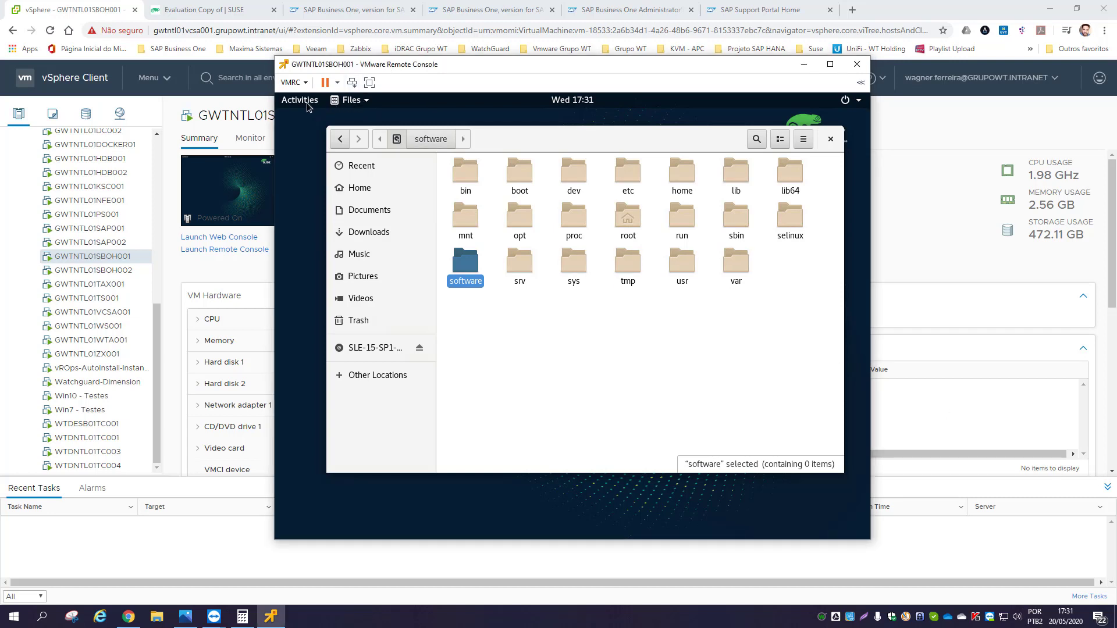
{"action": "left_click", "coordinate": [830, 138]}
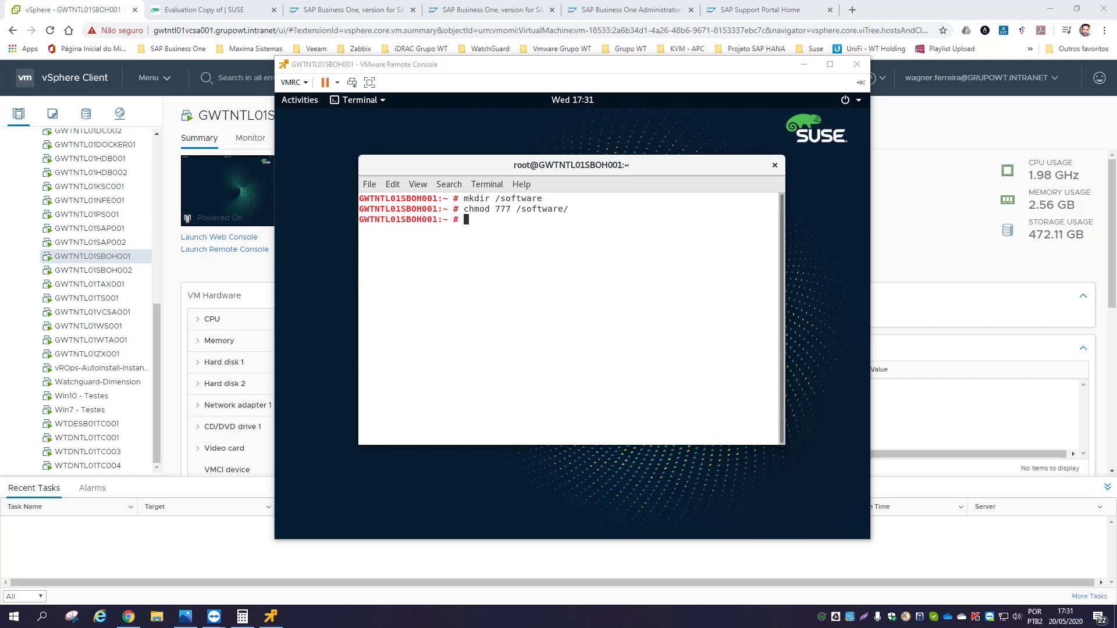
- Close the VM's terminal and launch PuTTY from the Windows search
{"action": "left_click", "coordinate": [526, 219]}
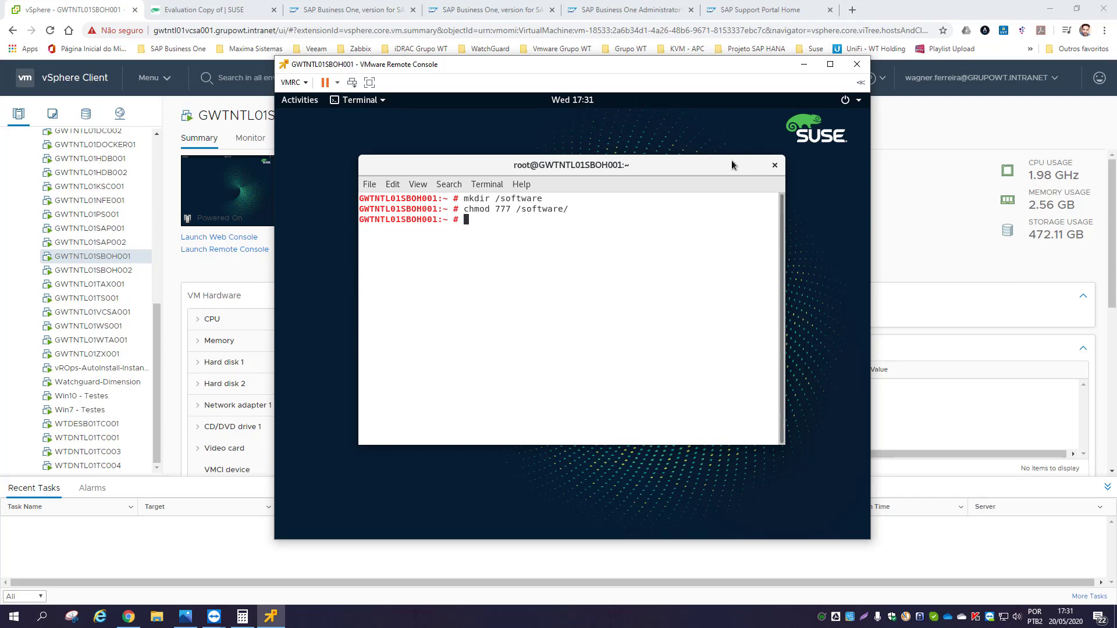
{"action": "left_click", "coordinate": [774, 166]}
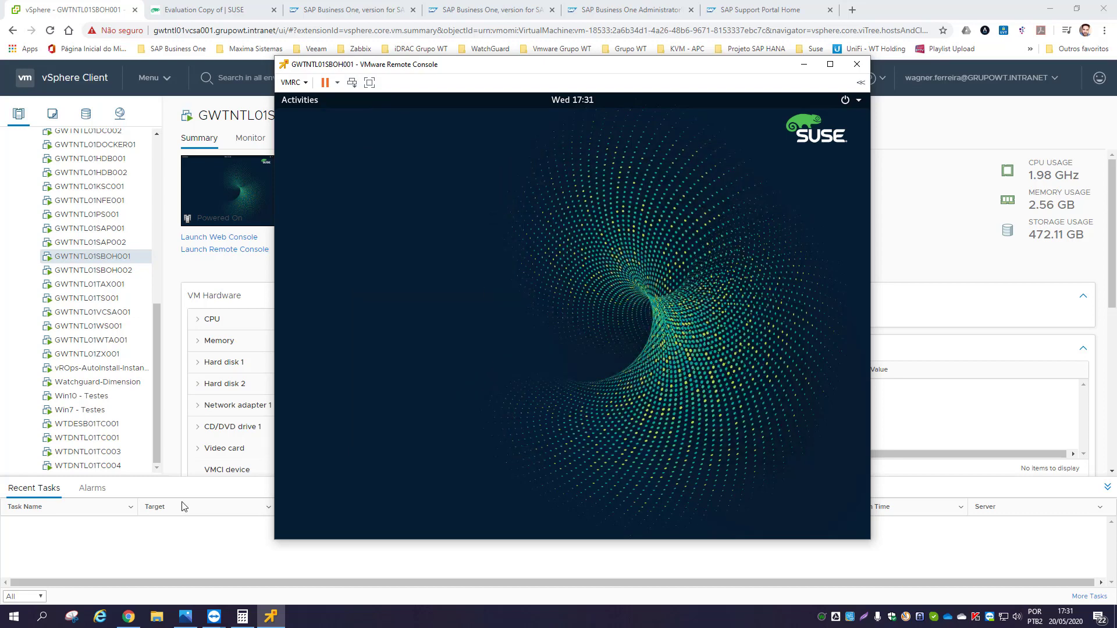
{"action": "left_click", "coordinate": [39, 622]}
{"action": "type", "text": "pu"}
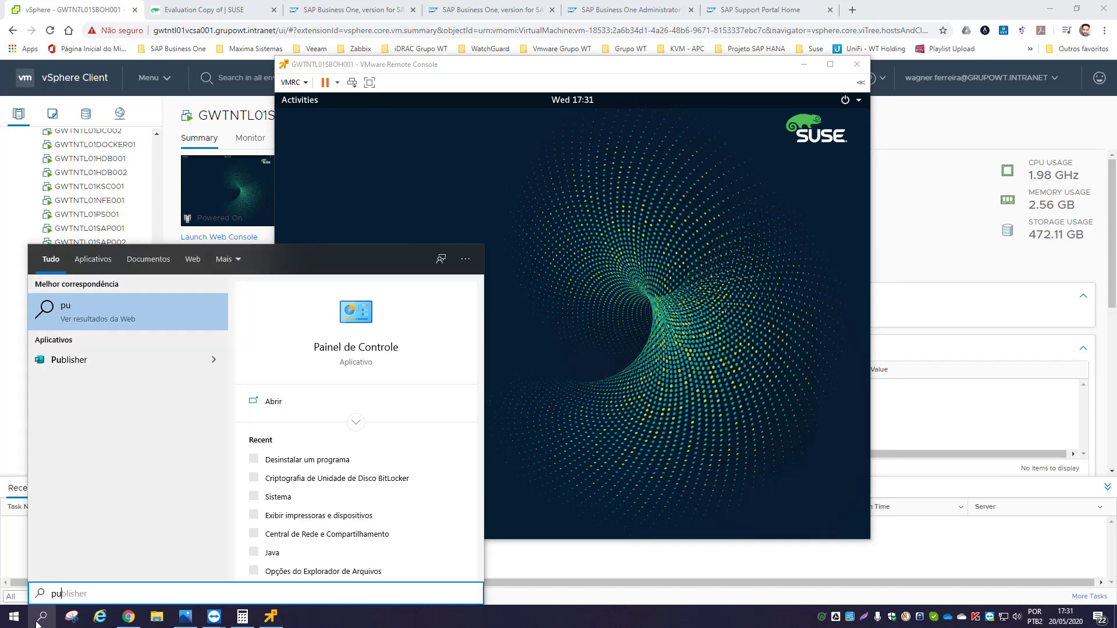
{"action": "type", "text": "tty"}
{"action": "key", "text": "Return"}
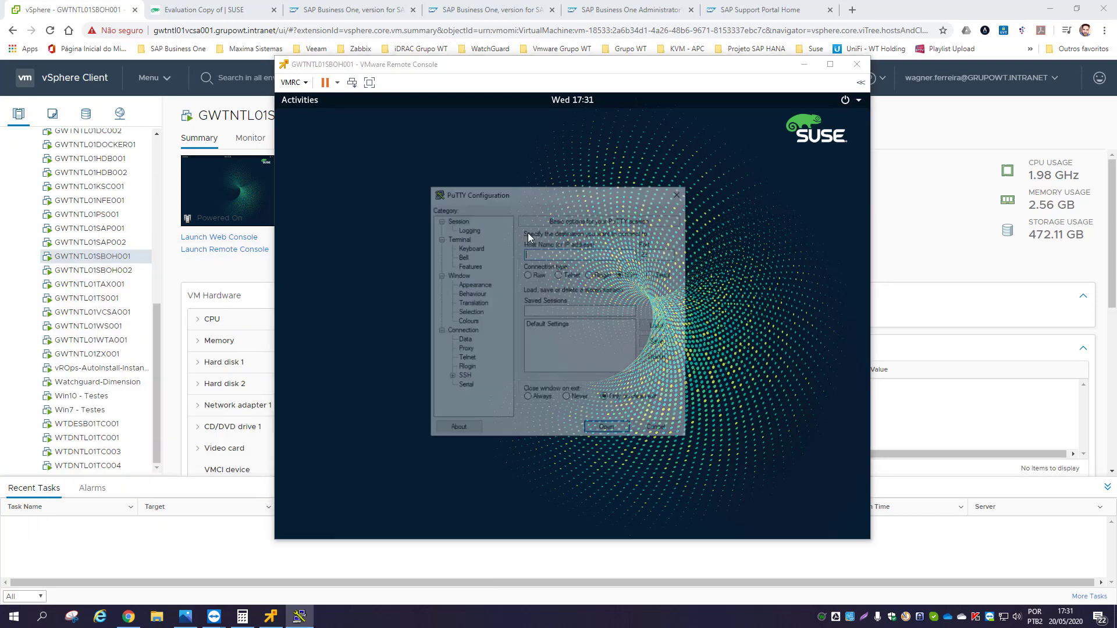
- Connect to 10.0.0.20, accept the host key, and log in as root
{"action": "type", "text": "10.0.0.20"}
{"action": "key", "text": "Return"}
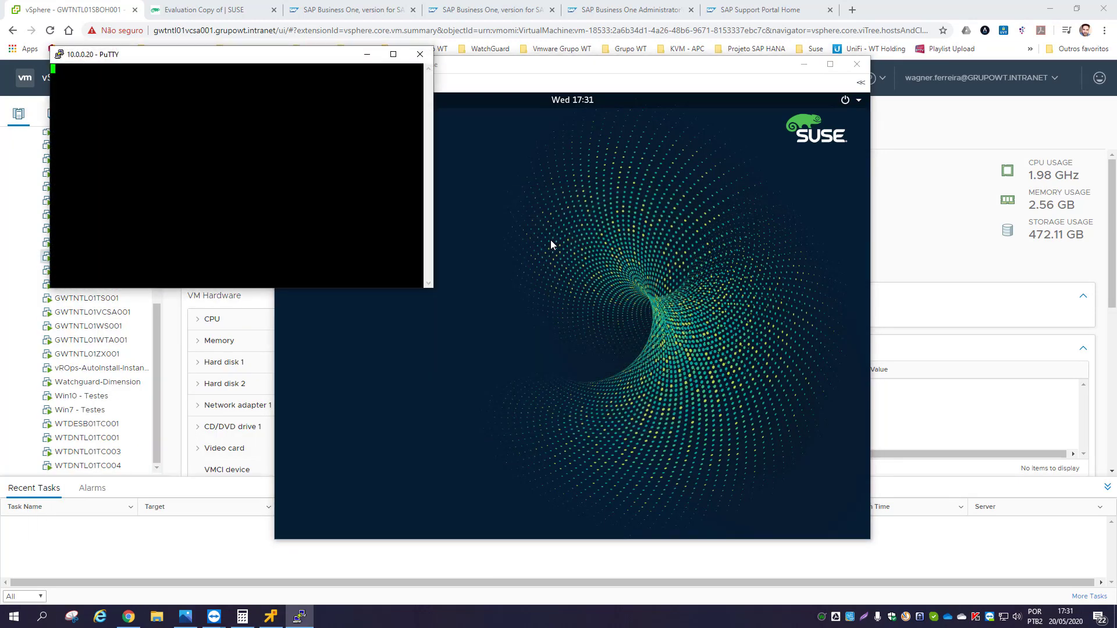
{"action": "left_click", "coordinate": [548, 404]}
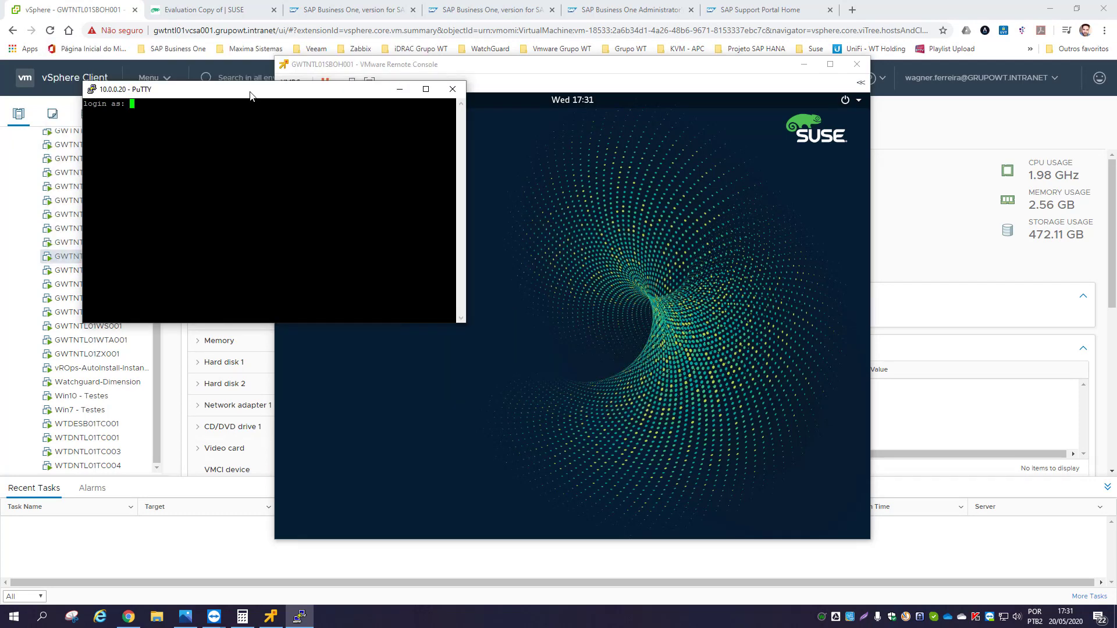
{"action": "type", "text": "root"}
{"action": "key", "text": "Return"}
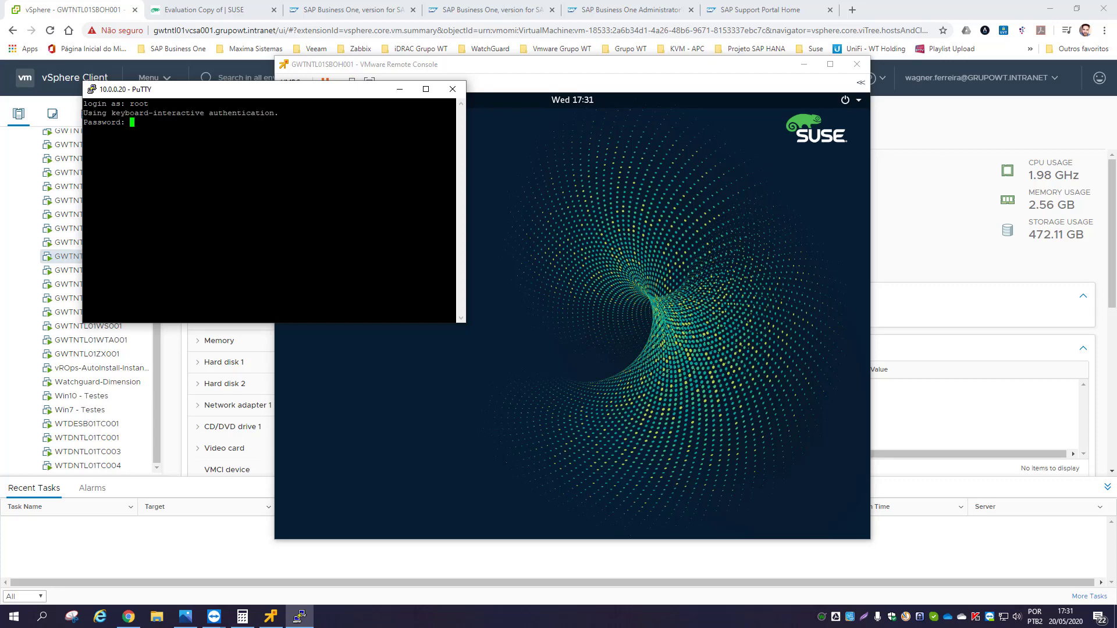
{"action": "key", "text": "Return"}
{"action": "left_click_drag", "start_coordinate": [309, 89], "coordinate": [582, 188]}
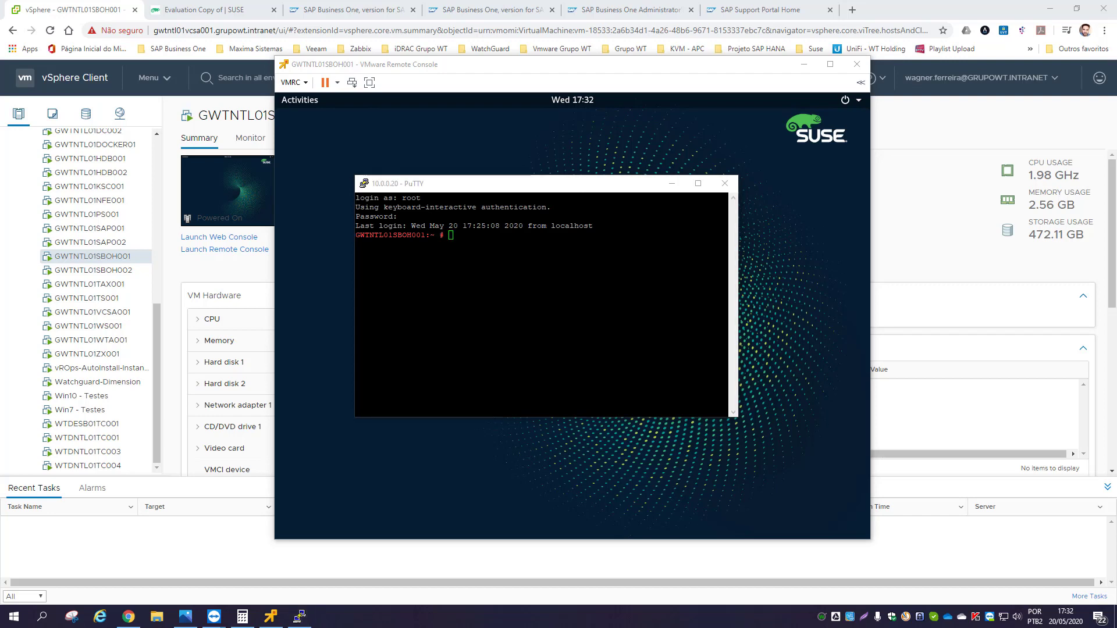
- Add the editors SLE_15 repository with the pasted zypper addrepo command, then begin typing zypper refresh
{"action": "key", "text": "alt+Tab"}
{"action": "type", "text": "zypper addrepo https://download.opensuse.org/repositories/editors/SLE_15/editors.repo"}
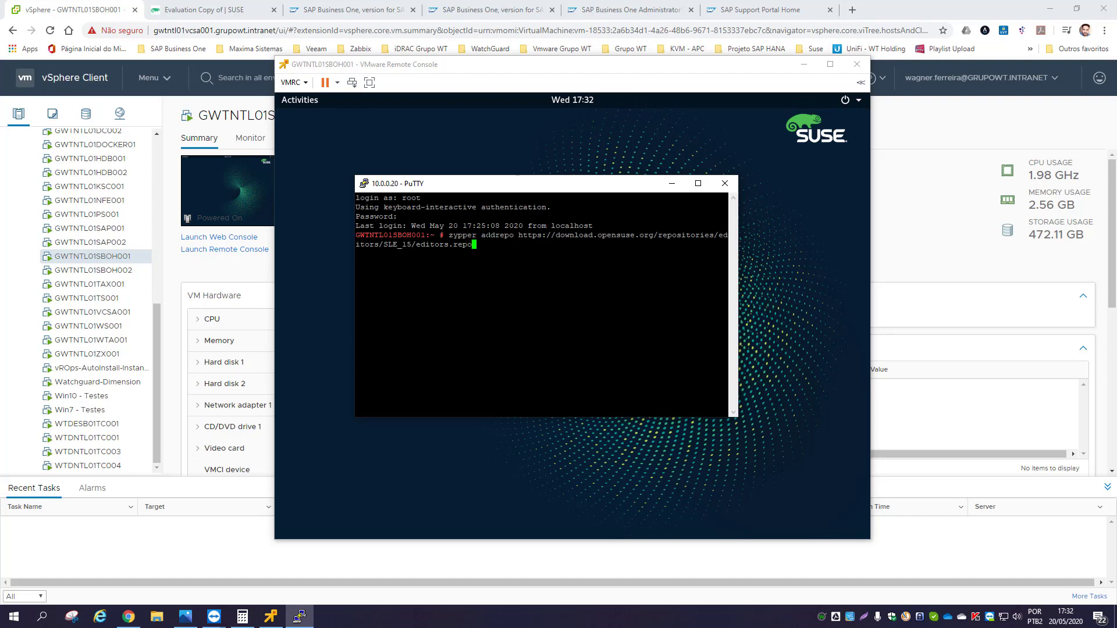
{"action": "key", "text": "Return"}
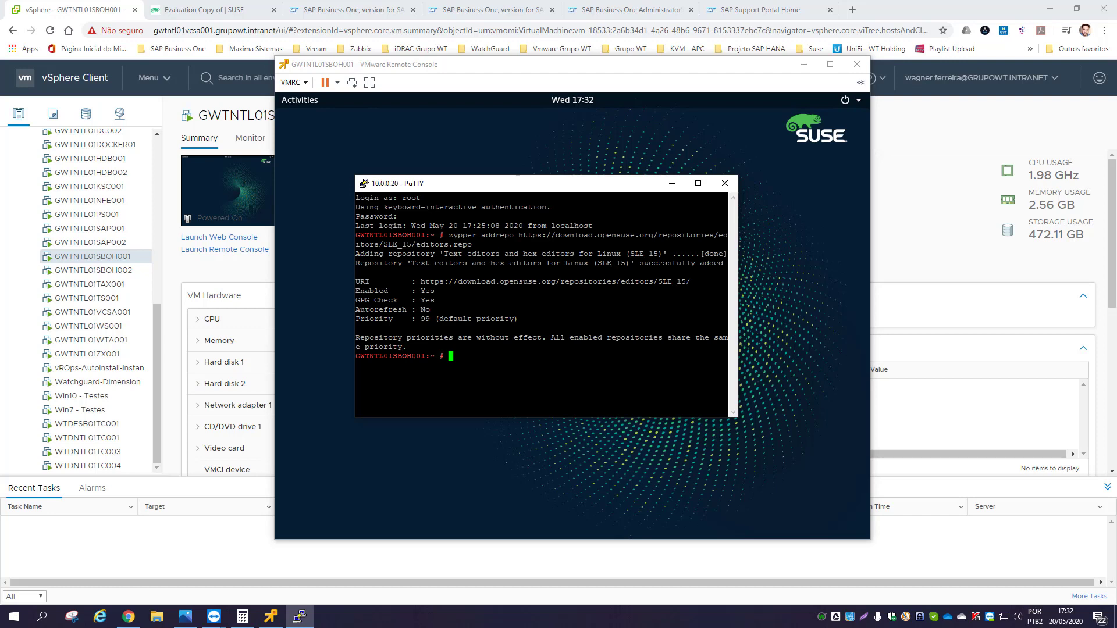
{"action": "type", "text": "zypper resfresh"}
{"action": "key", "text": "BackSpace"}
{"action": "key", "text": "BackSpace"}
{"action": "key", "text": "BackSpace"}
{"action": "key", "text": "BackSpace"}
{"action": "key", "text": "BackSpace"}
{"action": "key", "text": "BackSpace"}
- Run zypper refresh and always trust the editors repository signing key
{"action": "type", "text": "fresh"}
{"action": "key", "text": "Return"}
{"action": "left_click_drag", "start_coordinate": [497, 186], "coordinate": [453, 122]}
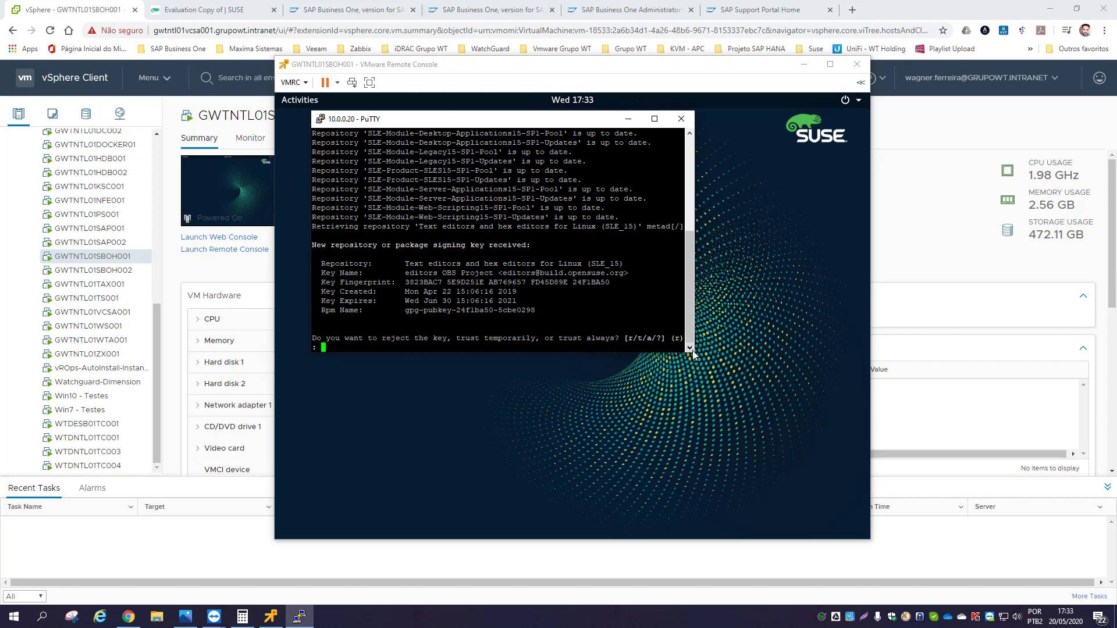
{"action": "left_click_drag", "start_coordinate": [693, 350], "coordinate": [789, 457]}
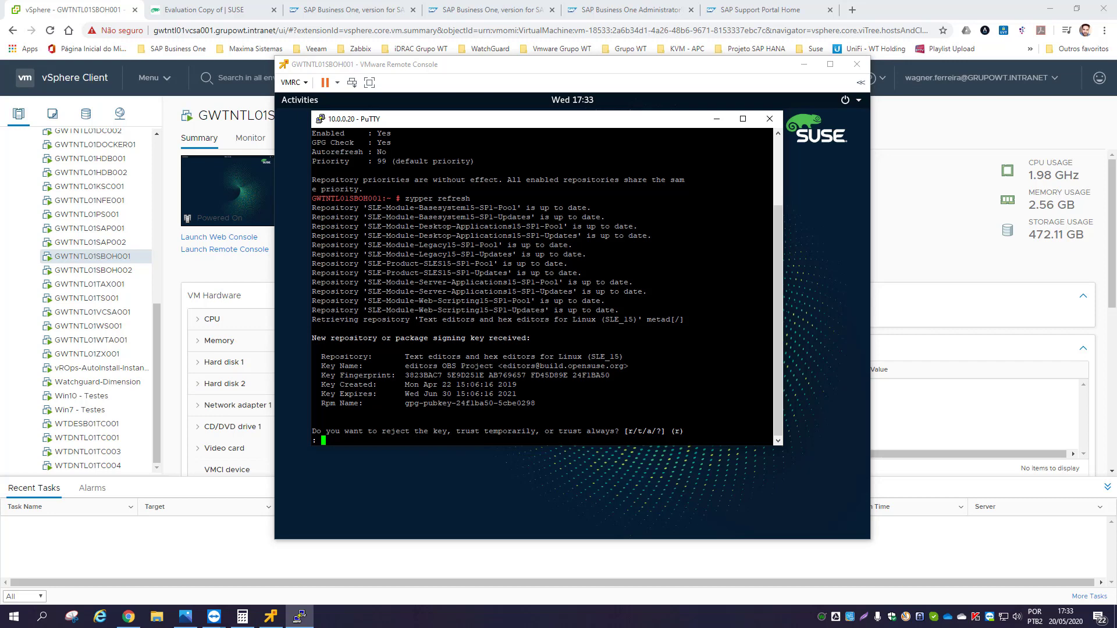
{"action": "type", "text": "a"}
{"action": "key", "text": "Return"}
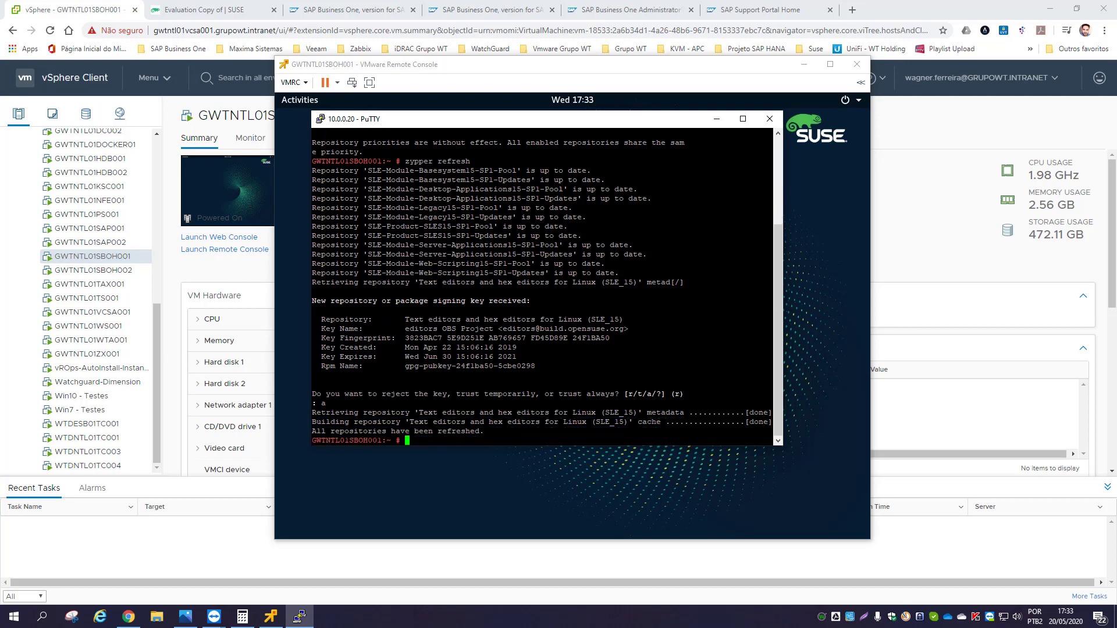
- Install nano with 'zypper install nano', confirming with y, then return to the VM console
{"action": "type", "text": "zypper install nano"}
{"action": "key", "text": "Return"}
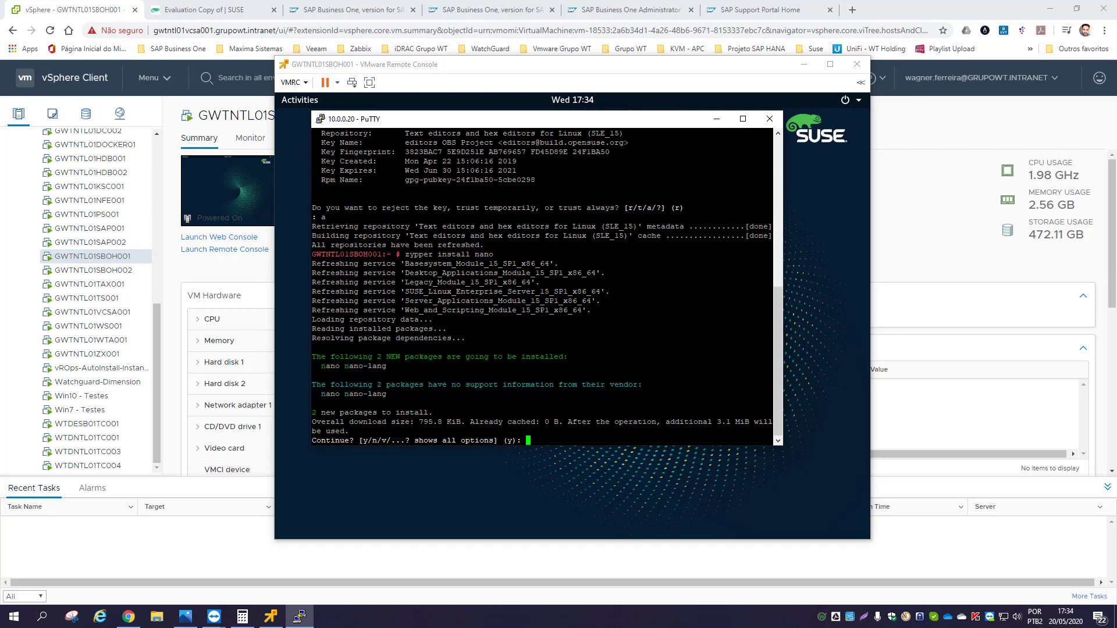
{"action": "type", "text": "y"}
{"action": "key", "text": "Return"}
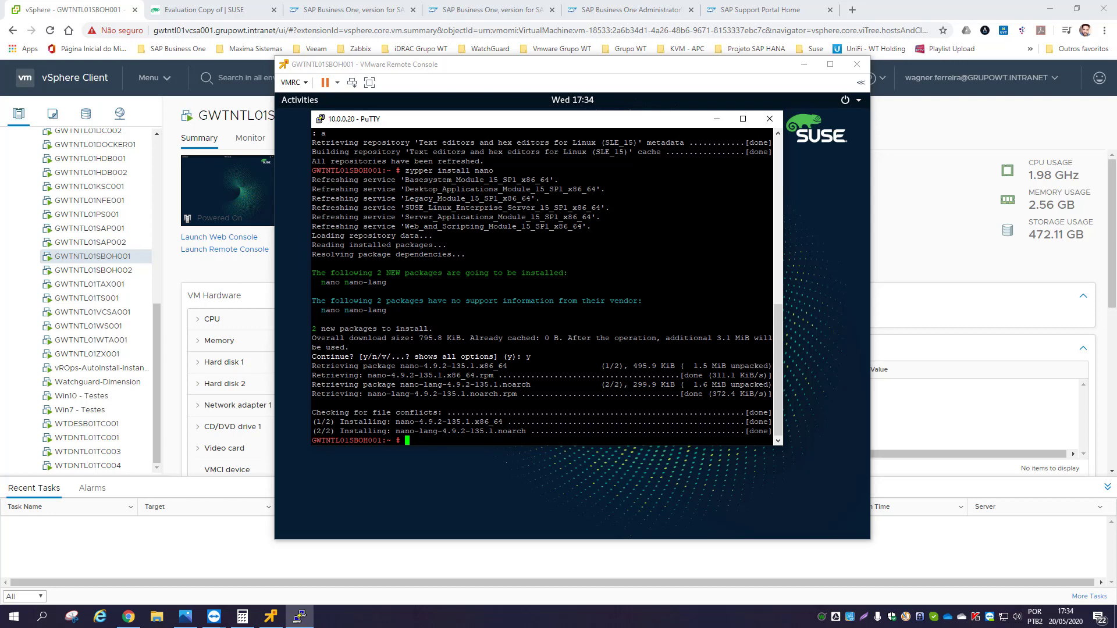
{"action": "left_click", "coordinate": [814, 217]}
{"action": "left_click", "coordinate": [291, 103]}
- Browse to /etc in Files and open the samba folder found by searching 'sam'
{"action": "left_click", "coordinate": [302, 263]}
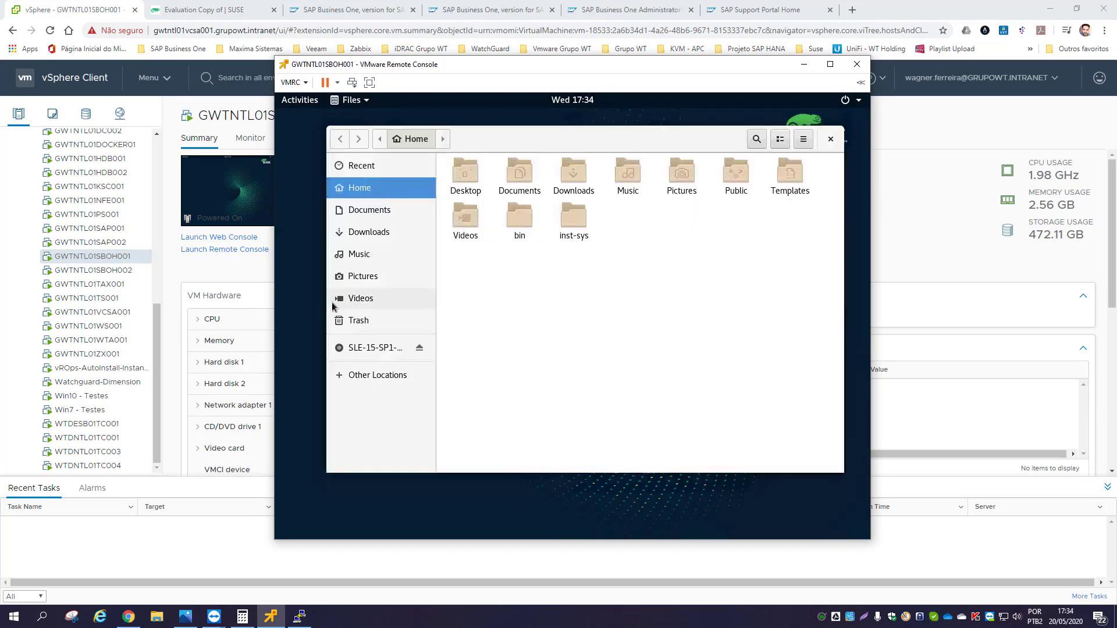
{"action": "left_click", "coordinate": [377, 375]}
{"action": "left_click", "coordinate": [492, 188]}
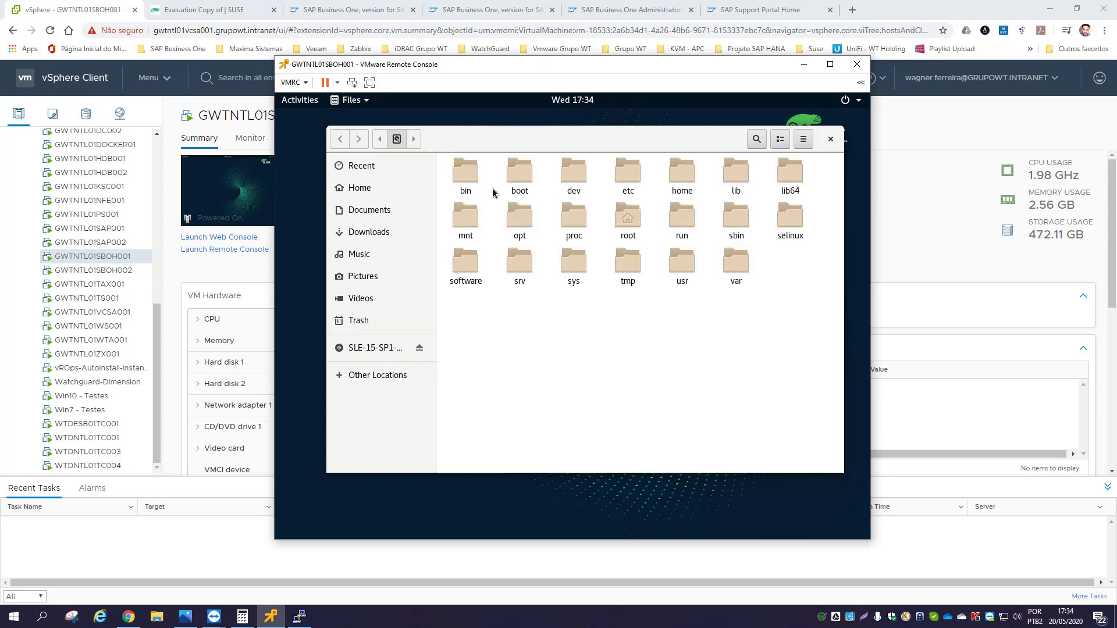
{"action": "left_click", "coordinate": [632, 175]}
{"action": "double_click", "coordinate": [634, 173]}
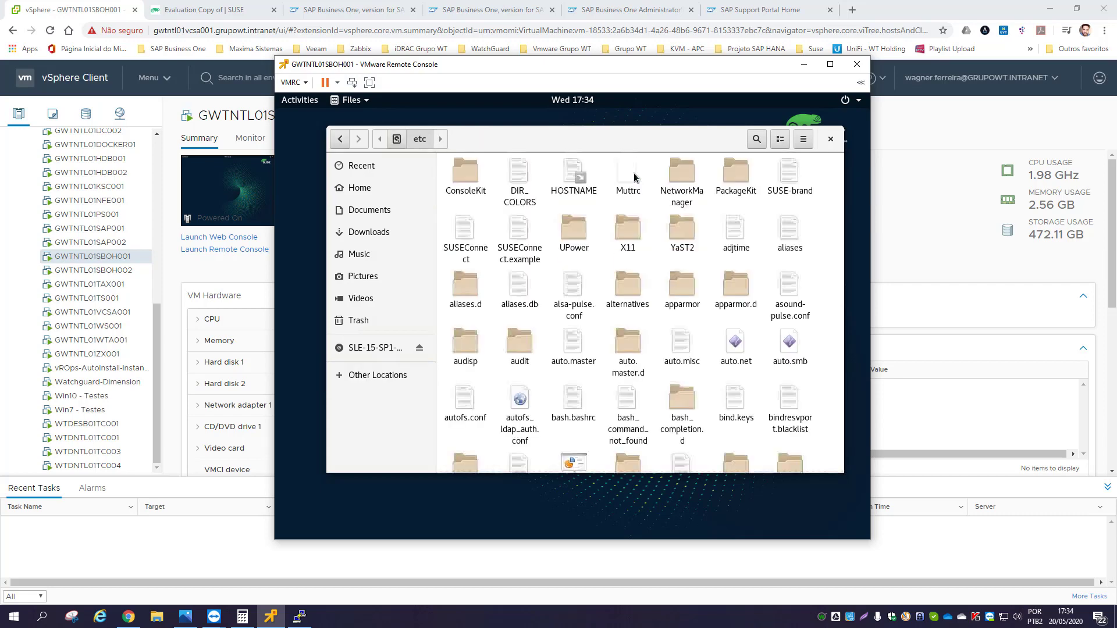
{"action": "left_click", "coordinate": [757, 140]}
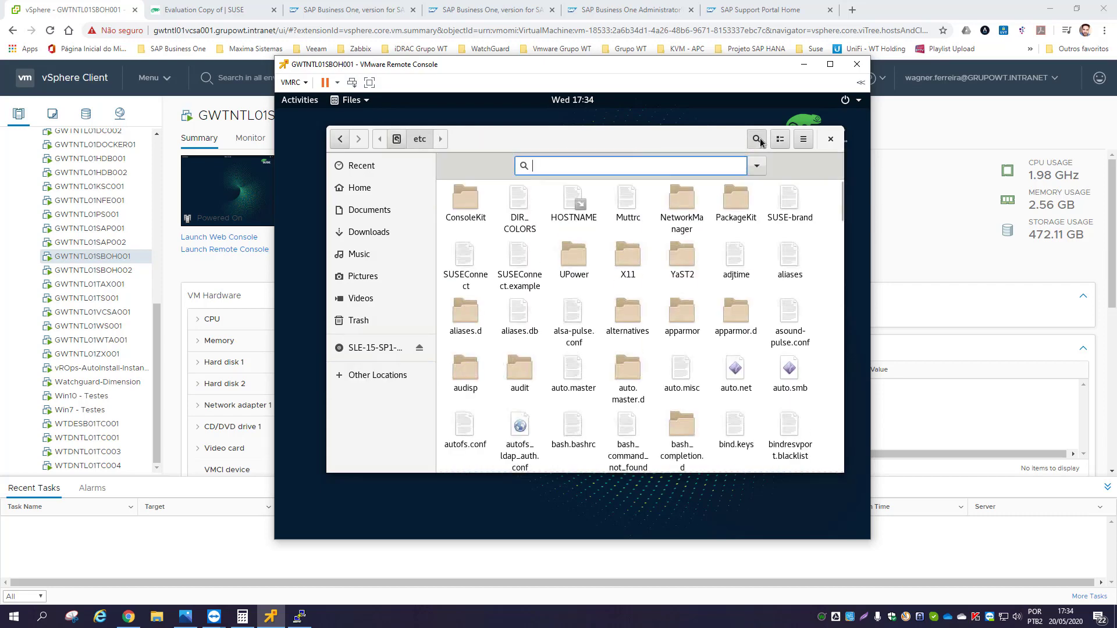
{"action": "type", "text": "sam"}
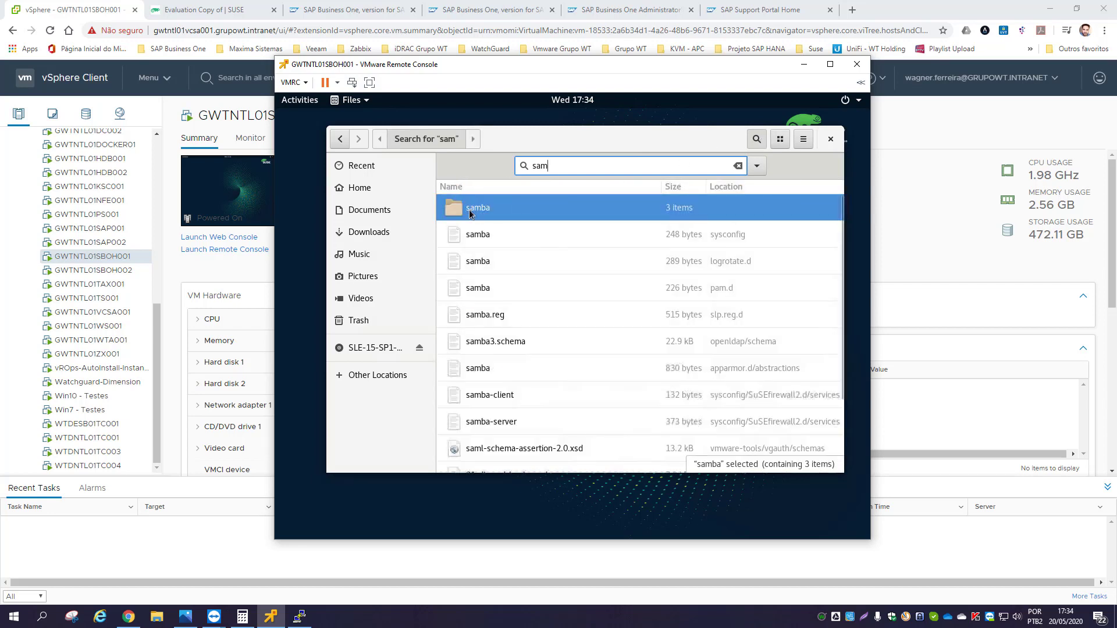
{"action": "double_click", "coordinate": [559, 210]}
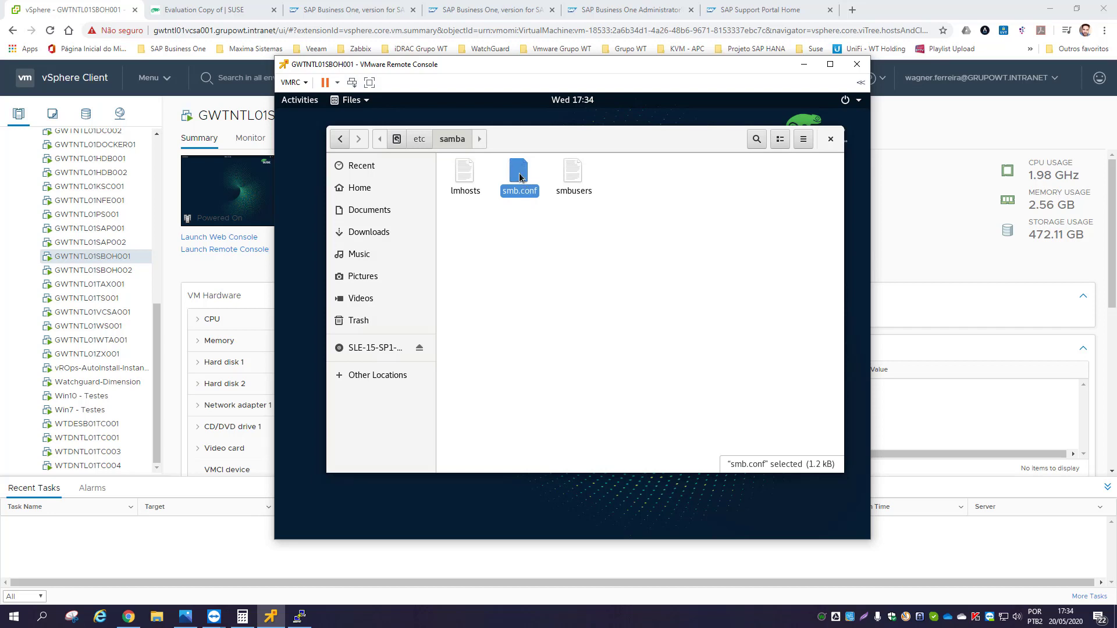
- Open smb.conf and type a [Software] header on a new line after the print$ section
{"action": "double_click", "coordinate": [519, 175]}
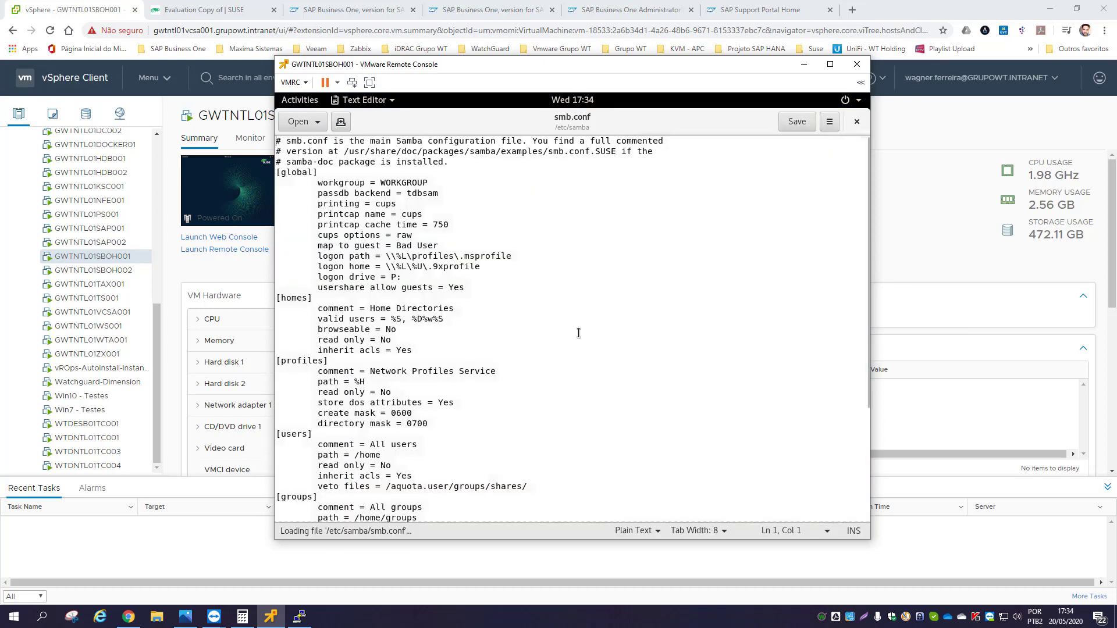
{"action": "scroll", "coordinate": [580, 332], "scroll_direction": "down", "scroll_amount": 3}
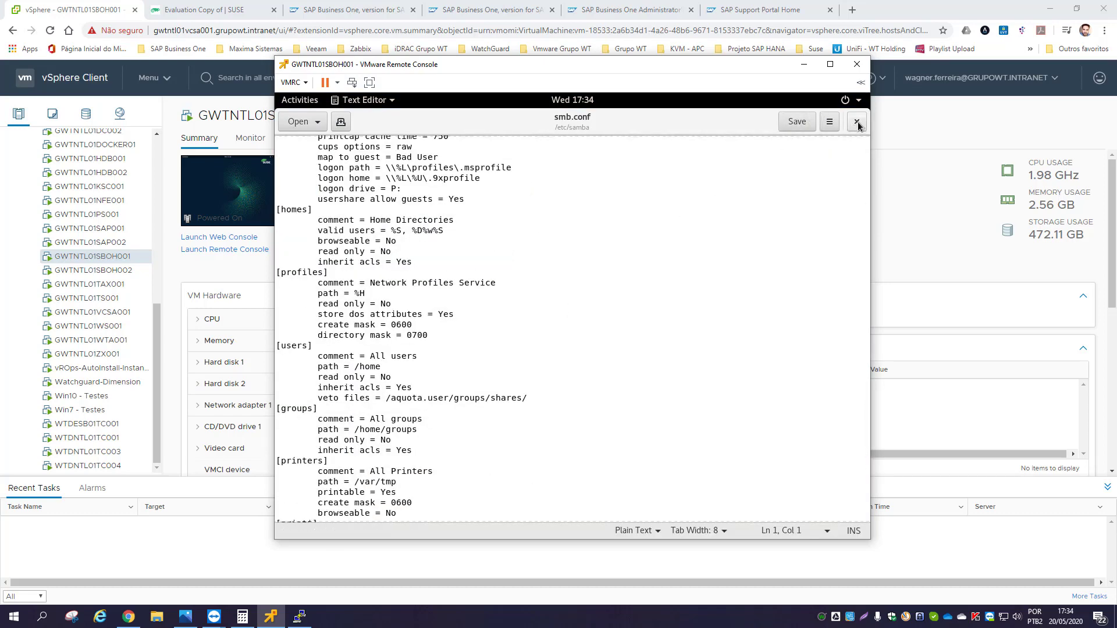
{"action": "scroll", "coordinate": [594, 310], "scroll_direction": "down", "scroll_amount": 2}
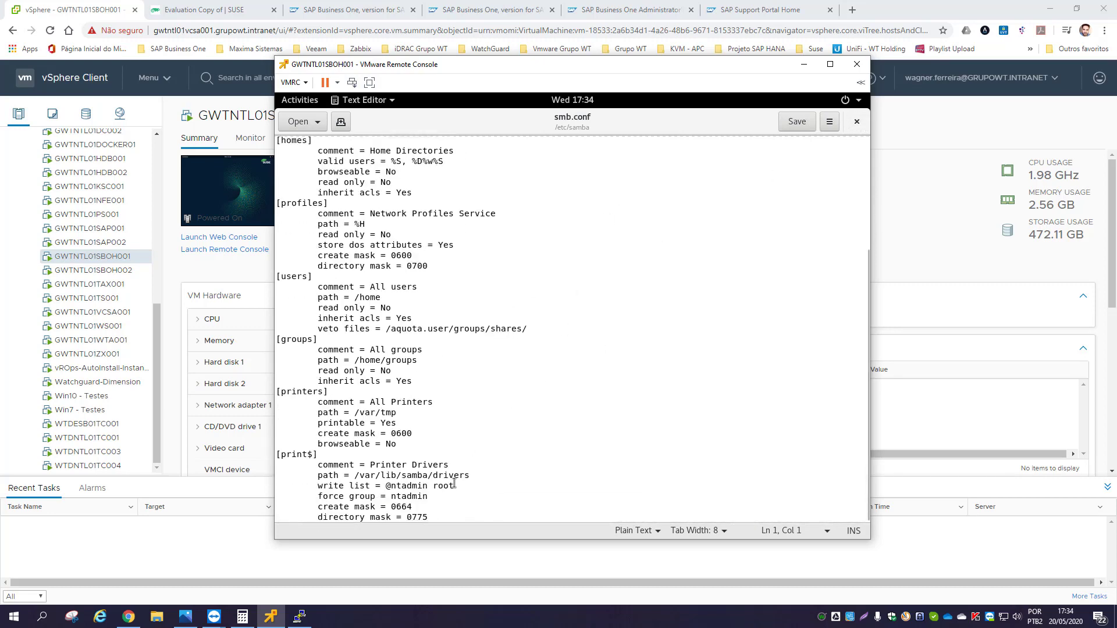
{"action": "left_click", "coordinate": [447, 515]}
{"action": "key", "text": "Return"}
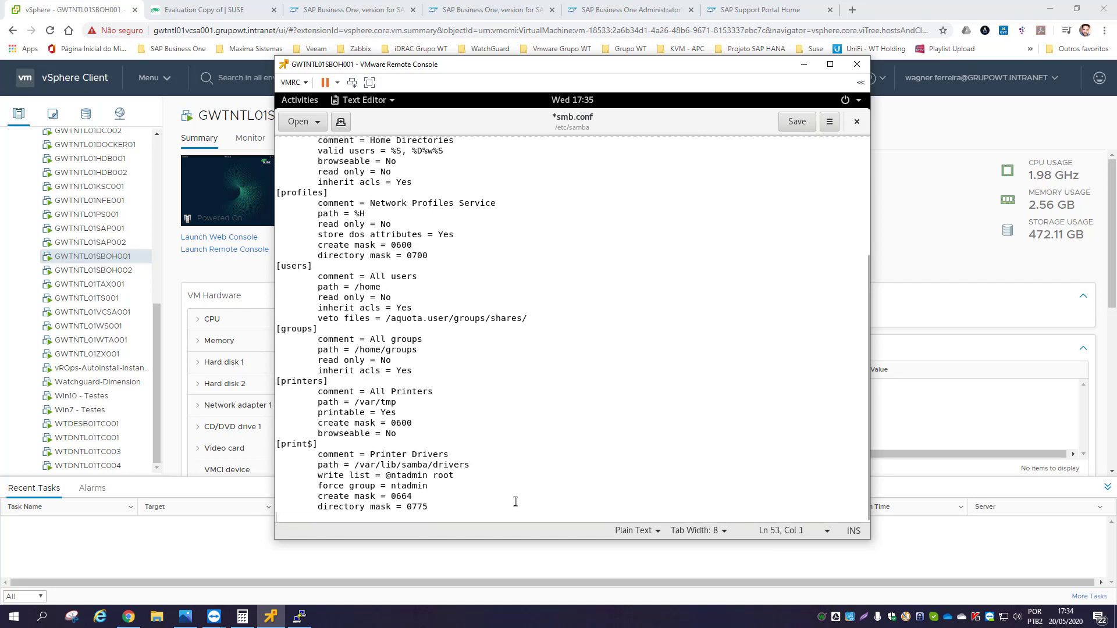
{"action": "type", "text": "{}"}
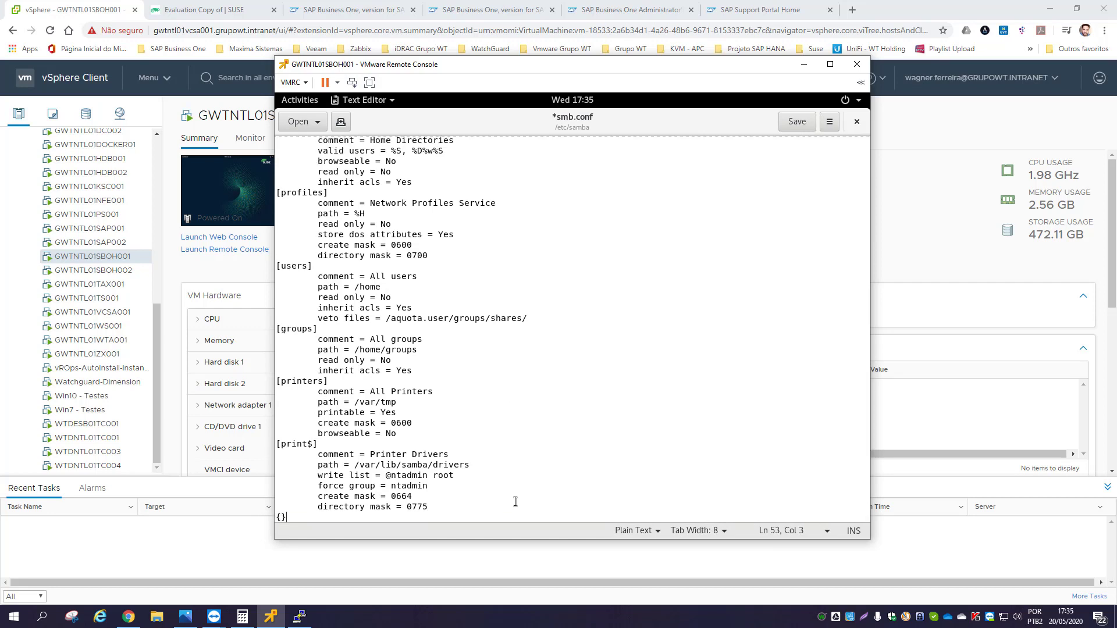
{"action": "key", "text": "BackSpace"}
{"action": "key", "text": "BackSpace"}
{"action": "type", "text": "[]"}
{"action": "type", "text": "Software"}
- Add comment = Diretorio de Software, path /software and guest ok = yes under [Software]
{"action": "key", "text": "Return"}
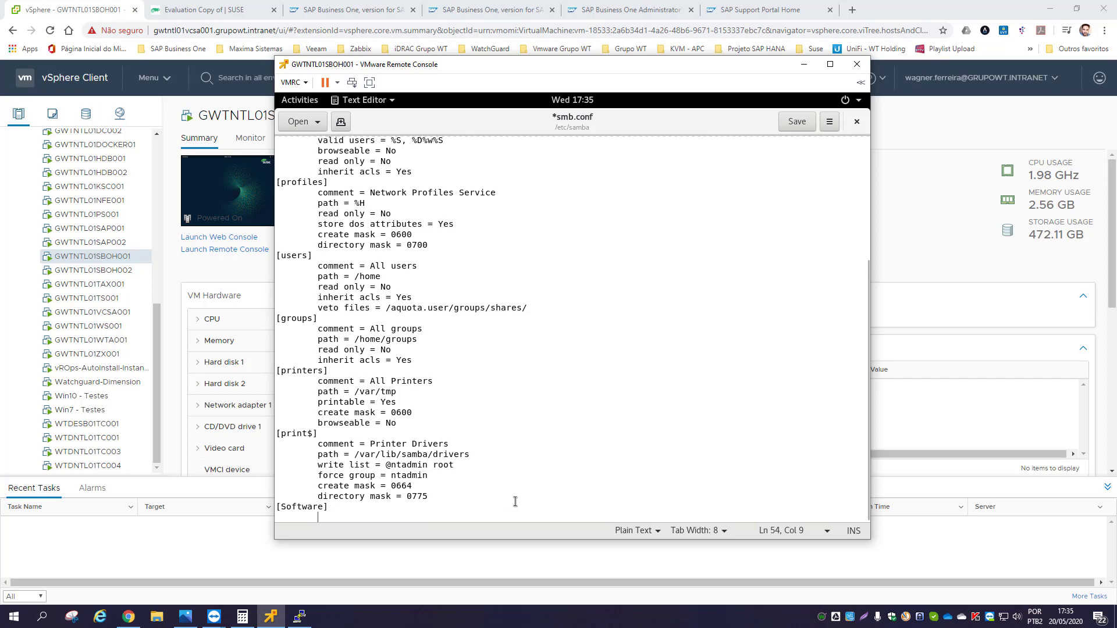
{"action": "type", "text": "com"}
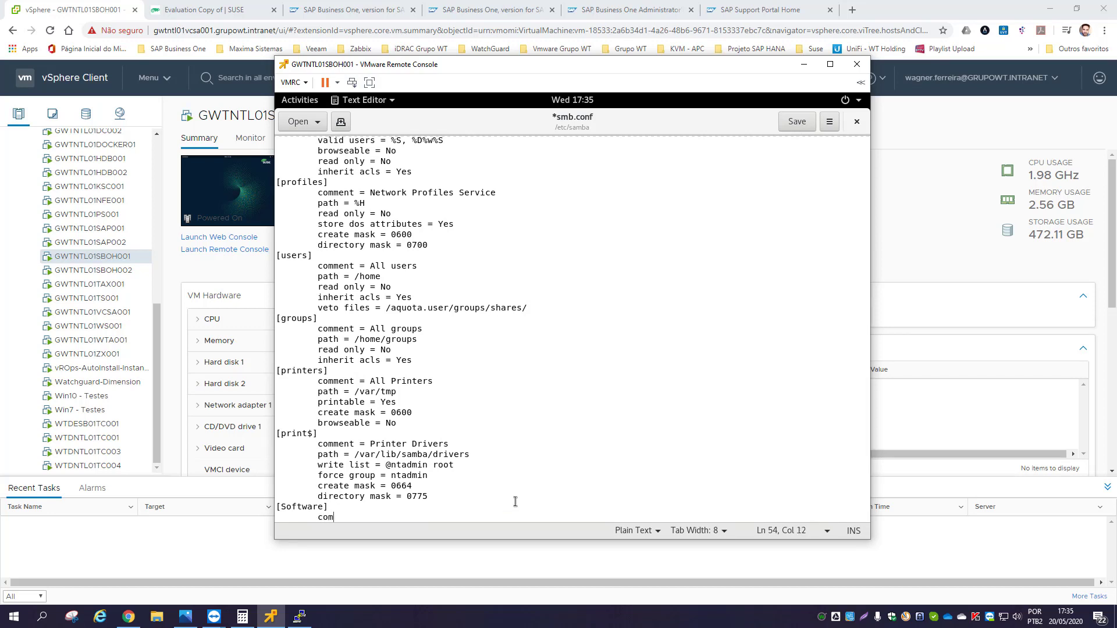
{"action": "type", "text": "ment"}
{"action": "type", "text": "= Diretorio de Software"}
{"action": "key", "text": "Return"}
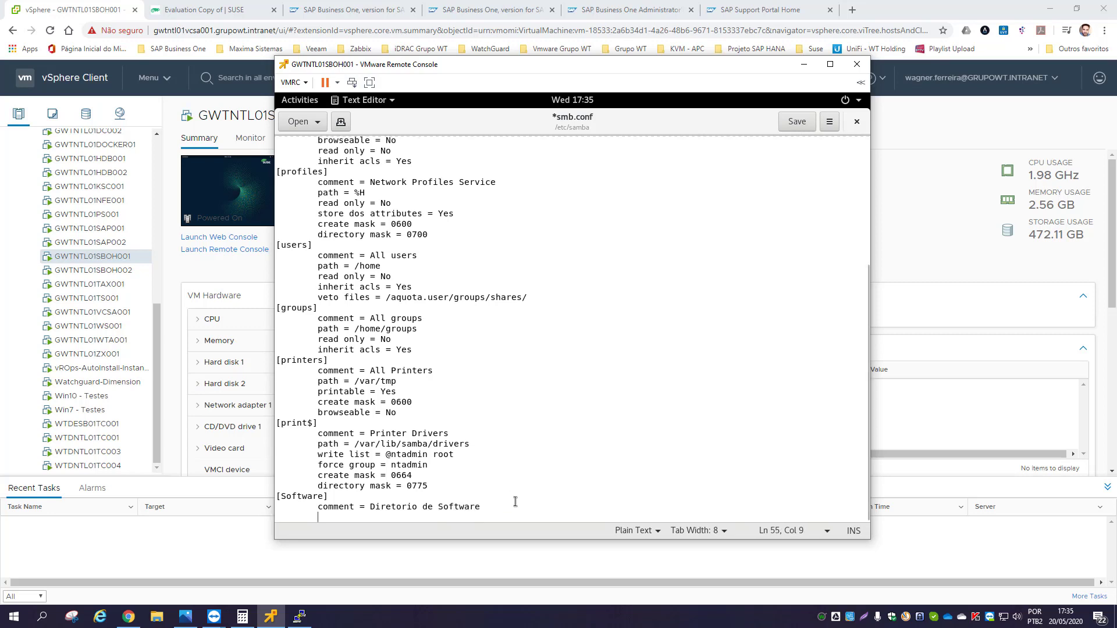
{"action": "type", "text": "path ="}
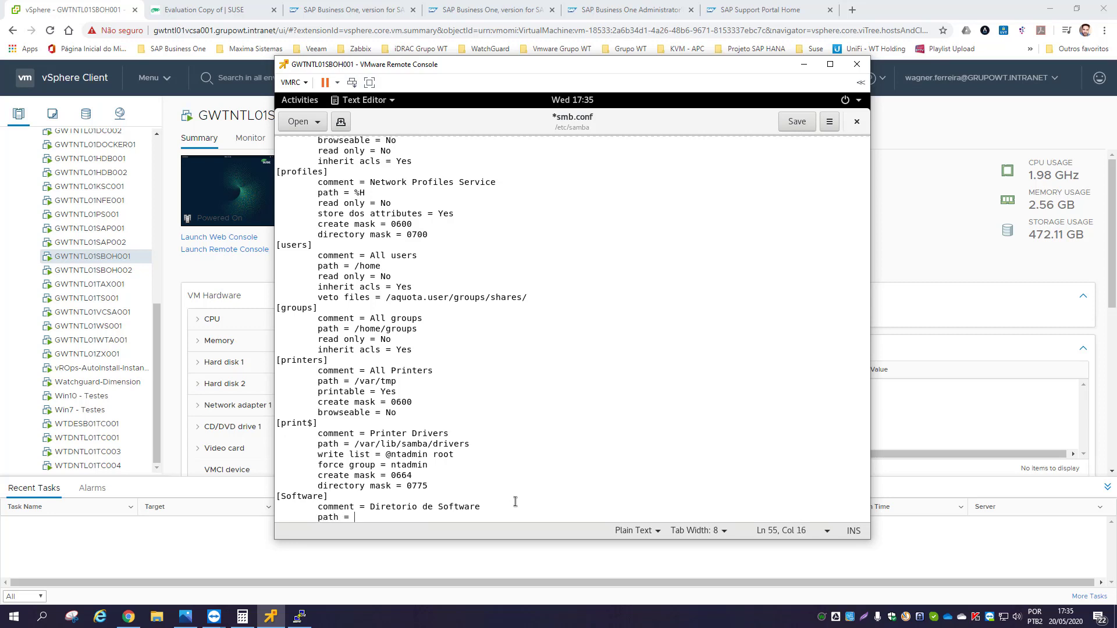
{"action": "type", "text": "/software"}
{"action": "key", "text": "Return"}
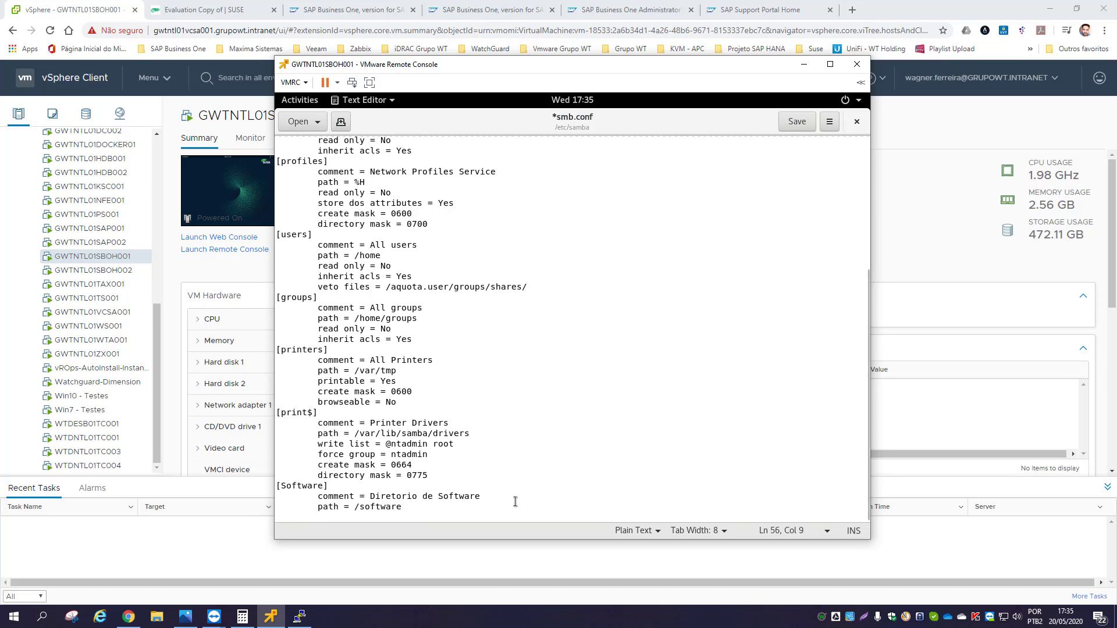
{"action": "type", "text": "guest"}
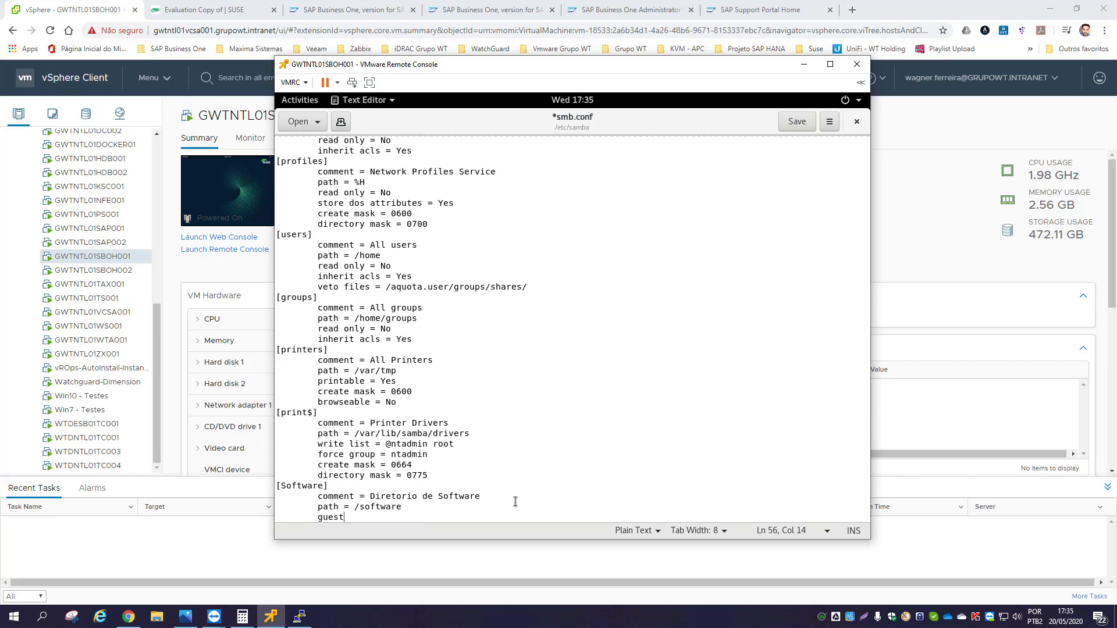
{"action": "type", "text": " ok = yes"}
{"action": "key", "text": "Return"}
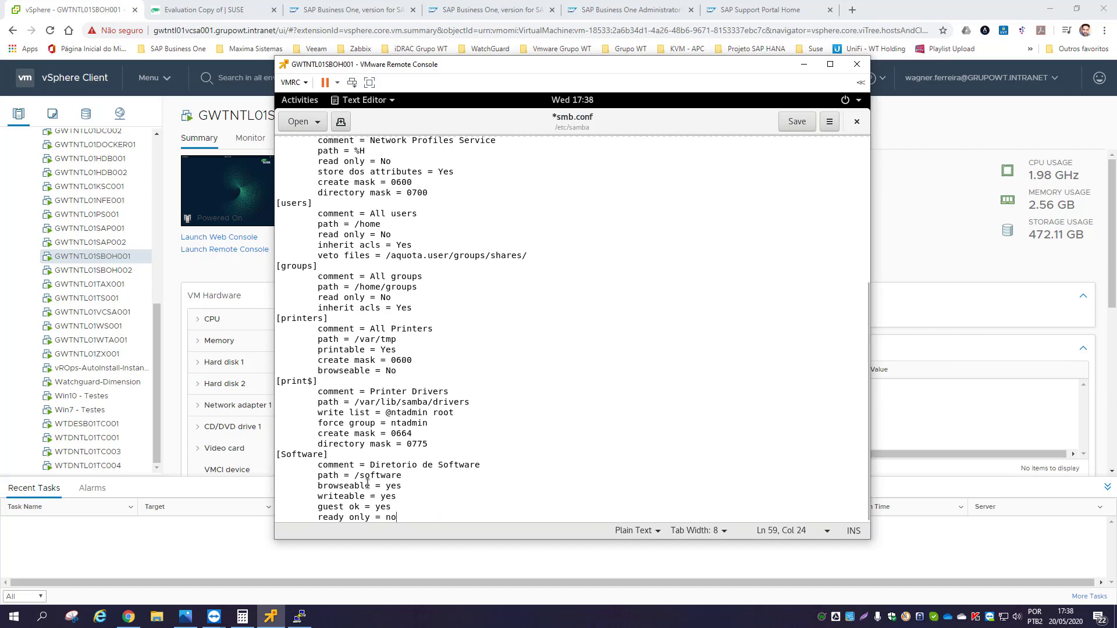
- Check the Software share name and /software path, then save smb.conf and close the editor
{"action": "left_click", "coordinate": [281, 454]}
{"action": "double_click", "coordinate": [309, 454]}
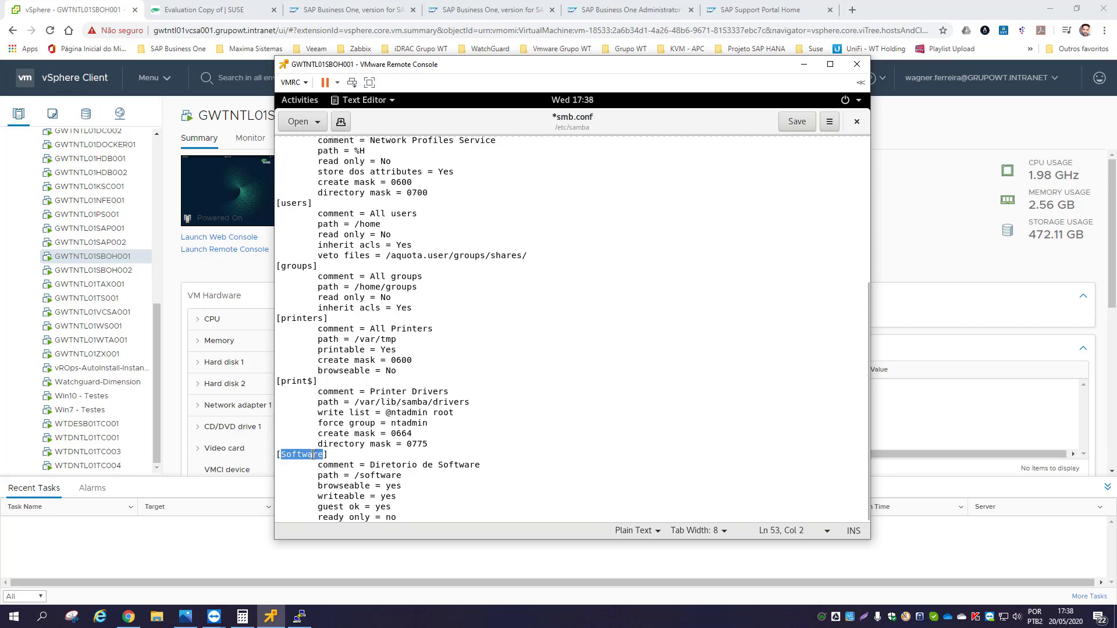
{"action": "left_click", "coordinate": [350, 486]}
{"action": "left_click_drag", "start_coordinate": [401, 476], "coordinate": [353, 475]}
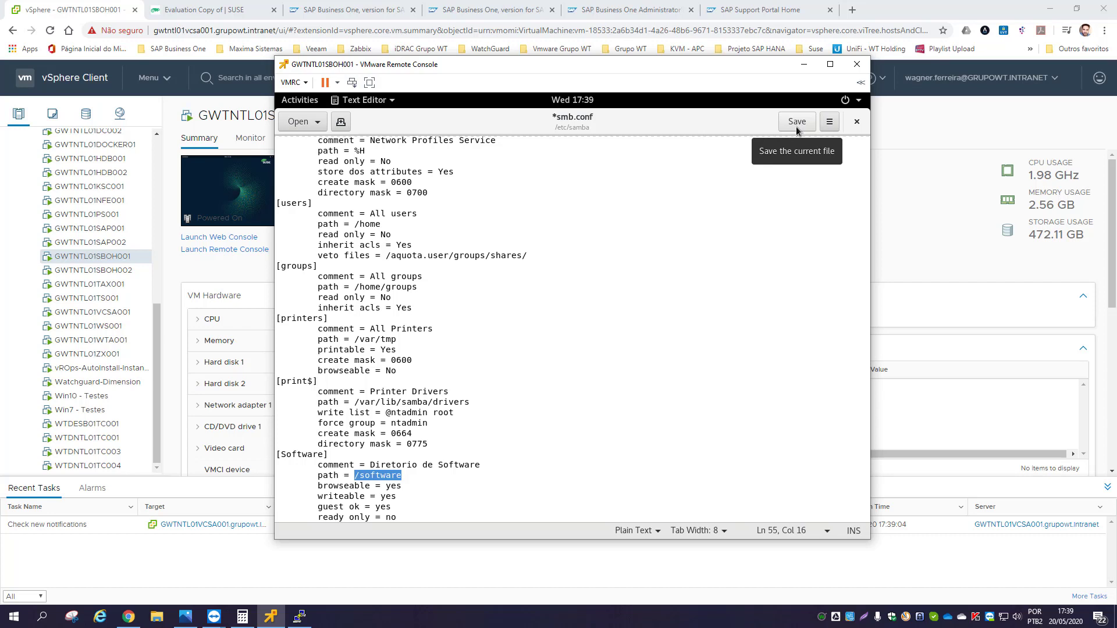
{"action": "left_click", "coordinate": [796, 127]}
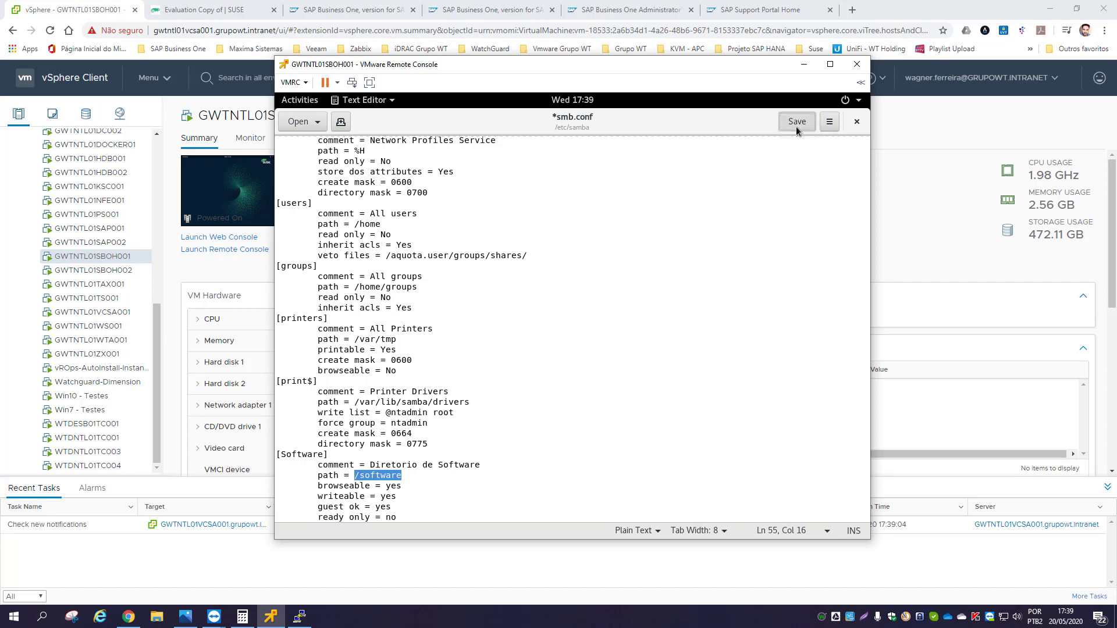
{"action": "left_click", "coordinate": [856, 123]}
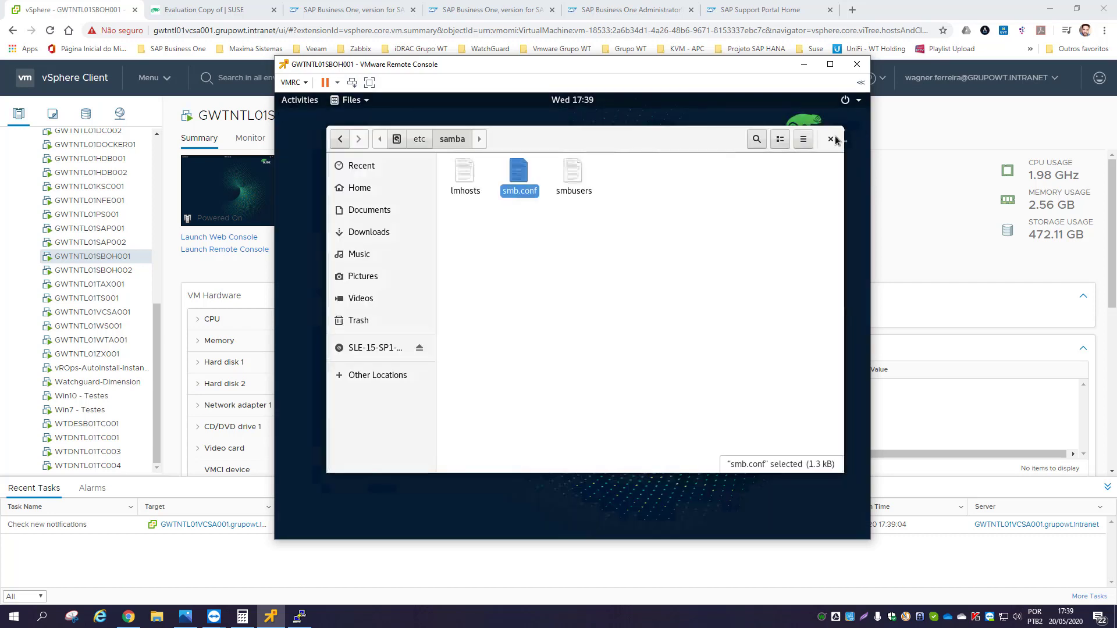
- Close Files, launch YaST Control Center and search its modules for 'service'
{"action": "left_click", "coordinate": [830, 140]}
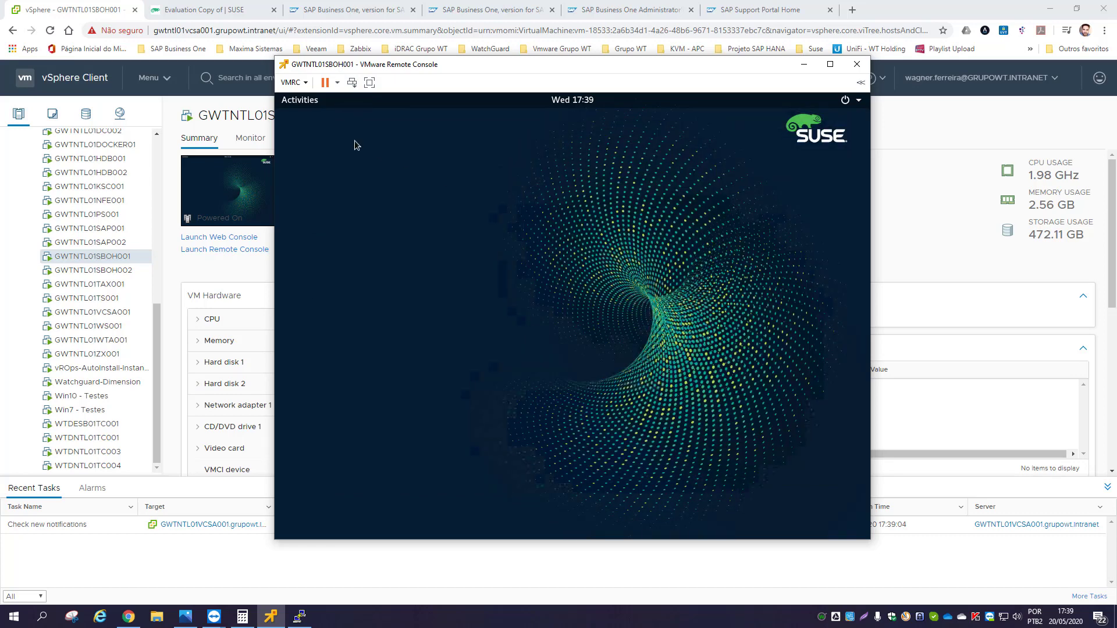
{"action": "left_click", "coordinate": [300, 106]}
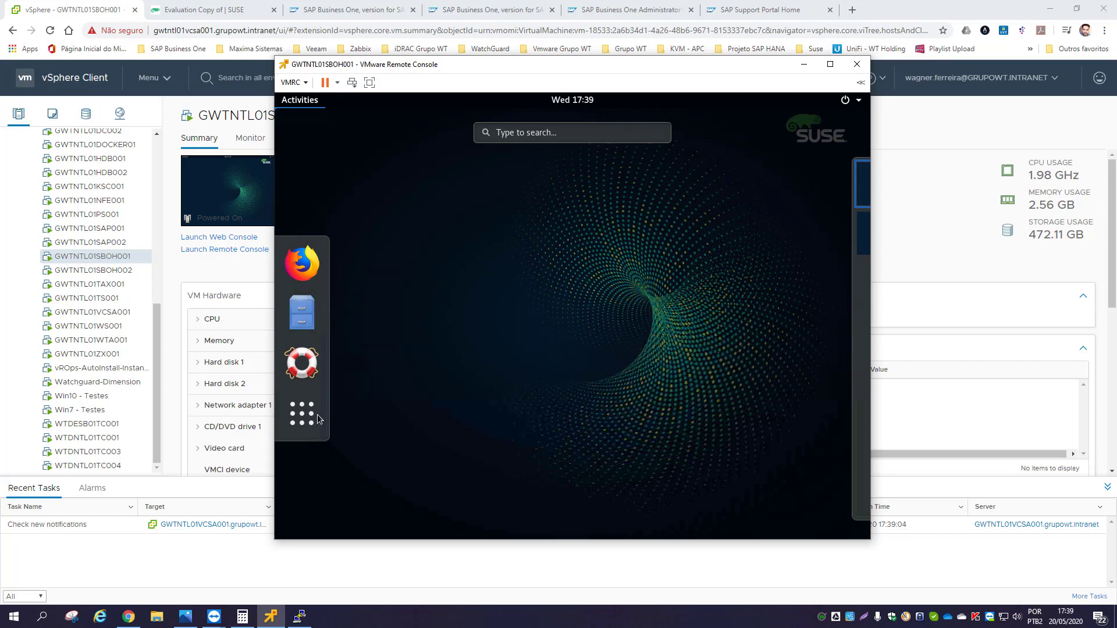
{"action": "key", "text": "super+a"}
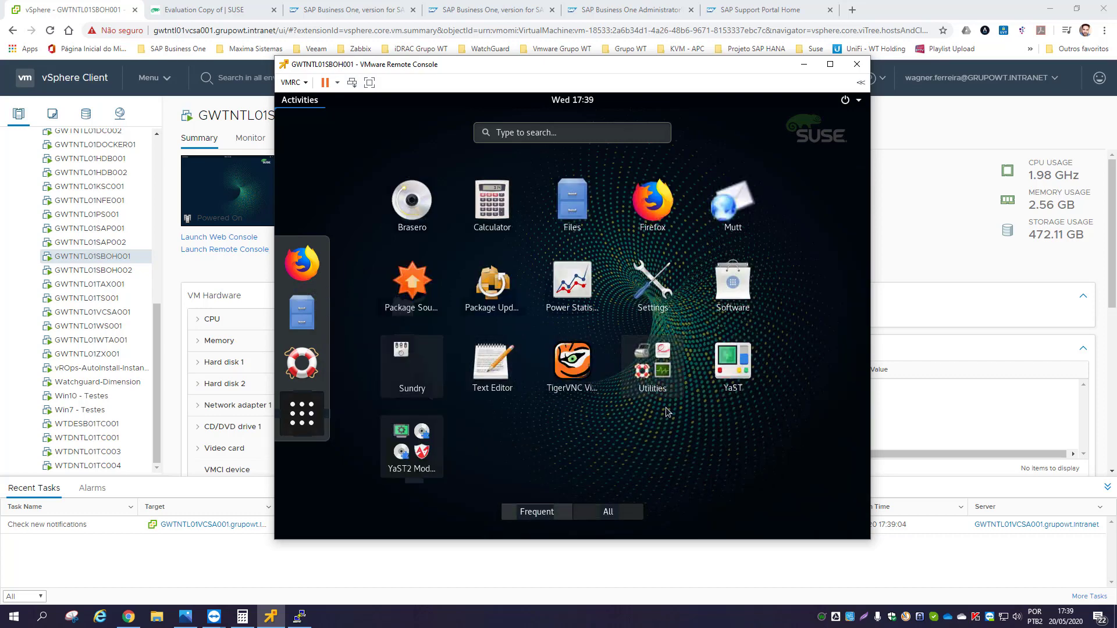
{"action": "left_click", "coordinate": [728, 366]}
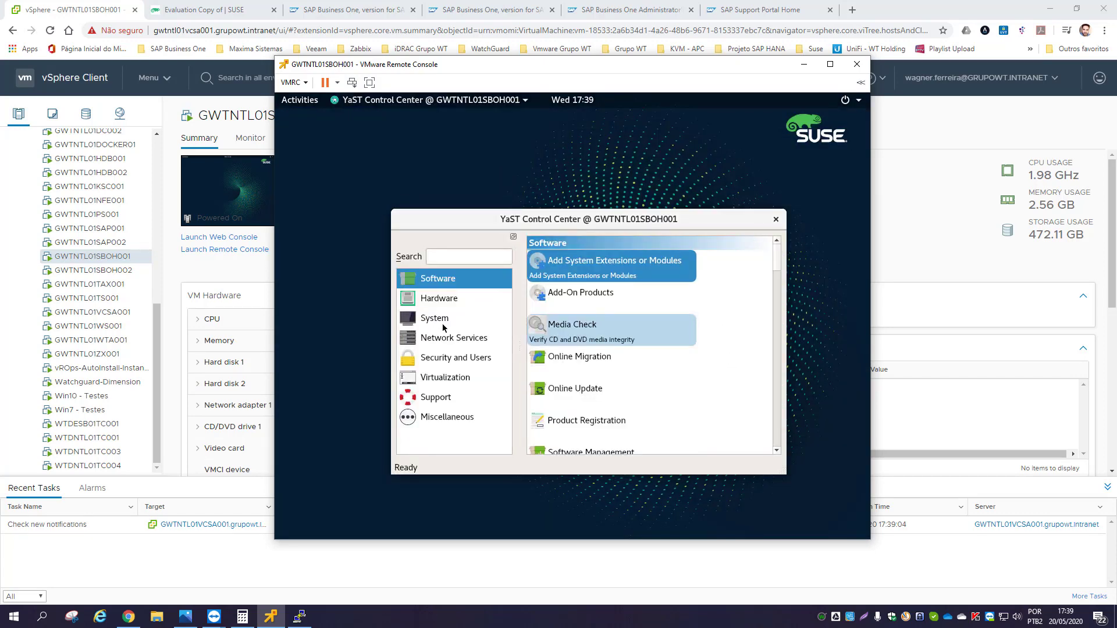
{"action": "left_click", "coordinate": [446, 340]}
{"action": "left_click", "coordinate": [441, 320]}
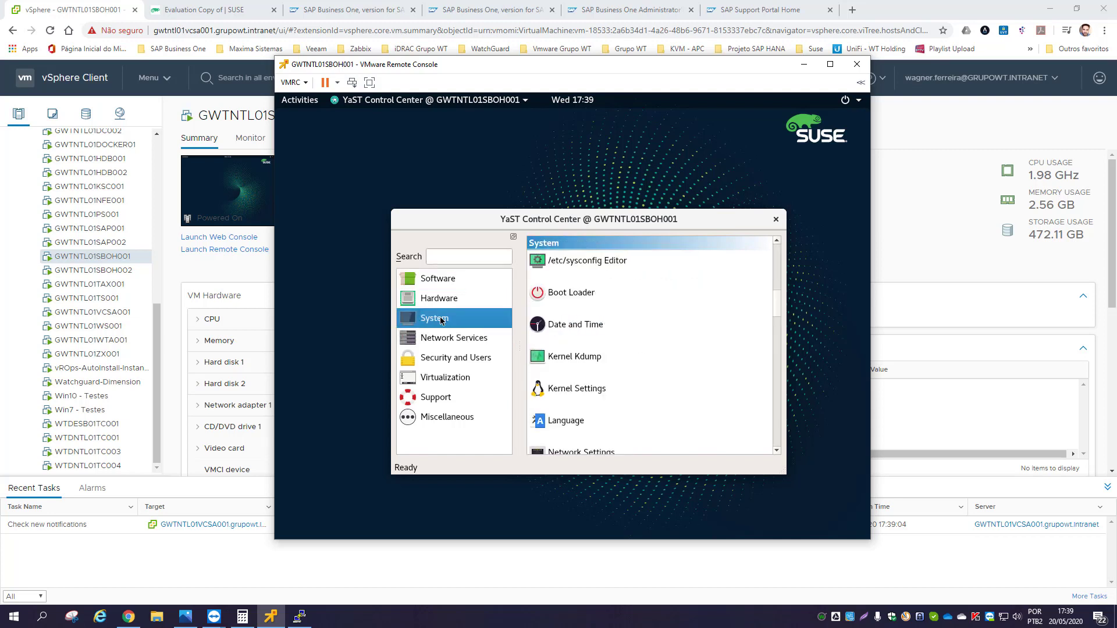
{"action": "left_click", "coordinate": [451, 256]}
{"action": "type", "text": "ser"}
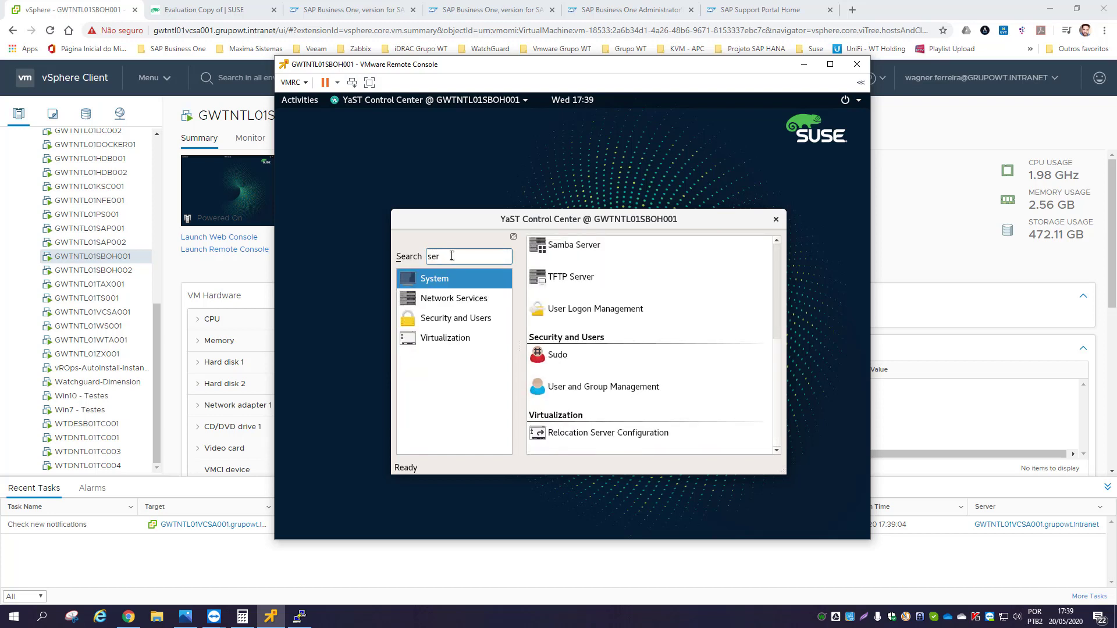
{"action": "type", "text": "vice"}
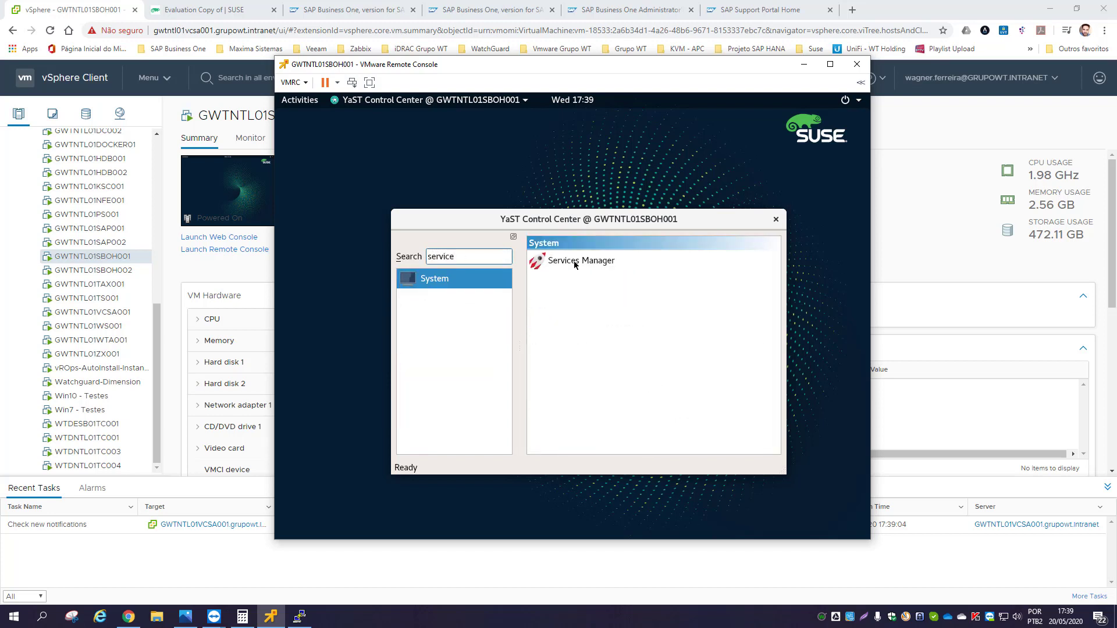
- In Services Manager, set the smb Samba service start mode to On Boot
{"action": "left_click", "coordinate": [575, 264]}
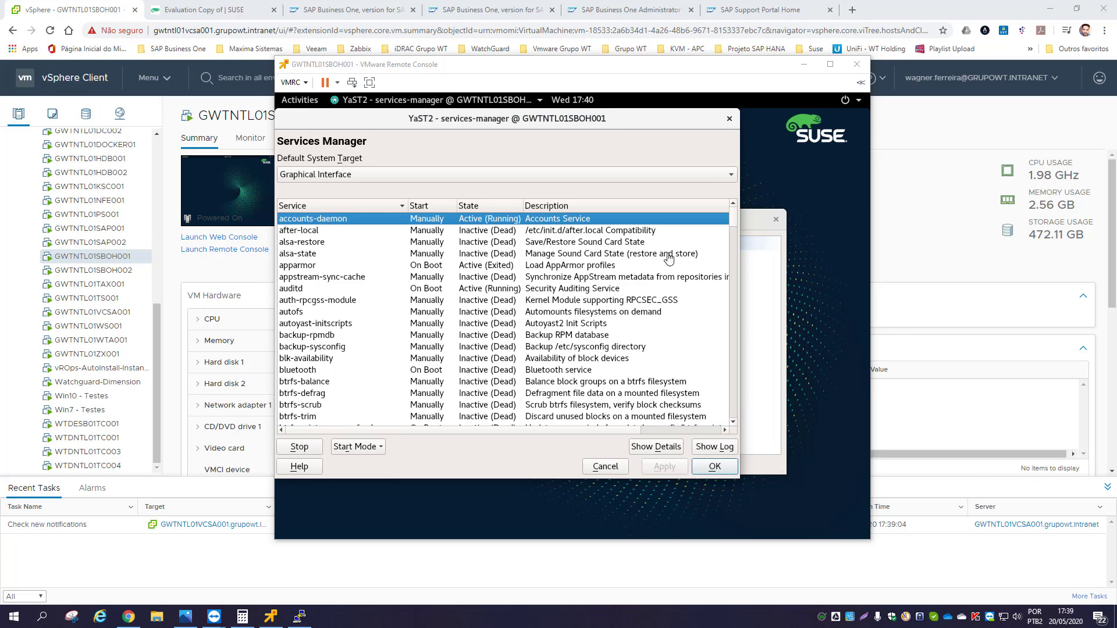
{"action": "left_click", "coordinate": [732, 217]}
{"action": "left_click_drag", "start_coordinate": [729, 307], "coordinate": [727, 344]}
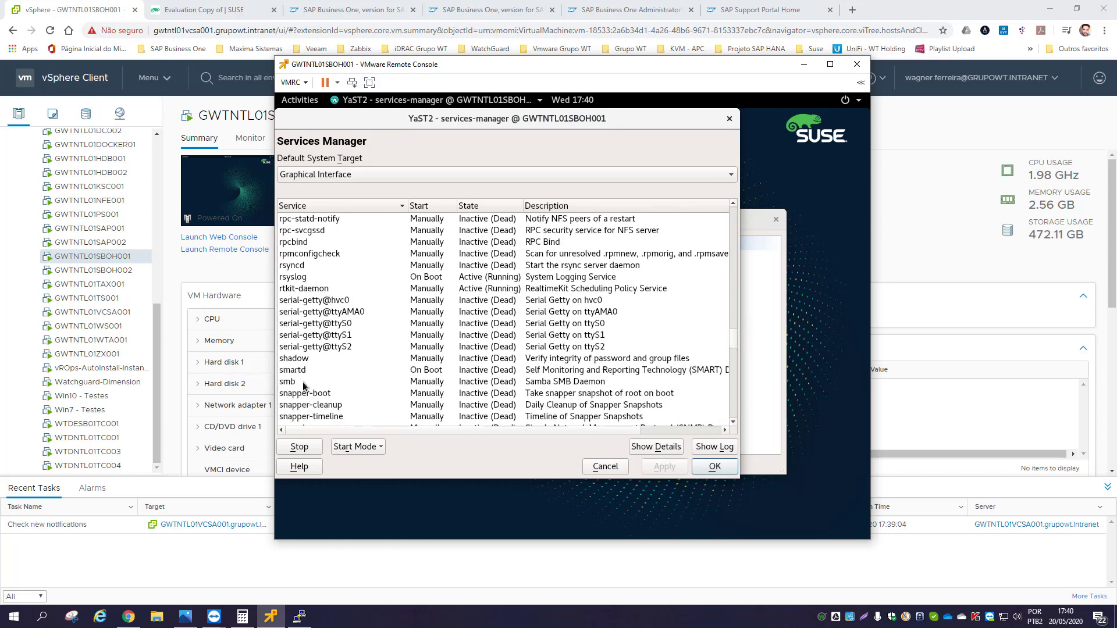
{"action": "left_click", "coordinate": [440, 387]}
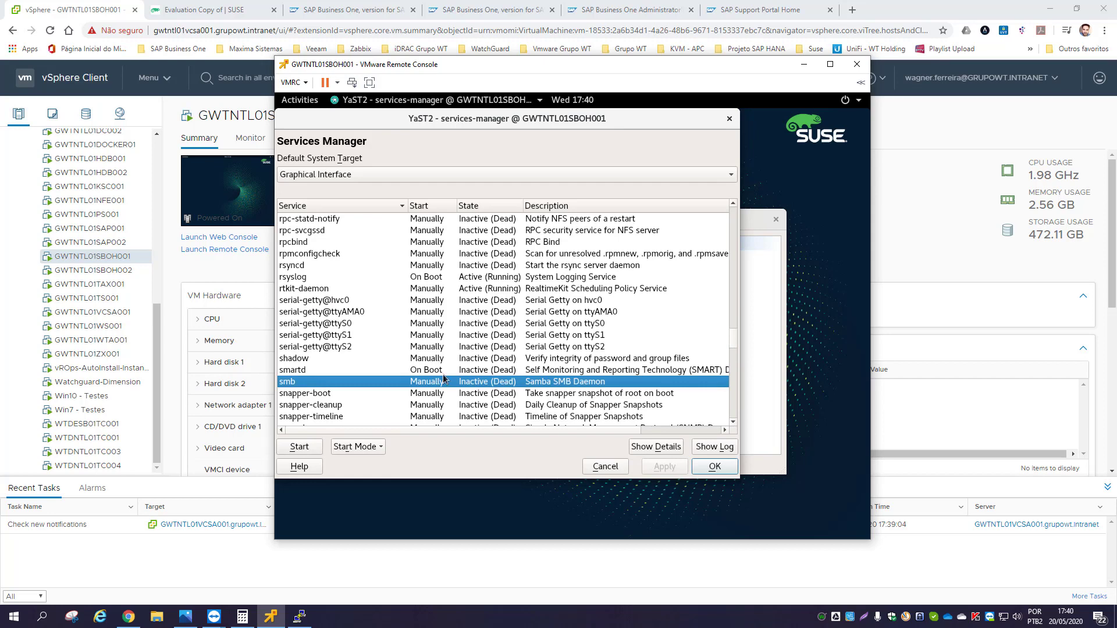
{"action": "left_click", "coordinate": [373, 448]}
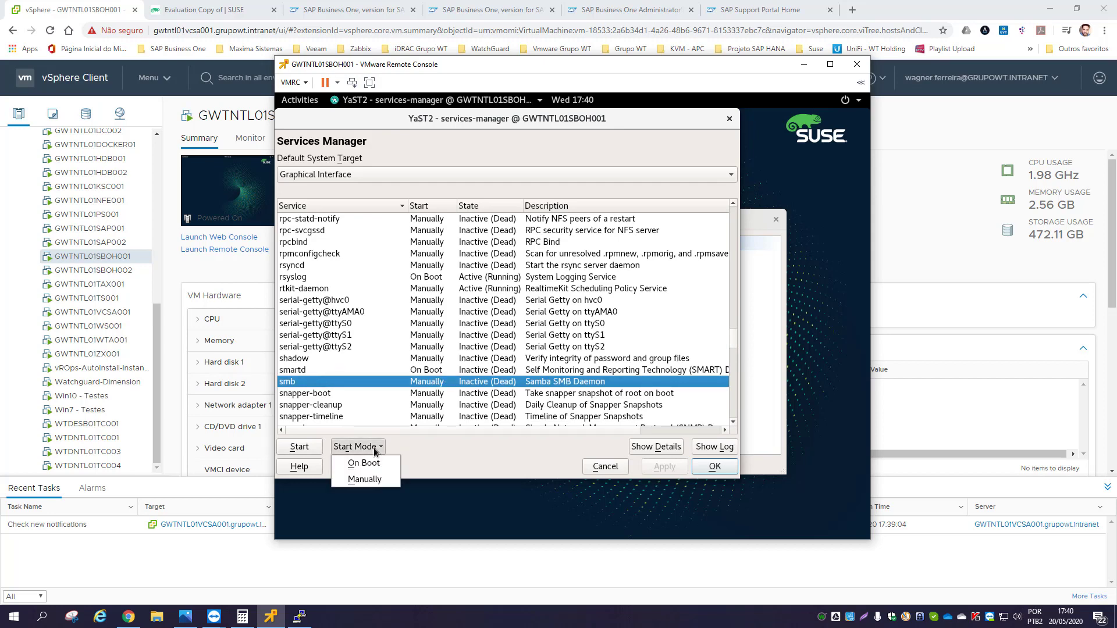
{"action": "left_click", "coordinate": [375, 465]}
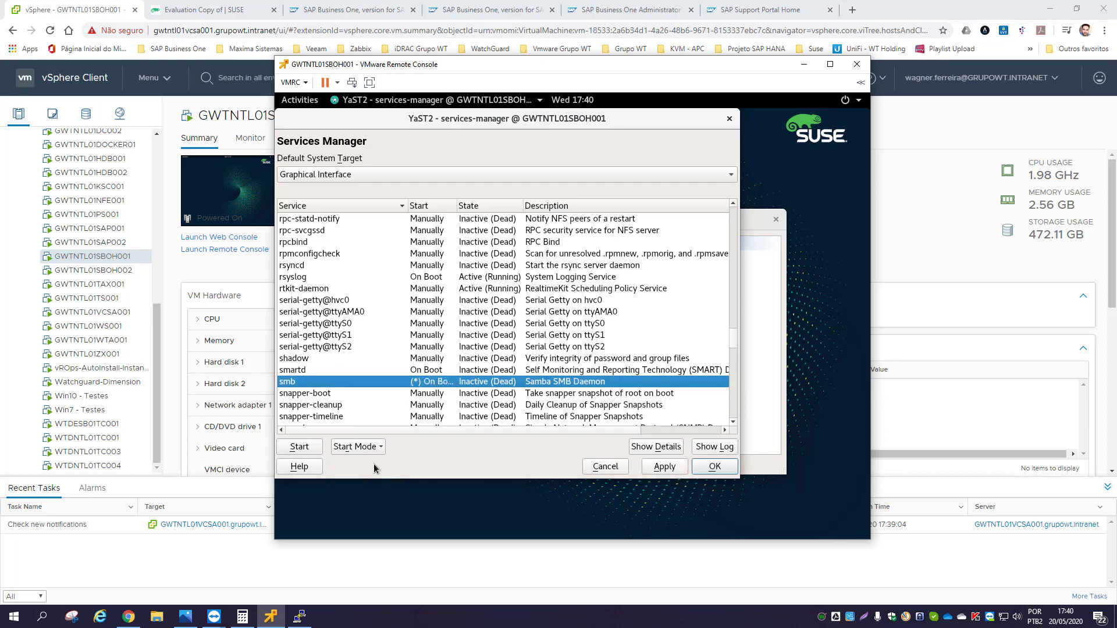
- Start the smb daemon, apply and confirm the changes, and close YaST
{"action": "left_click", "coordinate": [312, 445]}
{"action": "left_click", "coordinate": [663, 467]}
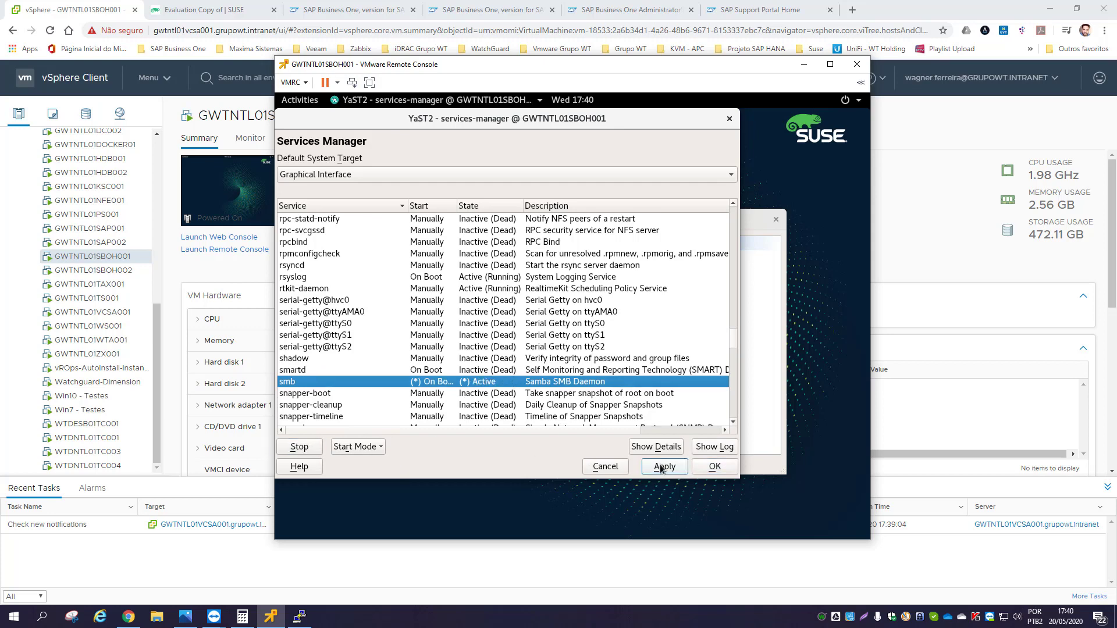
{"action": "left_click", "coordinate": [618, 380]}
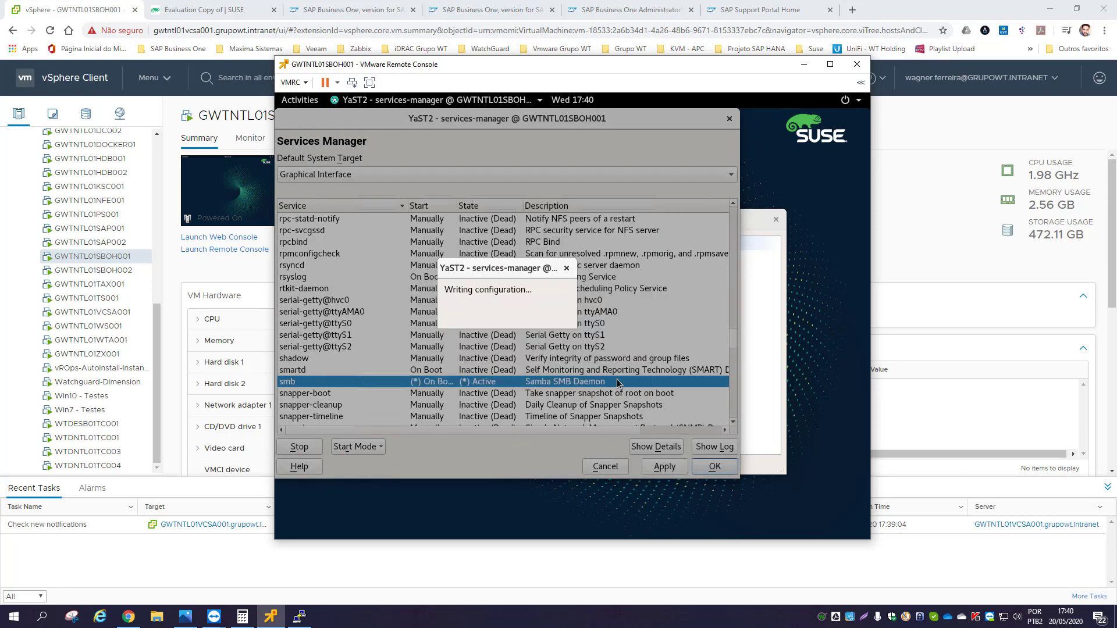
{"action": "left_click", "coordinate": [715, 468]}
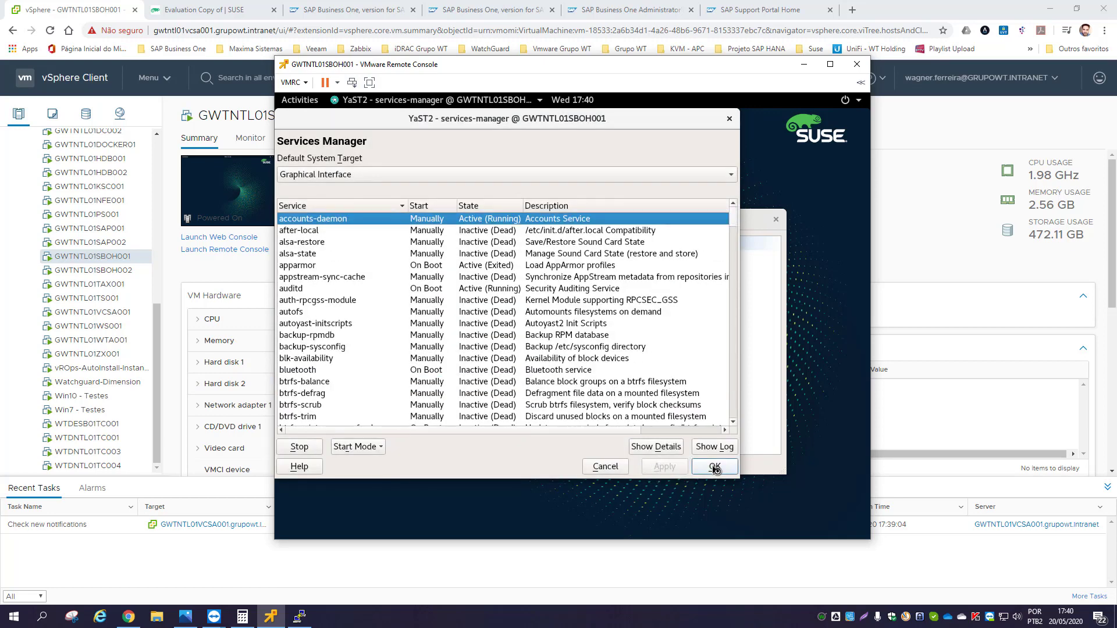
{"action": "left_click", "coordinate": [715, 468]}
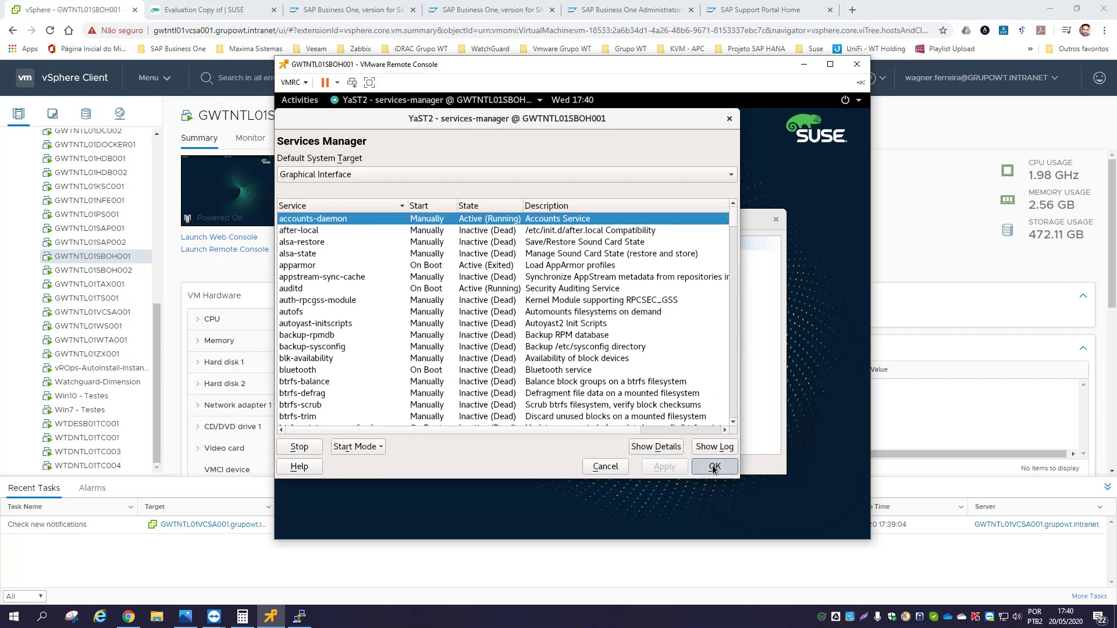
{"action": "left_click", "coordinate": [775, 221]}
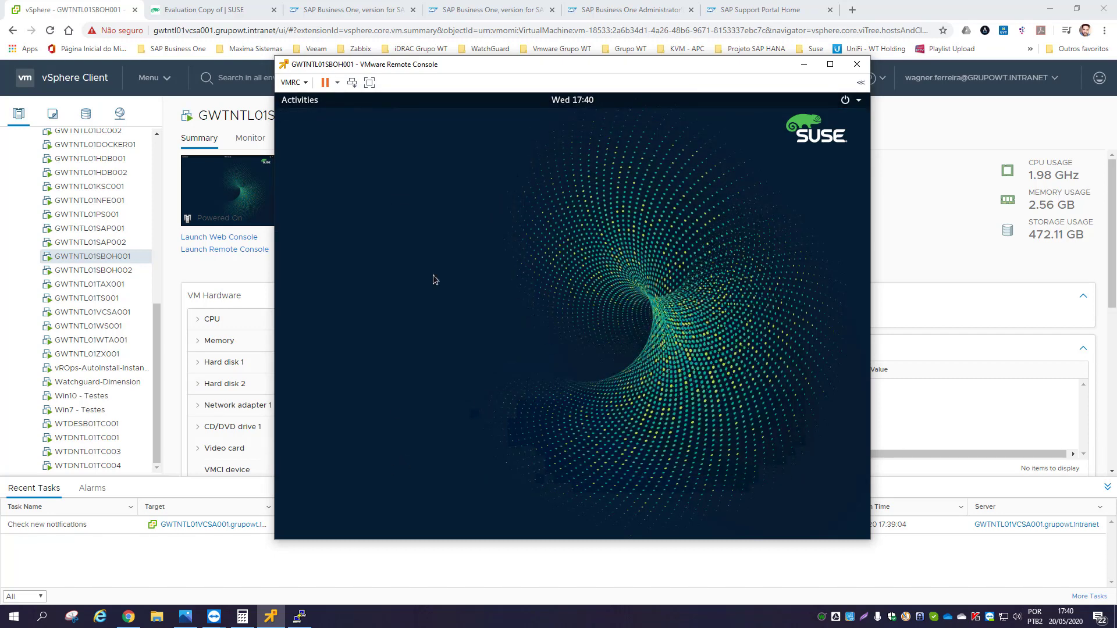
{"action": "left_click", "coordinate": [217, 619]}
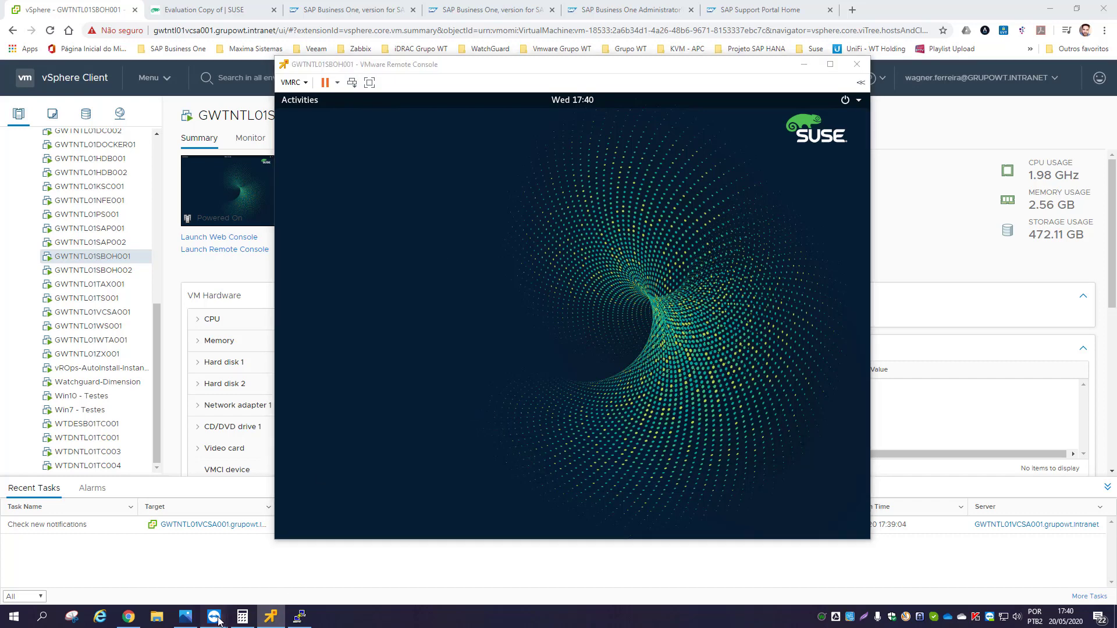
- In the remote Windows session, open \\10.0.0.20 via Run and enter the Software share
{"action": "left_click", "coordinate": [248, 570]}
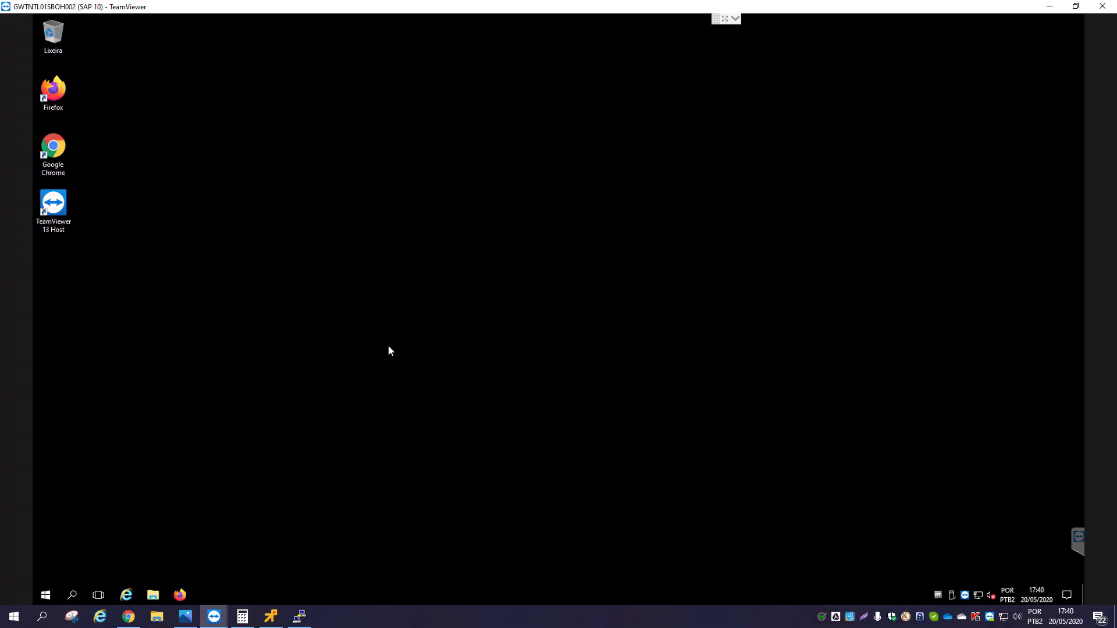
{"action": "right_click", "coordinate": [45, 599]}
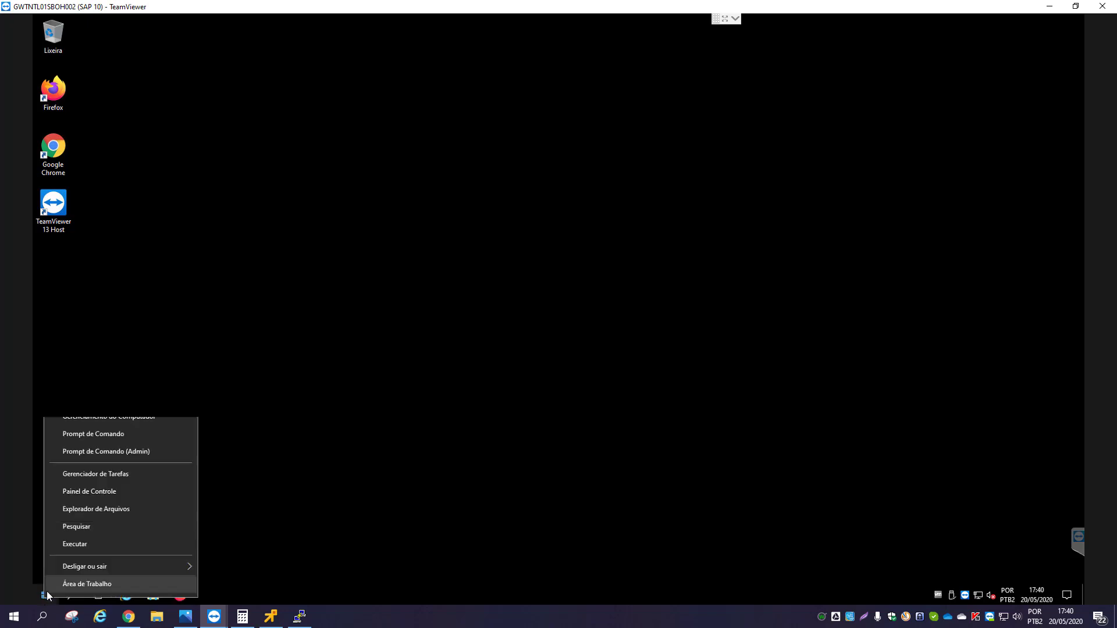
{"action": "left_click", "coordinate": [80, 549]}
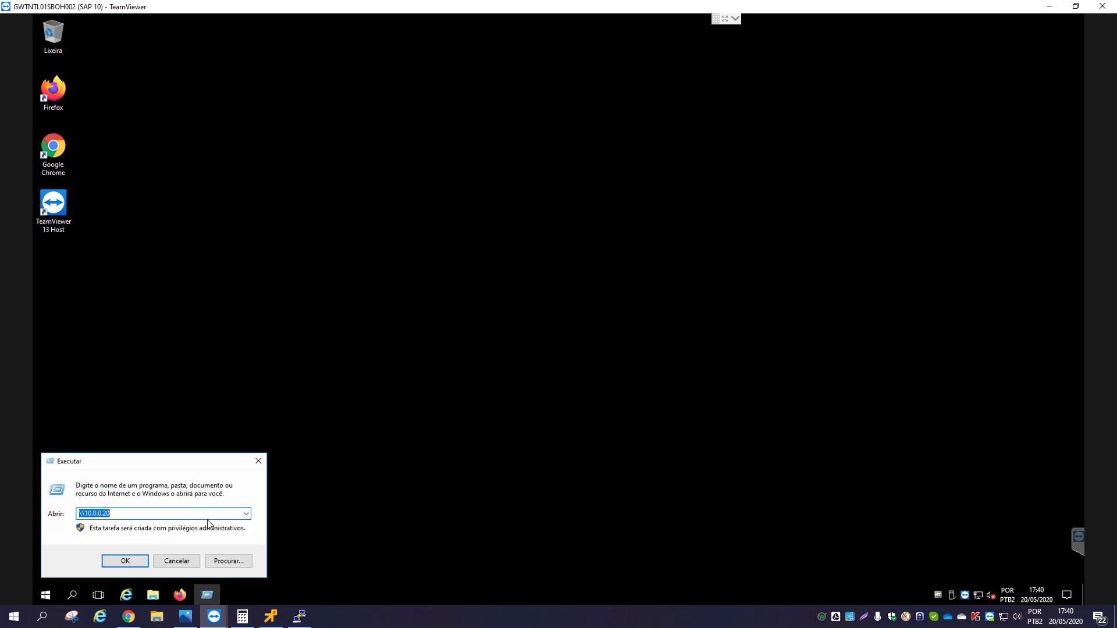
{"action": "left_click", "coordinate": [158, 514]}
{"action": "key", "text": "Return"}
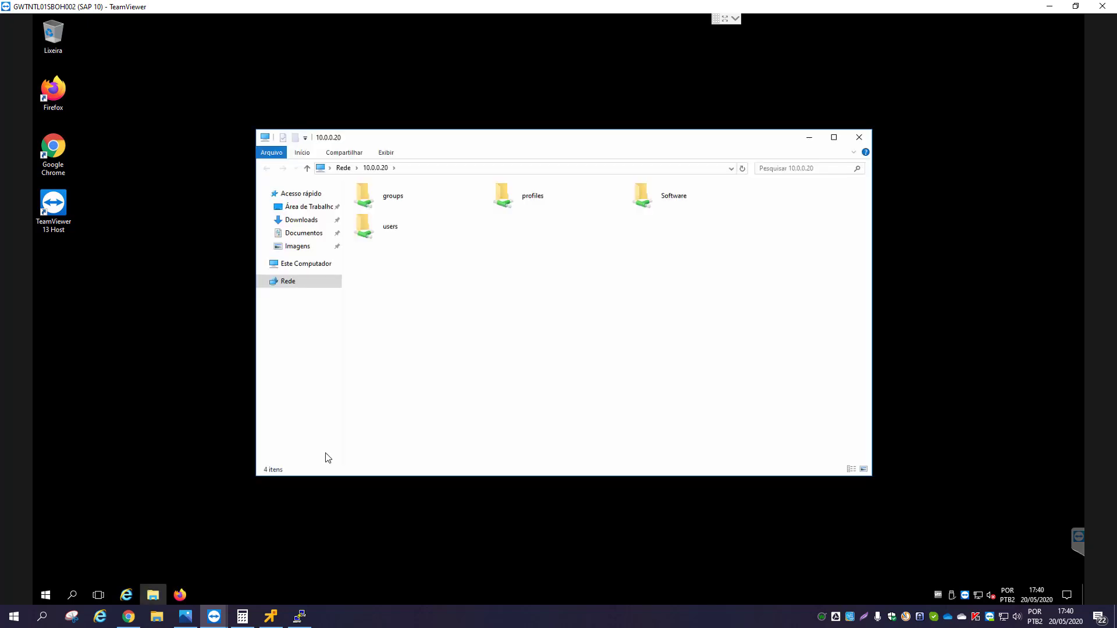
{"action": "double_click", "coordinate": [664, 195]}
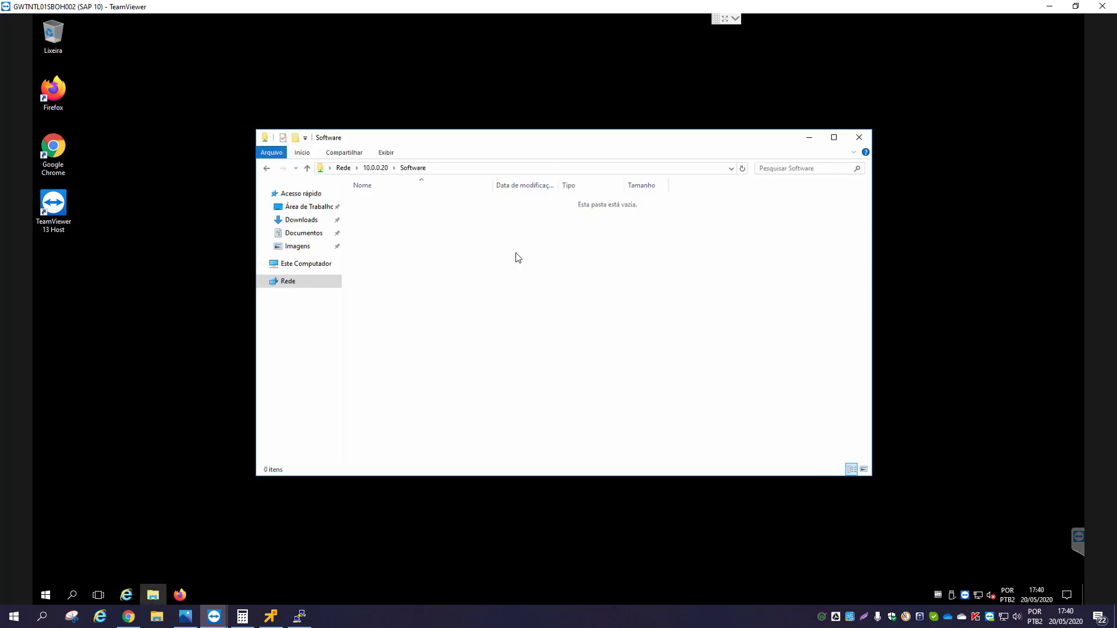
- Create and delete a 'Nova pasta' test folder in Software, then close Explorer and minimize TeamViewer
{"action": "right_click", "coordinate": [445, 268]}
{"action": "mouse_move", "coordinate": [526, 371]}
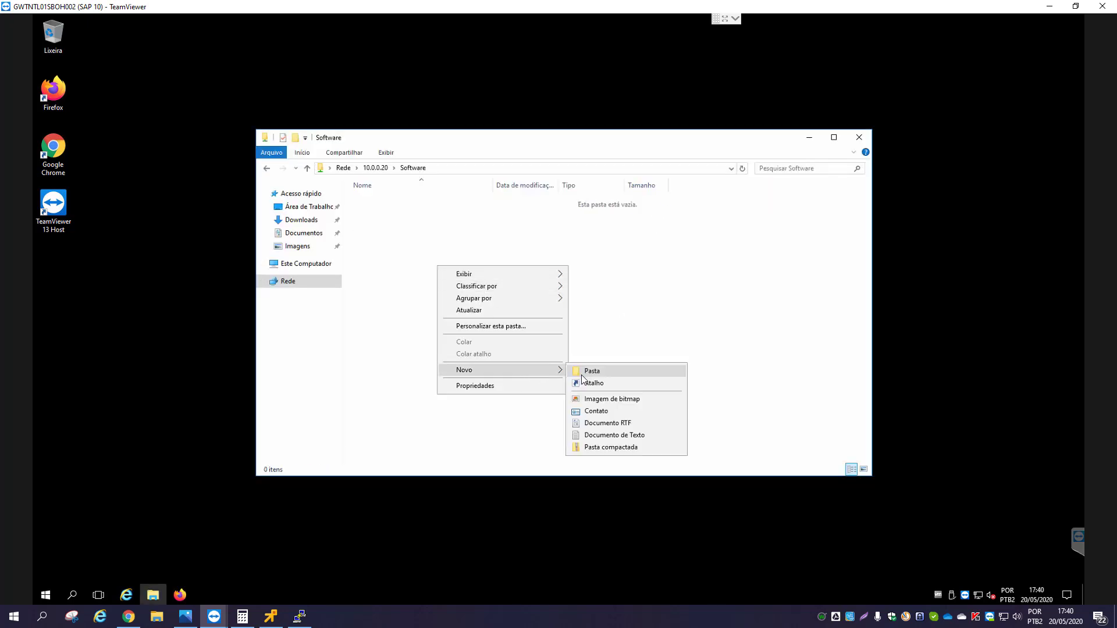
{"action": "left_click", "coordinate": [587, 372]}
{"action": "key", "text": "Return"}
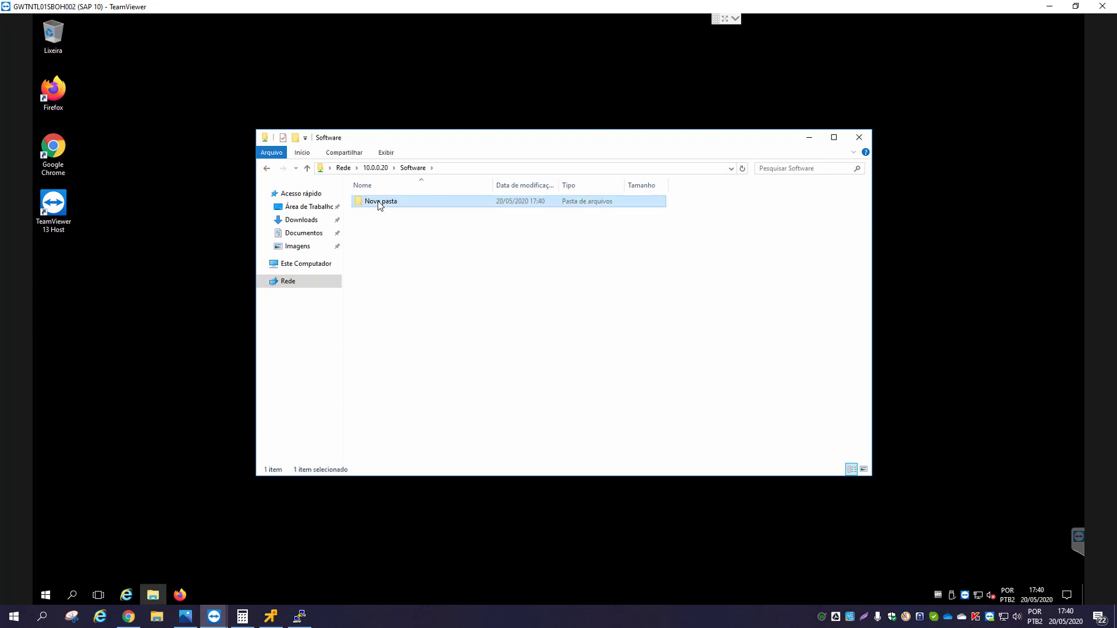
{"action": "left_click", "coordinate": [380, 205]}
{"action": "key", "text": "Delete"}
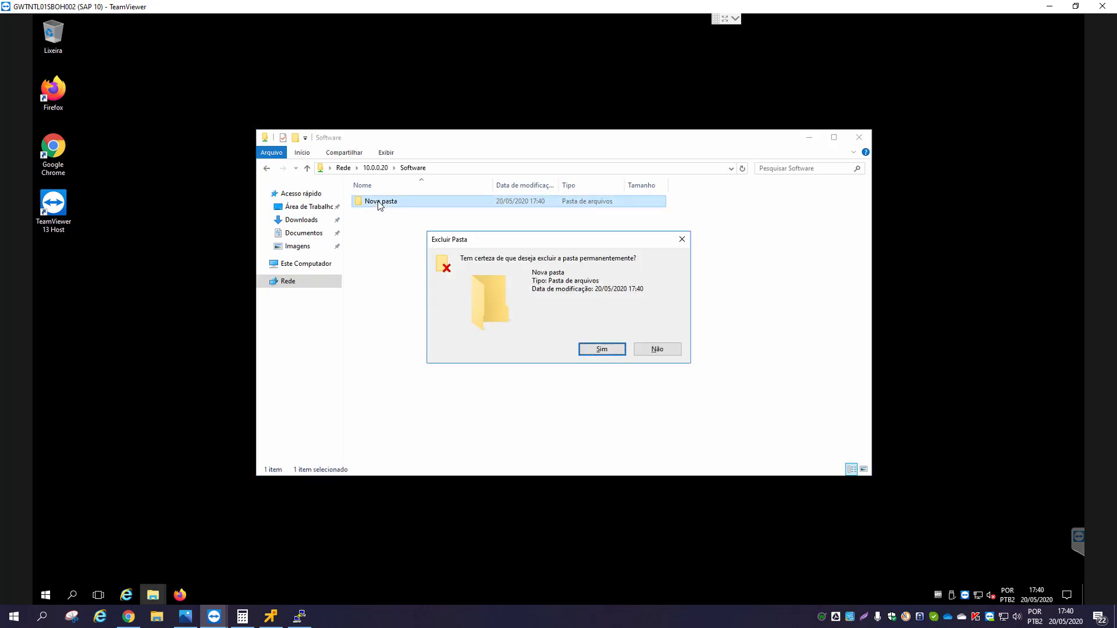
{"action": "key", "text": "Return"}
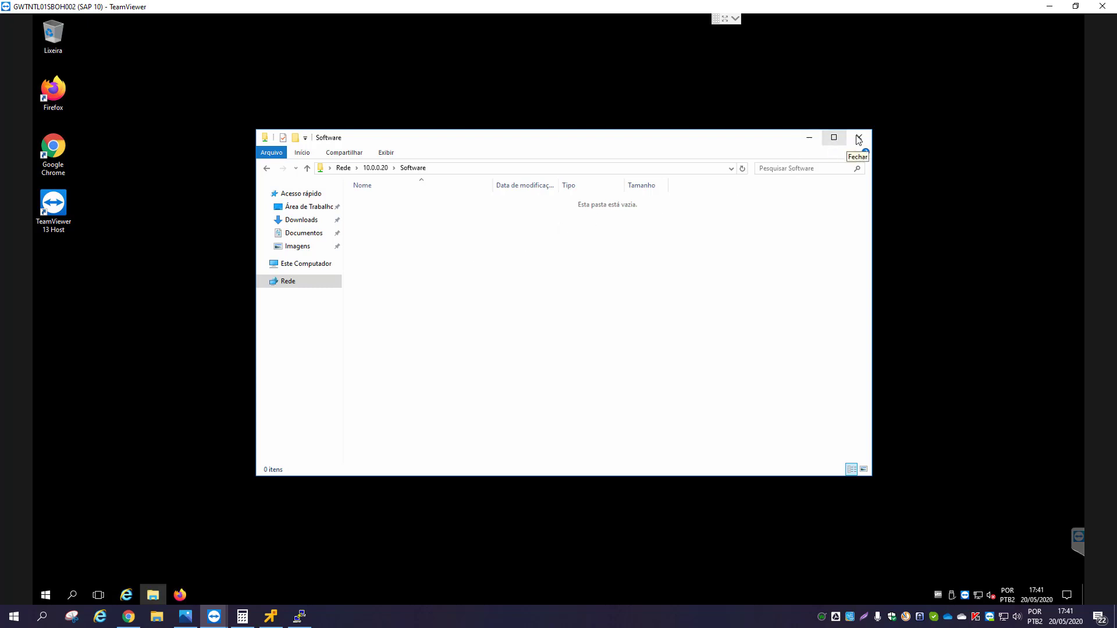
{"action": "left_click", "coordinate": [859, 138]}
{"action": "left_click", "coordinate": [1049, 6]}
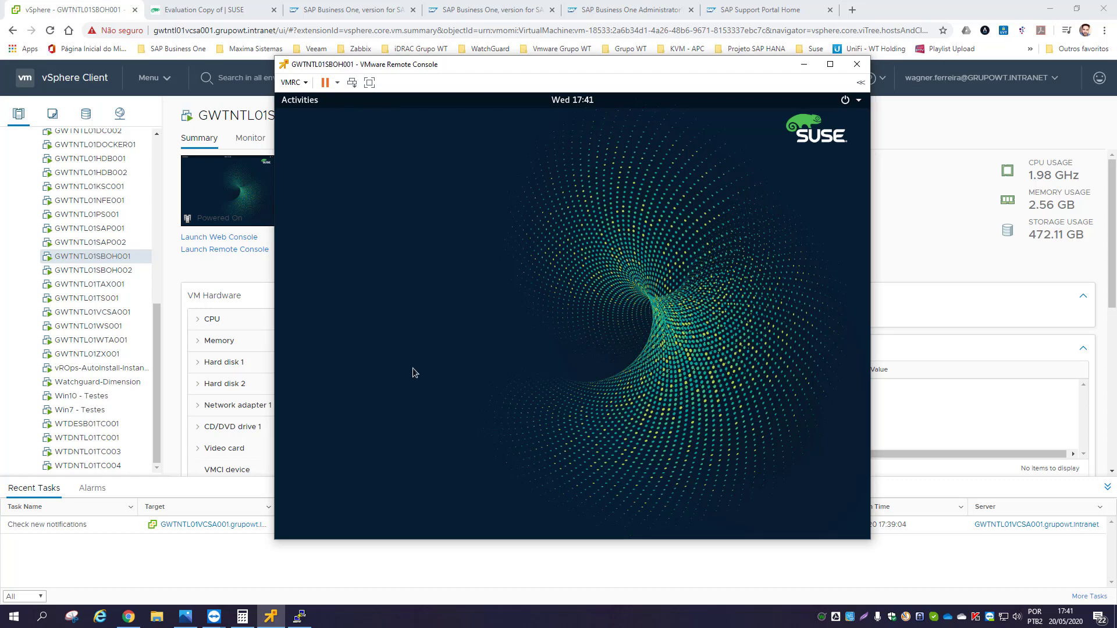
- Run zypper update in the terminal and confirm upgrading evince-plugin-psdocument
{"action": "left_click", "coordinate": [302, 619]}
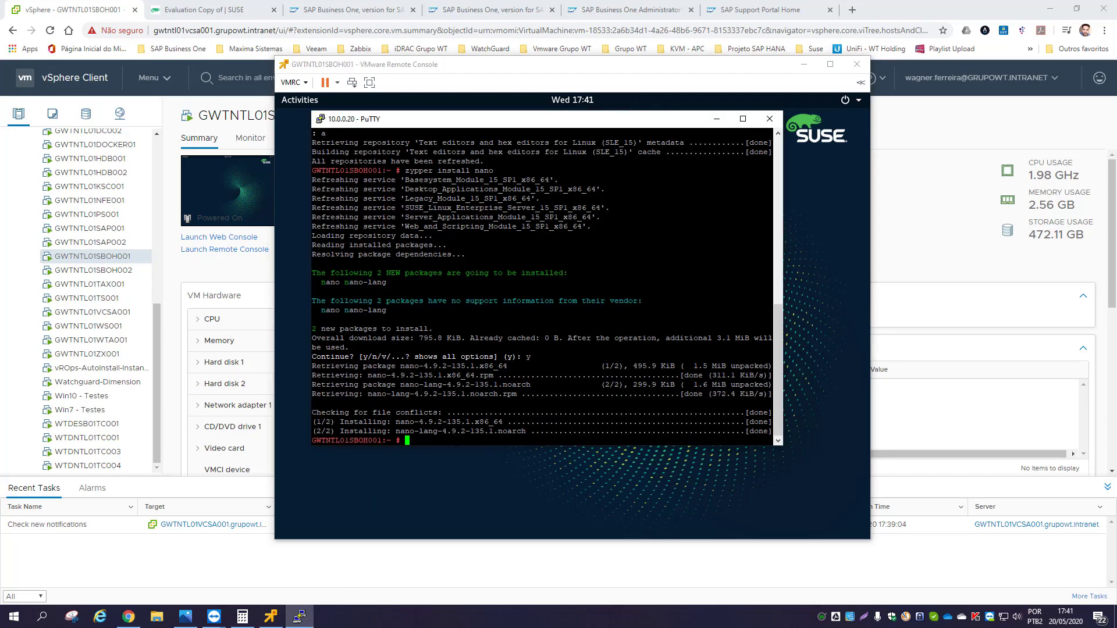
{"action": "key", "text": "ctrl+l"}
{"action": "type", "text": "zypper "}
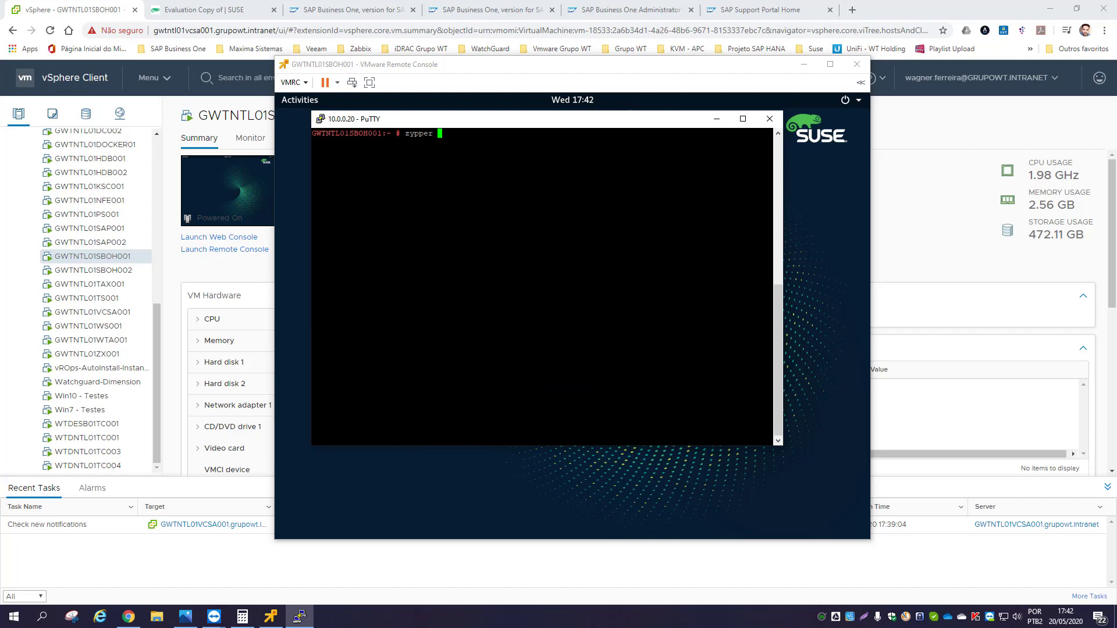
{"action": "type", "text": "update"}
{"action": "key", "text": "Return"}
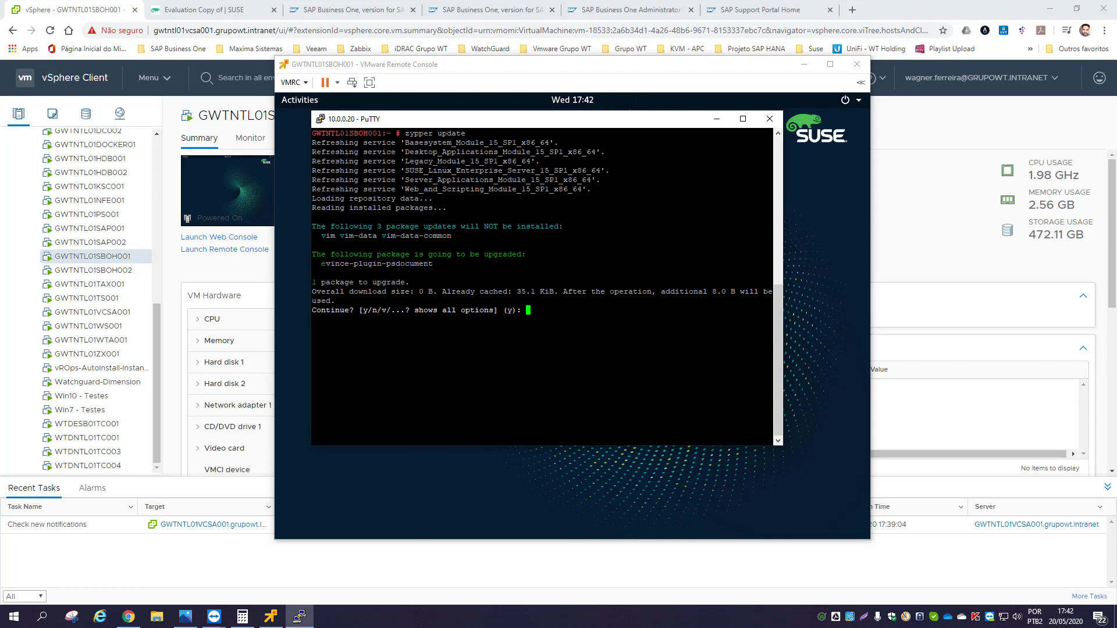
{"action": "type", "text": "y"}
{"action": "key", "text": "Return"}
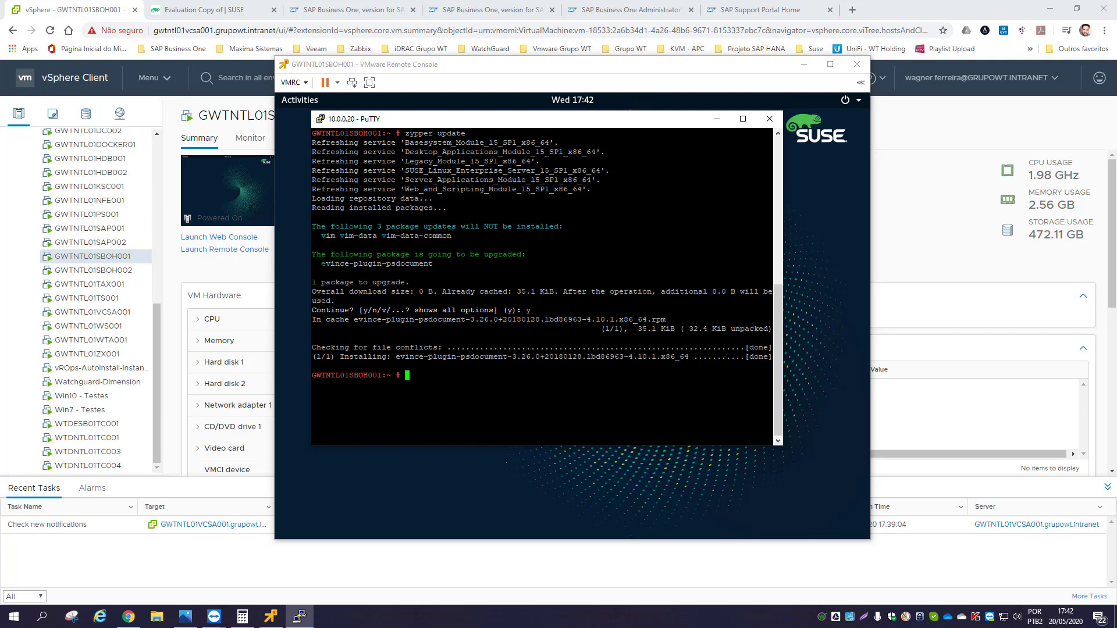
- Run zypper install libgcc_s1 libstdc++6 libatomic1
{"action": "left_click", "coordinate": [717, 119]}
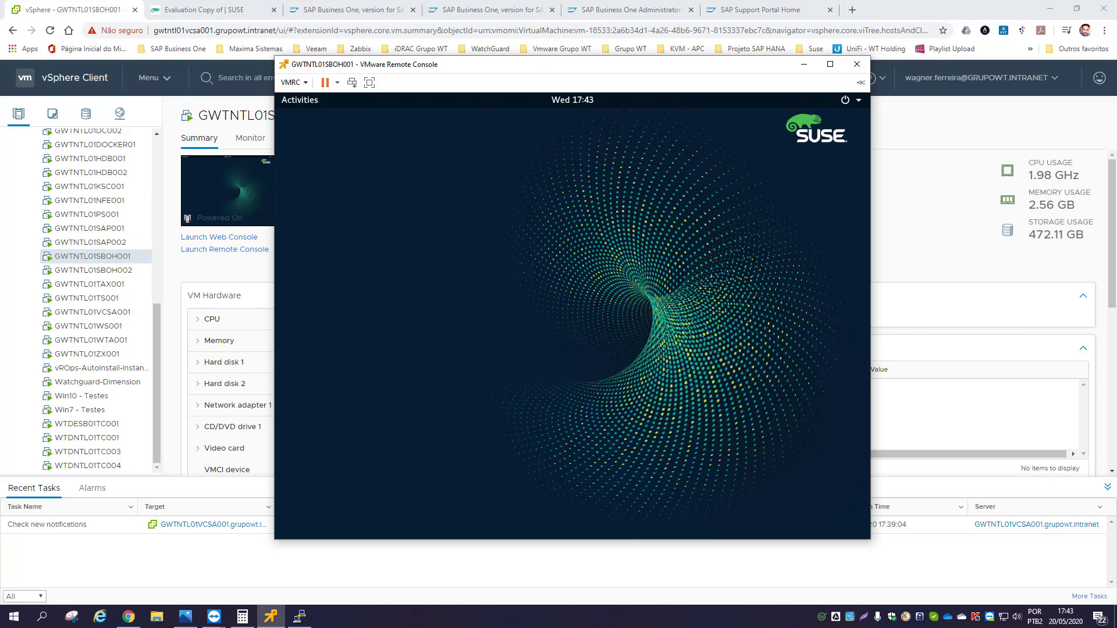
{"action": "left_click", "coordinate": [299, 615]}
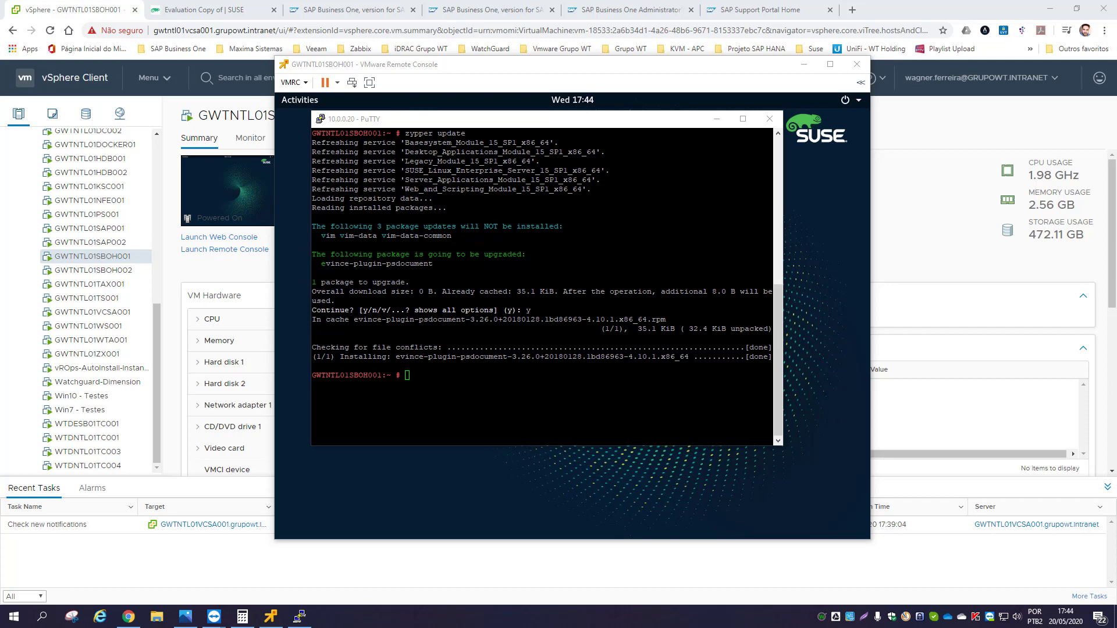
{"action": "type", "text": "zypper install libgcc_s1 libstdc++6 libatomic1"}
{"action": "key", "text": "Return"}
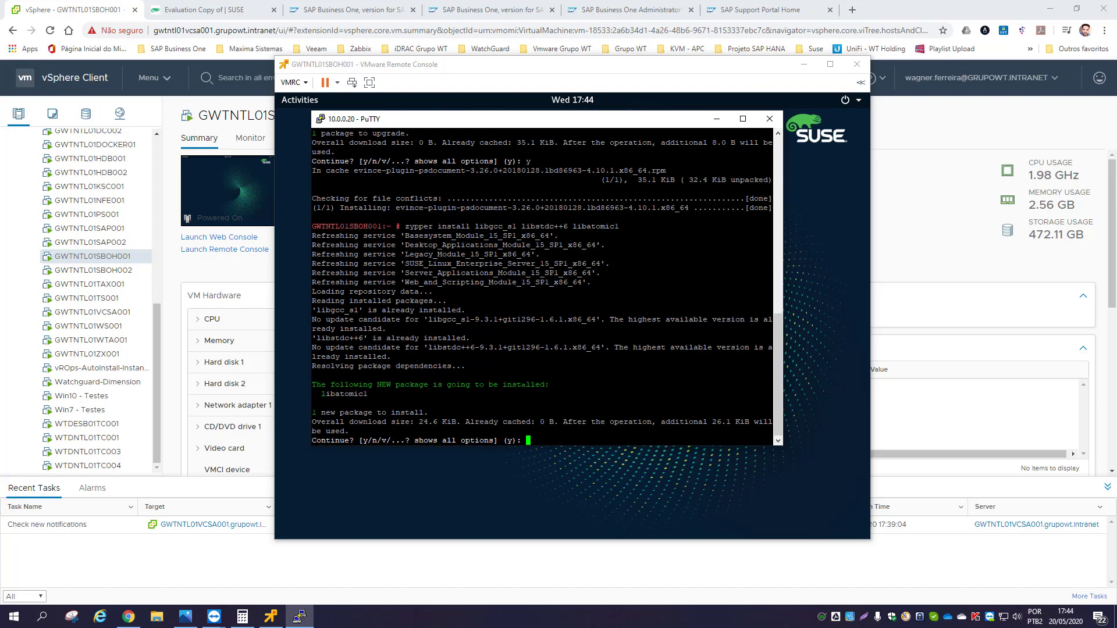
- Confirm installing libatomic1, then install insserv-compat with zypper install inserv
{"action": "type", "text": "y"}
{"action": "key", "text": "Return"}
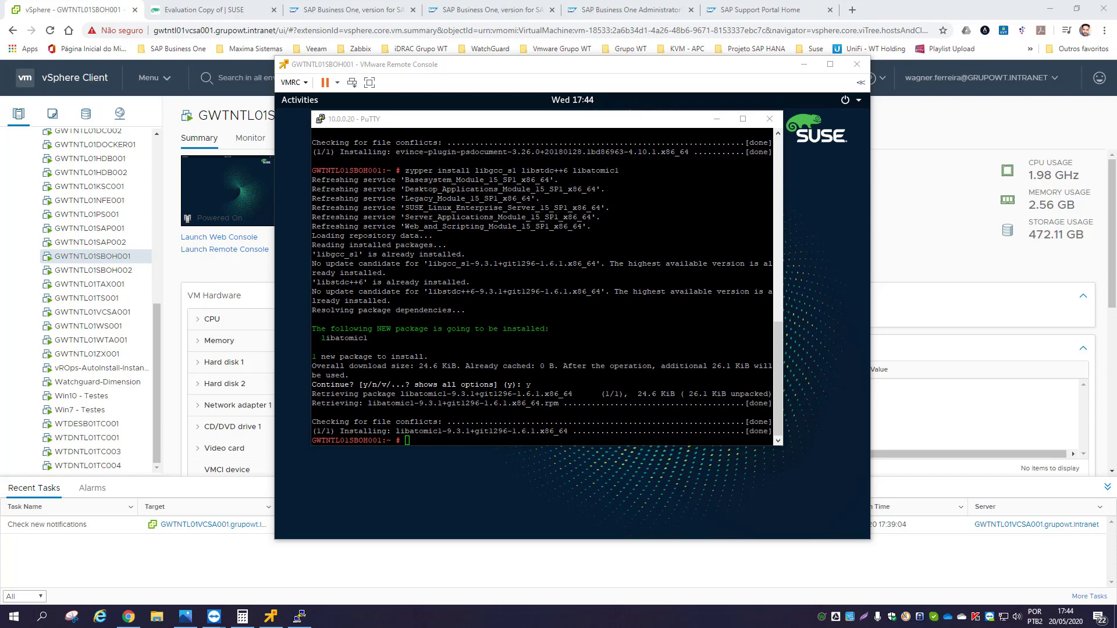
{"action": "key", "text": "alt+Tab"}
{"action": "type", "text": "zypper install inserv"}
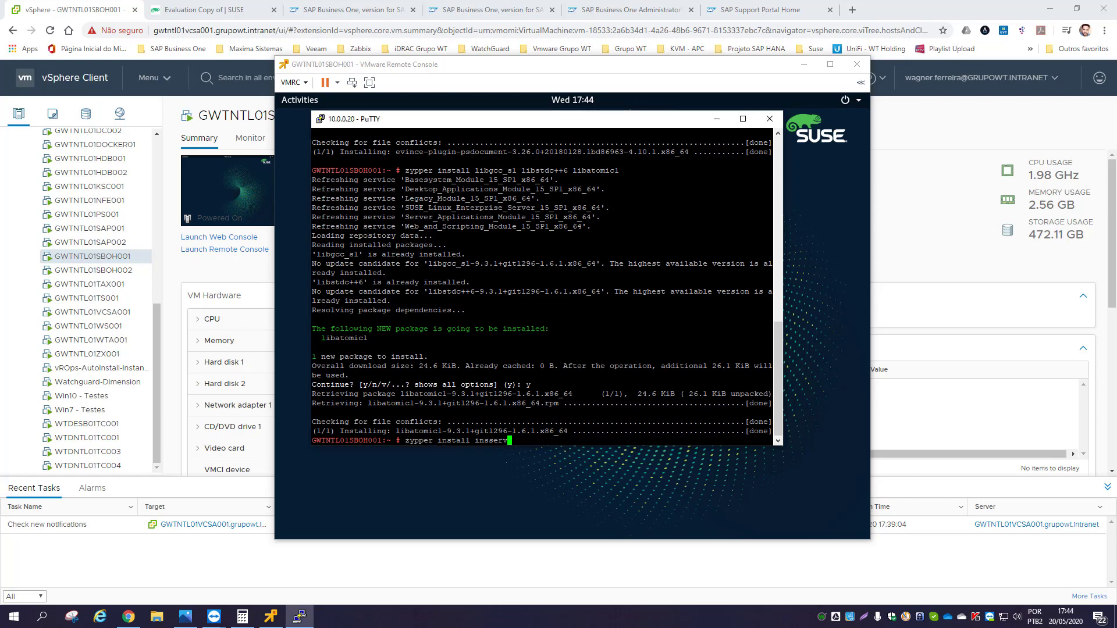
{"action": "key", "text": "Return"}
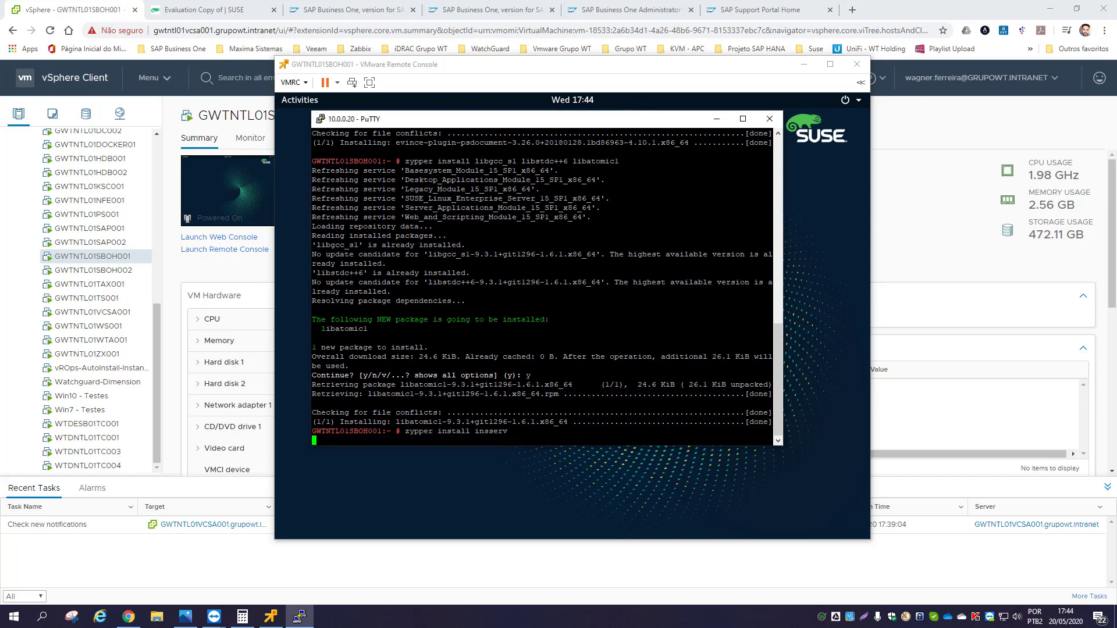
{"action": "type", "text": "y"}
{"action": "key", "text": "Return"}
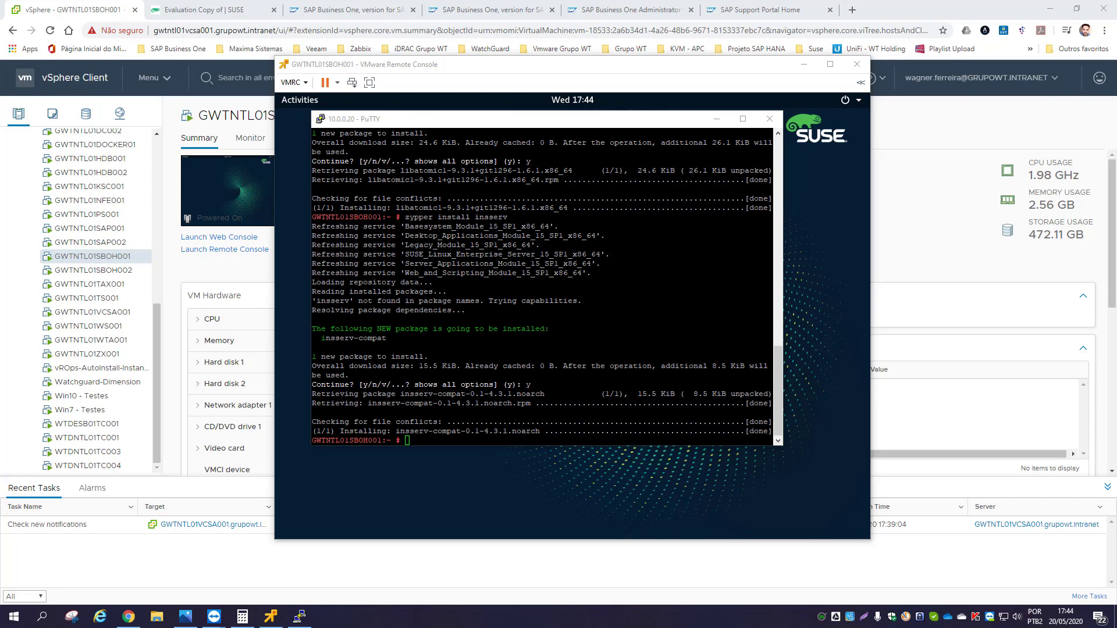
- Install the bc package with zypper
{"action": "right_click", "coordinate": [422, 442]}
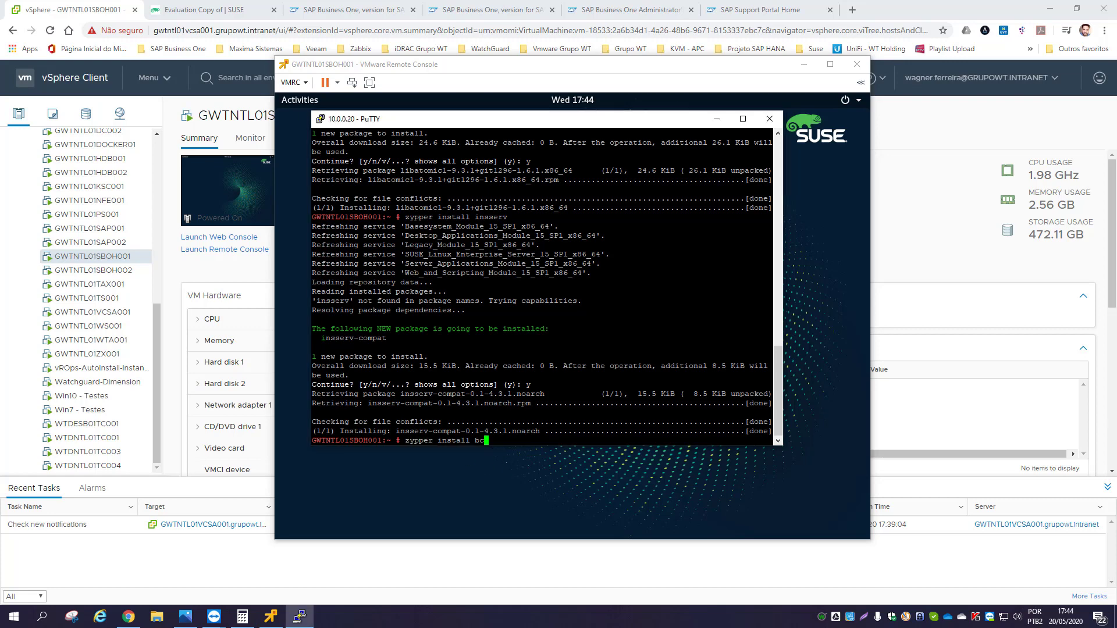
{"action": "key", "text": "Return"}
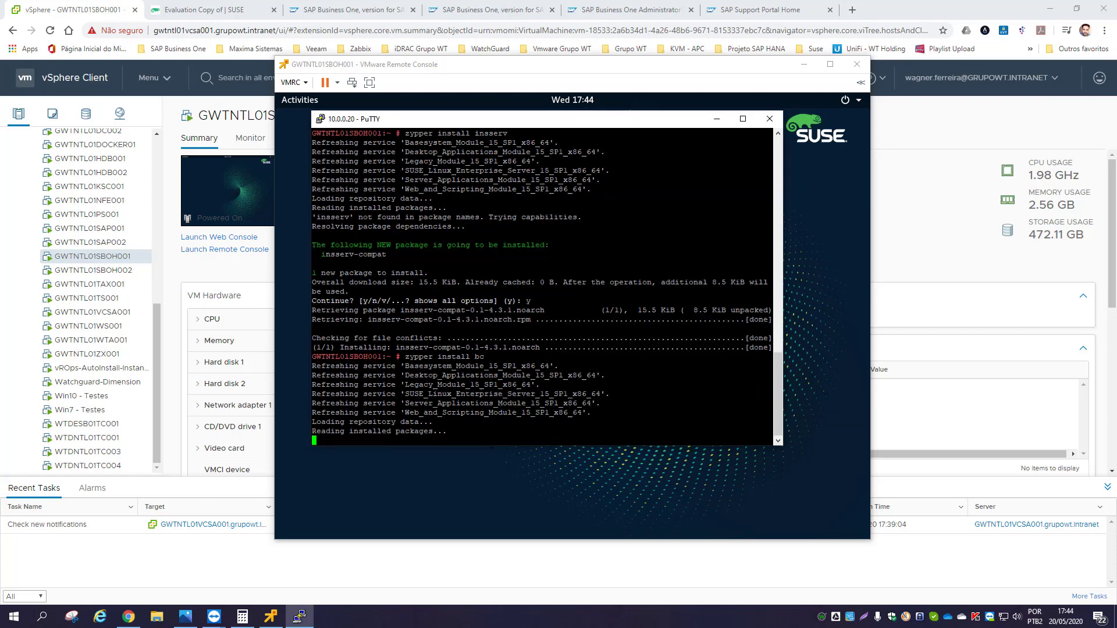
{"action": "type", "text": "y"}
{"action": "key", "text": "Return"}
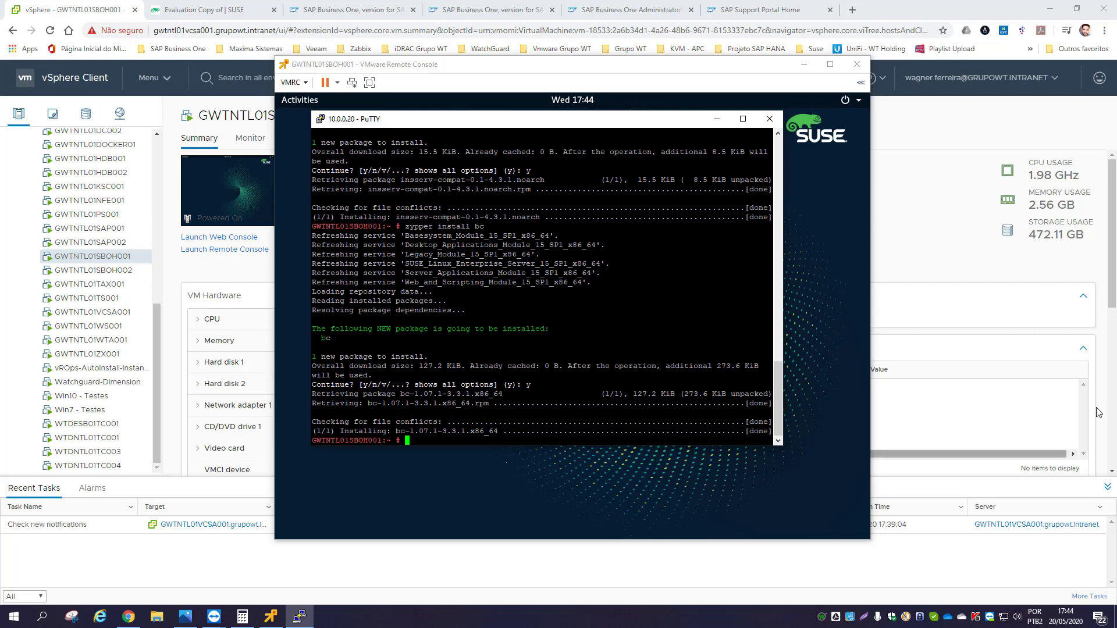
- Run zypper install glibc-i18ndata and confirm the installation
{"action": "key", "text": "ctrl+alt"}
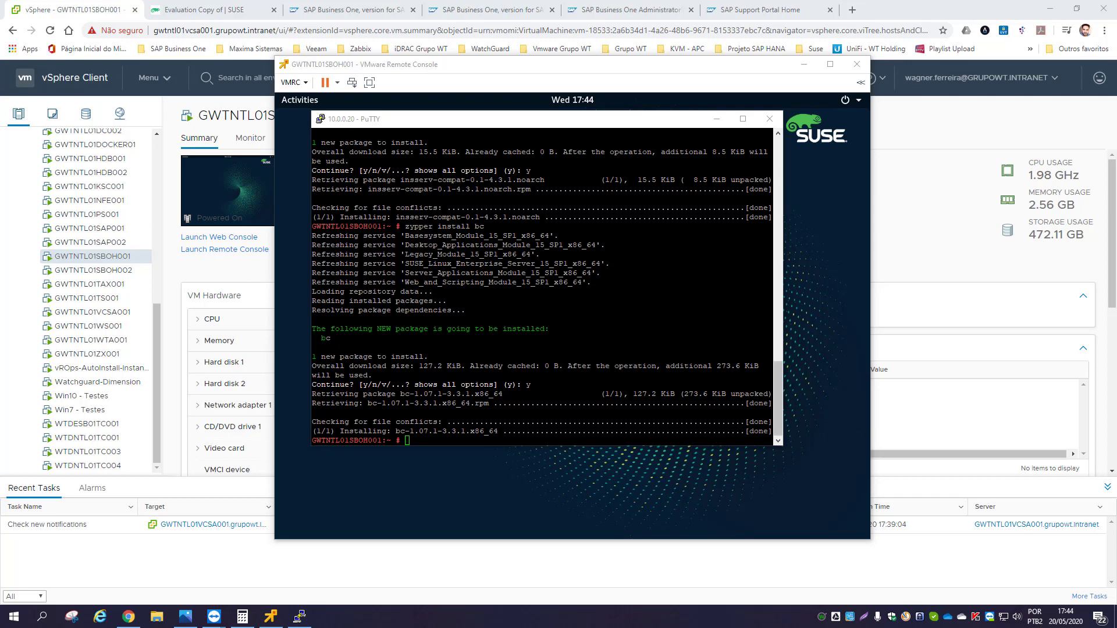
{"action": "key", "text": "alt+Tab"}
{"action": "type", "text": "zypper install glibc-i18ndata"}
{"action": "key", "text": "Return"}
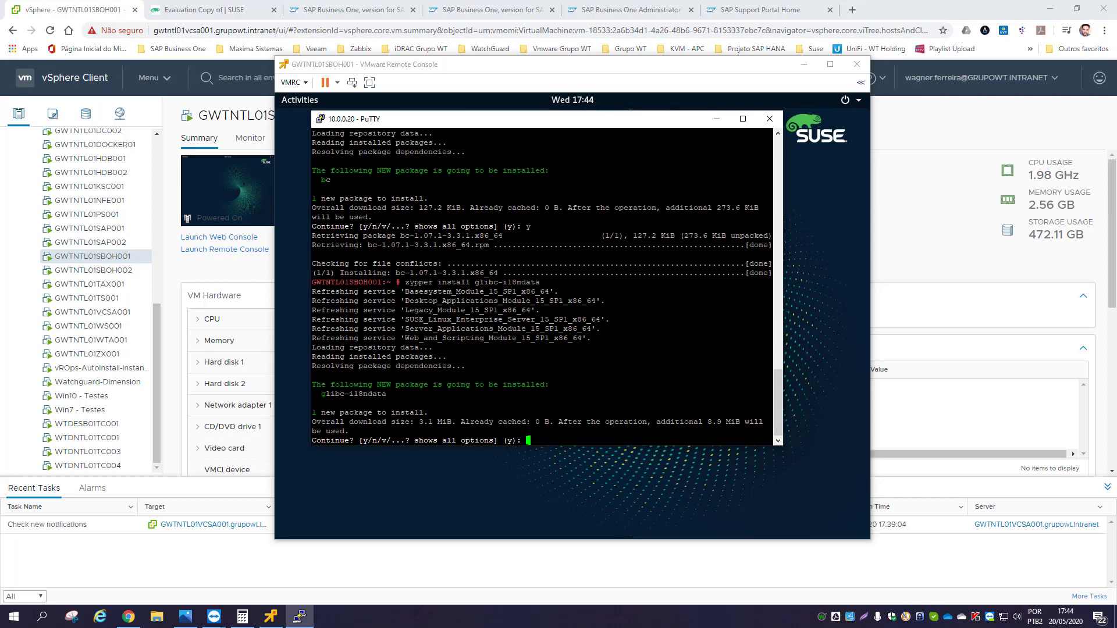
{"action": "type", "text": "y"}
{"action": "key", "text": "Return"}
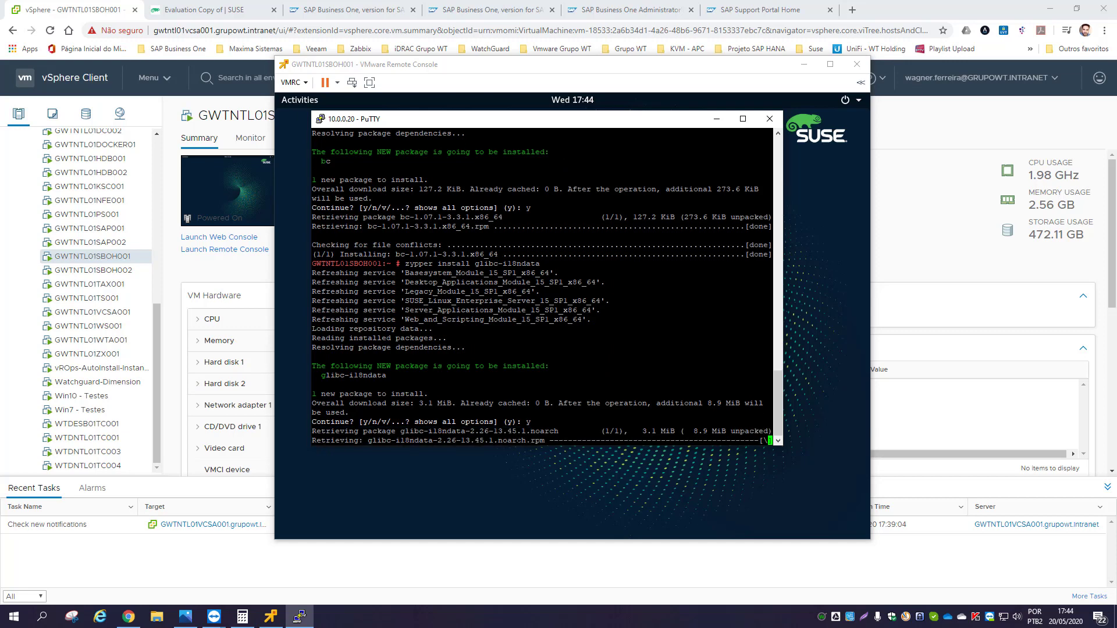
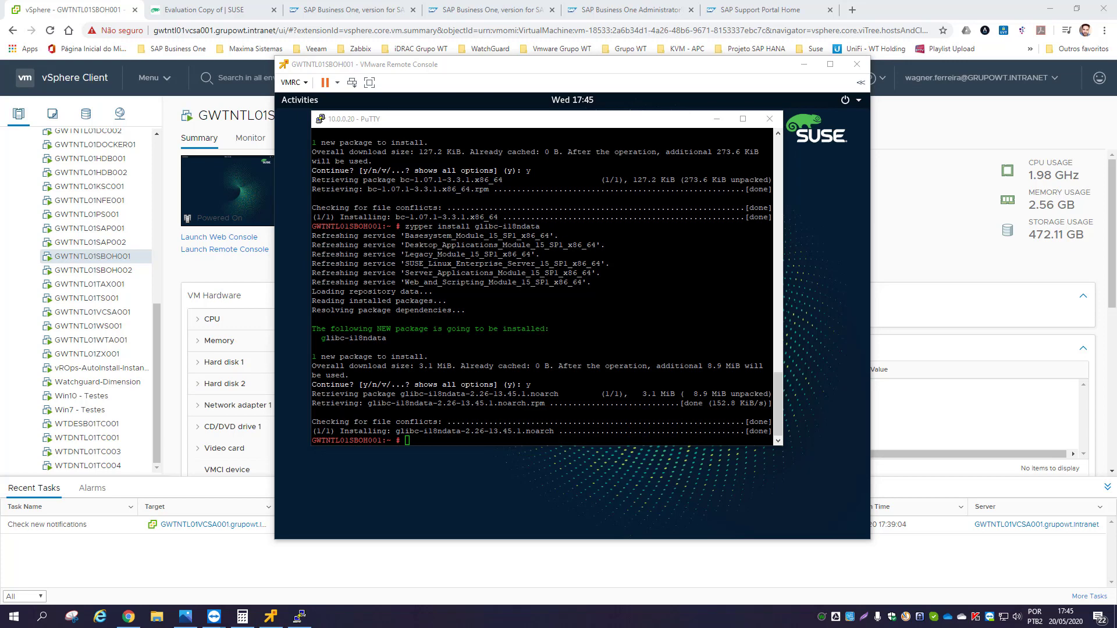
- Install python-crypto and python-openssl on the SUSE VM with zypper
{"action": "key", "text": "alt+Tab"}
{"action": "type", "text": "zypper install python-crypto"}
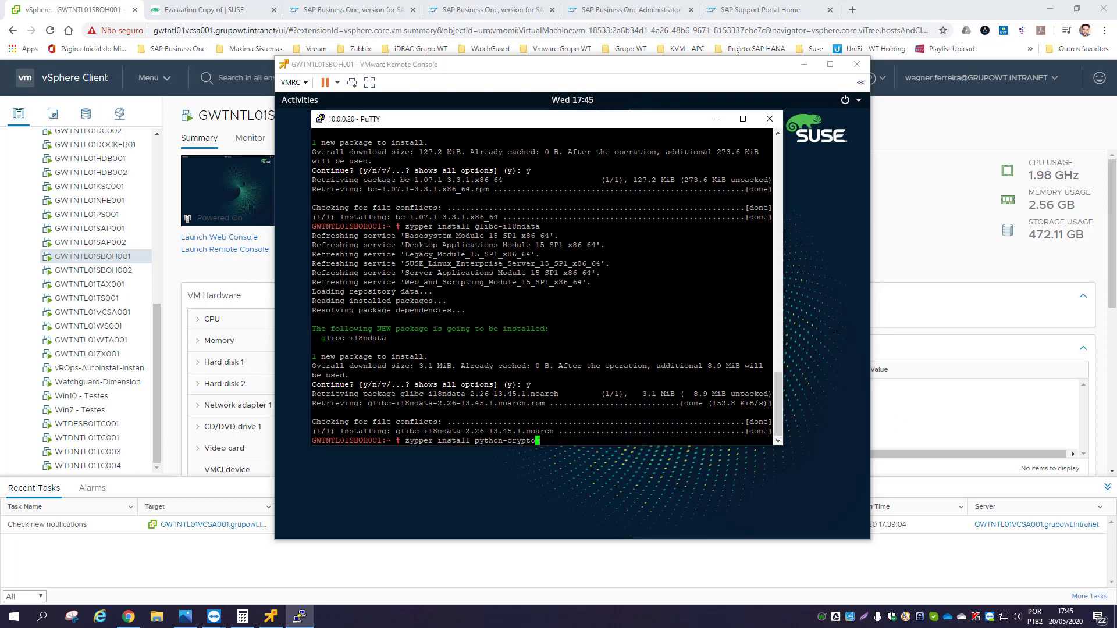
{"action": "key", "text": "Return"}
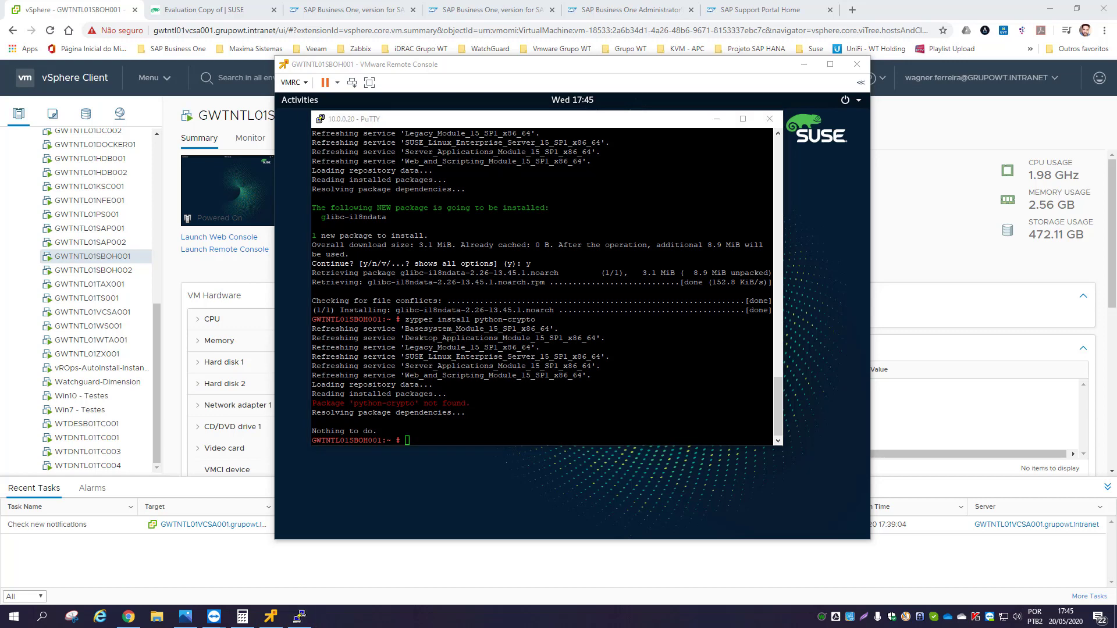
{"action": "right_click", "coordinate": [443, 440]}
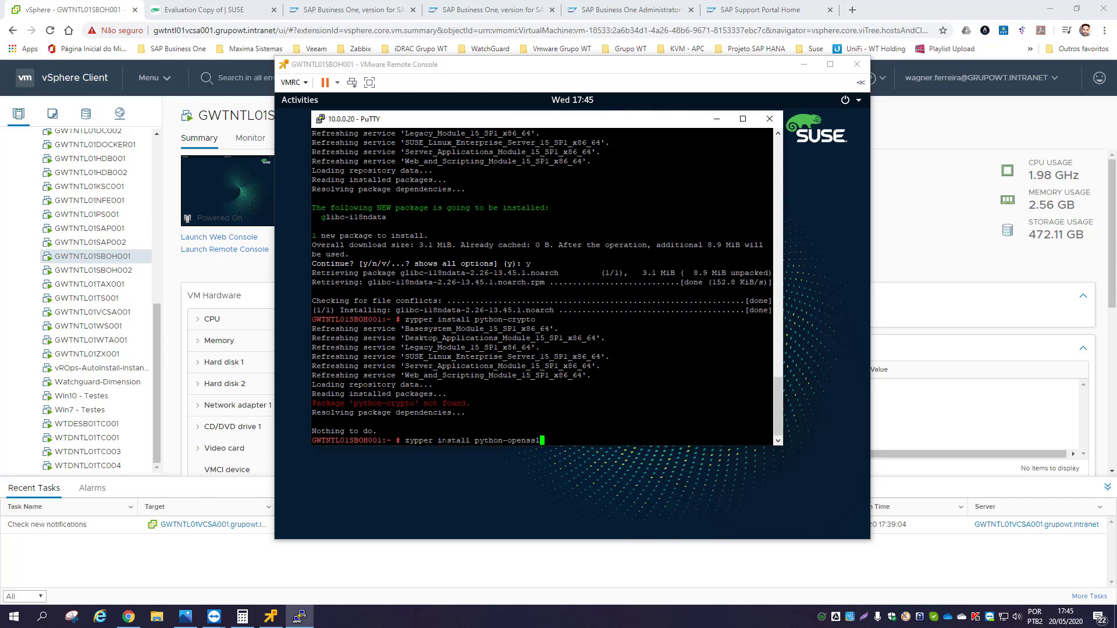
{"action": "key", "text": "Return"}
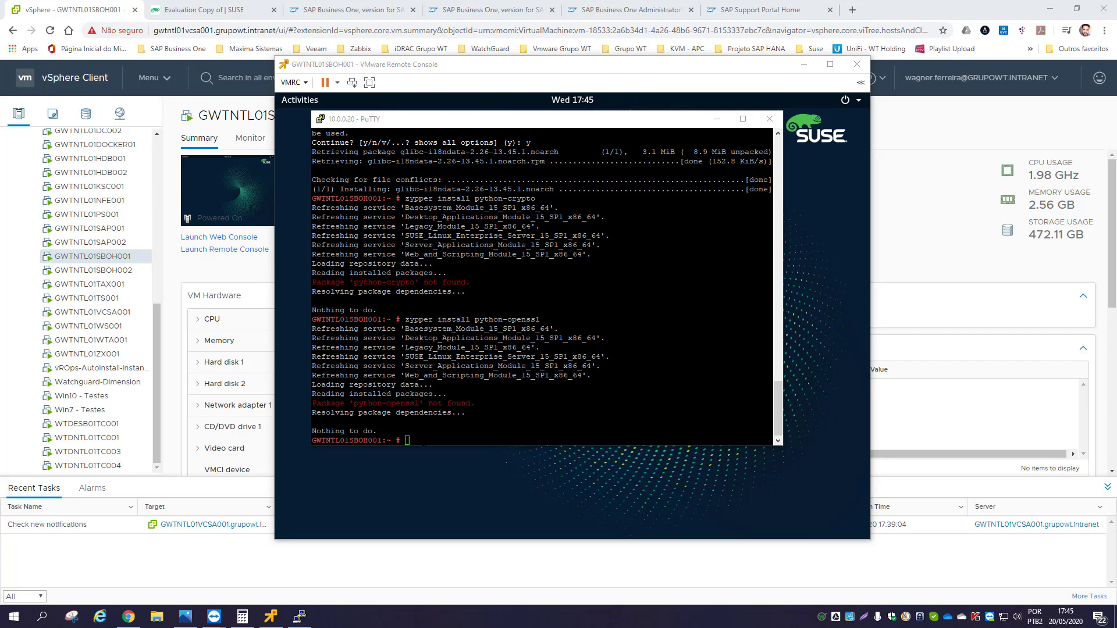
- Install nfs-kernel-server, then add the openSUSE Leap 15.1 update repository with zypper addrepo
{"action": "key", "text": "alt+Tab"}
{"action": "type", "text": "zypper install nfs-kernel-server"}
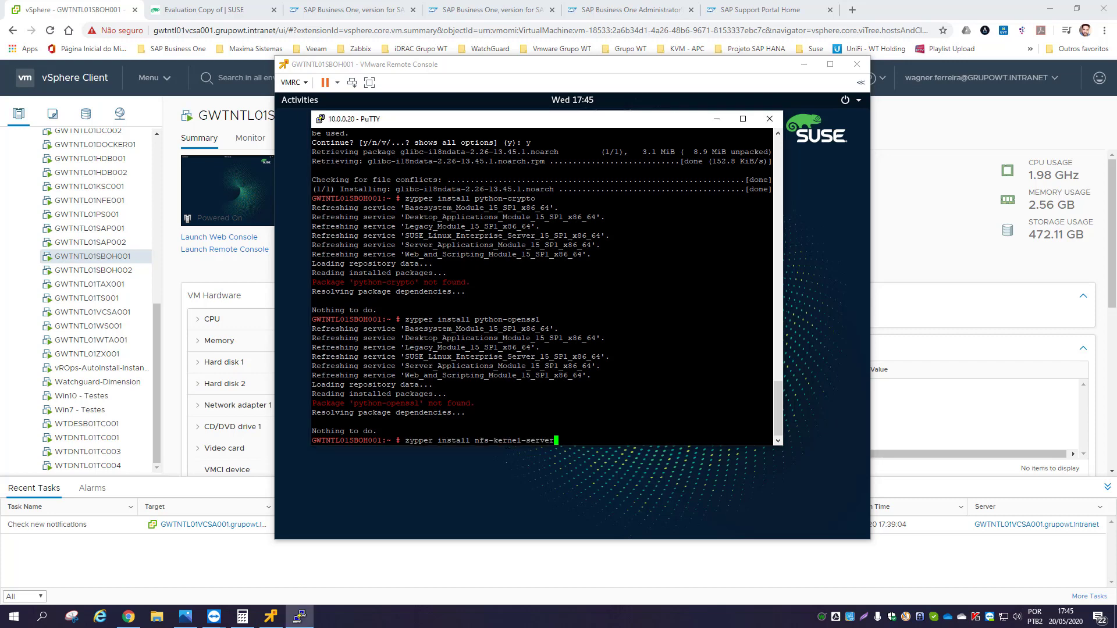
{"action": "key", "text": "Return"}
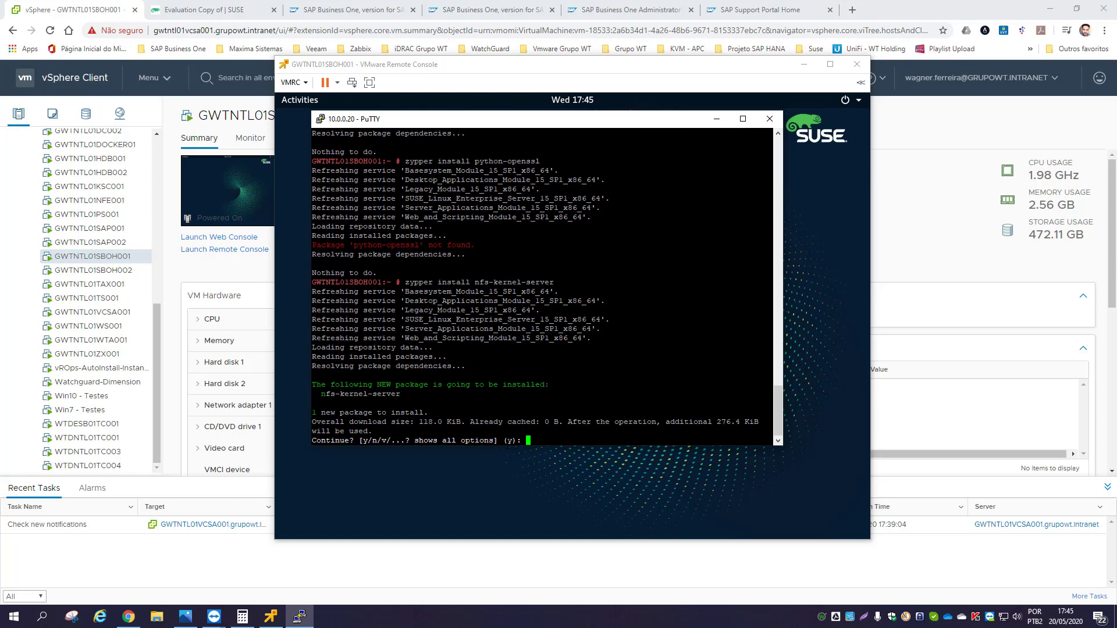
{"action": "type", "text": "y"}
{"action": "key", "text": "Return"}
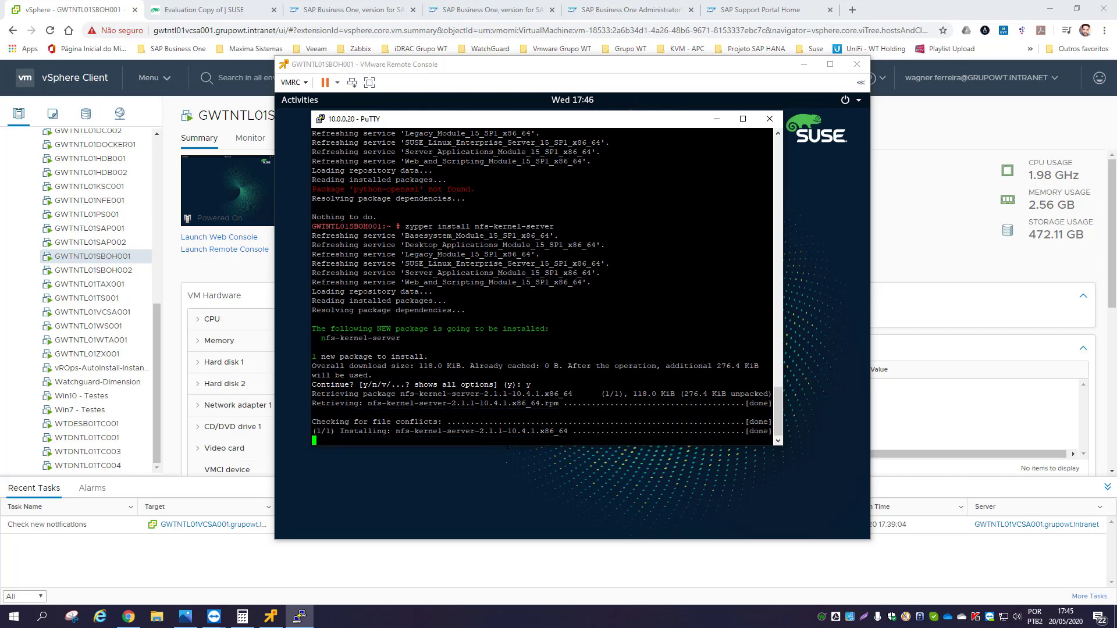
{"action": "type", "text": "zypper addrepo https://download.opensuse.org/repositories/openSUSE:Leap:15.1:Update/standard/openSUSE:Leap:15.1:Update.repo"}
{"action": "key", "text": "Return"}
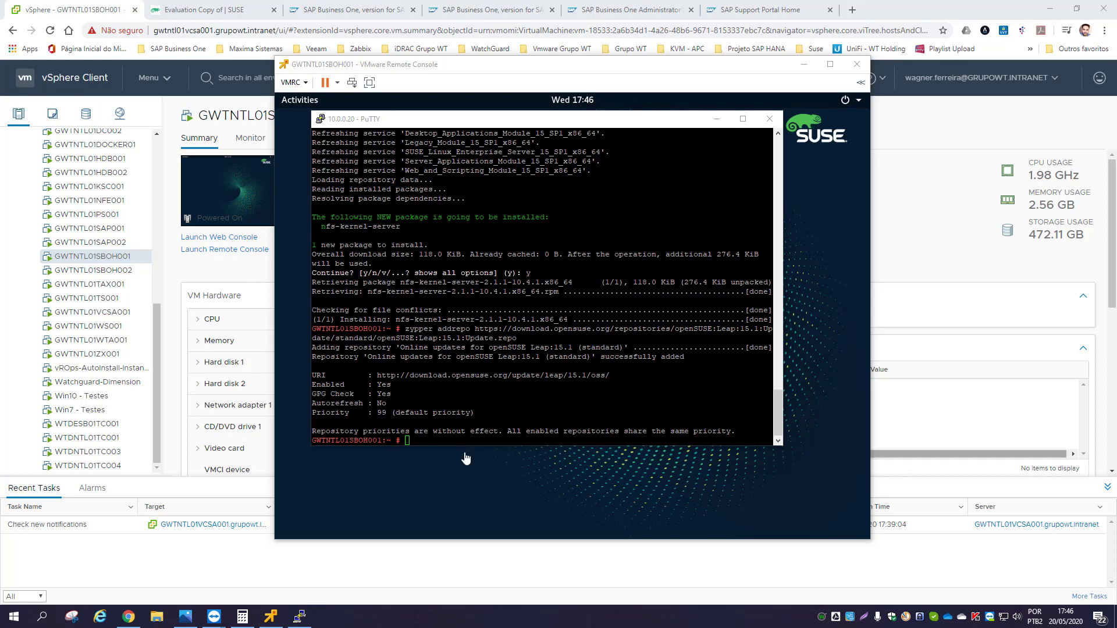
- Run zypper refresh and always trust the openSUSE signing key
{"action": "left_click", "coordinate": [410, 460]}
{"action": "type", "text": "zypper refresh"}
{"action": "key", "text": "Return"}
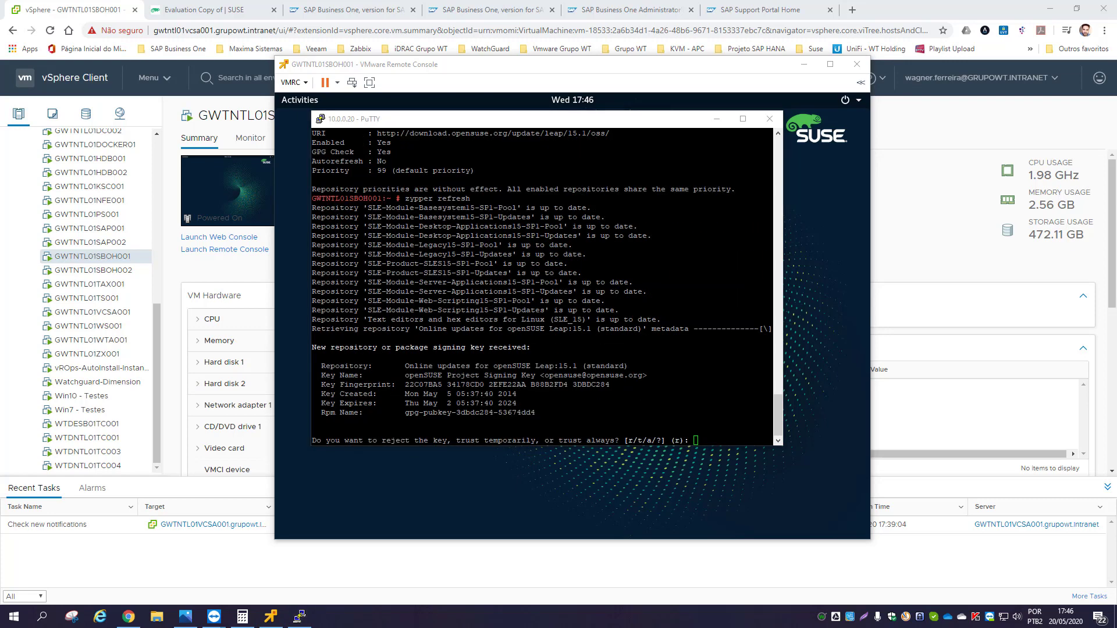
{"action": "left_click", "coordinate": [739, 443]}
{"action": "type", "text": "a"}
{"action": "key", "text": "Return"}
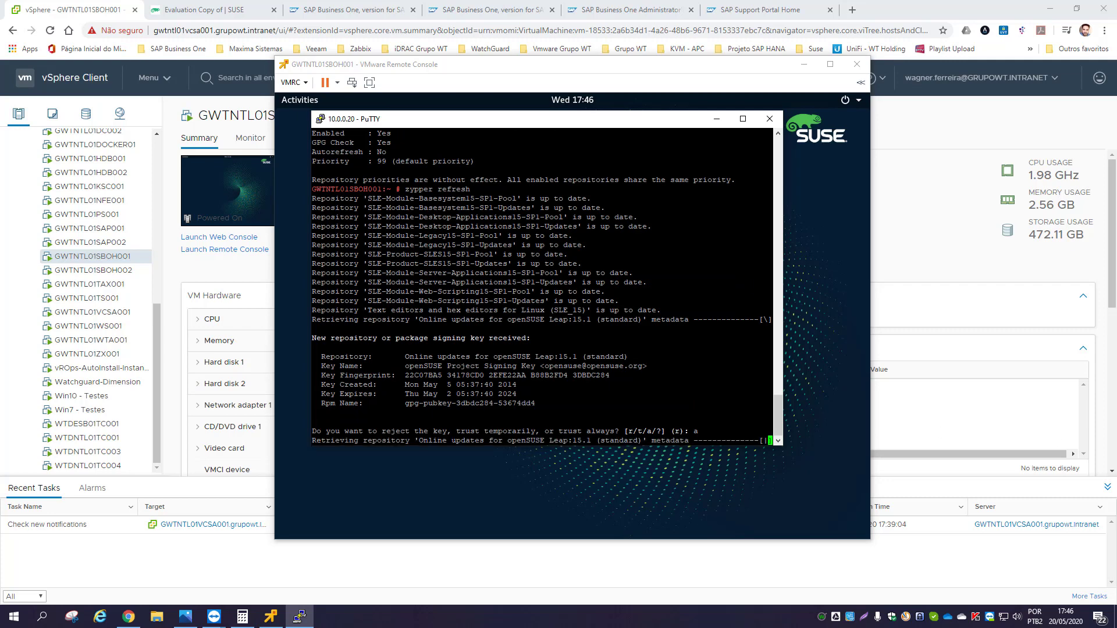
- Install rpm-build and its 18 packages, choosing solution 2 to ignore the missing dwz dependency
{"action": "type", "text": "zypper install rpm-build"}
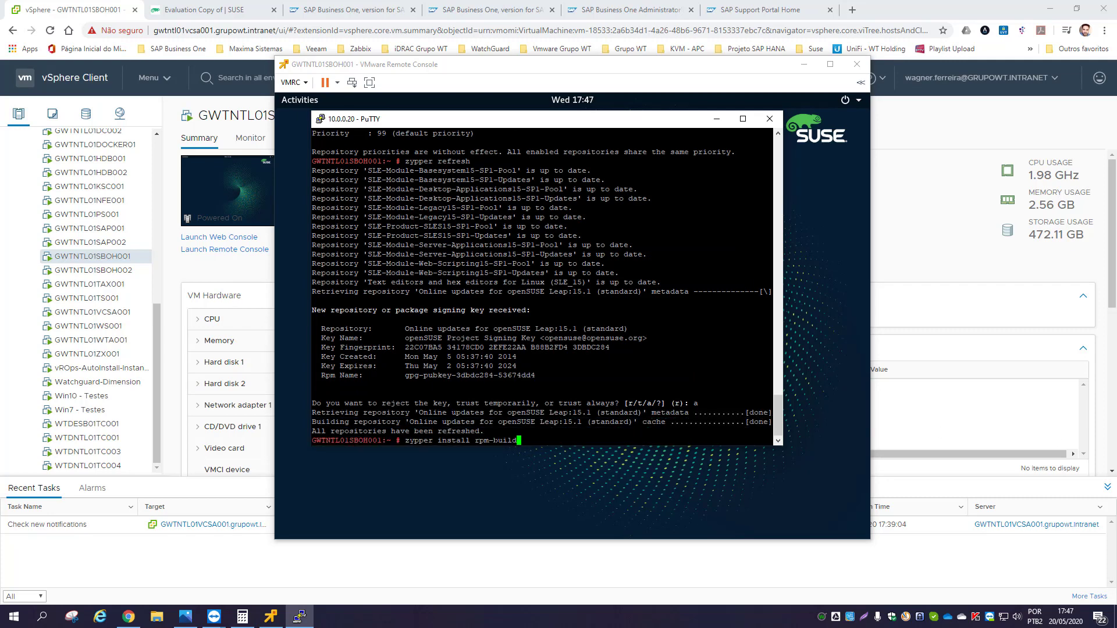
{"action": "key", "text": "Return"}
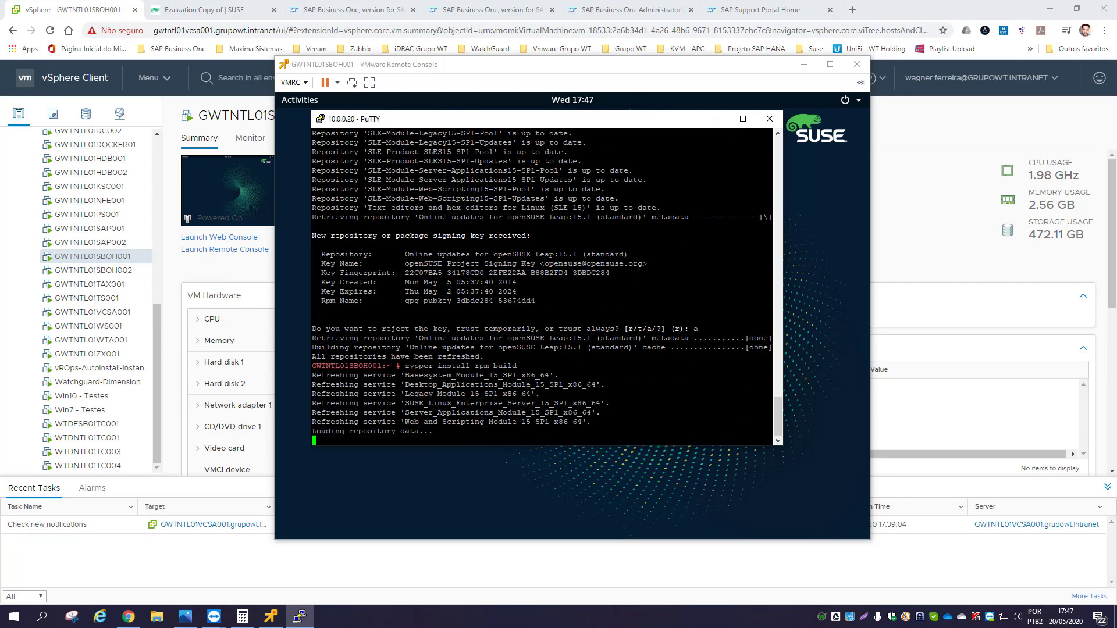
{"action": "type", "text": "2"}
{"action": "key", "text": "Return"}
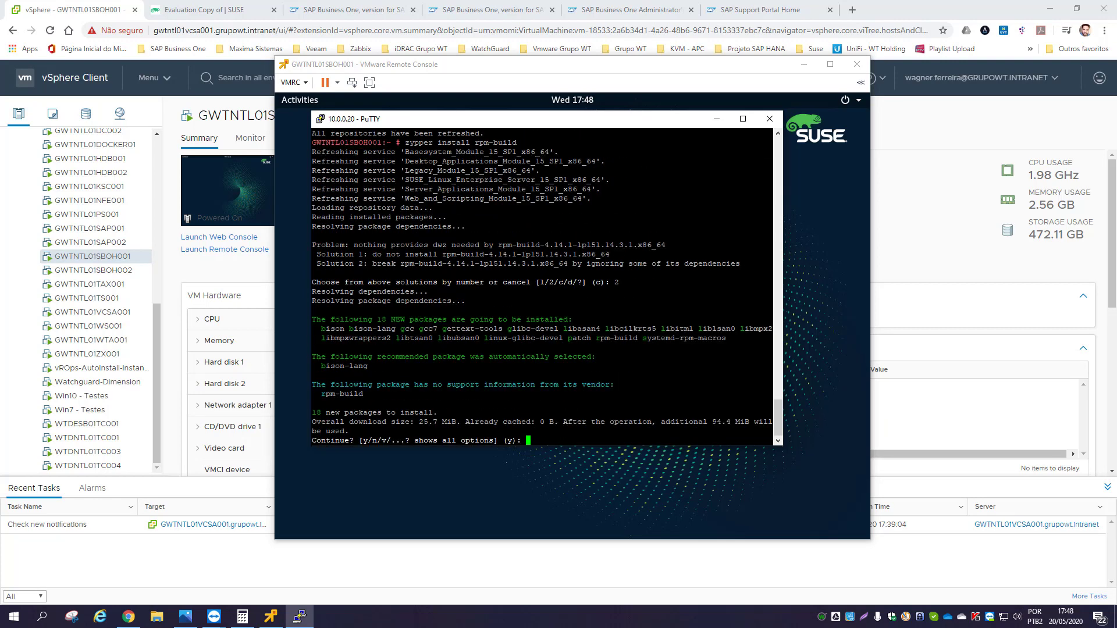
{"action": "type", "text": "y"}
{"action": "key", "text": "Return"}
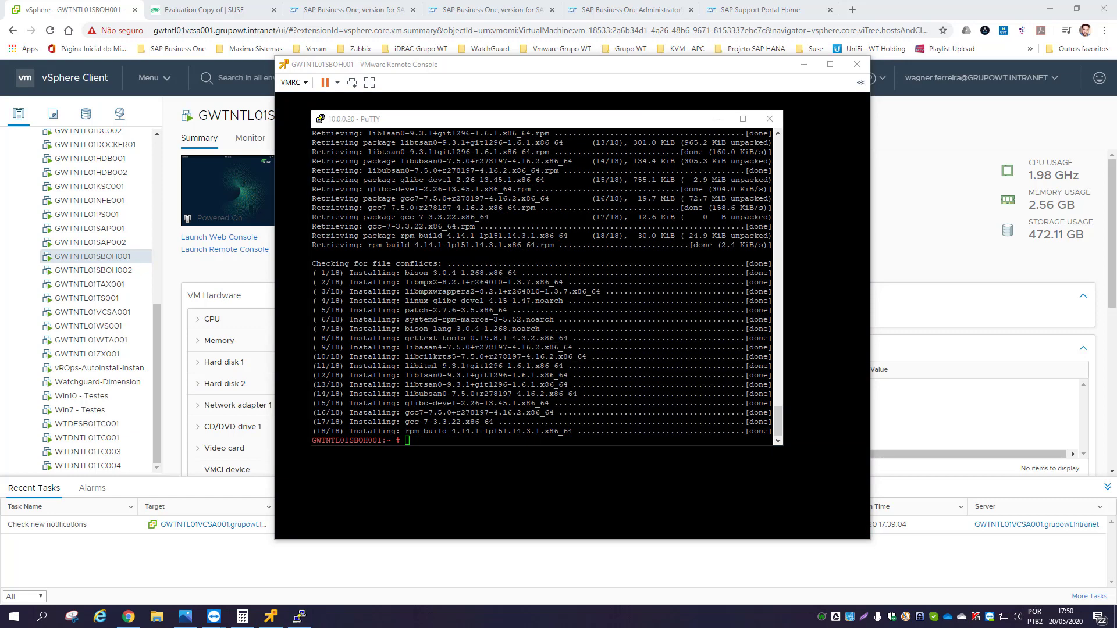
{"action": "key", "text": "alt+Tab"}
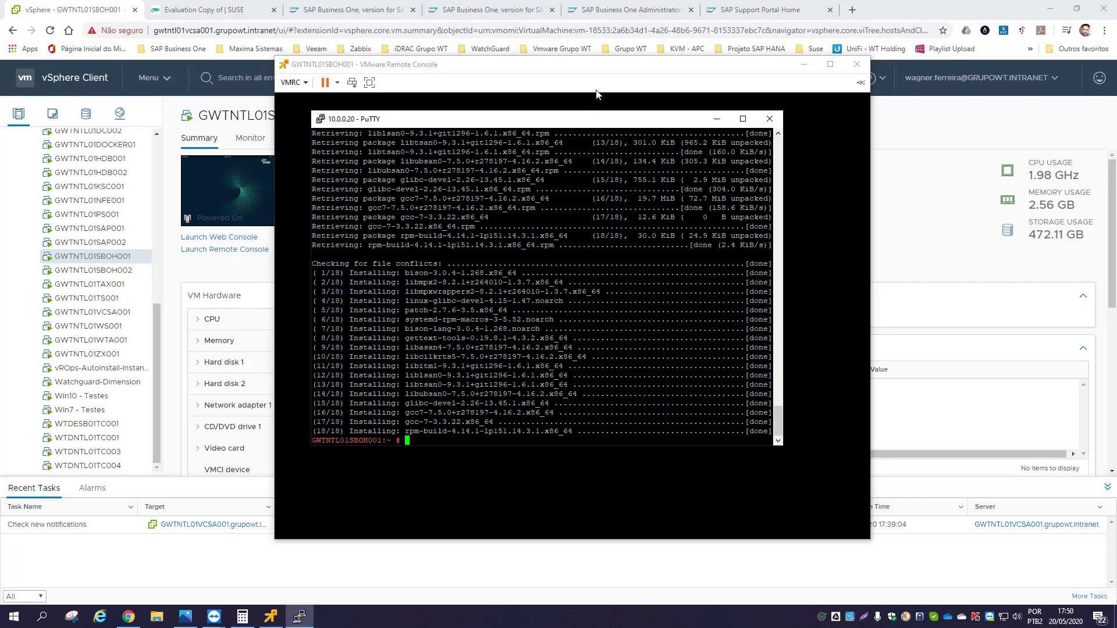
- Hide PuTTY behind the VM console, open and close Files, leaving a bare GNOME desktop
{"action": "left_click", "coordinate": [601, 68]}
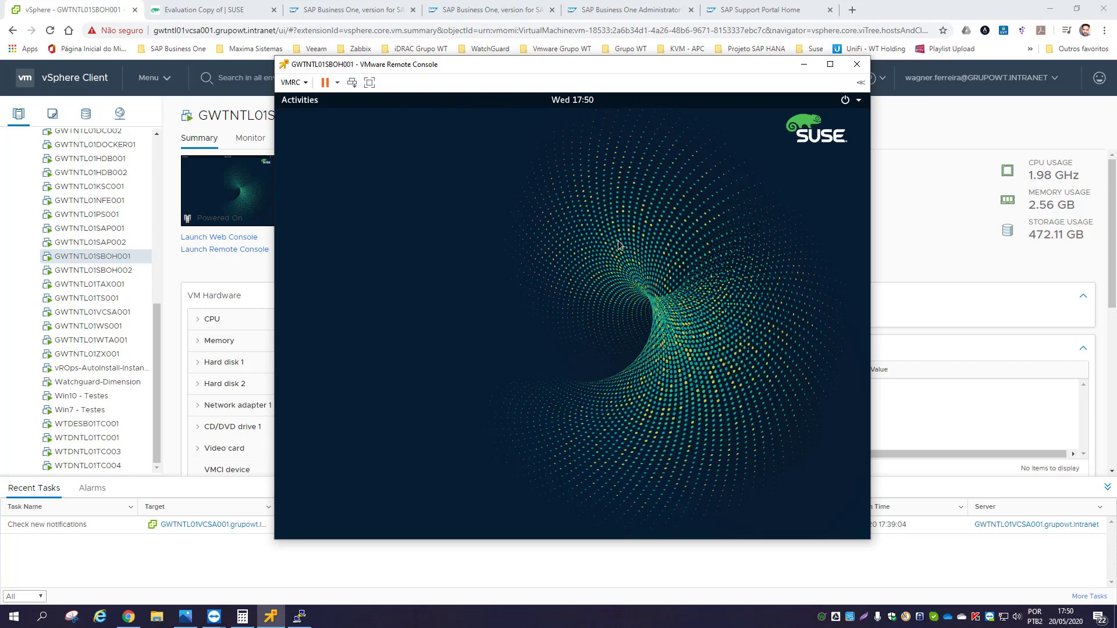
{"action": "key", "text": "super"}
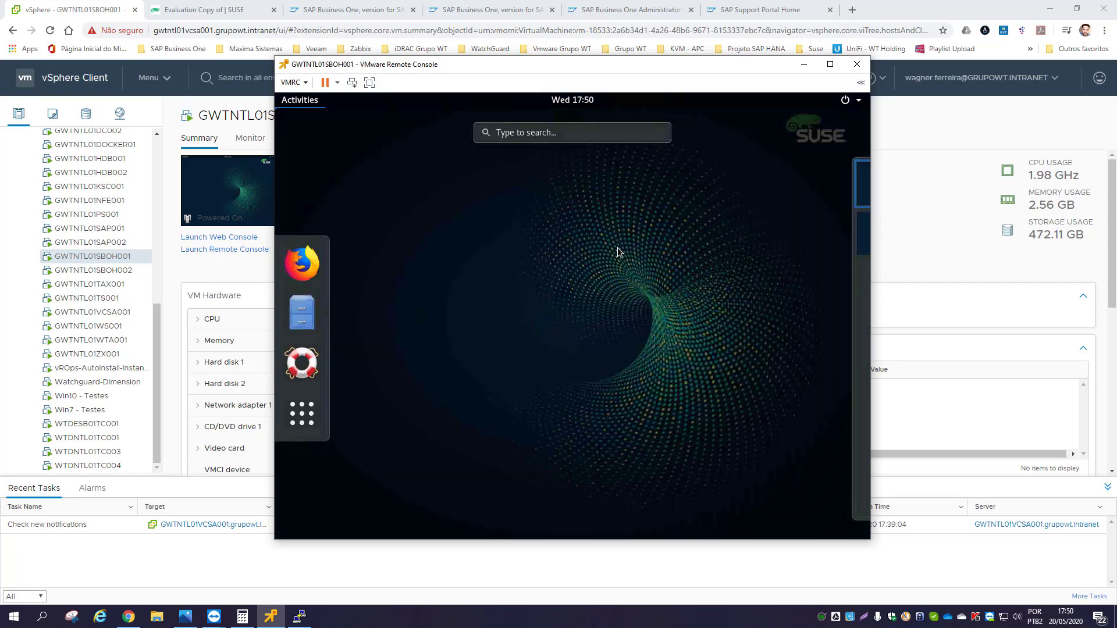
{"action": "left_click", "coordinate": [615, 254]}
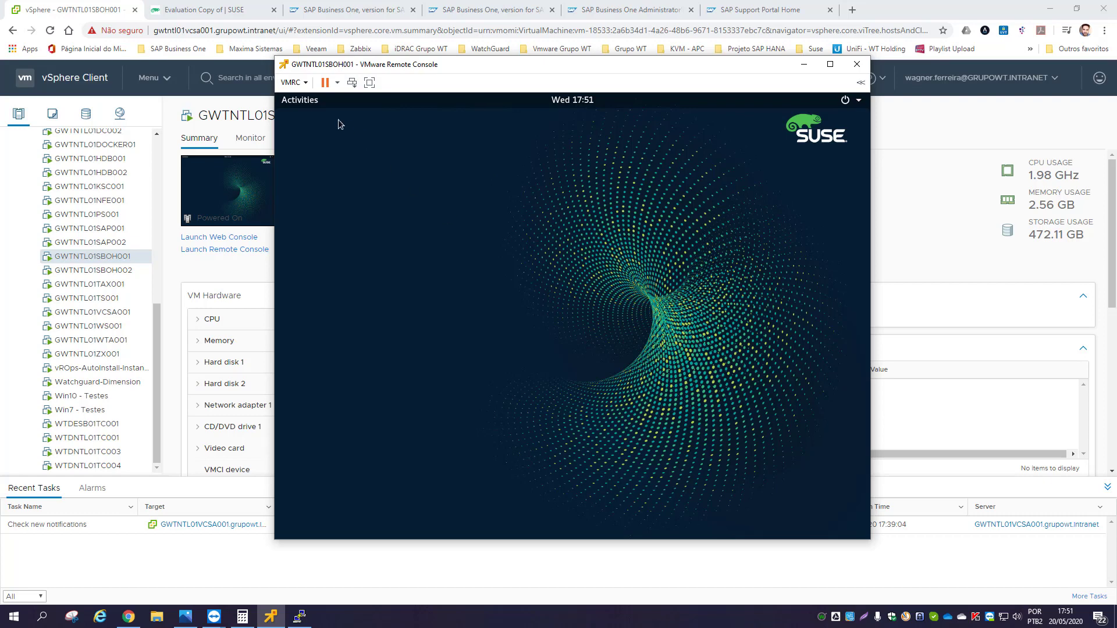
{"action": "left_click", "coordinate": [297, 105]}
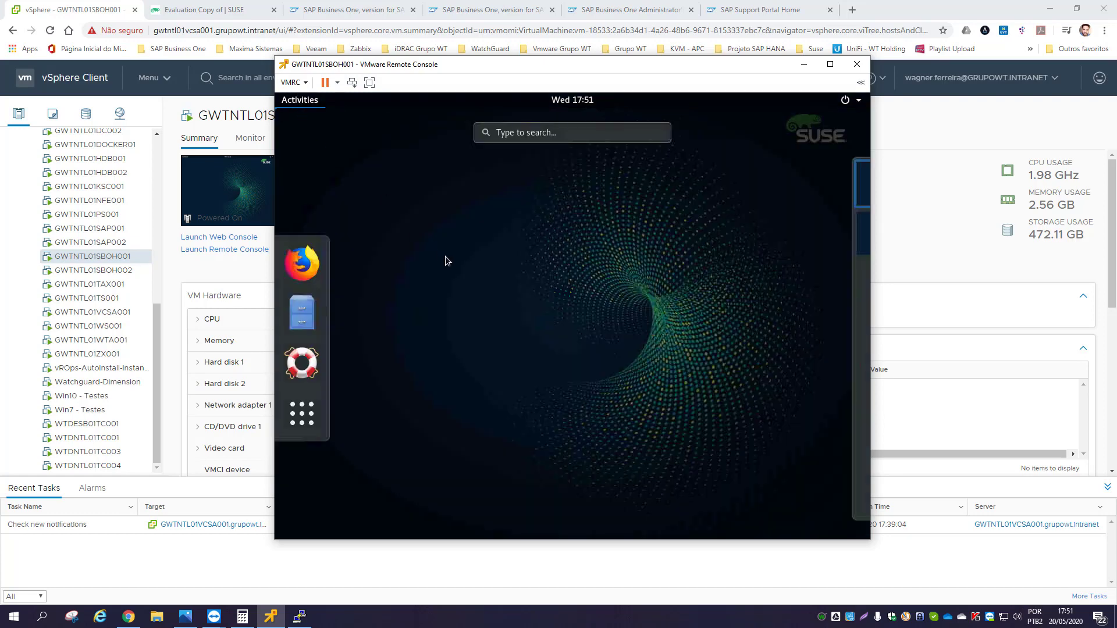
{"action": "left_click", "coordinate": [308, 317]}
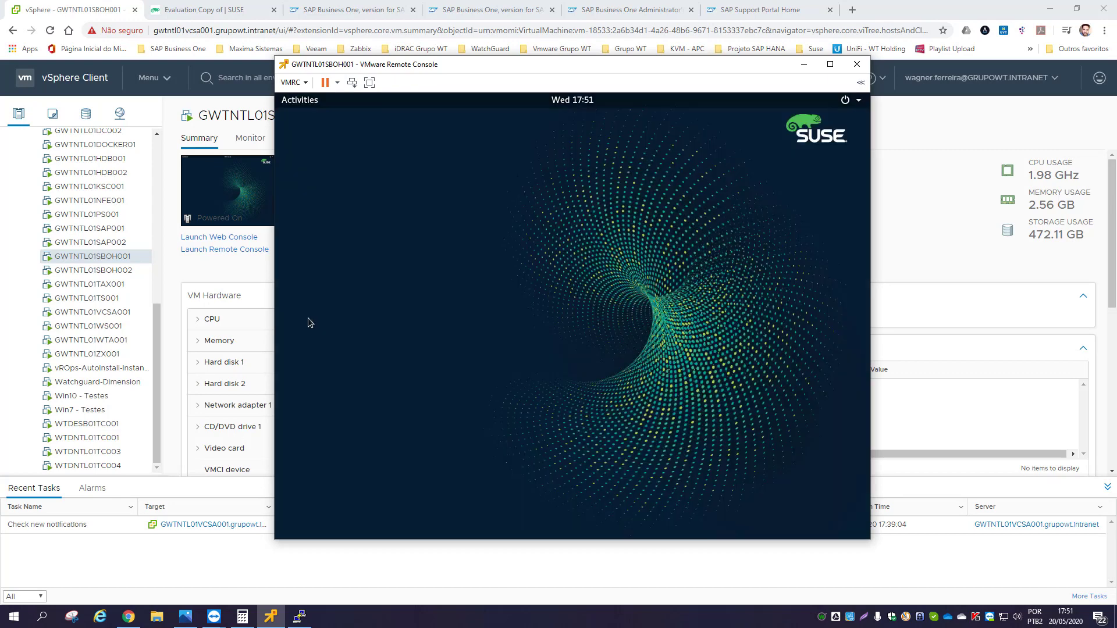
{"action": "left_click", "coordinate": [300, 105]}
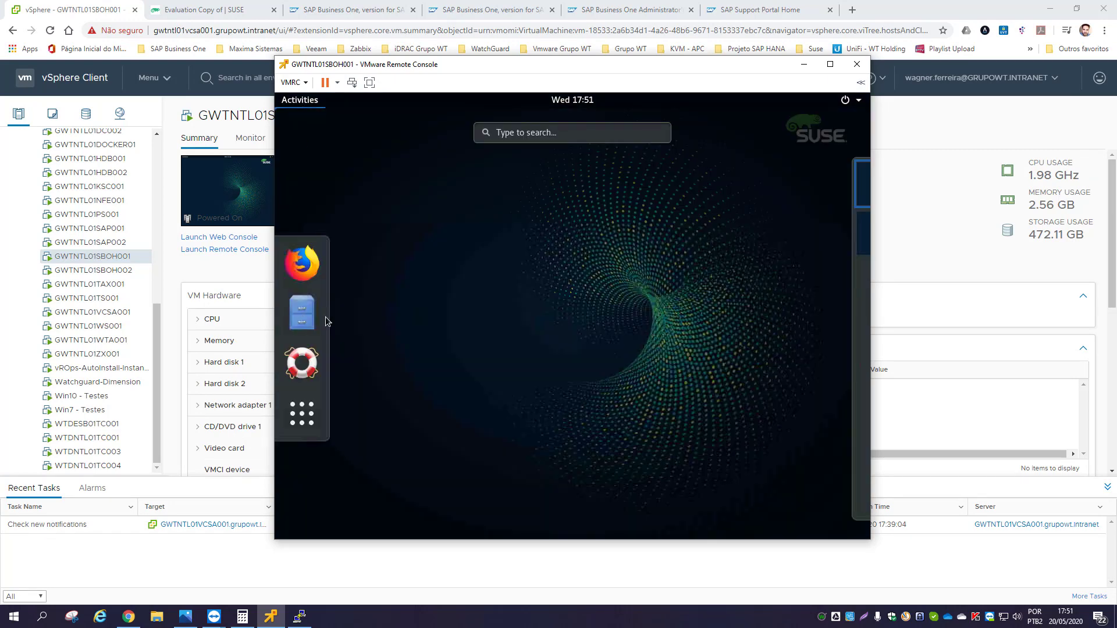
{"action": "left_click", "coordinate": [324, 318]}
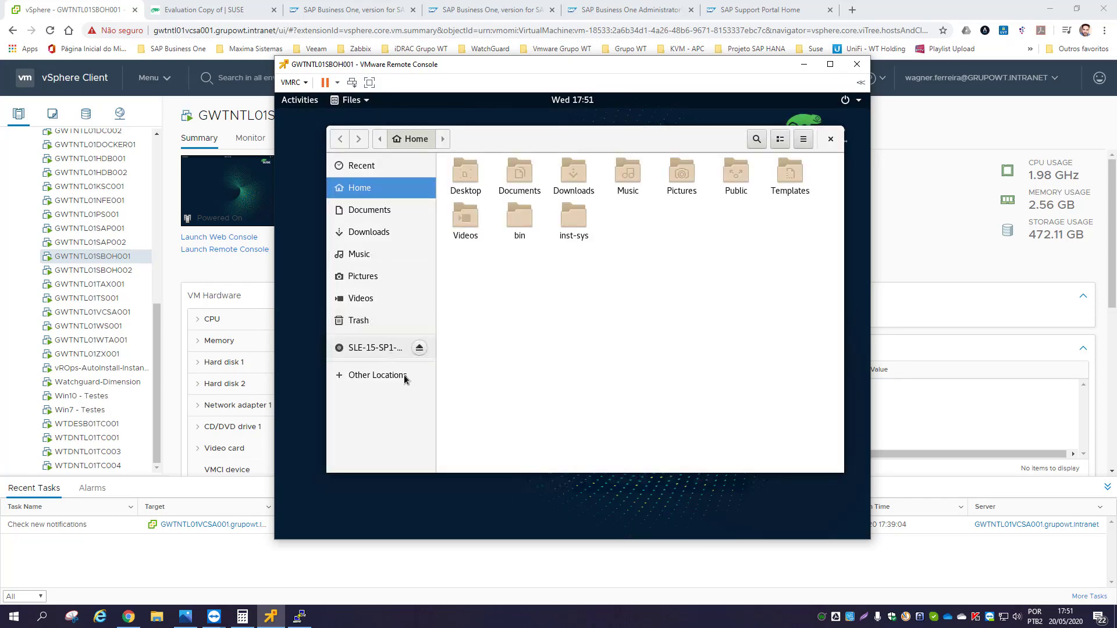
{"action": "left_click", "coordinate": [830, 139]}
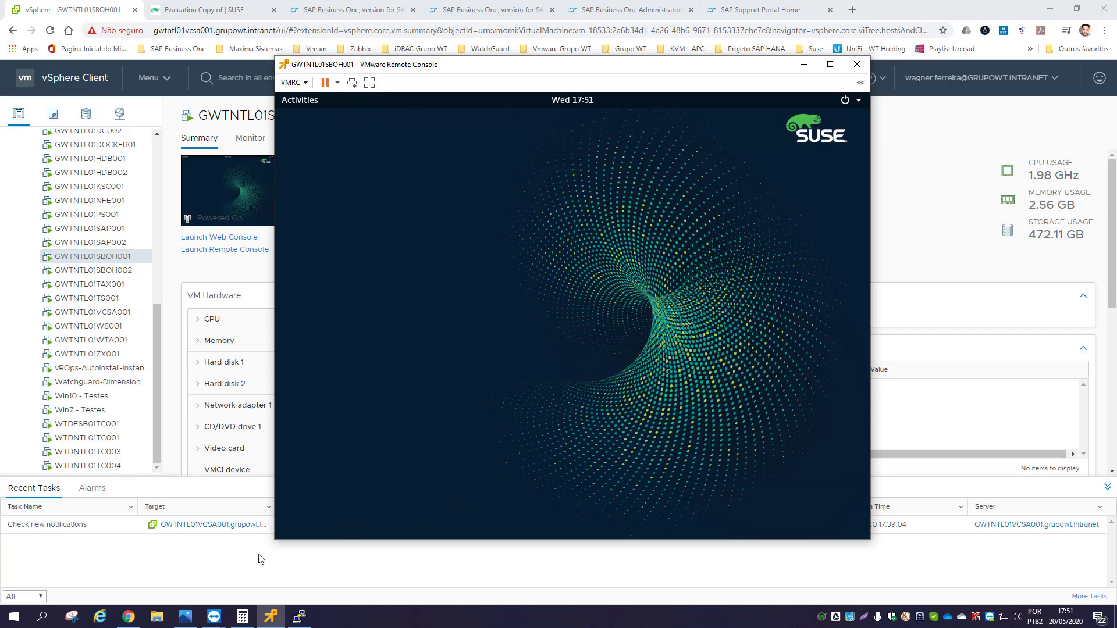
{"action": "left_click", "coordinate": [189, 621]}
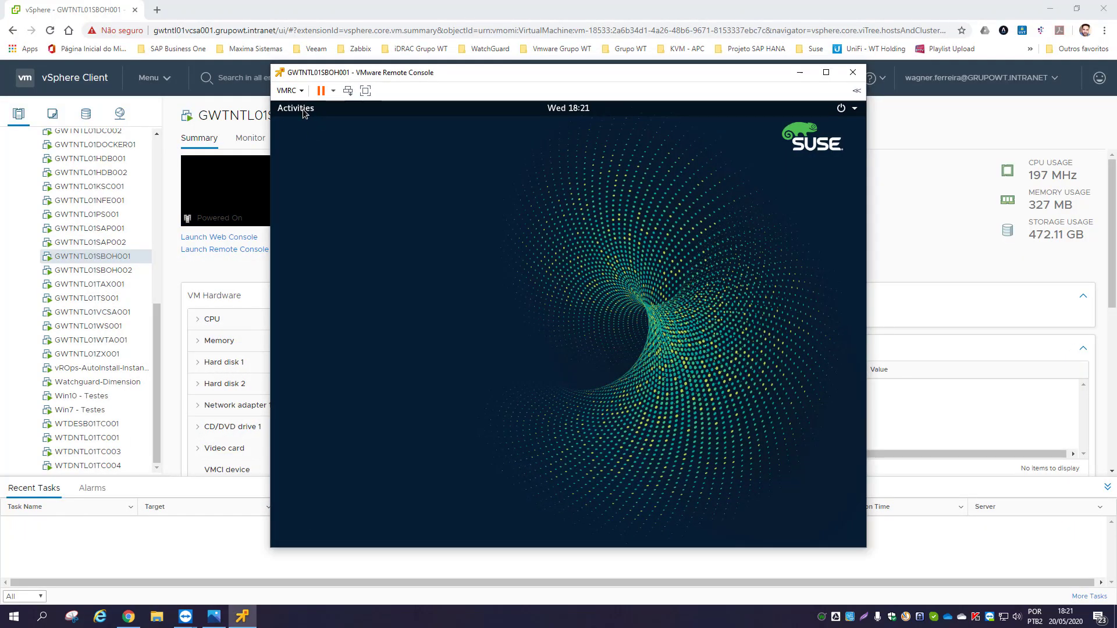
- Launch YaST Control Center and start the Partitioner module by searching 'part'
{"action": "left_click", "coordinate": [303, 113]}
{"action": "left_click", "coordinate": [320, 421]}
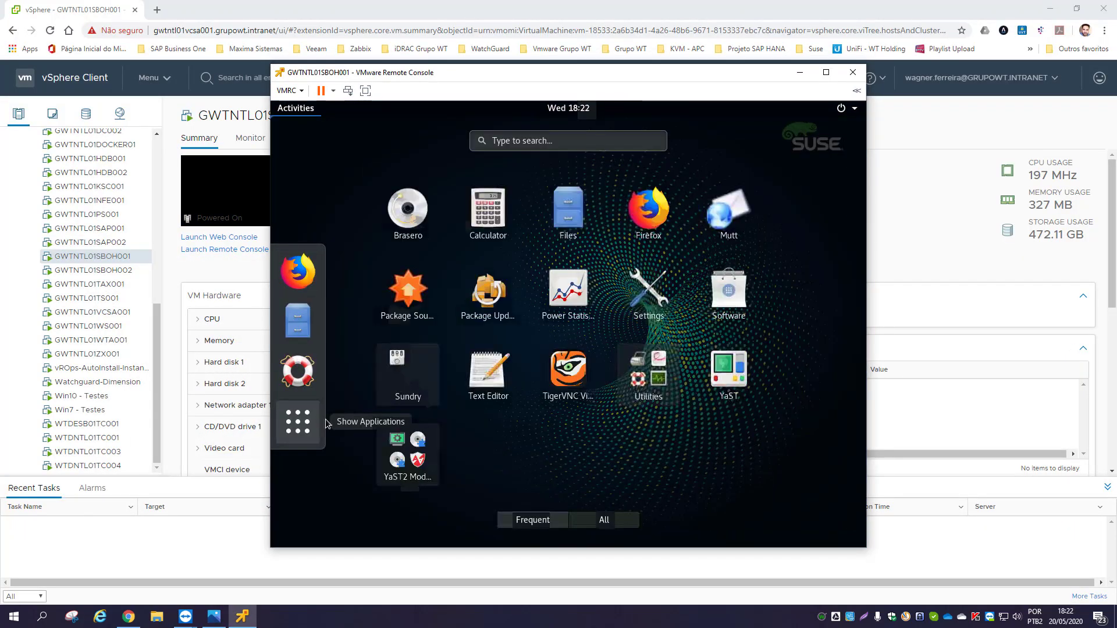
{"action": "left_click", "coordinate": [724, 374]}
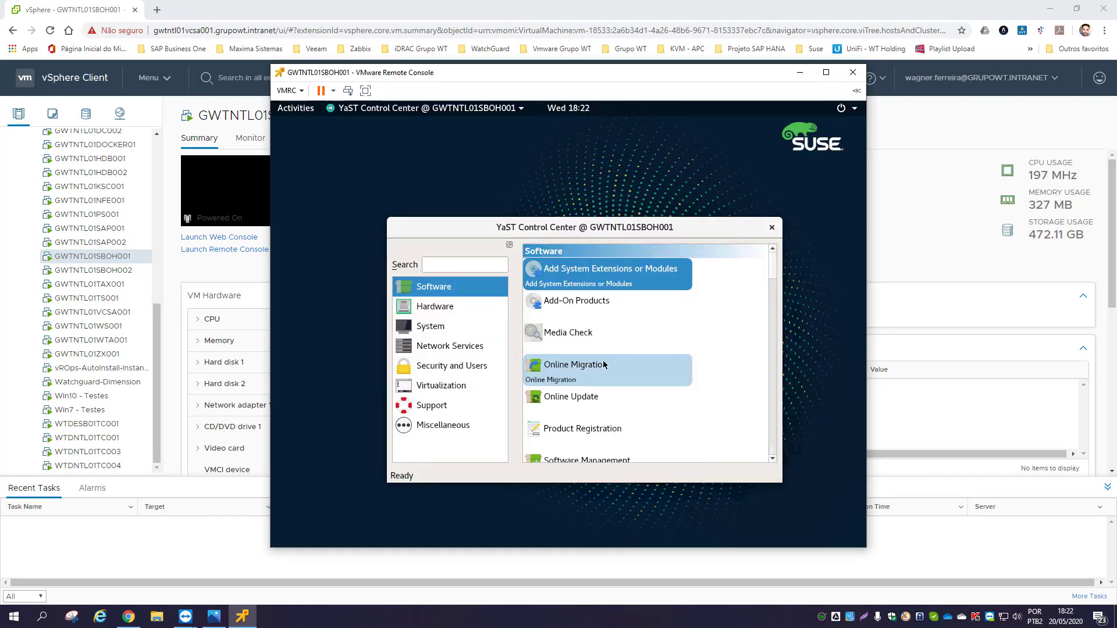
{"action": "left_click", "coordinate": [446, 264]}
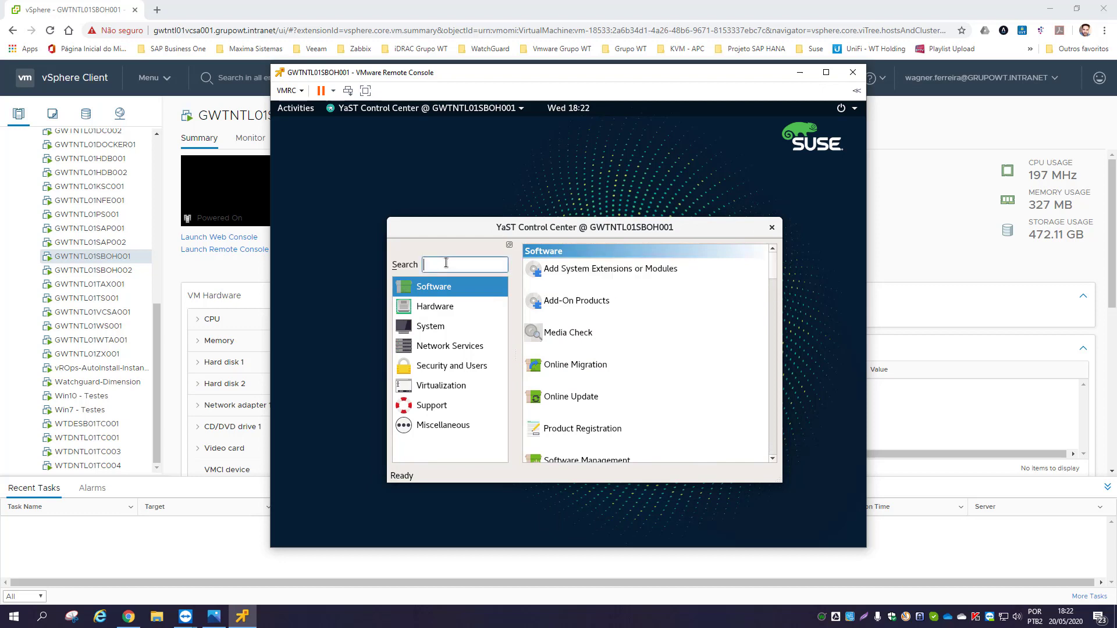
{"action": "type", "text": "part"}
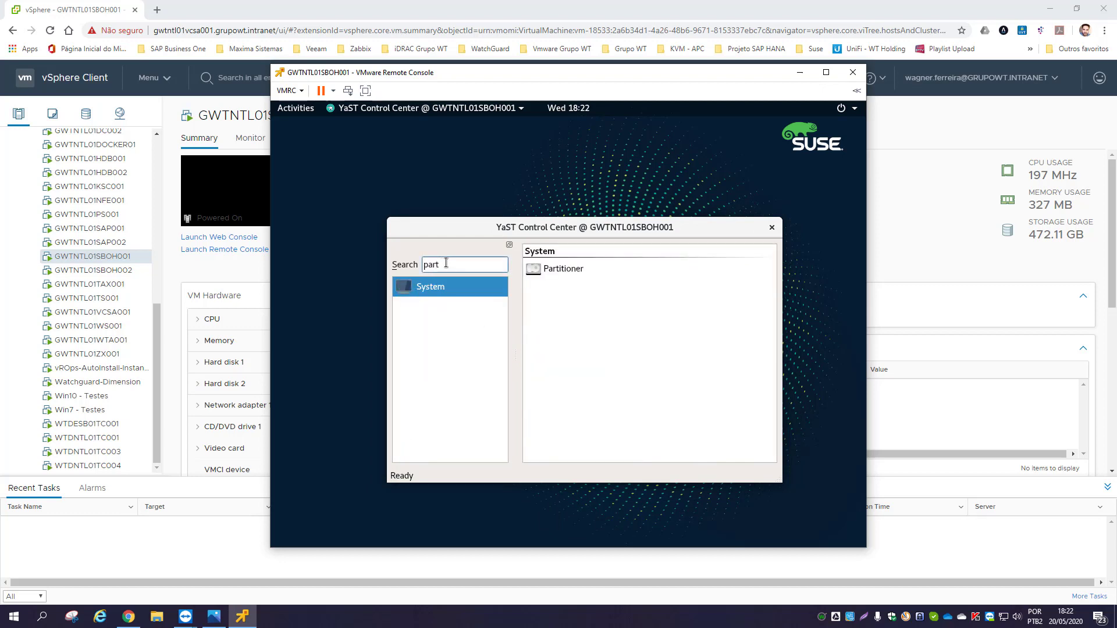
{"action": "left_click", "coordinate": [564, 278]}
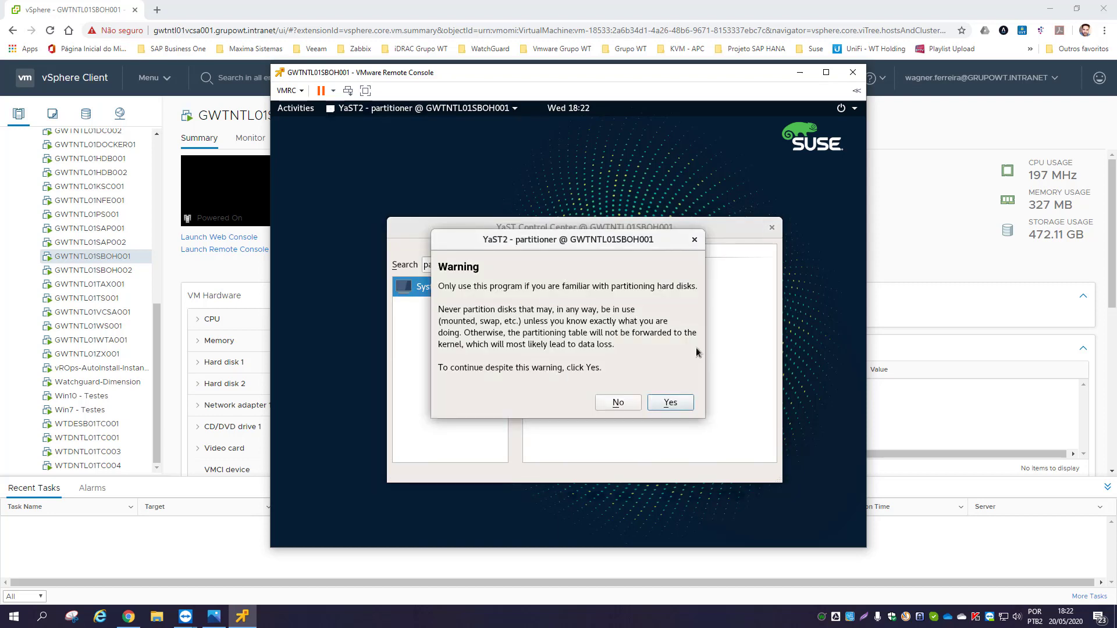
- Accept the partitioning warning, select /dev/sdb and Volume Management, and begin adding a volume group
{"action": "left_click", "coordinate": [674, 404]}
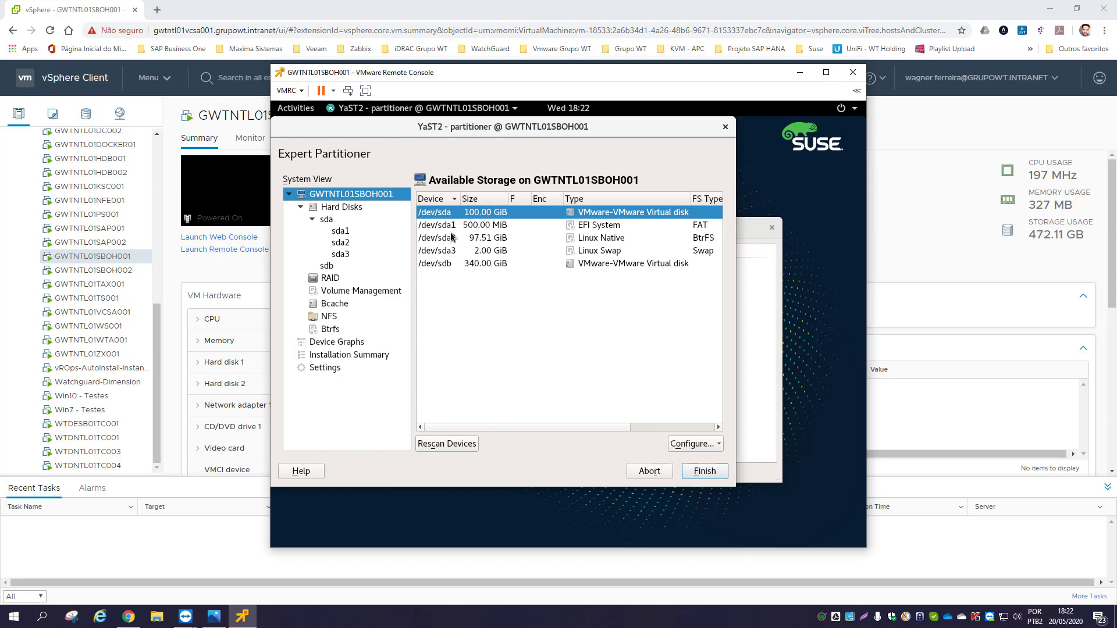
{"action": "left_click", "coordinate": [453, 267]}
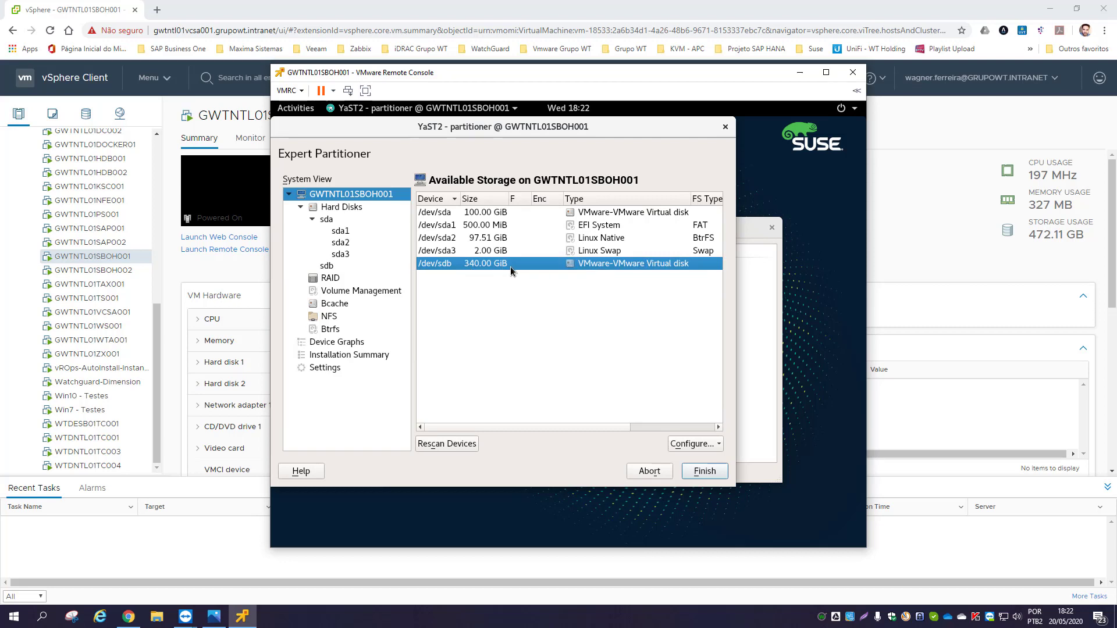
{"action": "left_click", "coordinate": [353, 294]}
{"action": "left_click", "coordinate": [690, 444]}
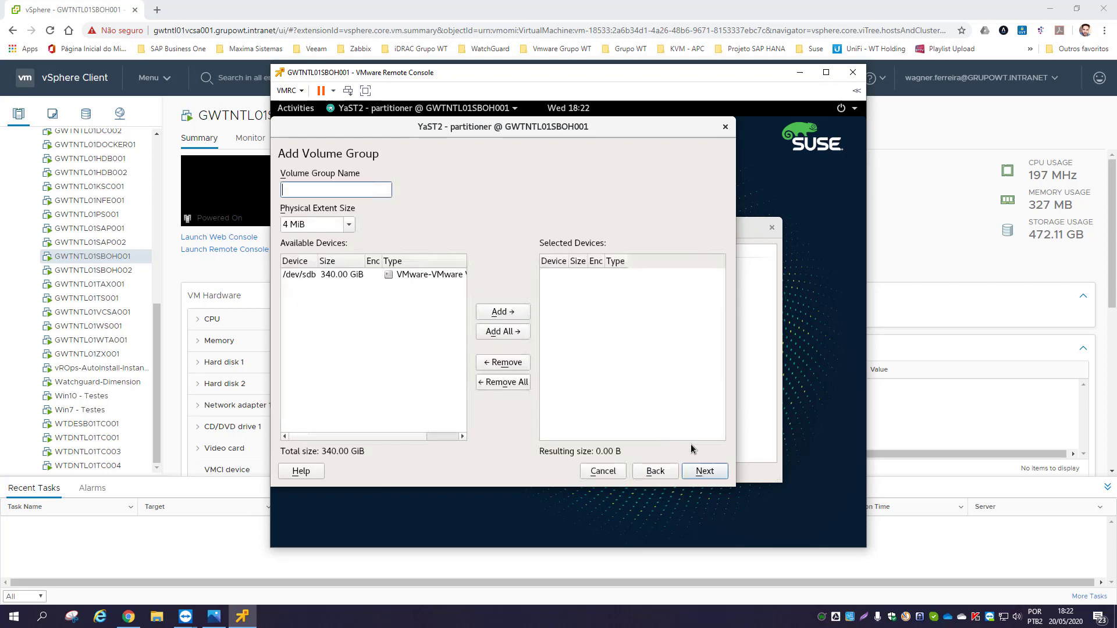
- Name the volume group vg_hana and add the 340 GiB /dev/sdb disk to it
{"action": "left_click", "coordinate": [313, 193]}
{"action": "type", "text": "vg_hana"}
{"action": "left_click", "coordinate": [339, 276]}
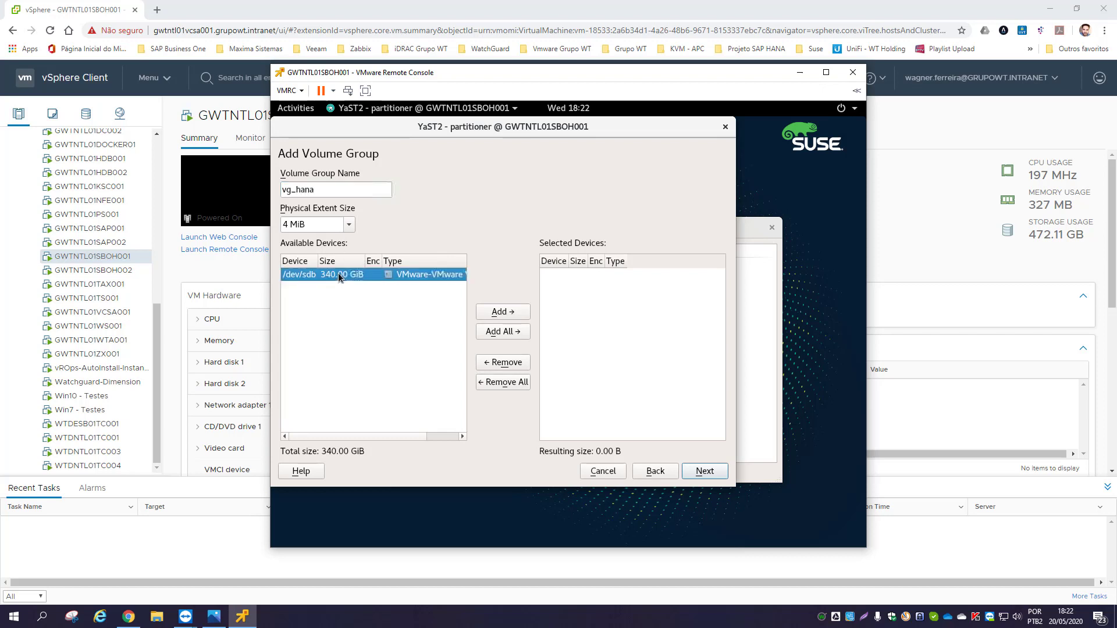
{"action": "left_click", "coordinate": [514, 312]}
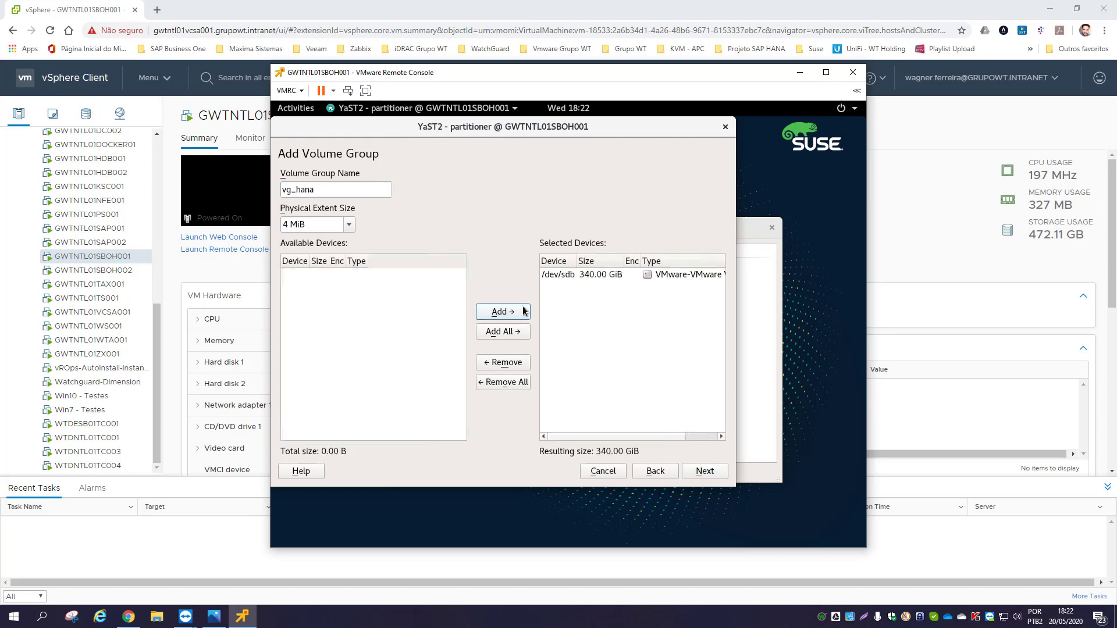
{"action": "left_click", "coordinate": [701, 476]}
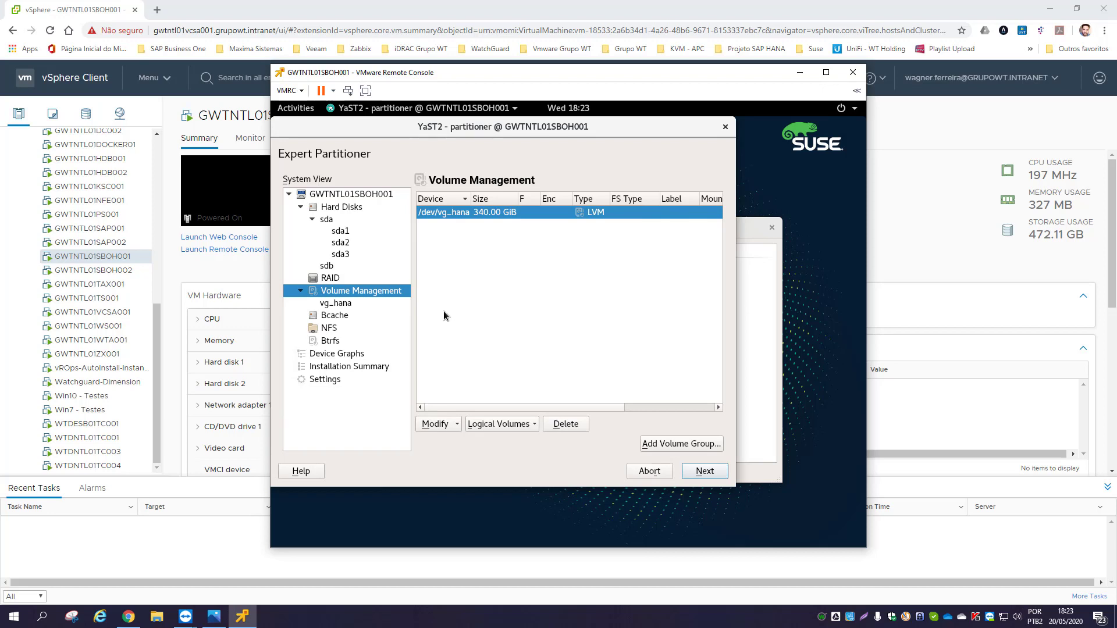
- Add logical volume hana_shared to vg_hana with a custom size of 80 GiB and the Data role
{"action": "left_click", "coordinate": [535, 426]}
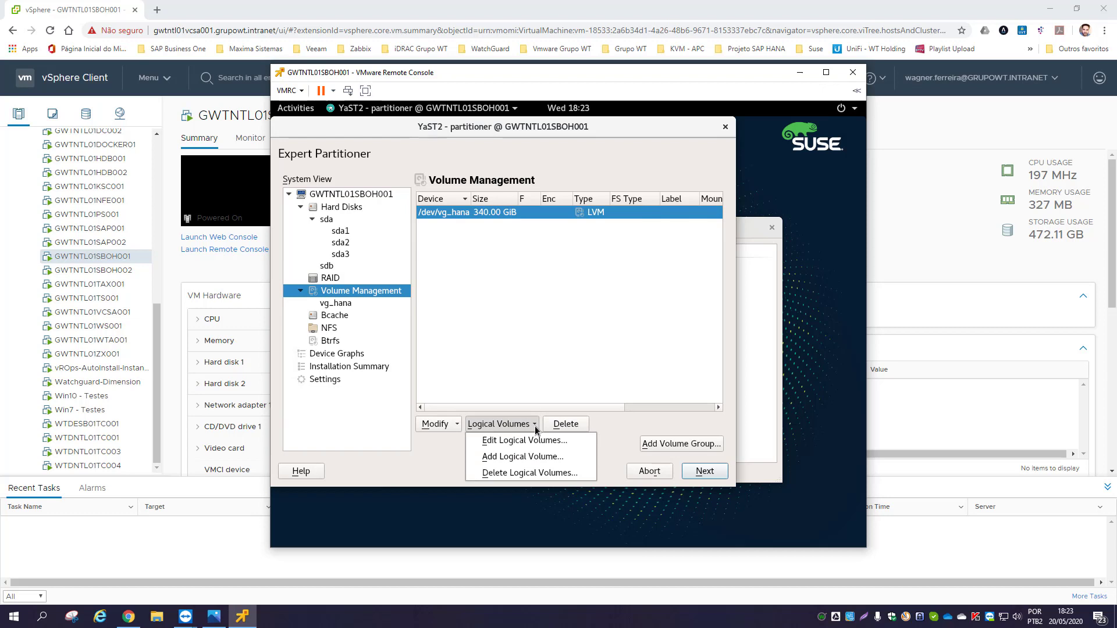
{"action": "left_click", "coordinate": [534, 461]}
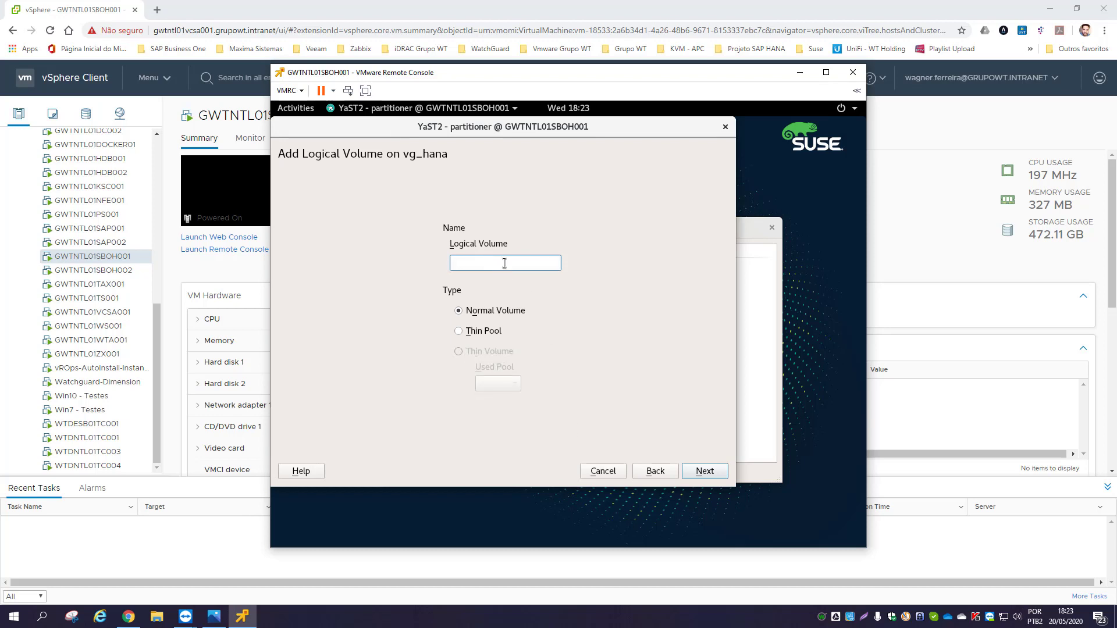
{"action": "type", "text": "hana_shared"}
{"action": "left_click", "coordinate": [703, 474]}
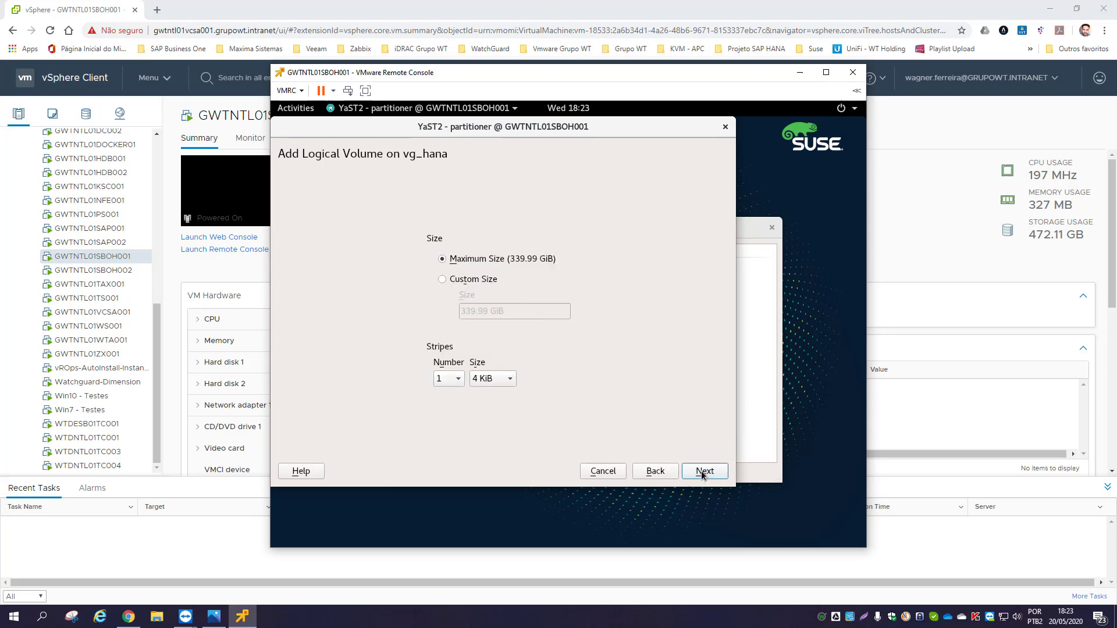
{"action": "left_click", "coordinate": [442, 279]}
{"action": "double_click", "coordinate": [458, 311]}
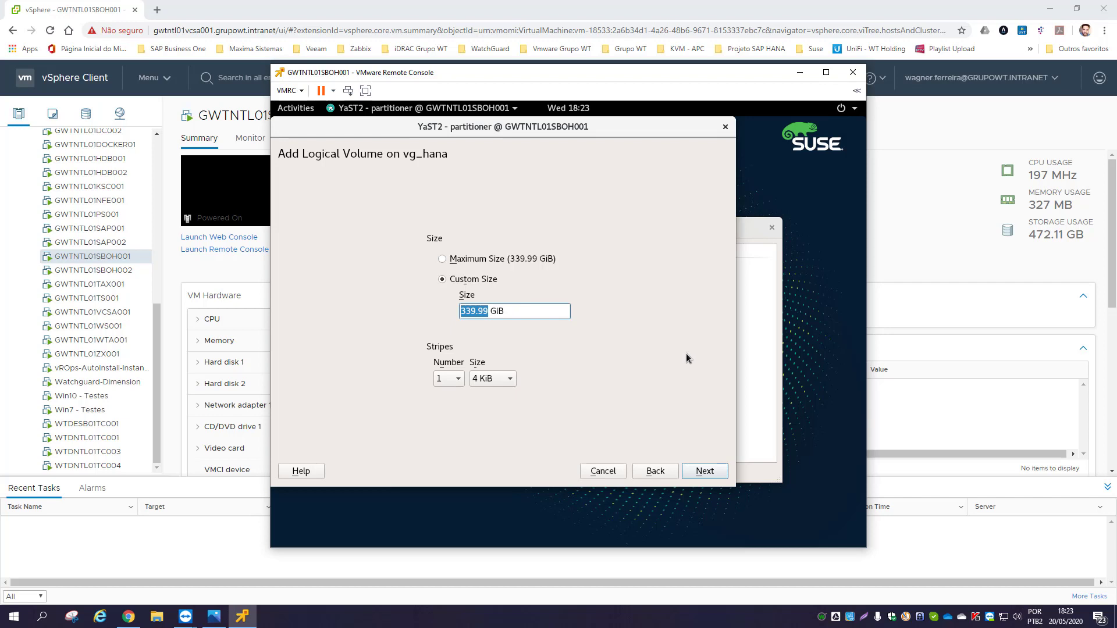
{"action": "type", "text": "80"}
{"action": "left_click", "coordinate": [704, 472]}
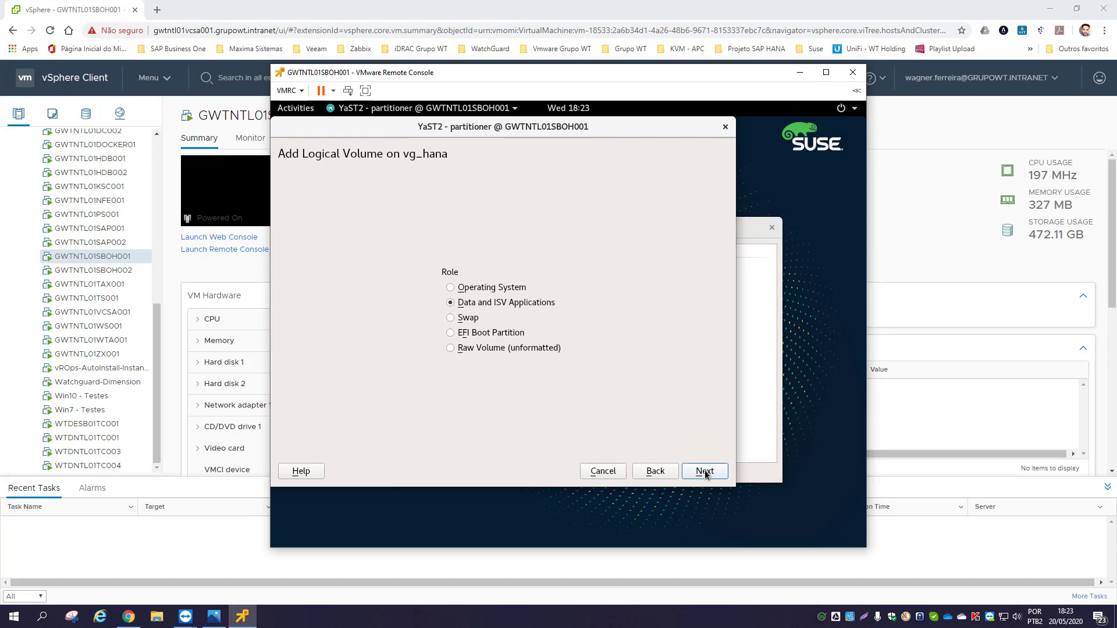
{"action": "left_click", "coordinate": [704, 472]}
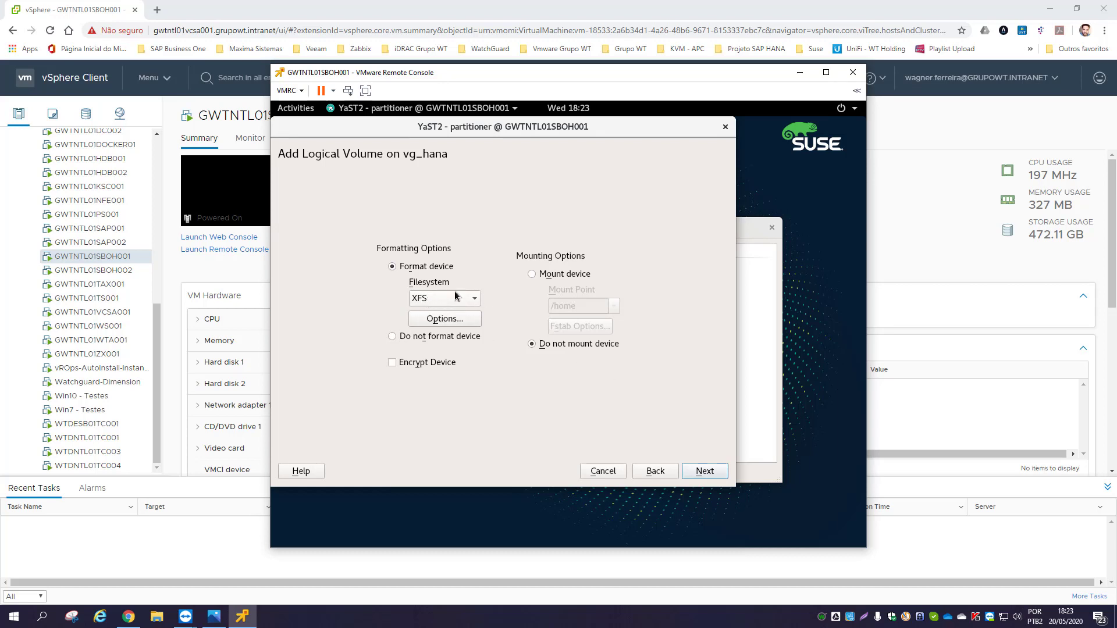
- Format hana_shared as XFS mounted at /hana/shared and finish adding it
{"action": "left_click", "coordinate": [531, 274]}
{"action": "left_click", "coordinate": [582, 306]}
{"action": "type", "text": "/"}
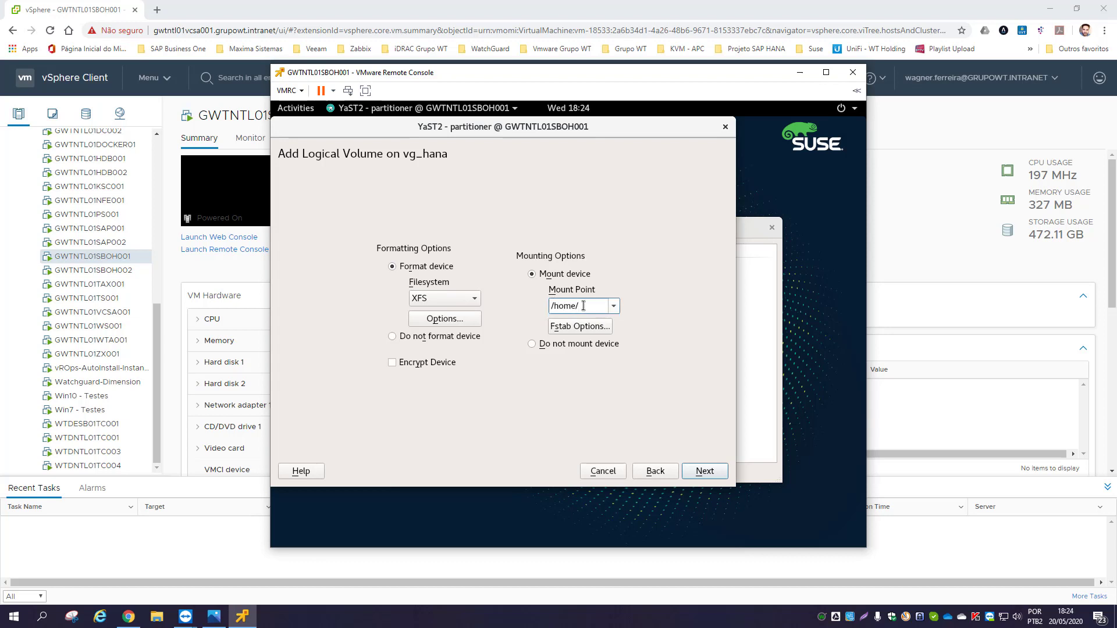
{"action": "key", "text": "BackSpace"}
{"action": "key", "text": "BackSpace"}
{"action": "key", "text": "BackSpace"}
{"action": "key", "text": "BackSpace"}
{"action": "key", "text": "BackSpace"}
{"action": "type", "text": "hana/shared"}
{"action": "left_click", "coordinate": [699, 477]}
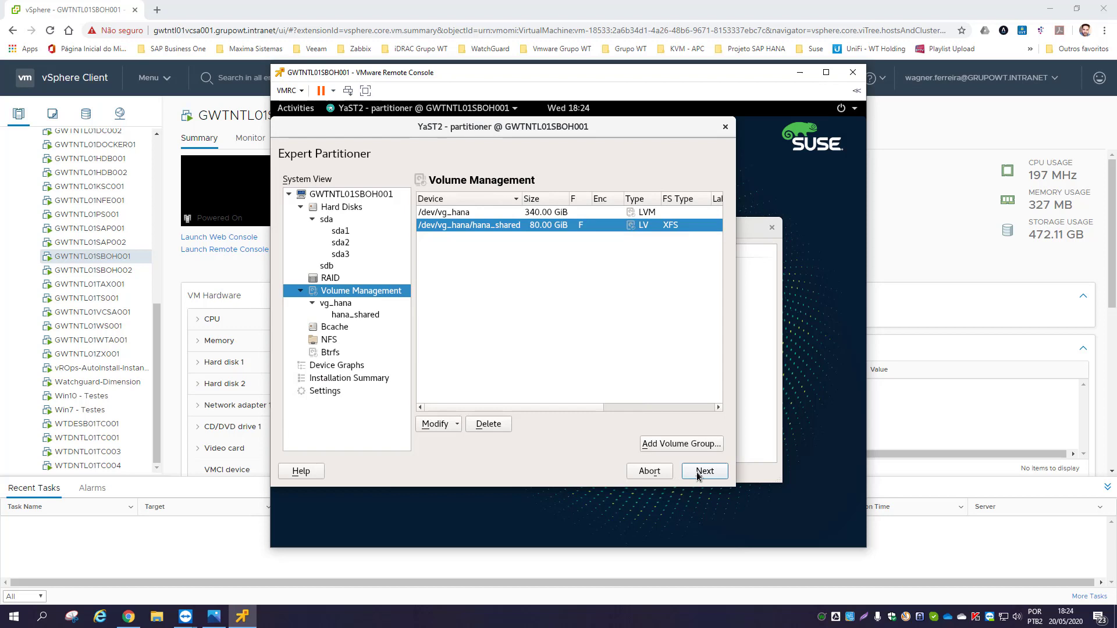
{"action": "left_click", "coordinate": [333, 305]}
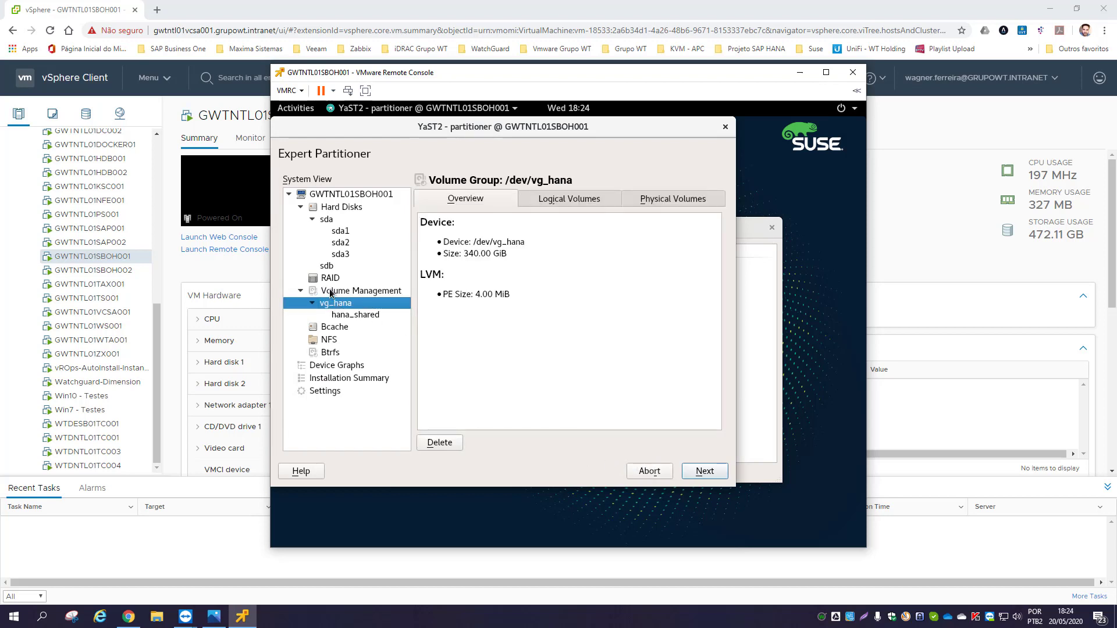
{"action": "left_click", "coordinate": [330, 292]}
- Add logical volume hana_log to vg_hana with a custom size and the Data role
{"action": "left_click", "coordinate": [530, 425]}
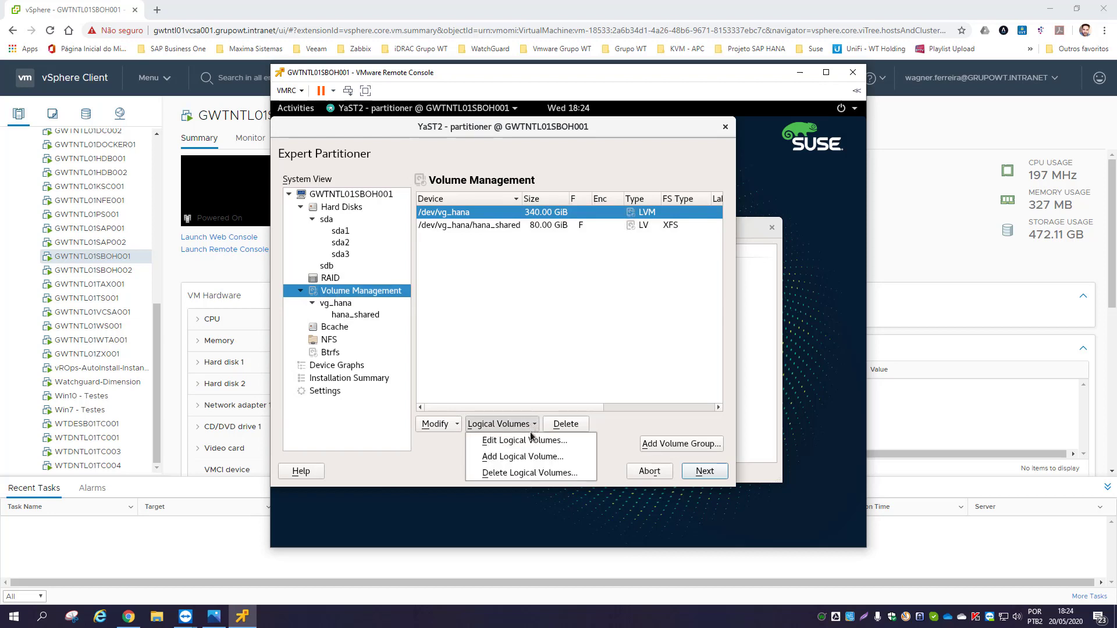
{"action": "left_click", "coordinate": [532, 458]}
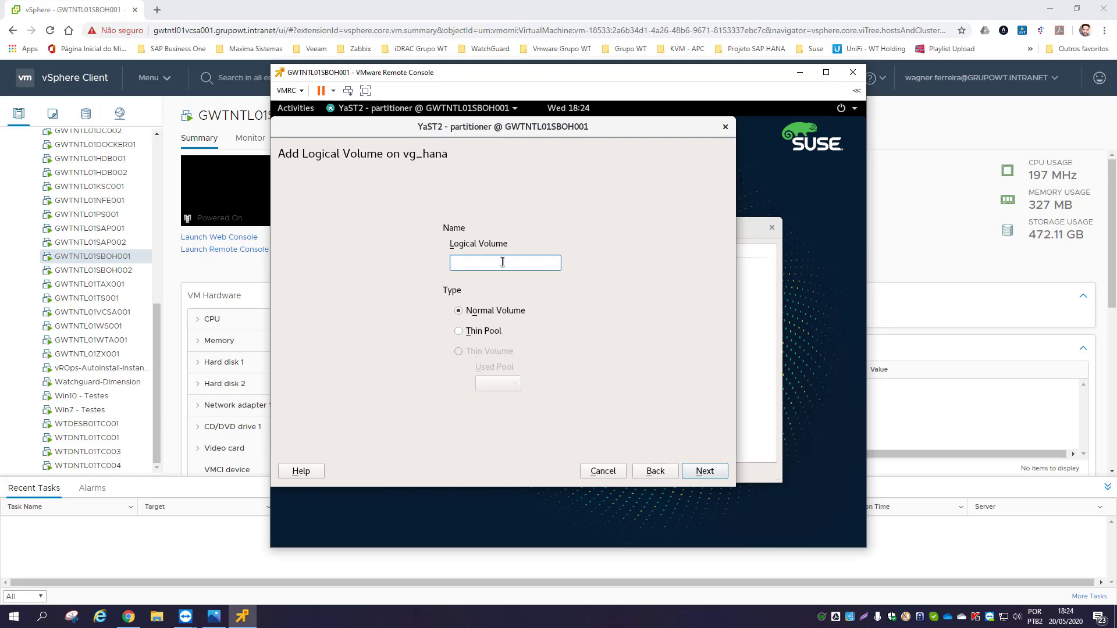
{"action": "type", "text": "hana_log"}
{"action": "left_click", "coordinate": [702, 472]}
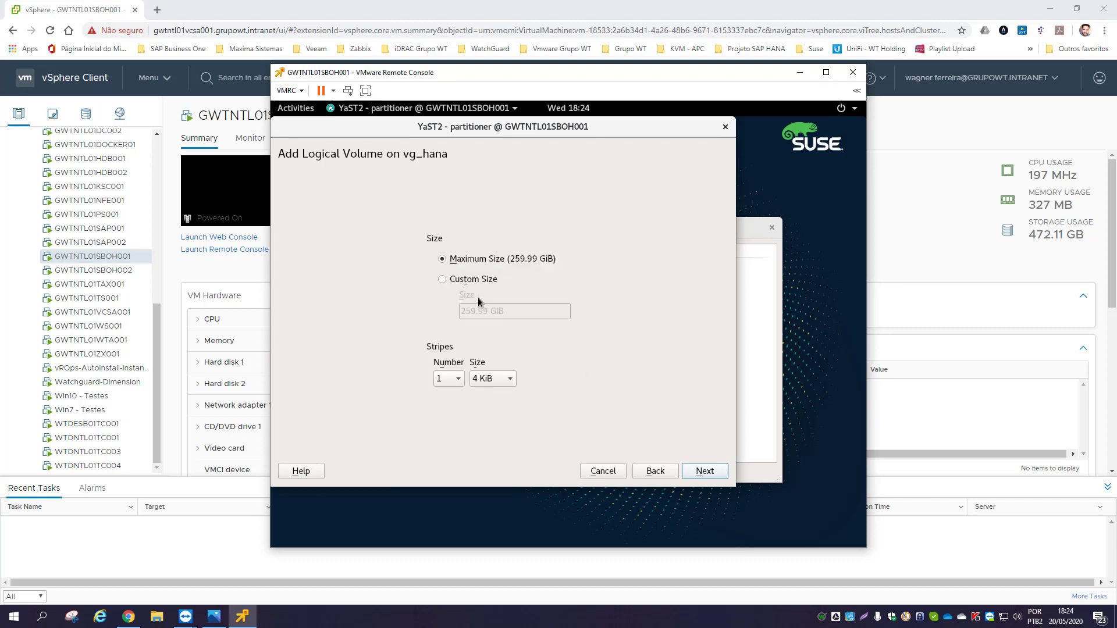
{"action": "left_click", "coordinate": [462, 281]}
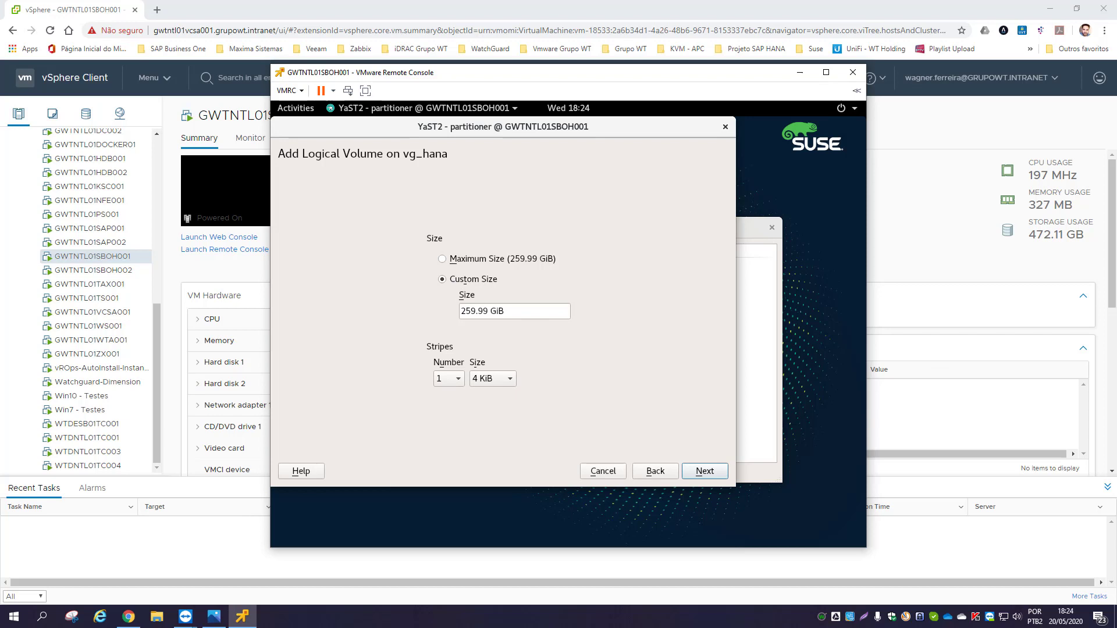
{"action": "left_click", "coordinate": [517, 308]}
{"action": "left_click_drag", "start_coordinate": [504, 310], "coordinate": [456, 308]}
{"action": "left_click", "coordinate": [487, 308]}
{"action": "type", "text": "50"}
{"action": "left_click", "coordinate": [695, 473]}
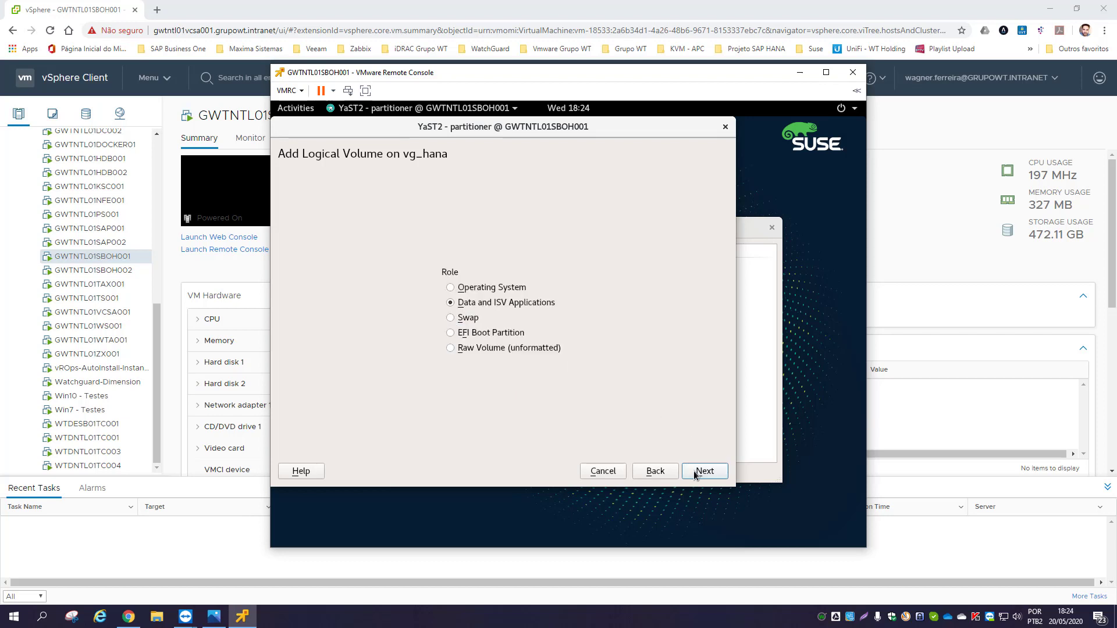
{"action": "left_click", "coordinate": [697, 473]}
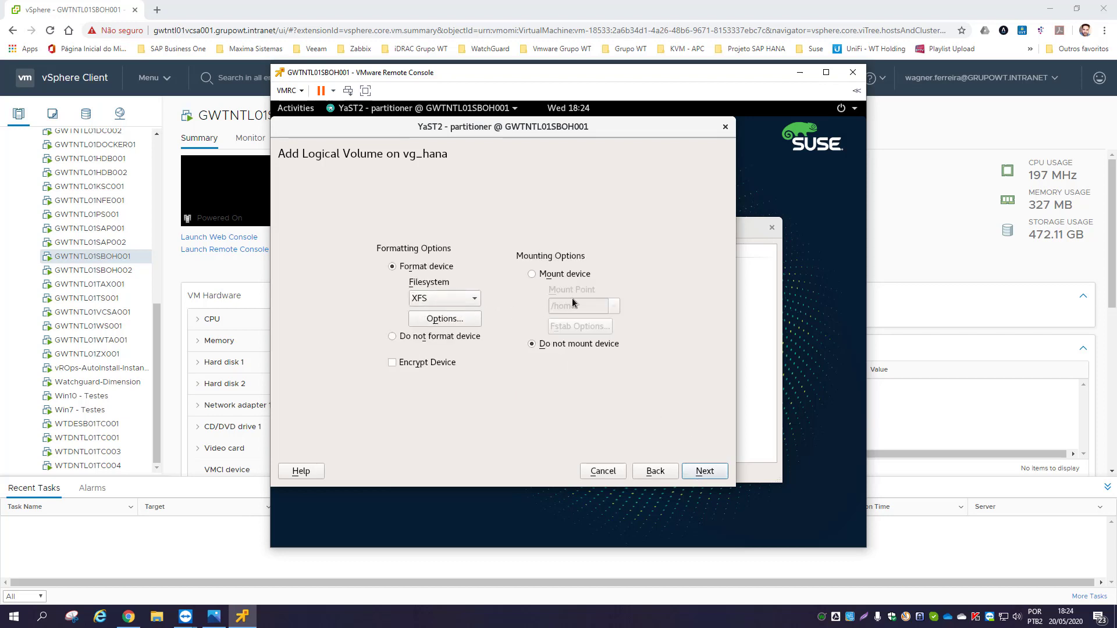
- Format hana_log as XFS mounted at /hana/log and finish adding it
{"action": "left_click", "coordinate": [532, 275]}
{"action": "left_click", "coordinate": [577, 305]}
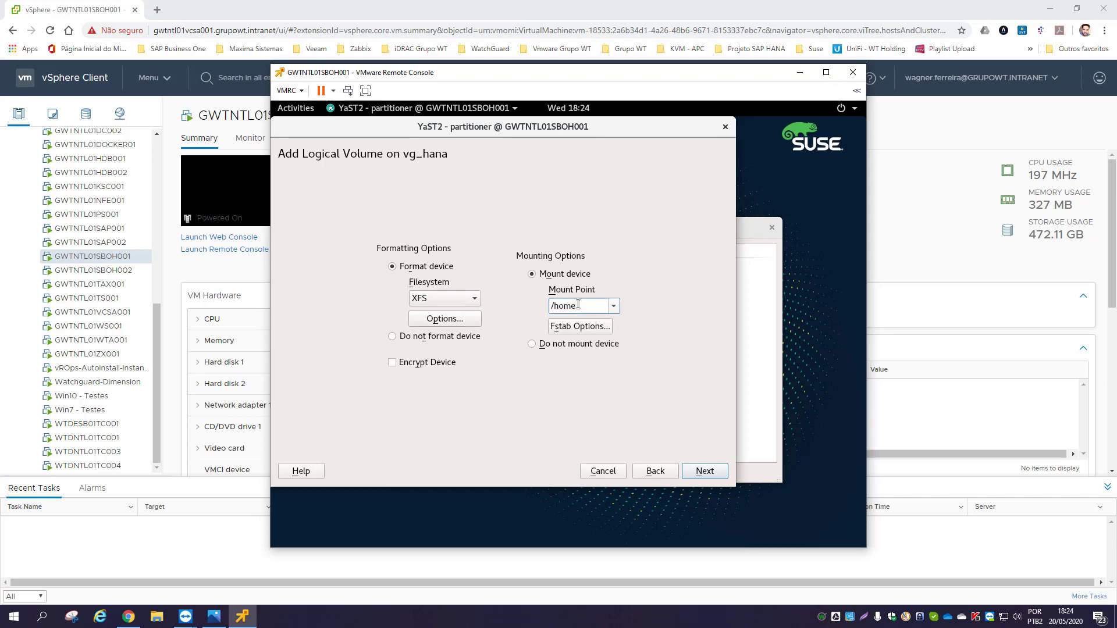
{"action": "key", "text": "BackSpace"}
{"action": "key", "text": "BackSpace"}
{"action": "type", "text": "ana/log"}
{"action": "left_click", "coordinate": [698, 472]}
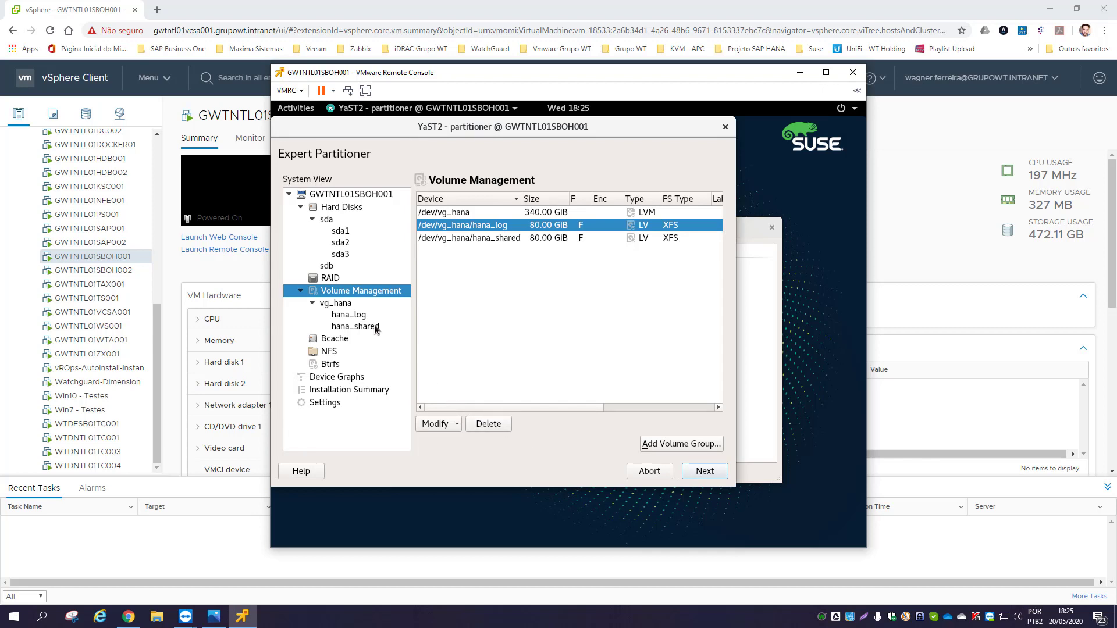
- Add logical volume hana_data to vg_hana with a custom size of 100 GiB and the Data role
{"action": "left_click", "coordinate": [329, 303]}
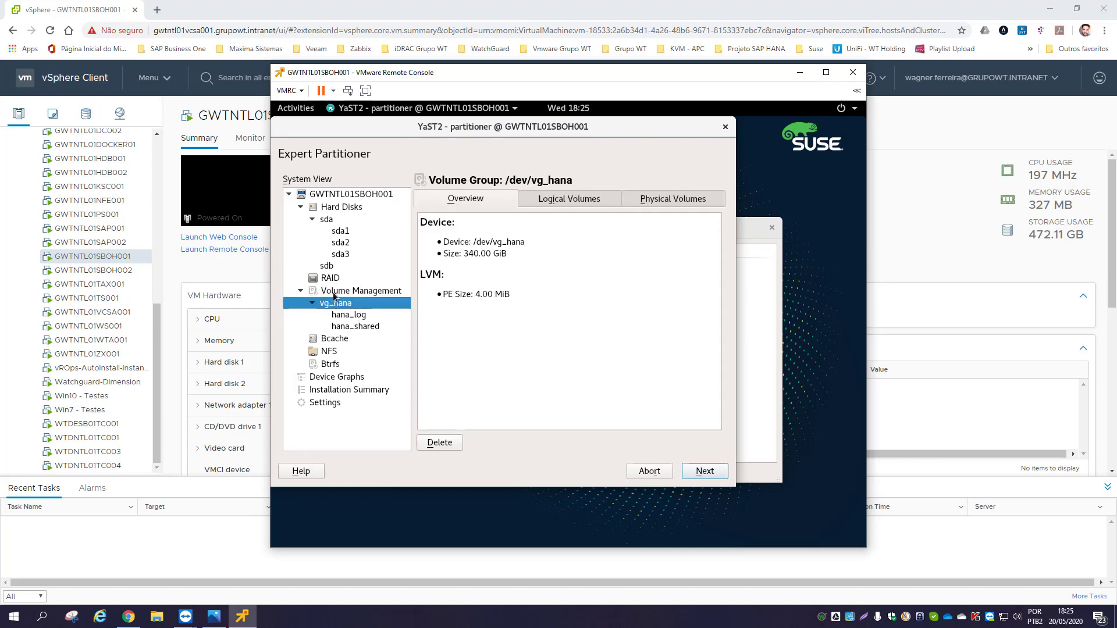
{"action": "left_click", "coordinate": [334, 291]}
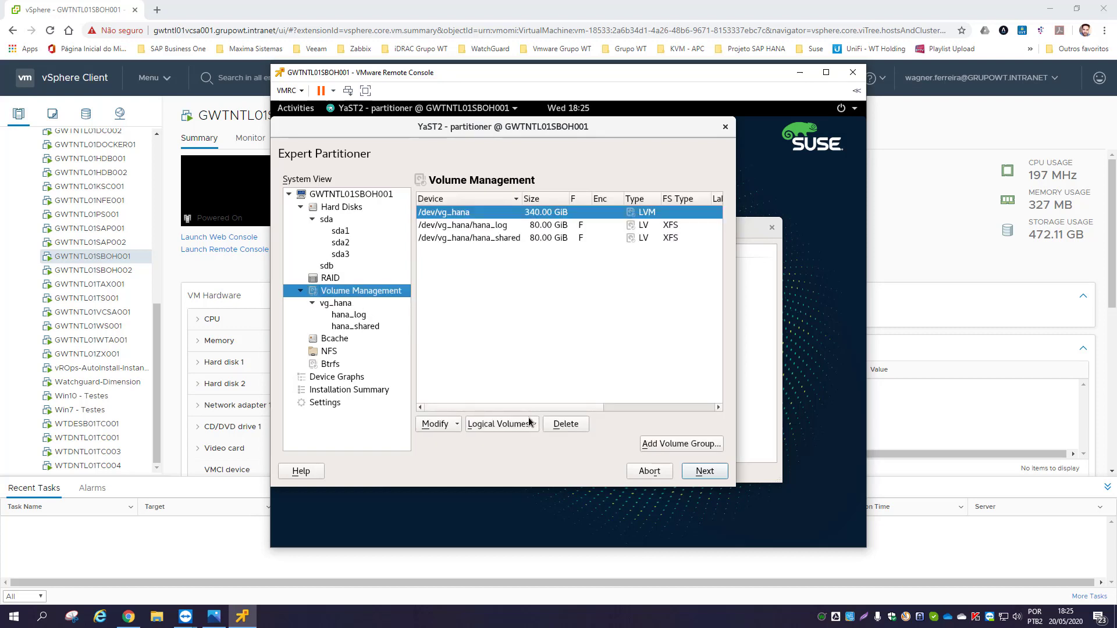
{"action": "left_click", "coordinate": [530, 423]}
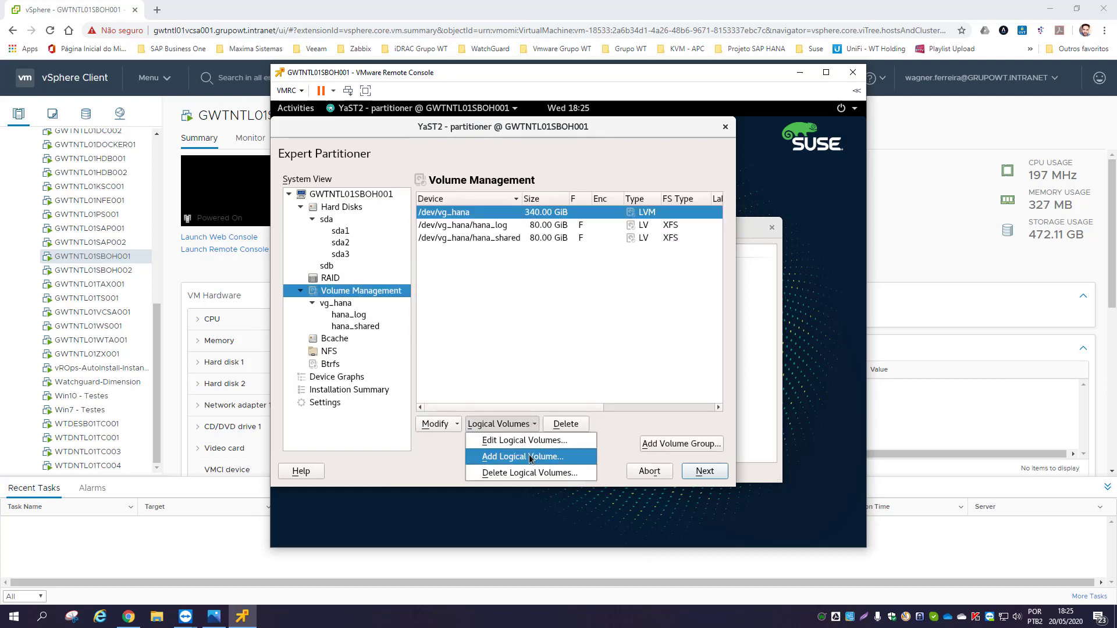
{"action": "left_click", "coordinate": [530, 457]}
{"action": "type", "text": "hana_data"}
{"action": "left_click", "coordinate": [705, 471]}
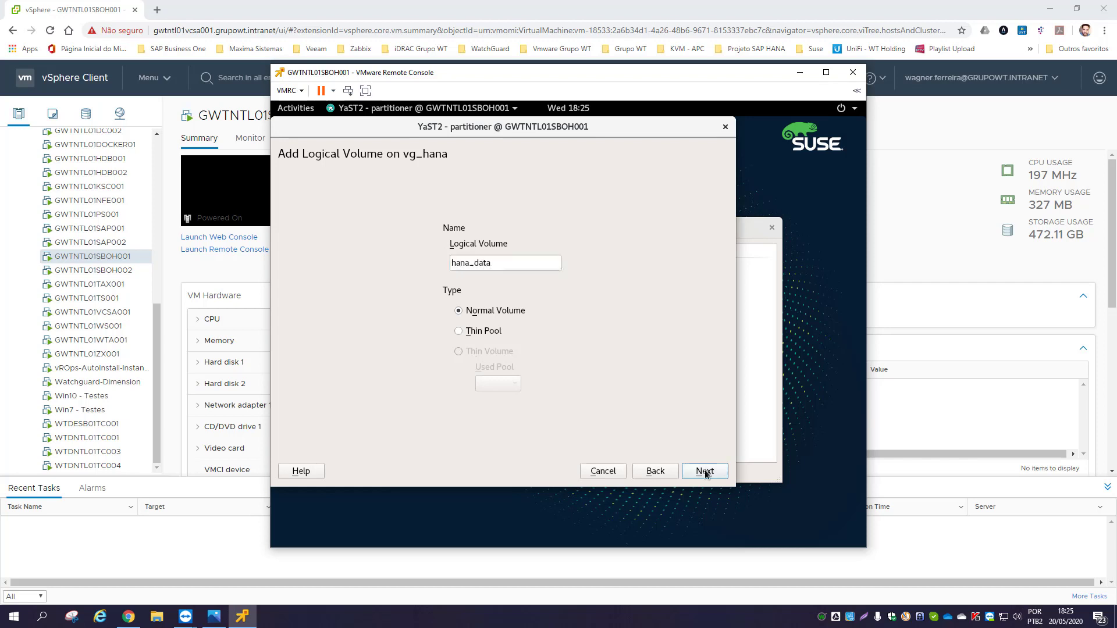
{"action": "left_click", "coordinate": [452, 282]}
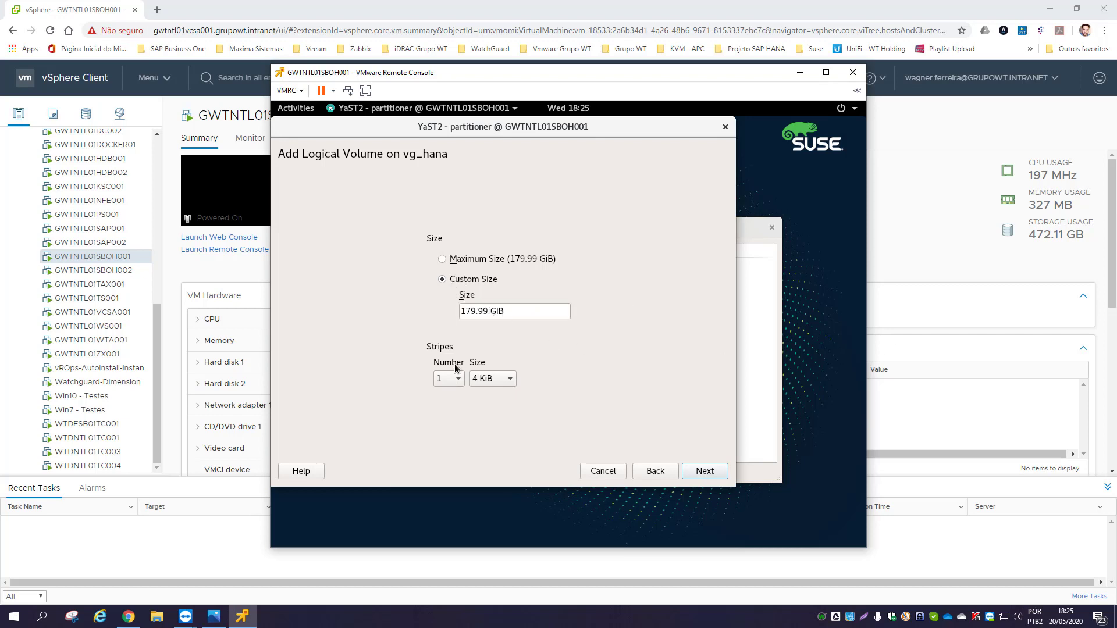
{"action": "left_click_drag", "start_coordinate": [488, 312], "coordinate": [451, 311]}
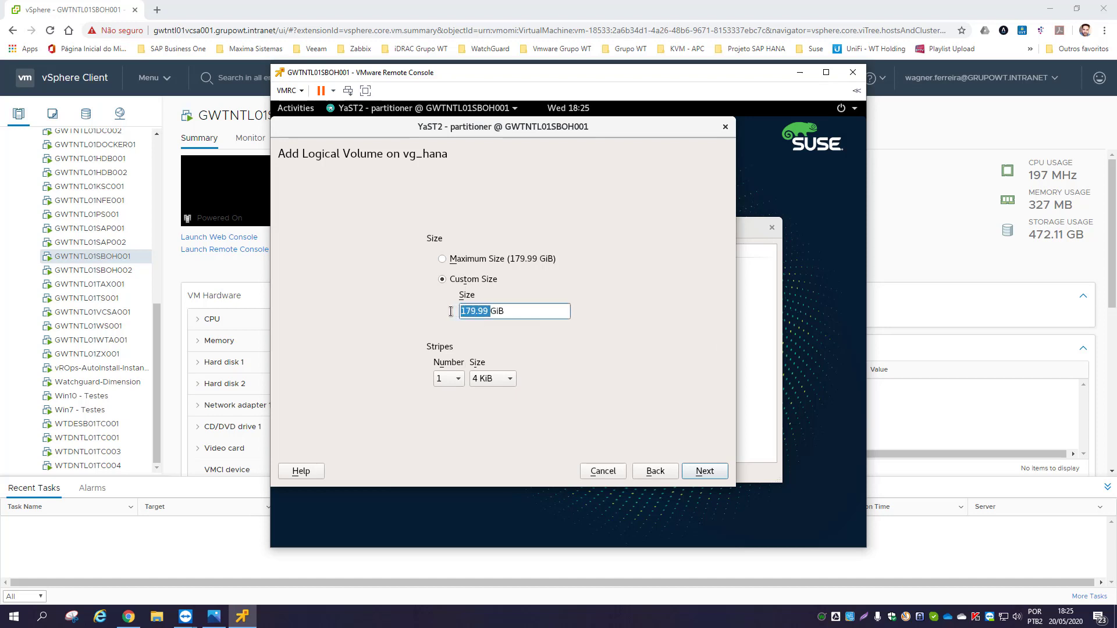
{"action": "type", "text": "100"}
{"action": "left_click", "coordinate": [705, 472]}
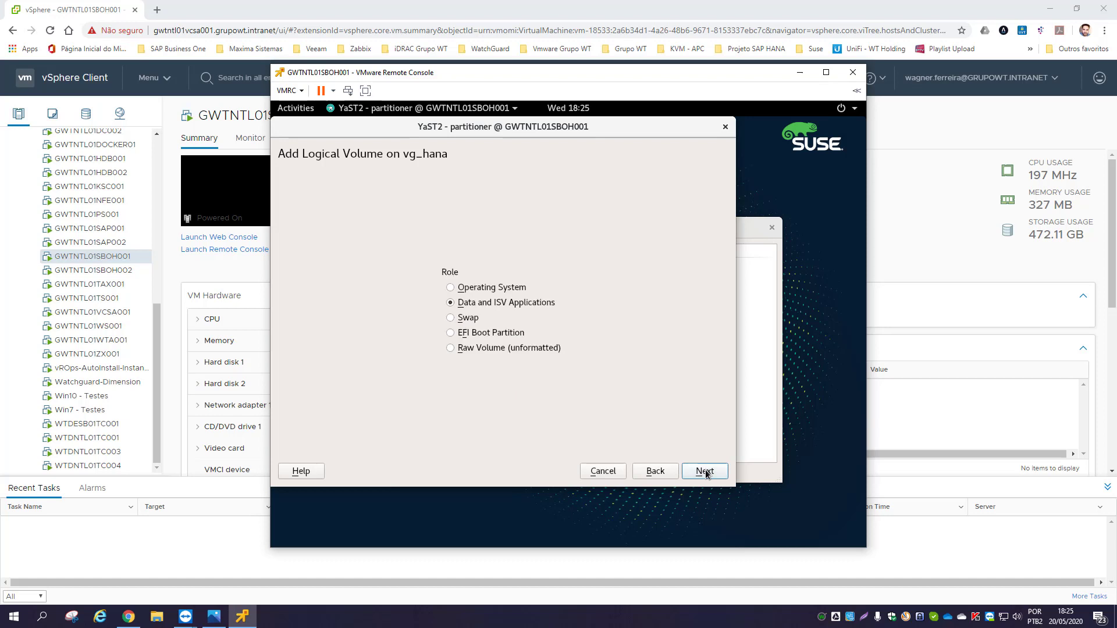
{"action": "left_click", "coordinate": [705, 472]}
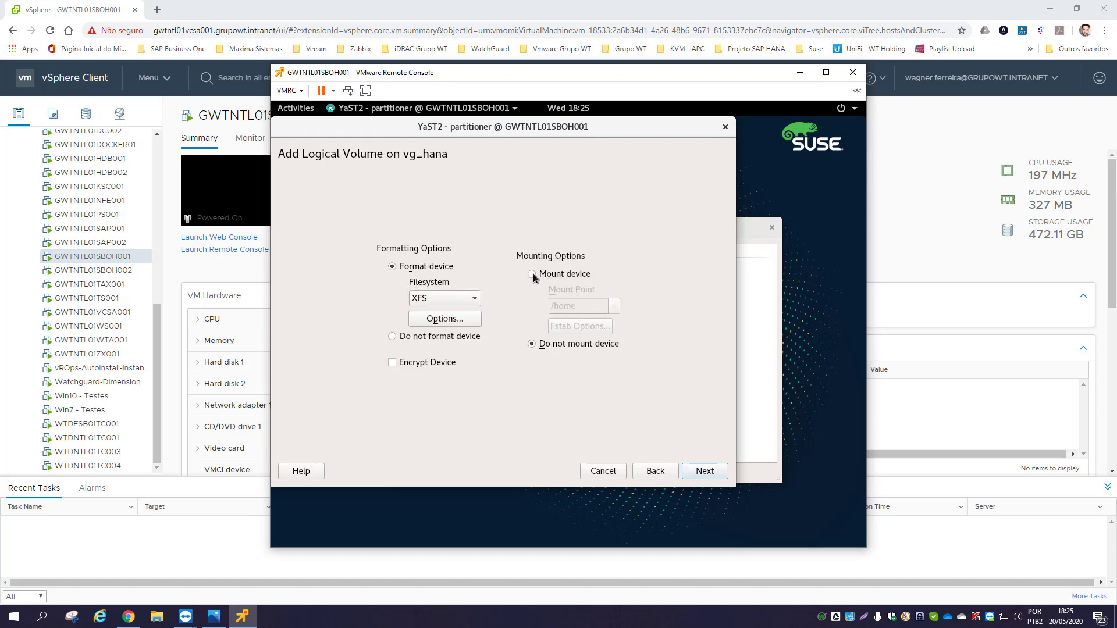
- Format hana_data as XFS mounted at /hana/data and finish creating it
{"action": "left_click", "coordinate": [532, 274]}
{"action": "left_click", "coordinate": [581, 307]}
{"action": "key", "text": "BackSpace"}
{"action": "key", "text": "BackSpace"}
{"action": "key", "text": "BackSpace"}
{"action": "key", "text": "BackSpace"}
{"action": "type", "text": "hana/"}
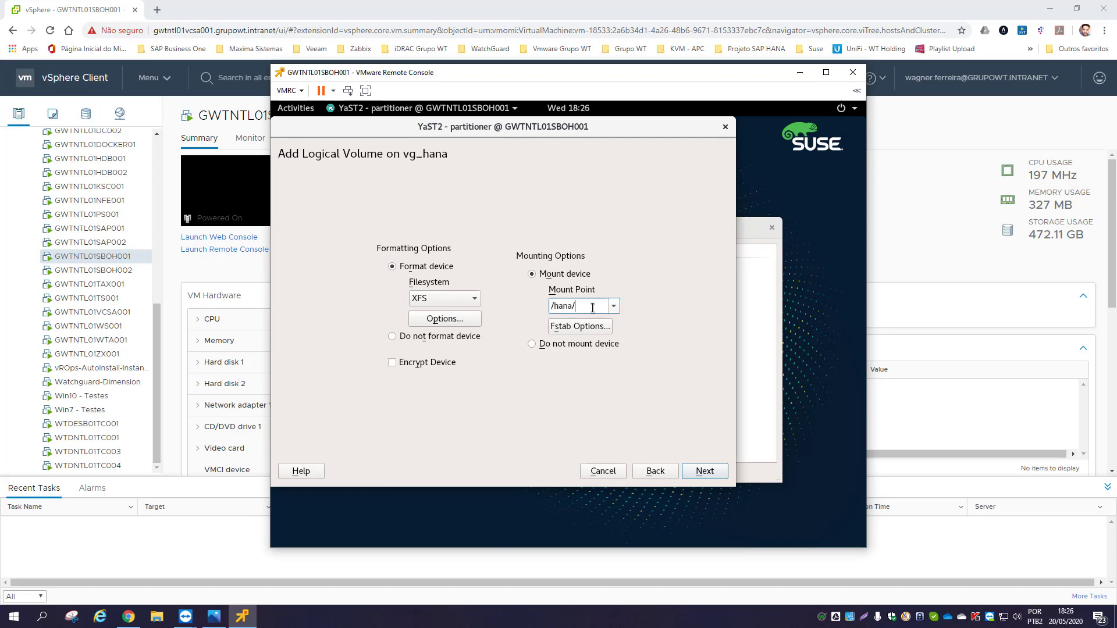
{"action": "type", "text": "data"}
{"action": "left_click", "coordinate": [704, 471]}
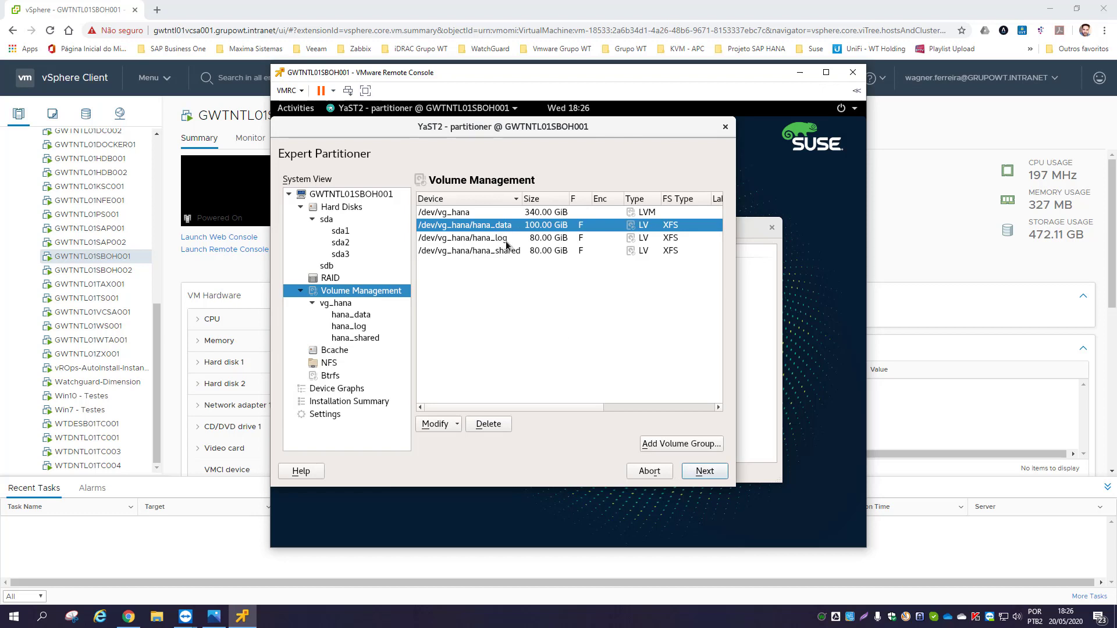
{"action": "left_click", "coordinate": [343, 303]}
- Add logical volume usr_sap to vg_hana using the remaining maximum size and the Data role
{"action": "left_click", "coordinate": [345, 293]}
{"action": "left_click", "coordinate": [530, 427]}
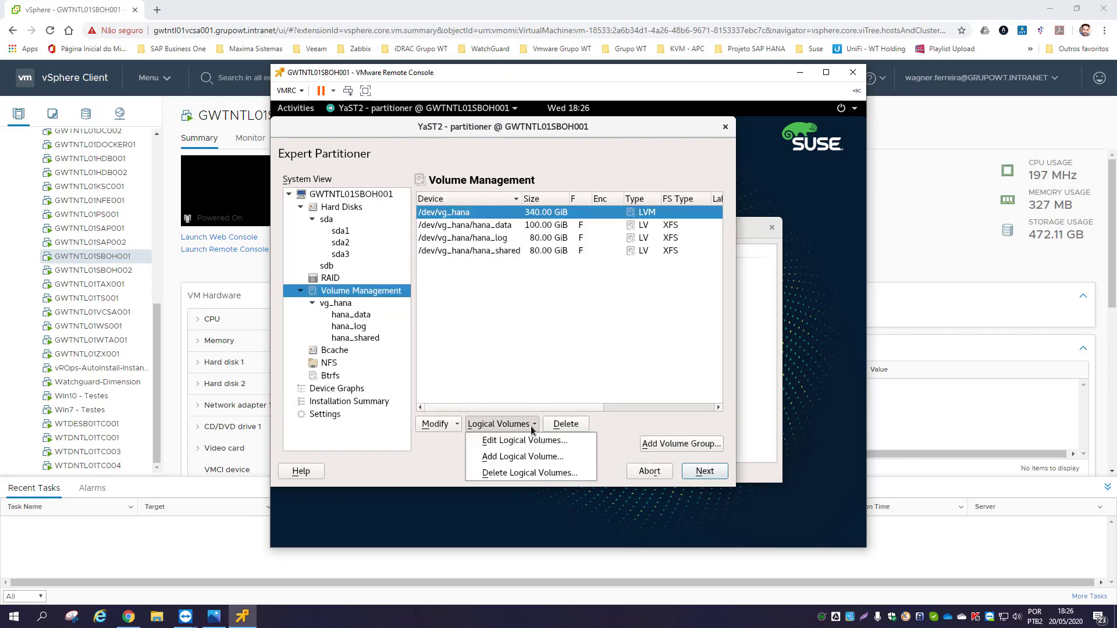
{"action": "left_click", "coordinate": [530, 458]}
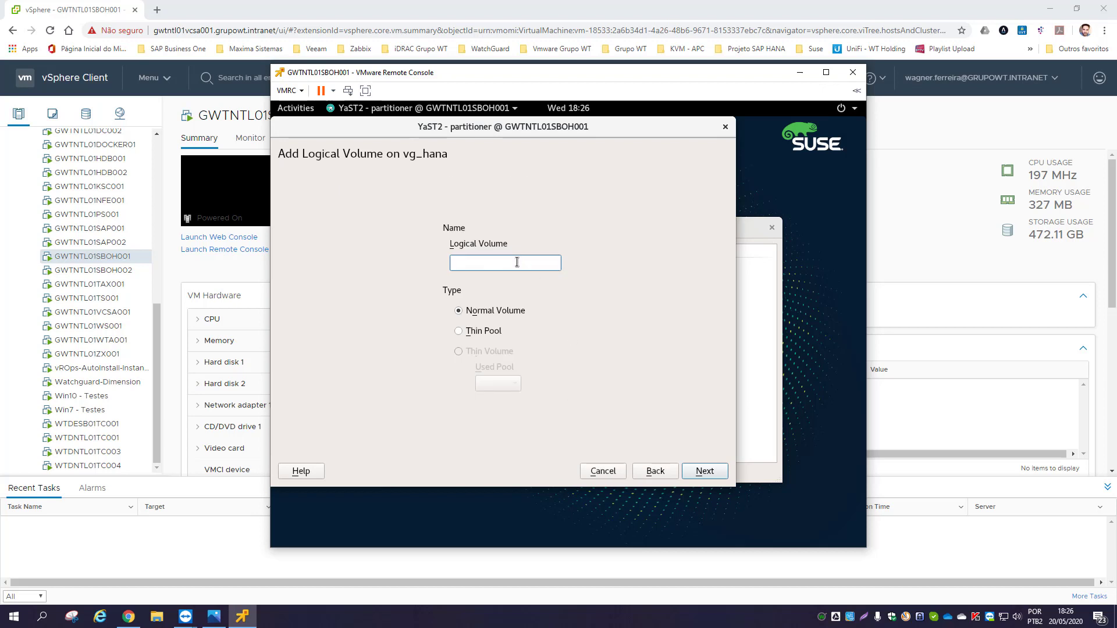
{"action": "type", "text": "usr_sap"}
{"action": "left_click", "coordinate": [705, 473]}
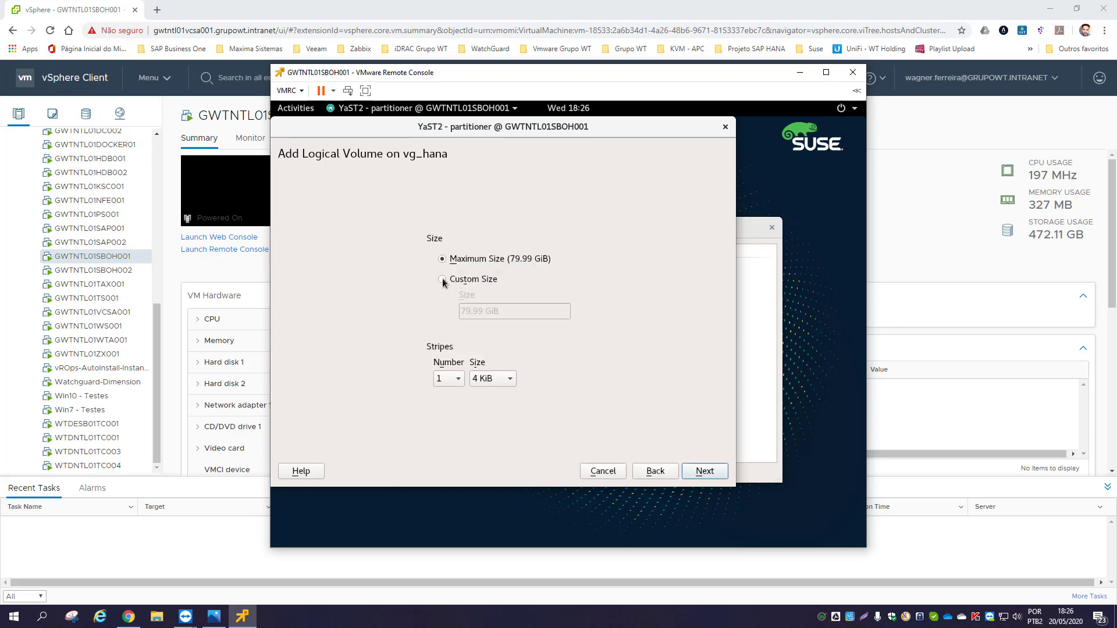
{"action": "left_click", "coordinate": [442, 279]}
{"action": "left_click", "coordinate": [443, 259]}
{"action": "left_click", "coordinate": [705, 472]}
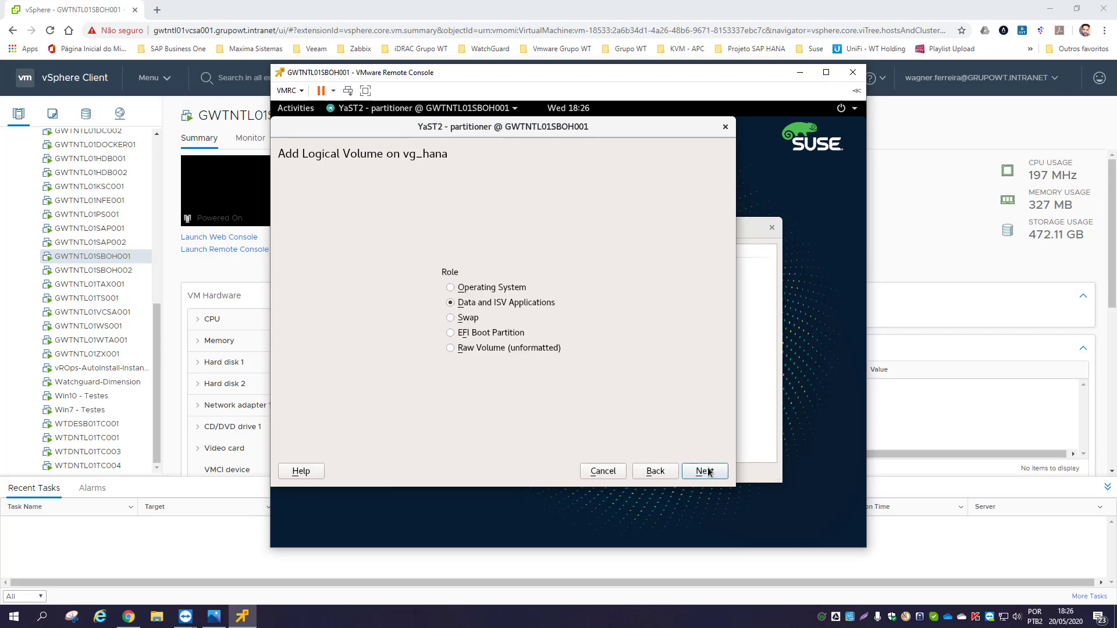
{"action": "left_click", "coordinate": [707, 471]}
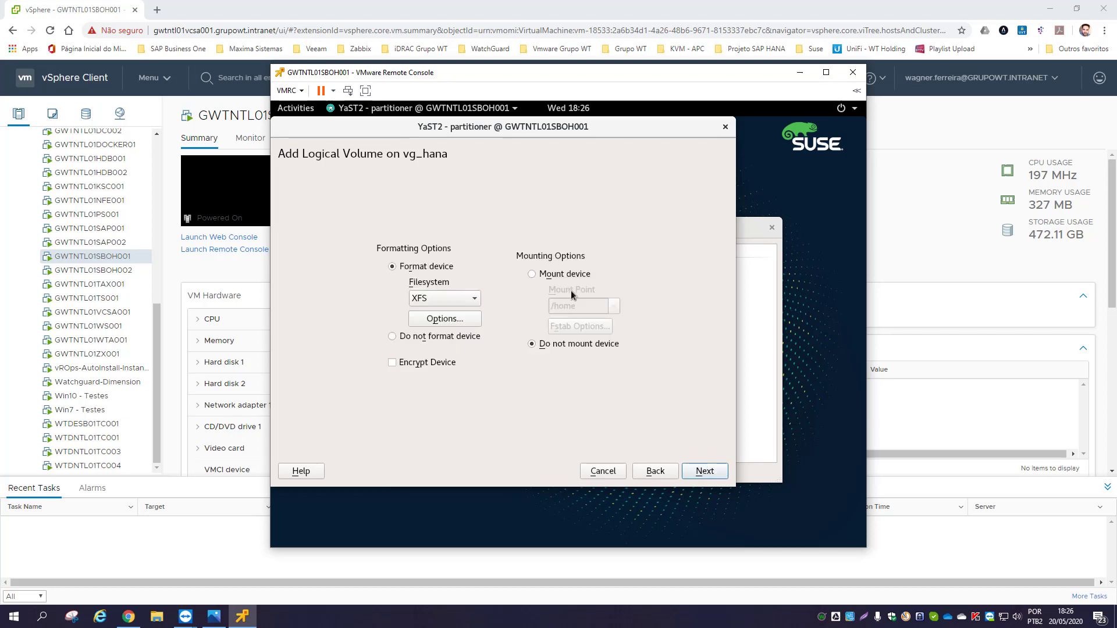
- Format usr_sap as XFS mounted at /usr/sap and finish creating it
{"action": "left_click", "coordinate": [533, 274]}
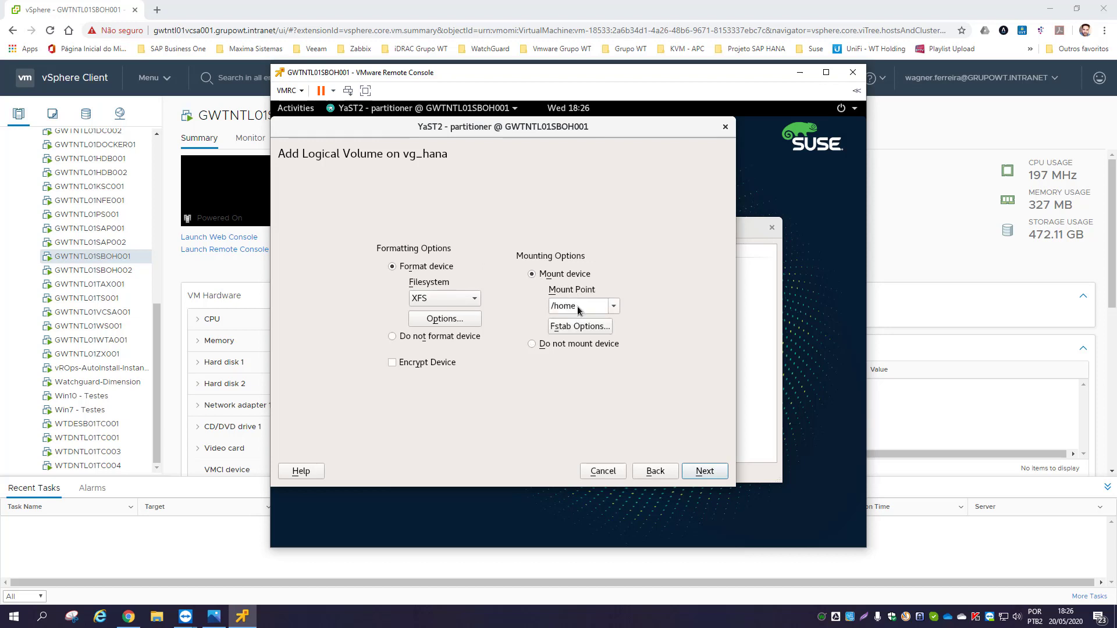
{"action": "key", "text": "BackSpace"}
{"action": "key", "text": "BackSpace"}
{"action": "key", "text": "BackSpace"}
{"action": "key", "text": "BackSpace"}
{"action": "type", "text": "us"}
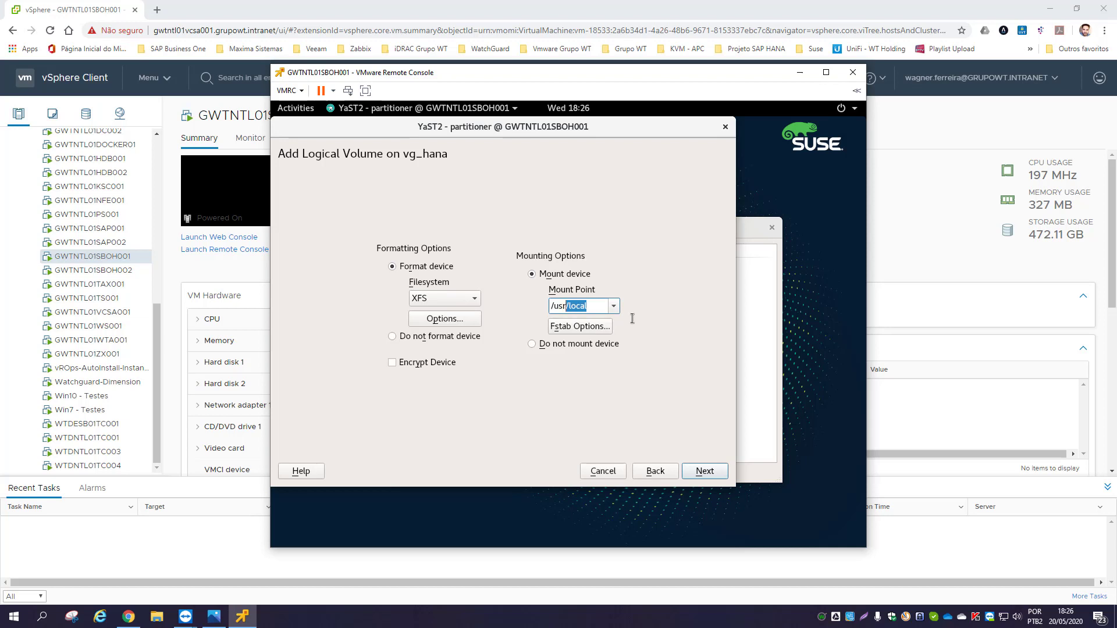
{"action": "type", "text": "r/sap"}
{"action": "left_click", "coordinate": [704, 474]}
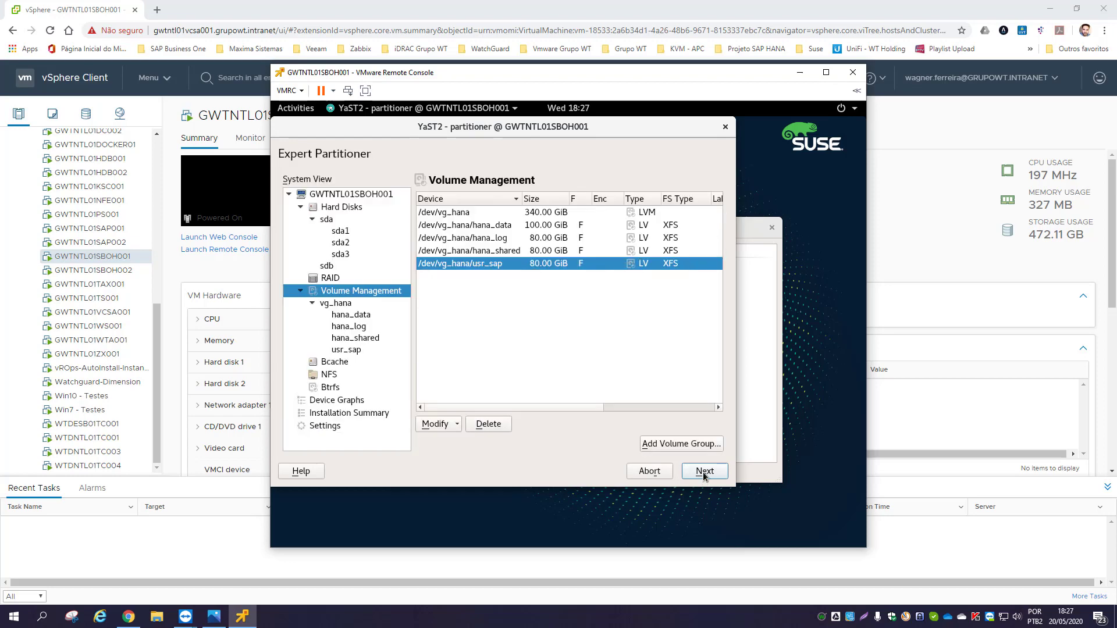
- Review the summary, apply the vg_hana partitioning changes, and close YaST Control Center
{"action": "left_click", "coordinate": [704, 474]}
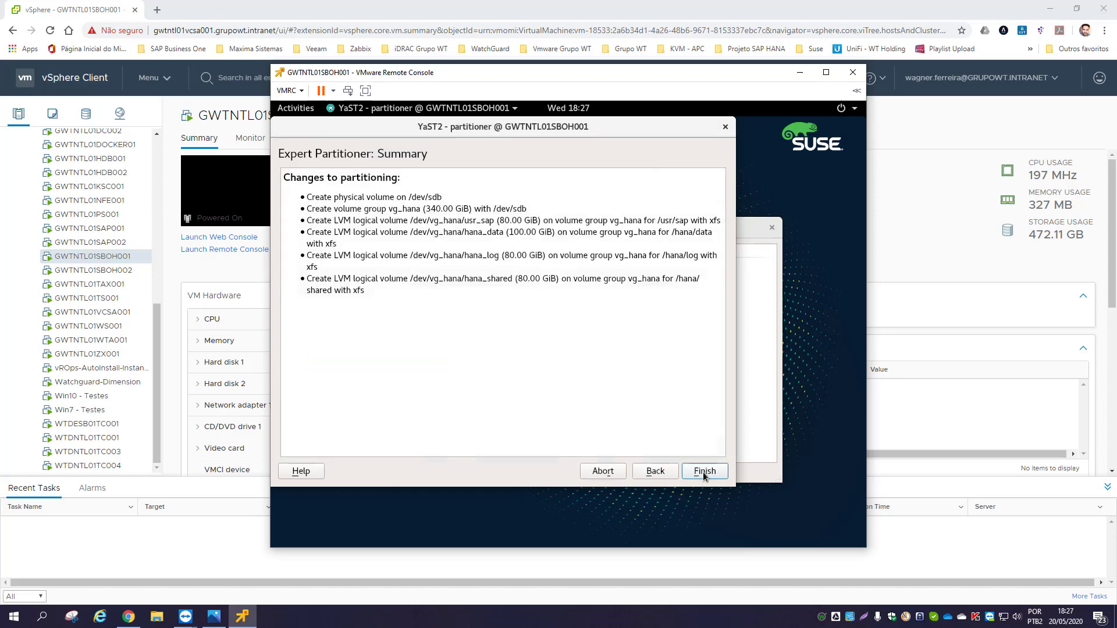
{"action": "left_click", "coordinate": [703, 473]}
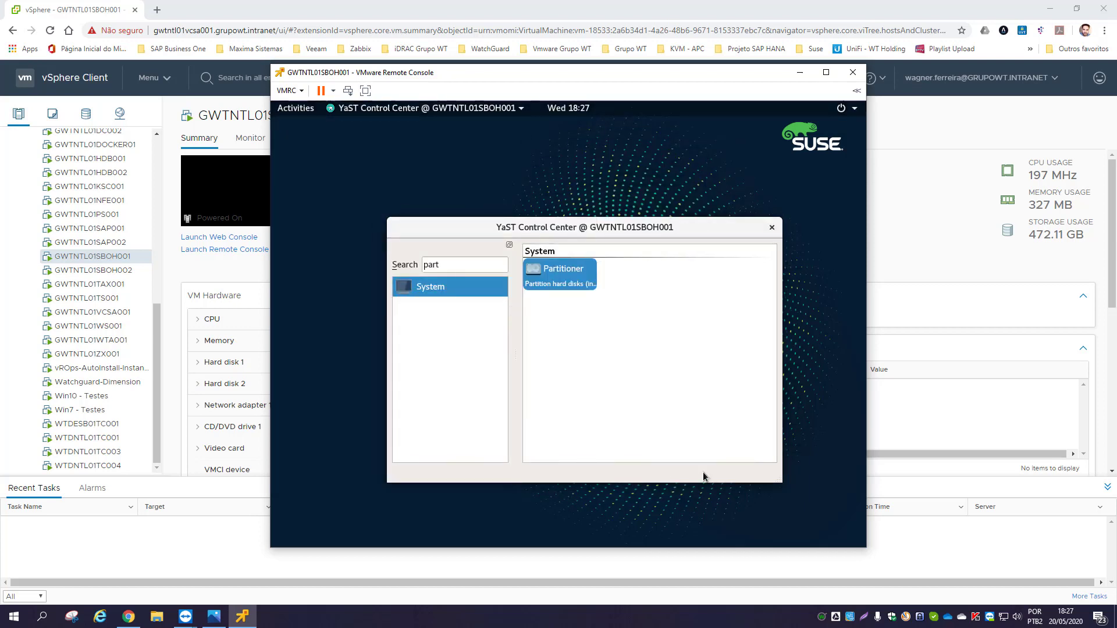
{"action": "left_click", "coordinate": [771, 228]}
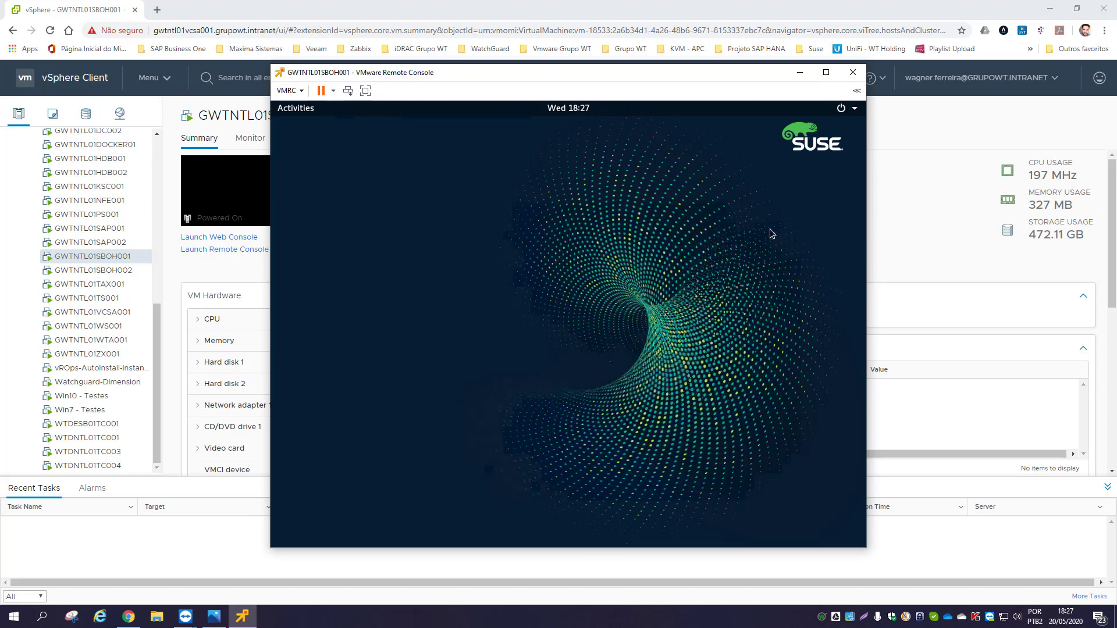
- Open the Files app and browse to the root filesystem under Other Locations > Computer
{"action": "left_click", "coordinate": [299, 111]}
{"action": "left_click", "coordinate": [308, 326]}
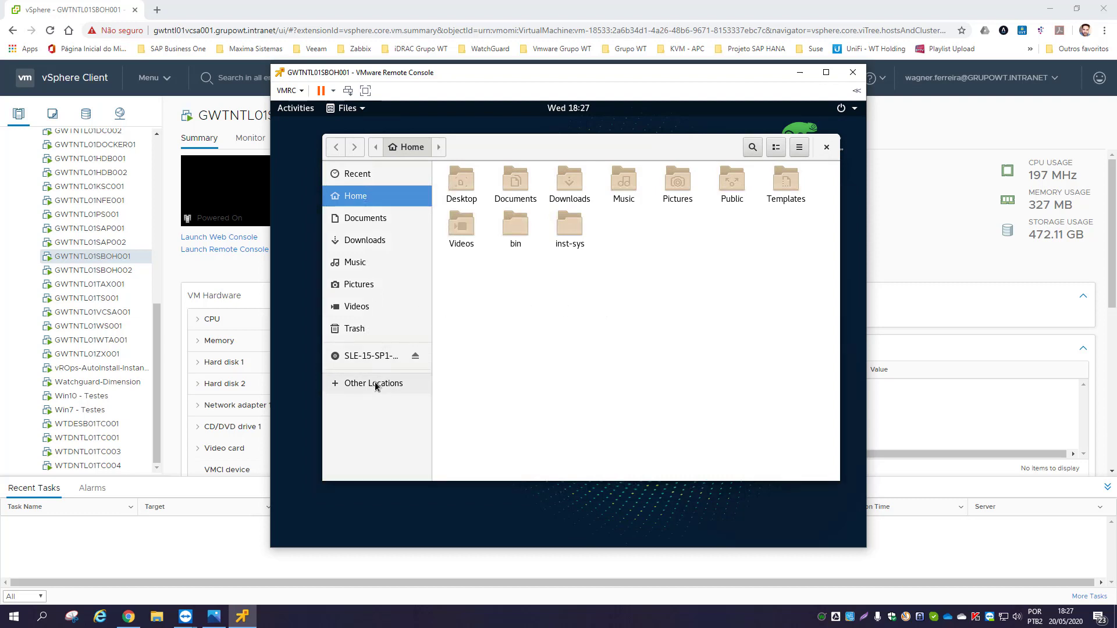
{"action": "left_click", "coordinate": [375, 384]}
{"action": "left_click", "coordinate": [493, 194]}
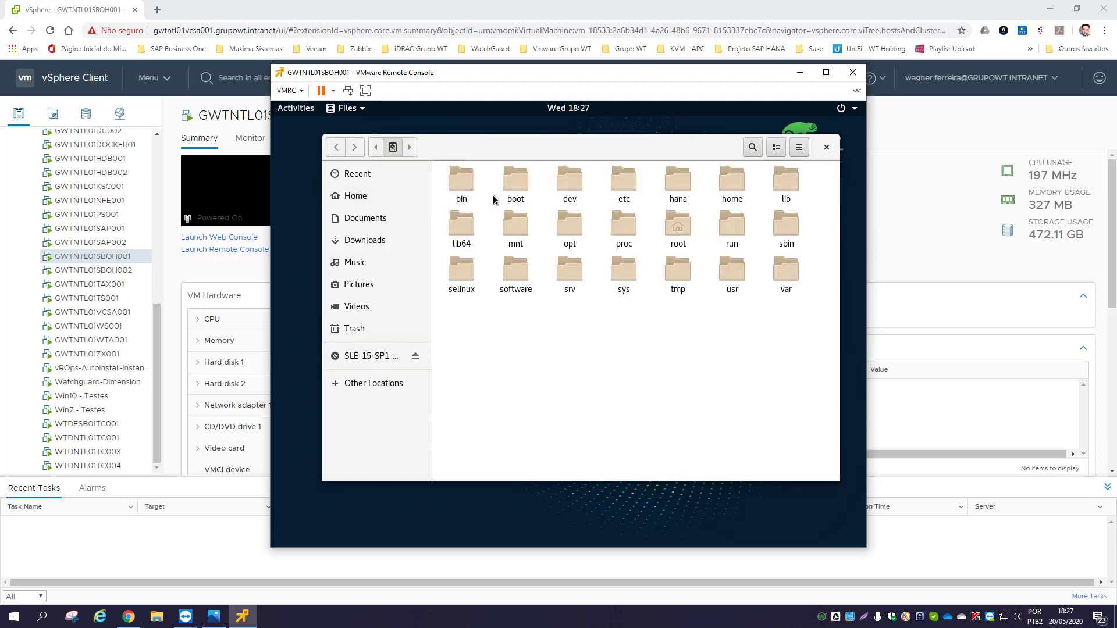
- Check that /hana contains the data, log and shared folders
{"action": "double_click", "coordinate": [677, 183]}
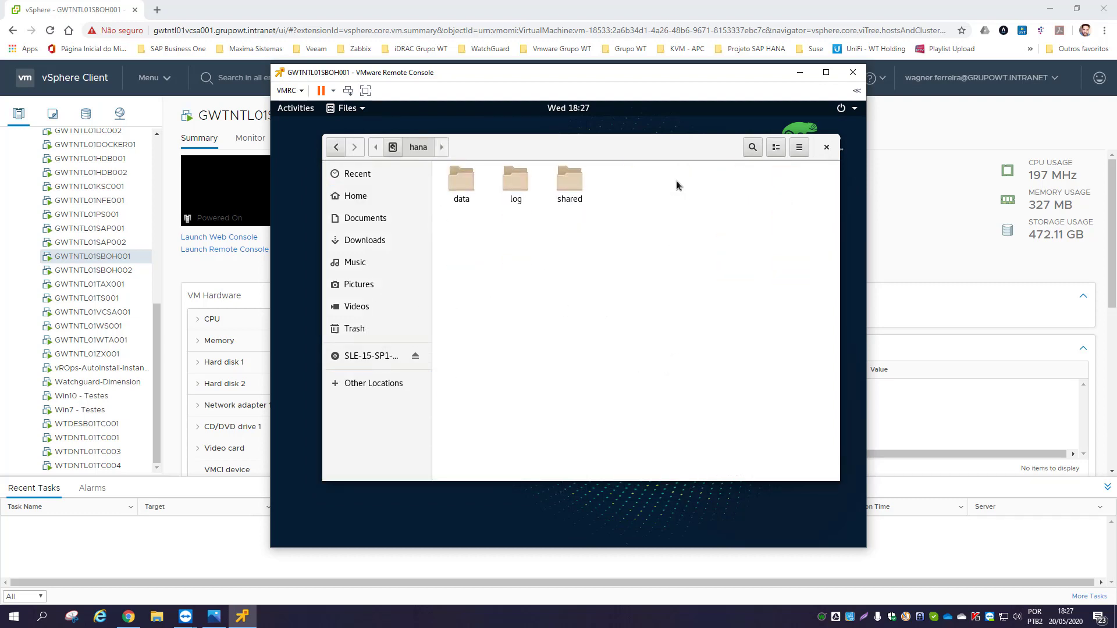
{"action": "left_click_drag", "start_coordinate": [637, 229], "coordinate": [450, 178]}
{"action": "left_click", "coordinate": [610, 264]}
{"action": "left_click", "coordinate": [569, 180]}
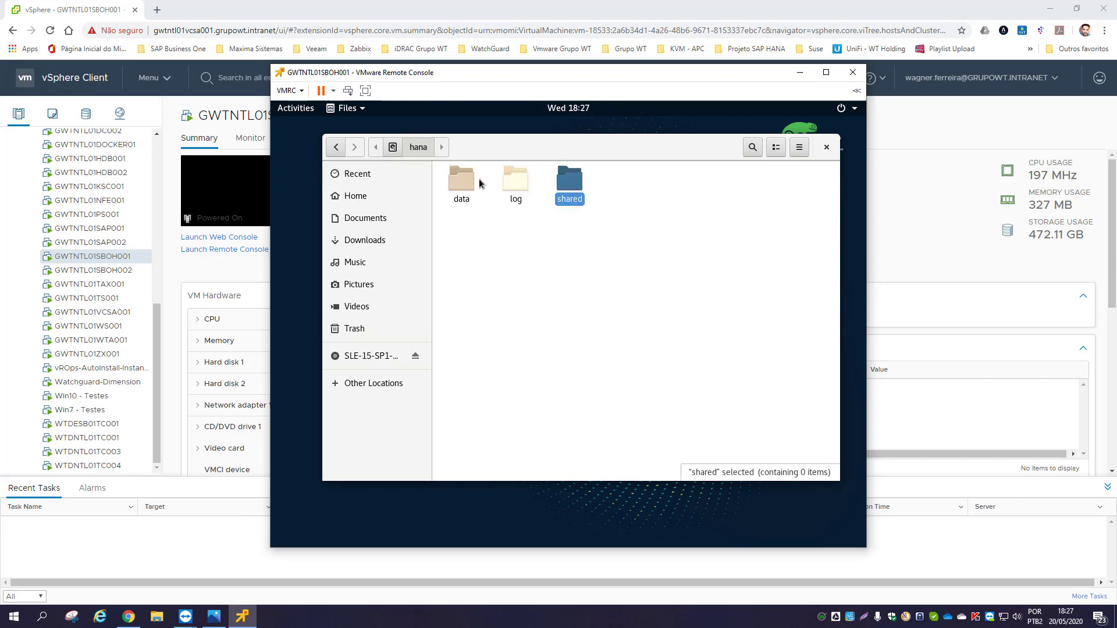
{"action": "left_click", "coordinate": [394, 150]}
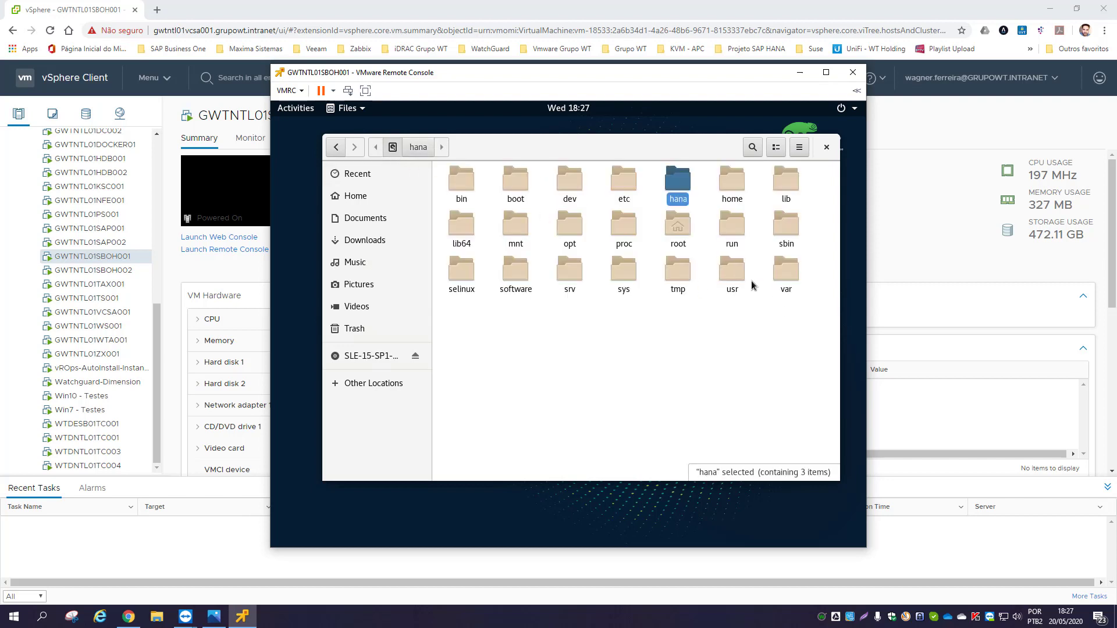
- Confirm /usr holds a sap folder, then eject the SLE-15-SP1 installation disc
{"action": "double_click", "coordinate": [721, 271]}
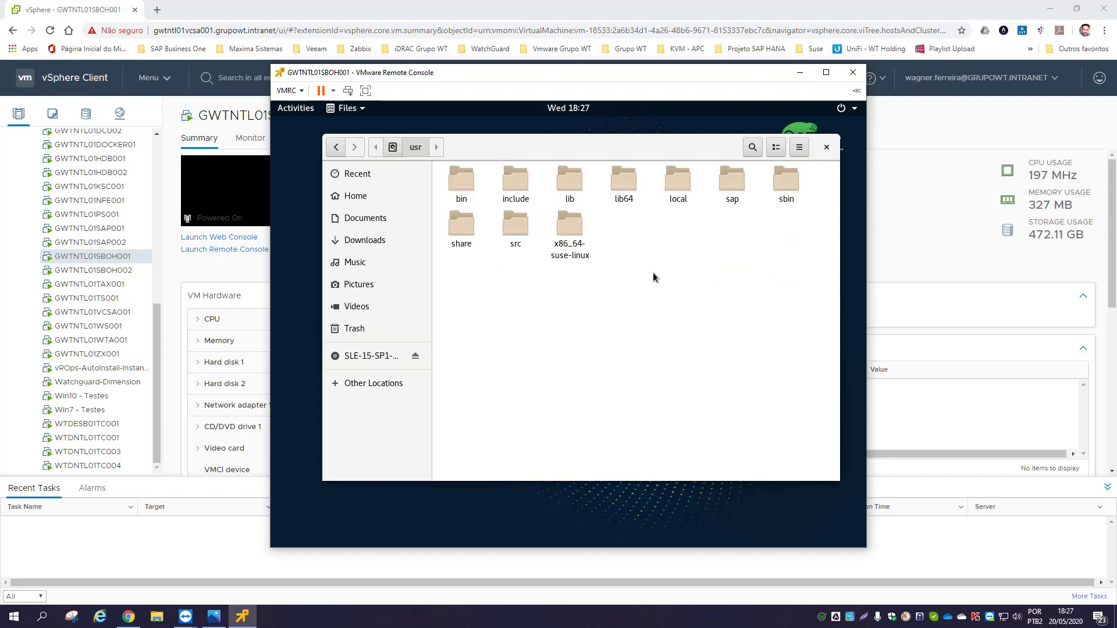
{"action": "left_click", "coordinate": [734, 185]}
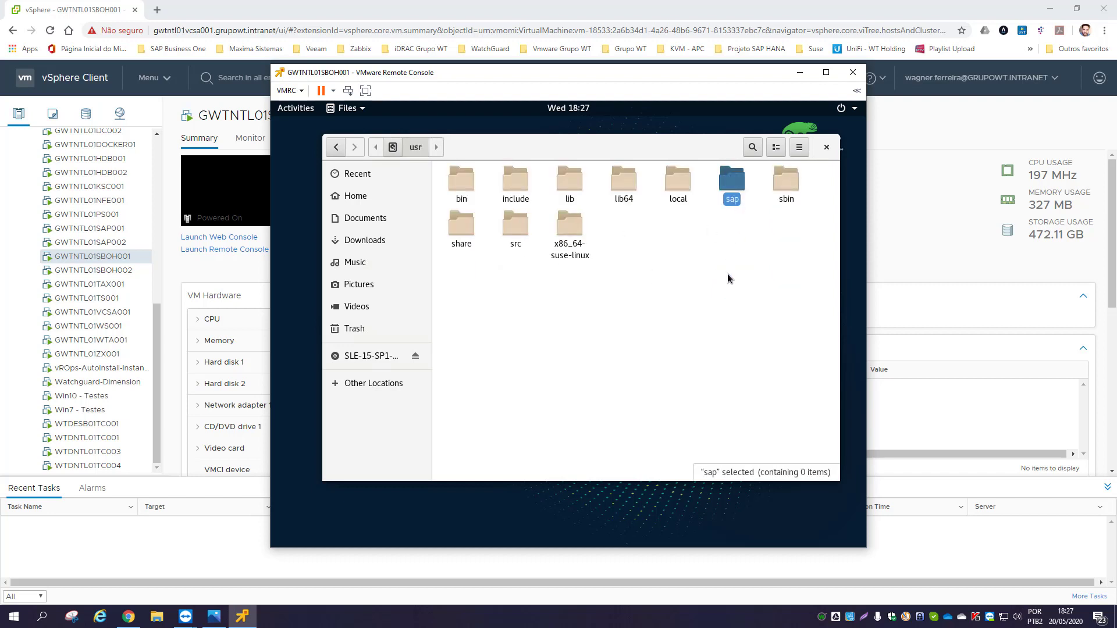
{"action": "left_click", "coordinate": [685, 284]}
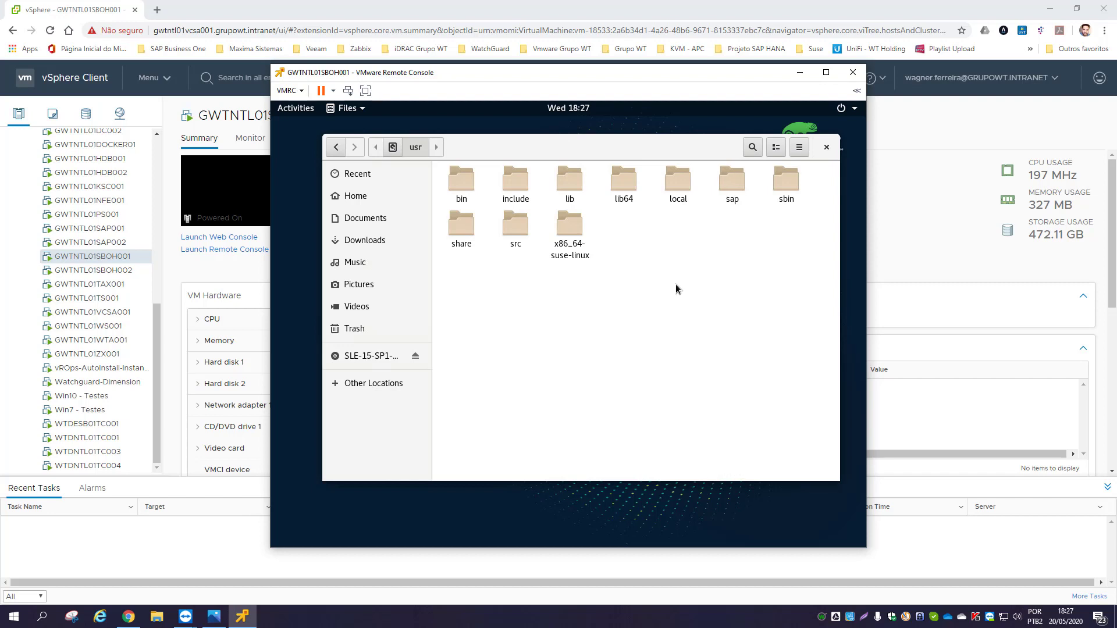
{"action": "left_click", "coordinate": [398, 149]}
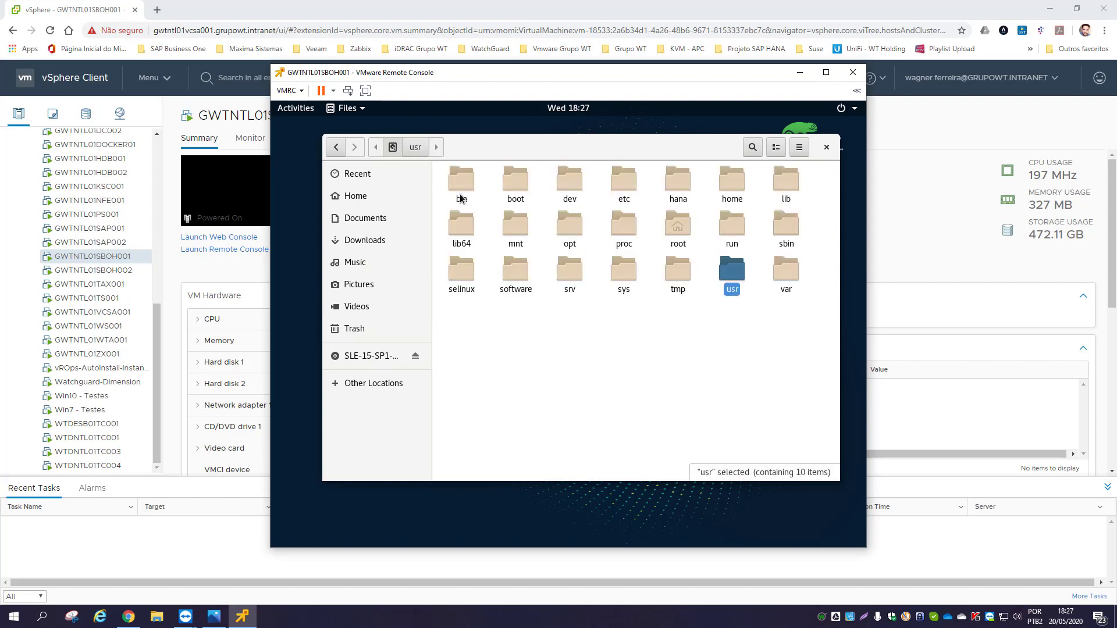
{"action": "left_click", "coordinate": [642, 338]}
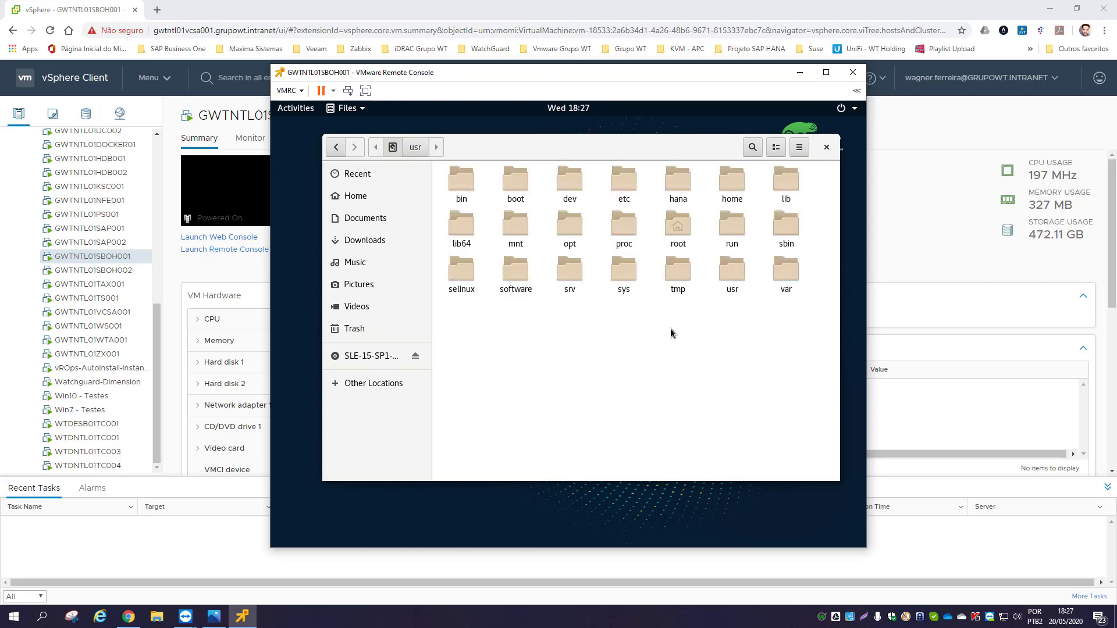
{"action": "left_click", "coordinate": [416, 356]}
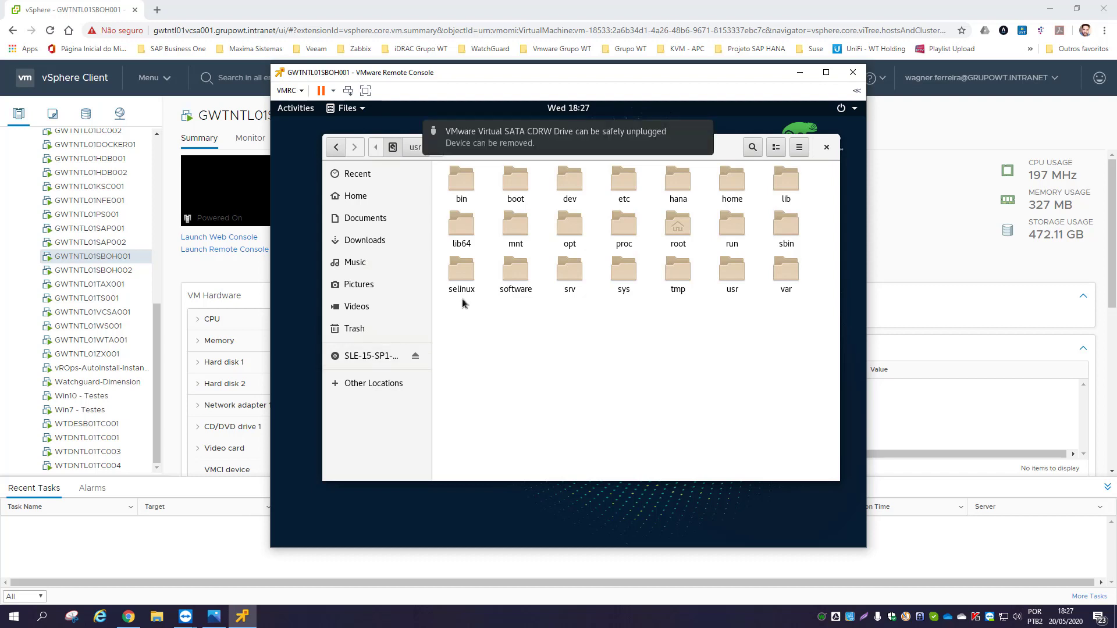